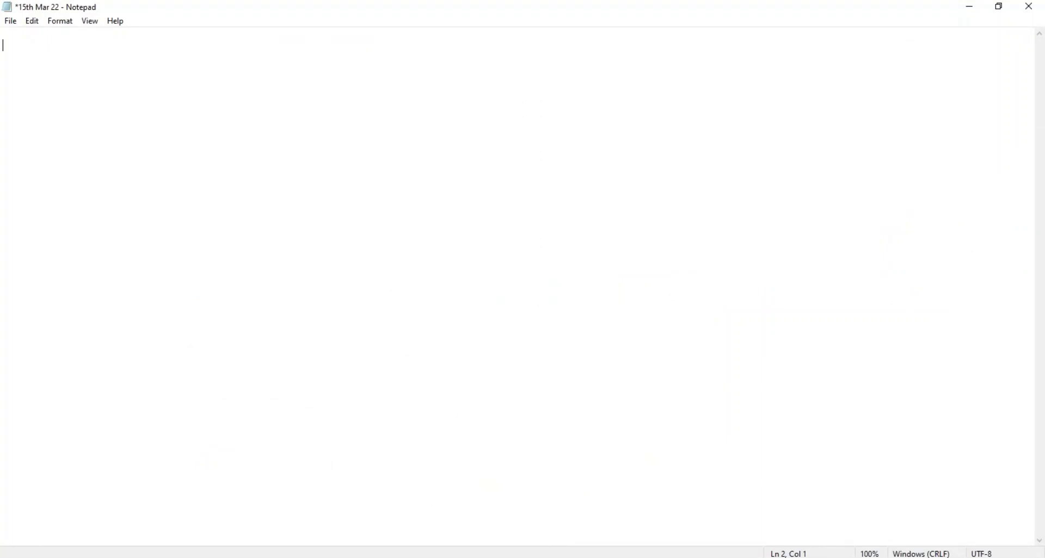
Write the heading "1. Vendor Invoice" on its own line in the notes, with a lowercase n in "Invoice"
key("Return")
key("Return")
type("1. Vendor INvoice")
key("Return")
key("Left")
key("Left")
key("Delete")
type("n")
key("Return")
List "a) Invoice journal" and "b) Purchase order --> Invoice" on separate lines under the Vendor Invoice heading
type("a) INvoice")
key("BackSpace")
key("BackSpace")
key("BackSpace")
key("BackSpace")
key("BackSpace")
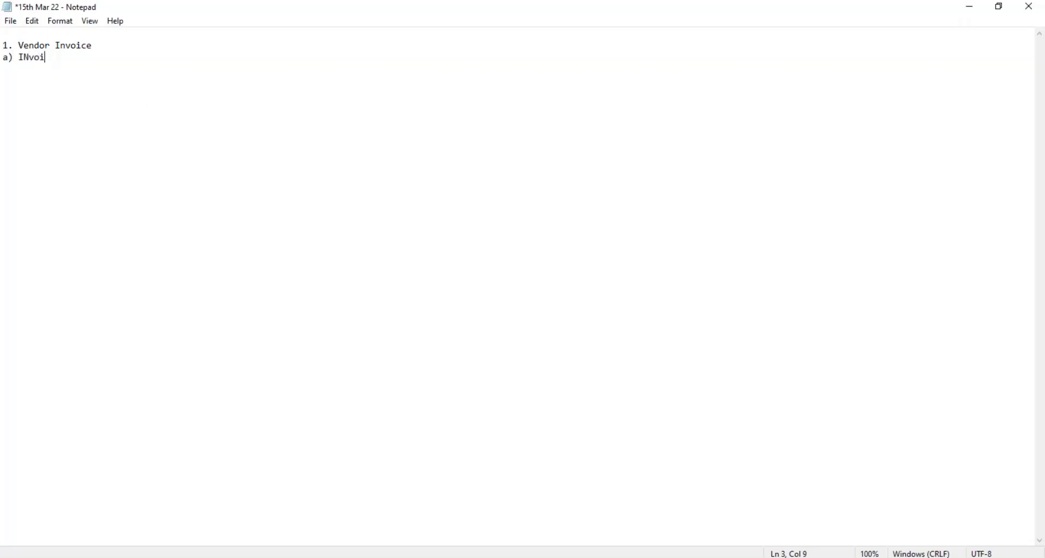
key("BackSpace")
key("BackSpace")
type("i")
key("BackSpace")
type("IN")
key("BackSpace")
type("nvoice journal")
key("Return")
type("b) Purcha")
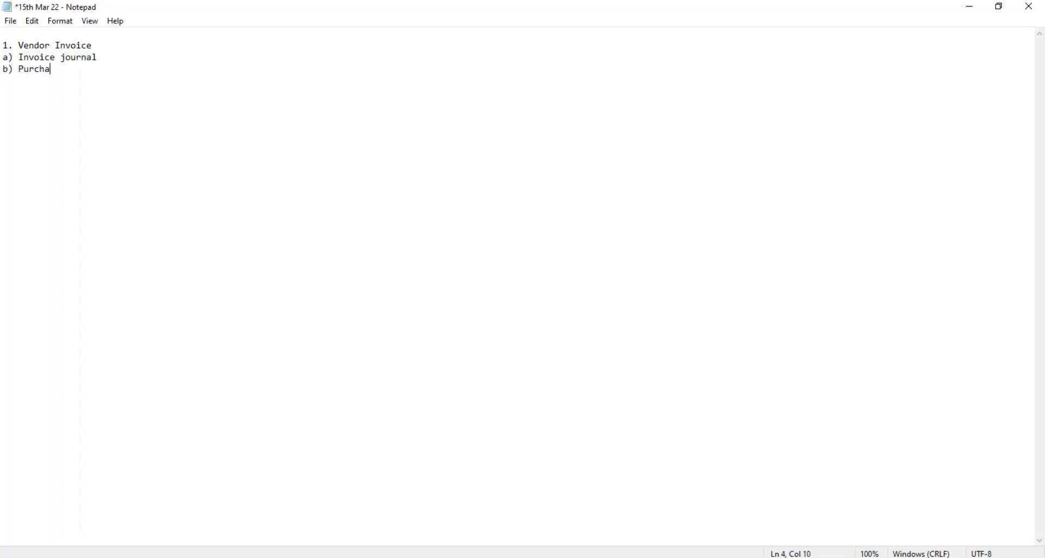
type("se order --> Invoice")
key("Return")
Append "(5 Scenarios)" to the "1. Vendor Invoice" heading
type("(")
key("BackSpace")
type("5")
key("BackSpace")
type("(5 ")
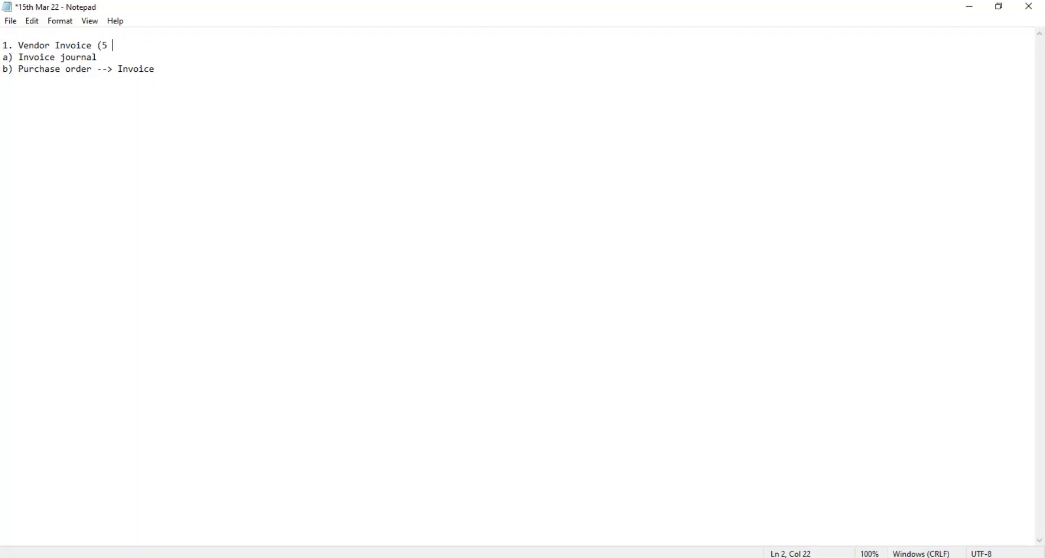
type("Scenarios)")
Add the heading "2. Vendor payment" below the vendor invoice scenarios, separated by a blank line
left_click(172, 73)
key("Return")
key("Return")
type("2. ")
type("Vkdf")
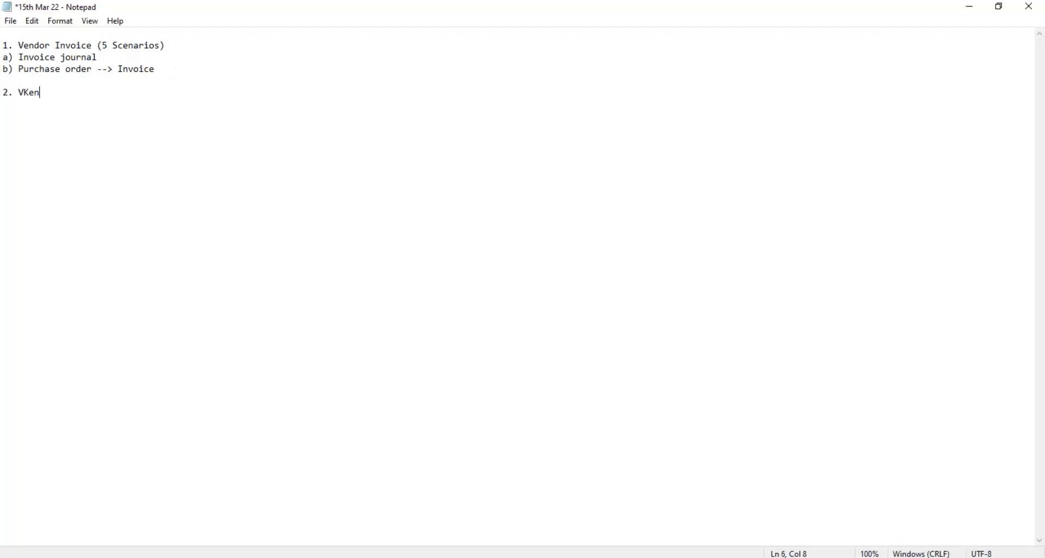
key("BackSpace")
key("BackSpace")
key("BackSpace")
type("endor payemn")
key("BackSpace")
key("BackSpace")
key("BackSpace")
type("ment")
Add the heading "3. Customer Invoice (2 Scenarios)" below the Vendor payment heading, separated by a blank line
key("Return")
key("Return")
type("3. Customer IN")
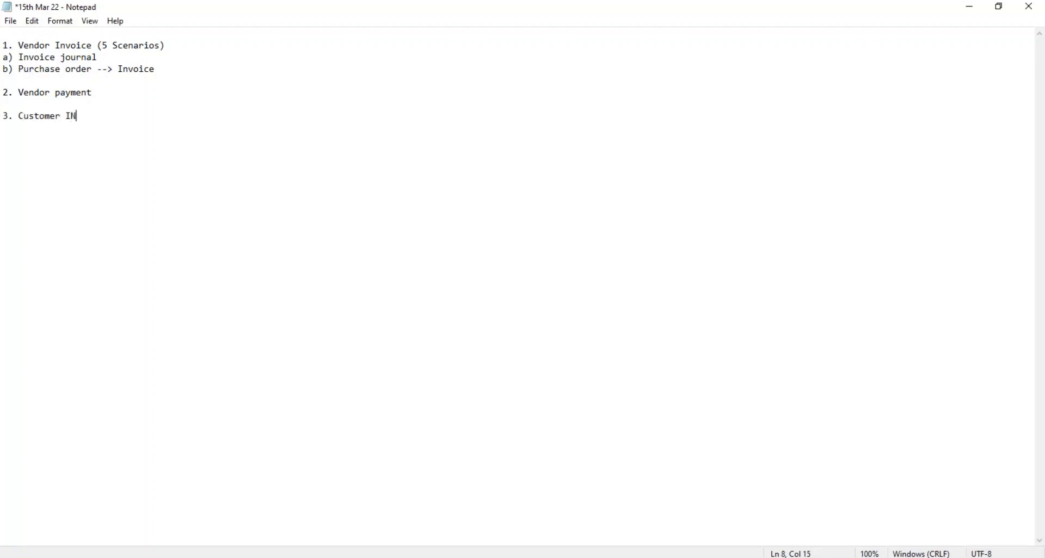
type("vo")
key("BackSpace")
key("BackSpace")
key("BackSpace")
key("BackSpace")
type("Invoice (2 Scenarios")
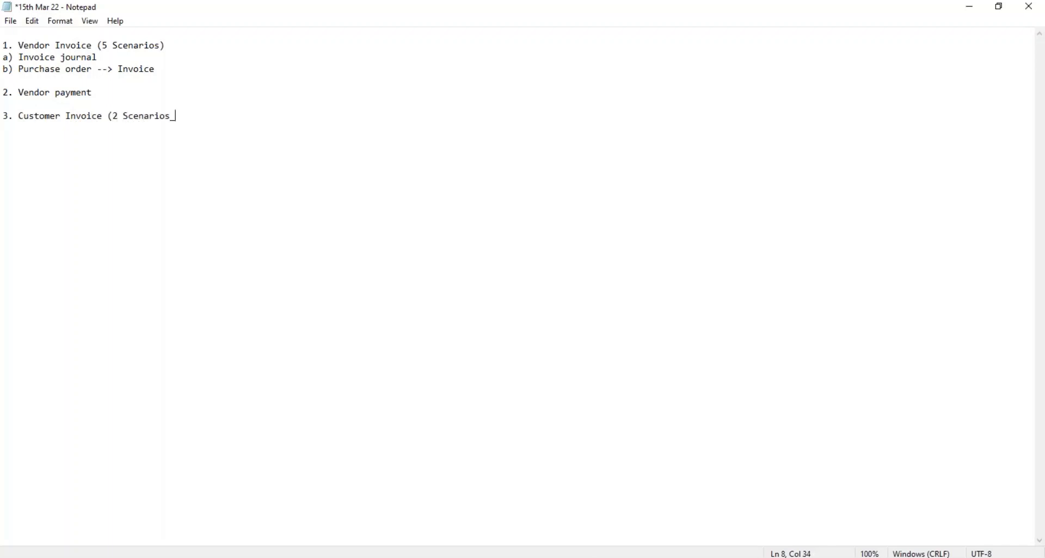
type(")")
List "a) Free text invoice" and "b) Sales order --> Invoice" on separate lines under the Customer Invoice heading
key("Return")
type("a) Free text invoice")
key("Return")
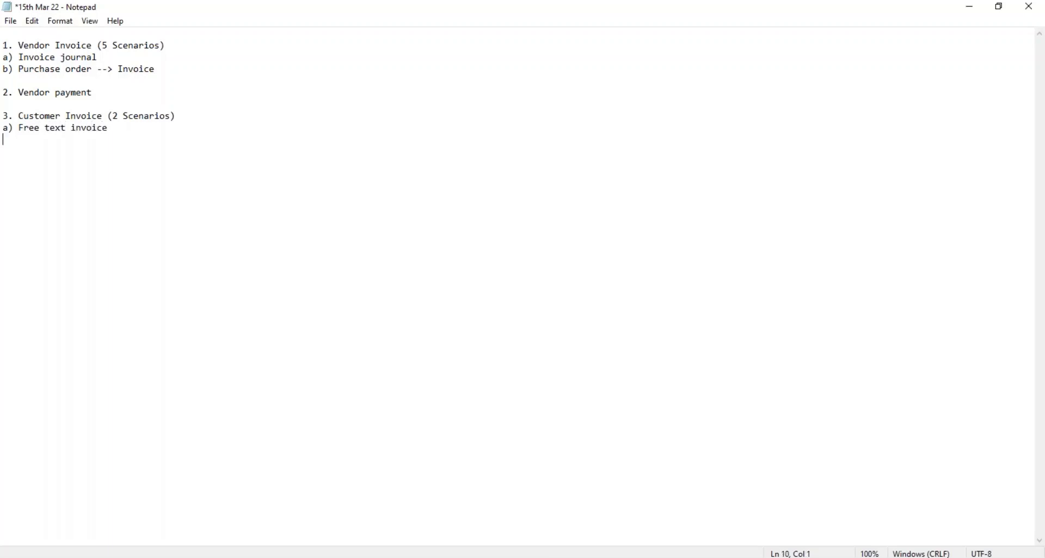
type("B")
key("BackSpace")
type("b) Sales order --> In")
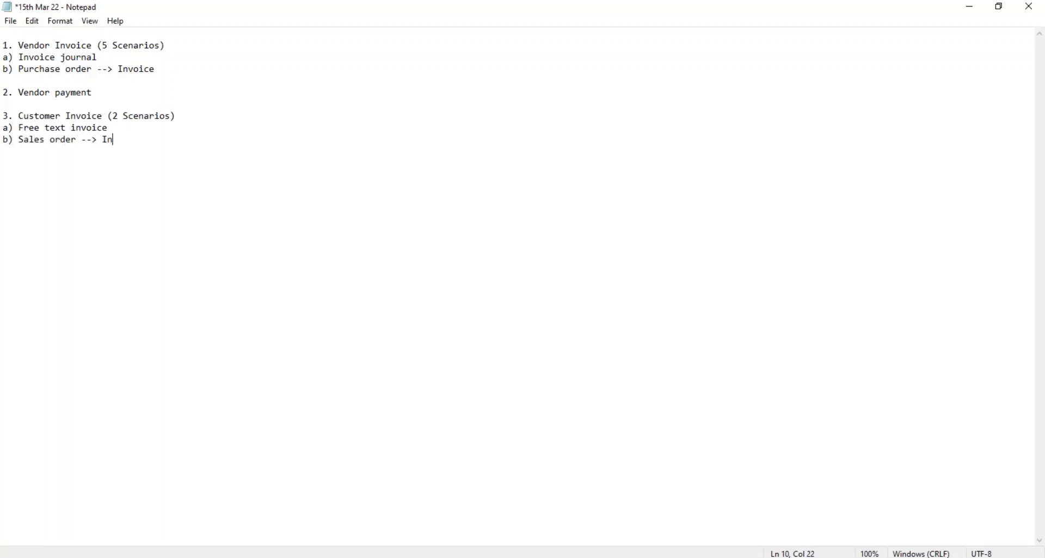
type("voice")
Add the heading "4. Customer payment" after a blank line below the customer invoice scenarios
key("Return")
type("4. Customer payment")
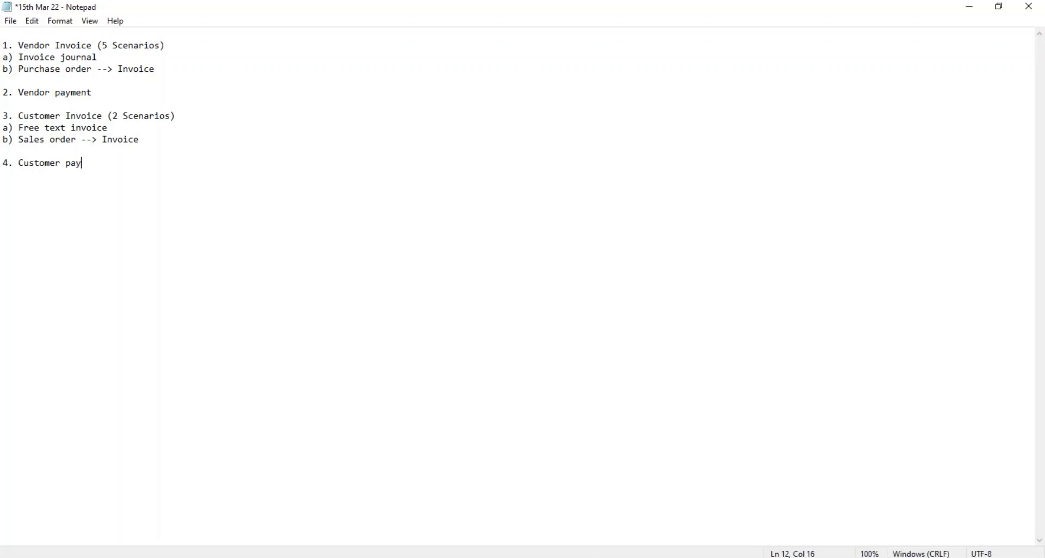
key("shift+Up")
key("shift+Up")
key("shift+Up")
key("shift+Up")
key("shift+Up")
key("shift+Up")
key("shift+Up")
key("shift+Up")
key("shift+Up")
key("shift+Up")
key("shift+Up")
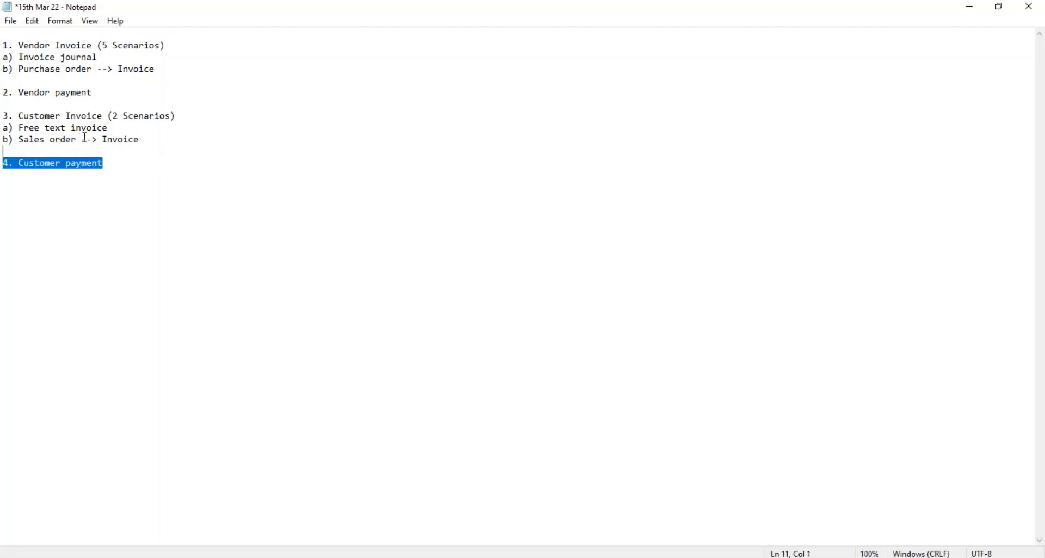
left_click(383, 287)
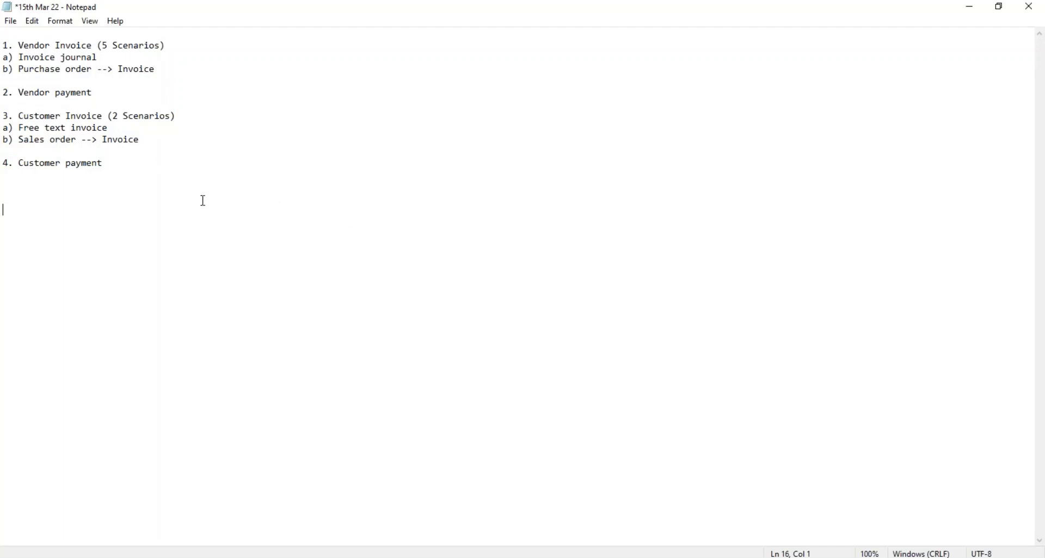
Add the line "Terms of payment" below the Customer payment heading, leaving one blank line between them
left_click(131, 195)
key("Up")
type("Terms of payment")
Examine the vendor and customer invoice scenarios in the notes in relation to the Terms of payment line
left_click_drag(88, 187, 3, 188)
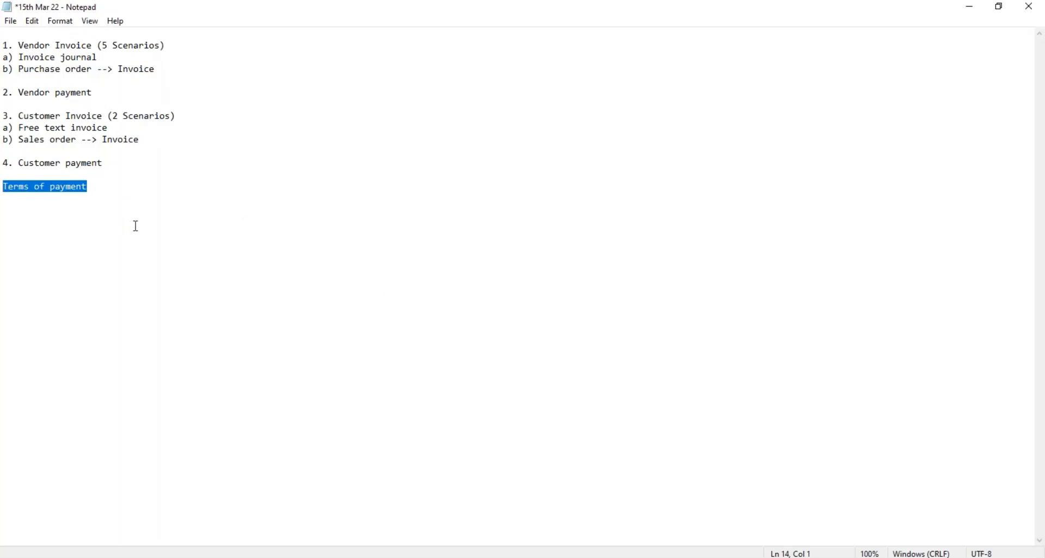
left_click_drag(155, 69, 5, 45)
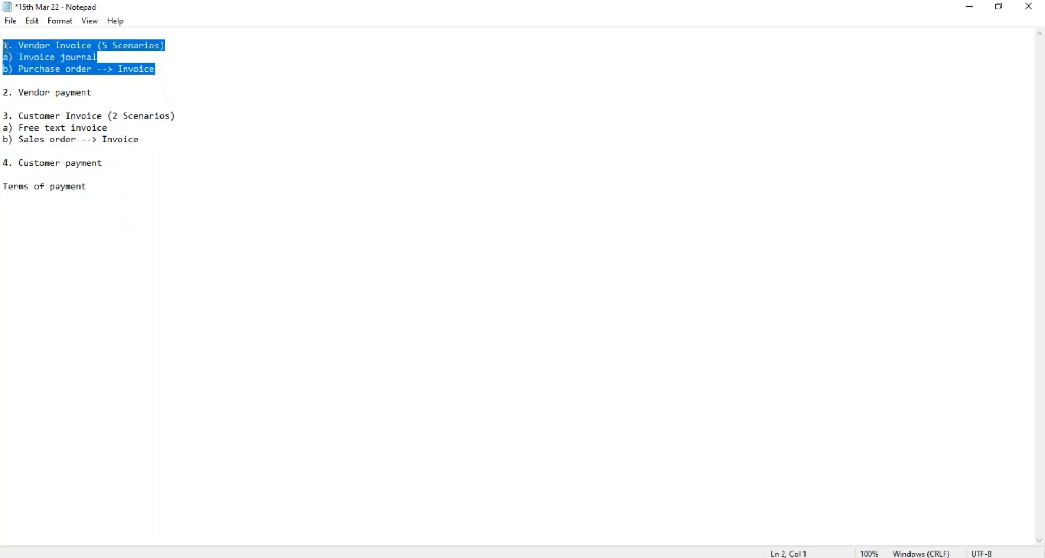
left_click_drag(148, 141, 4, 116)
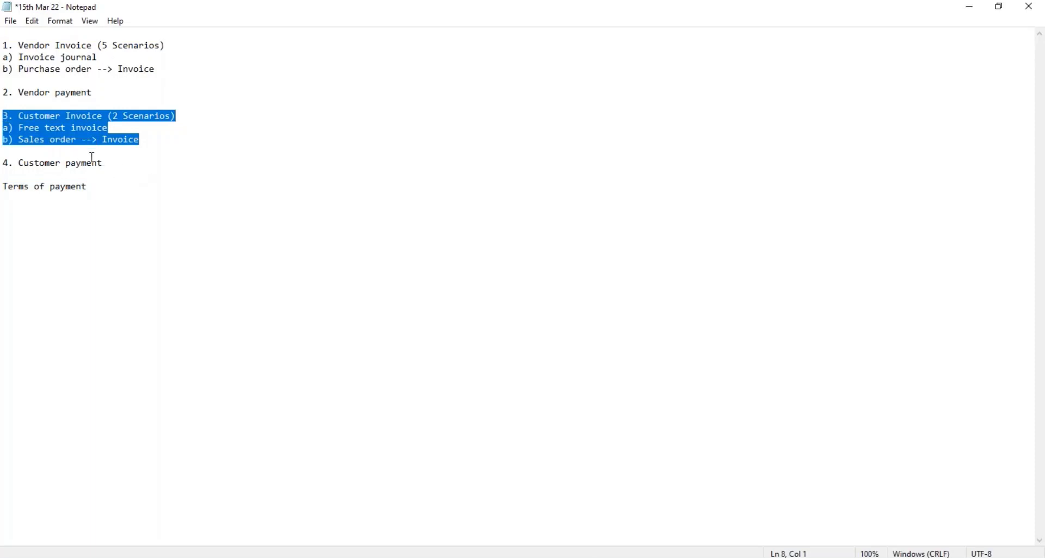
left_click(106, 187)
left_click_drag(88, 191, 6, 182)
left_click_drag(97, 57, 3, 57)
left_click_drag(112, 129, 6, 129)
left_click_drag(140, 141, 6, 140)
left_click_drag(156, 69, 7, 71)
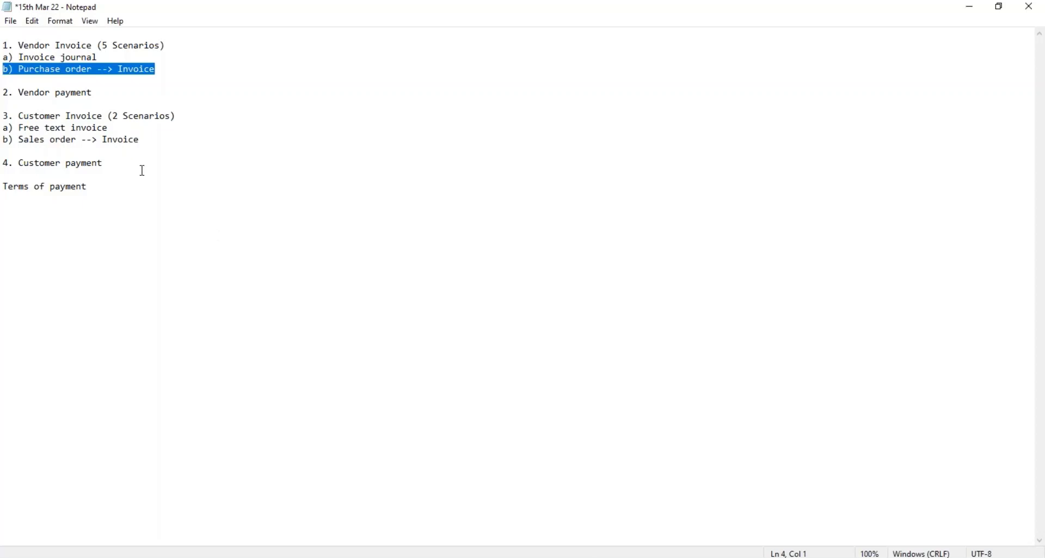
left_click_drag(89, 187, 5, 187)
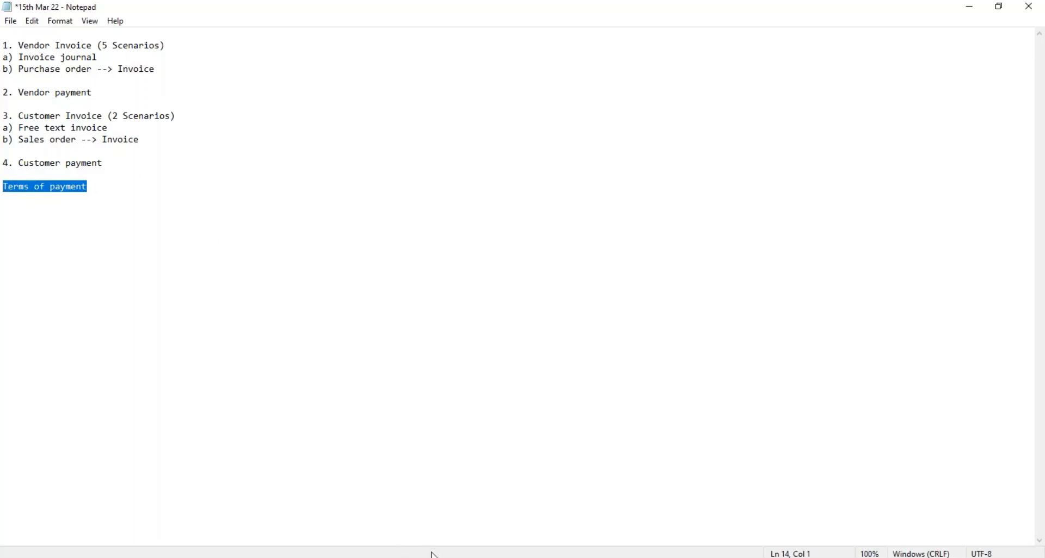
key("alt+Tab")
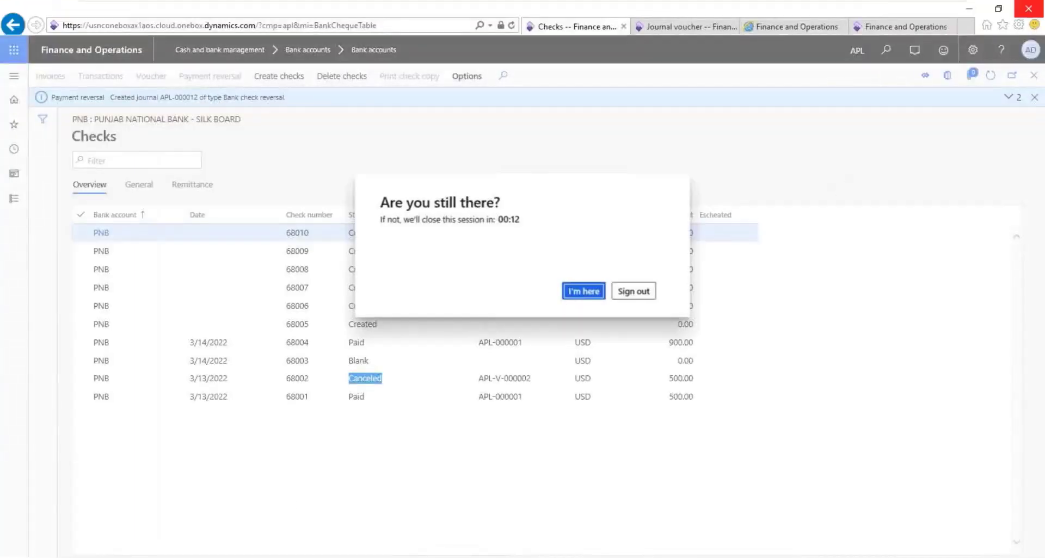
left_click(1029, 10)
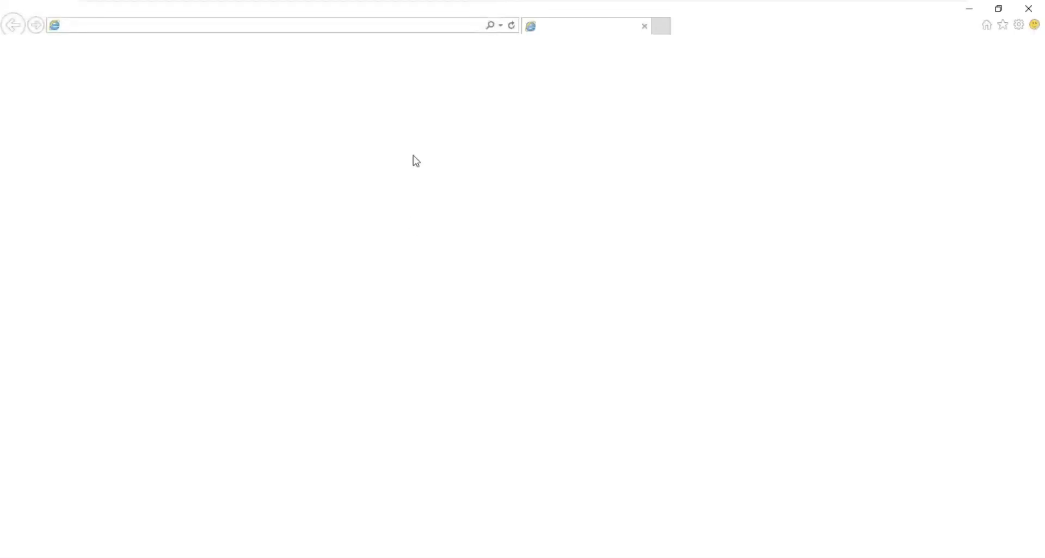
left_click(244, 26)
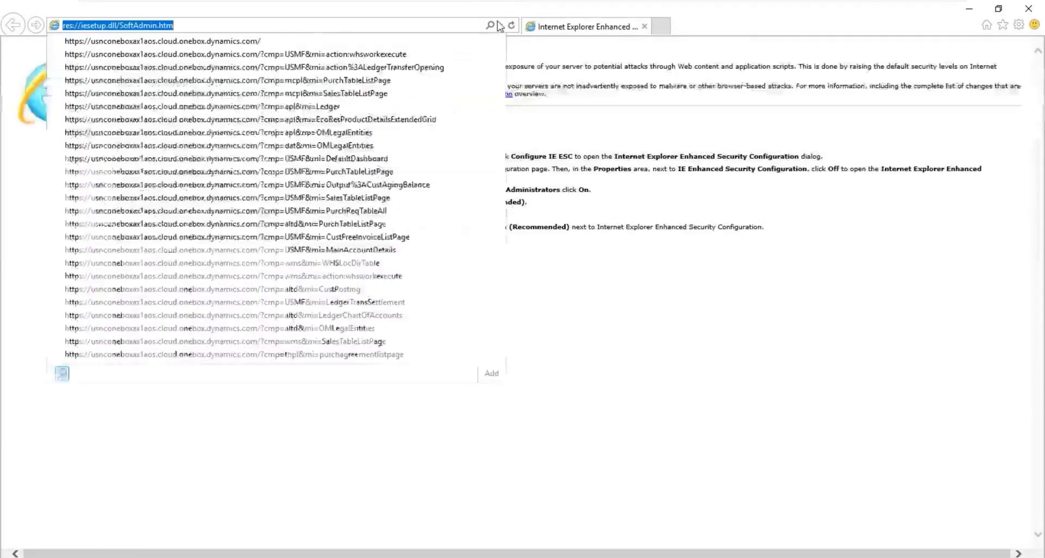
left_click(245, 41)
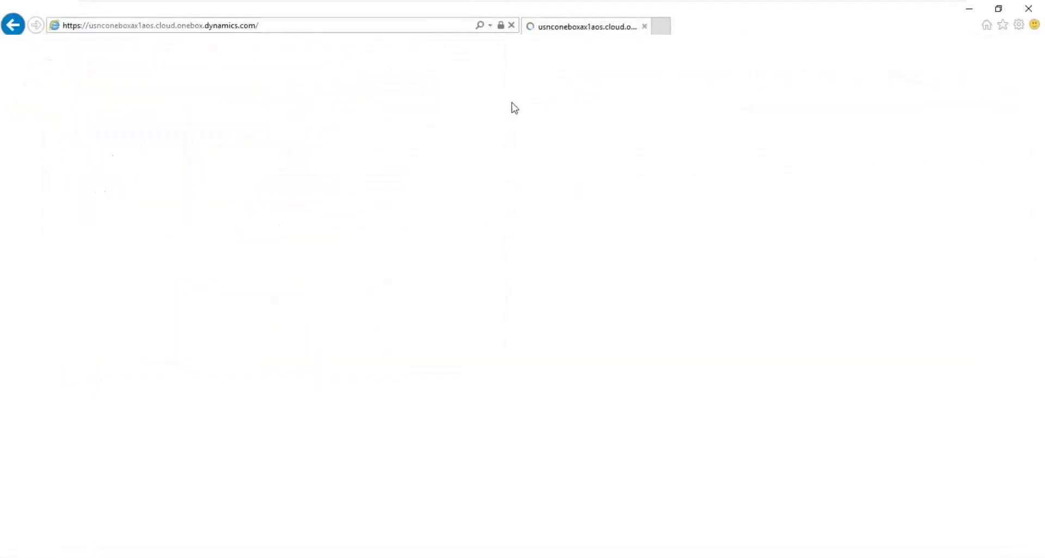
Return to Notepad, add a heading of the vendor account number and "- Vendor" above the list, underline it with equals signs, and save
mouse_move(827, 3)
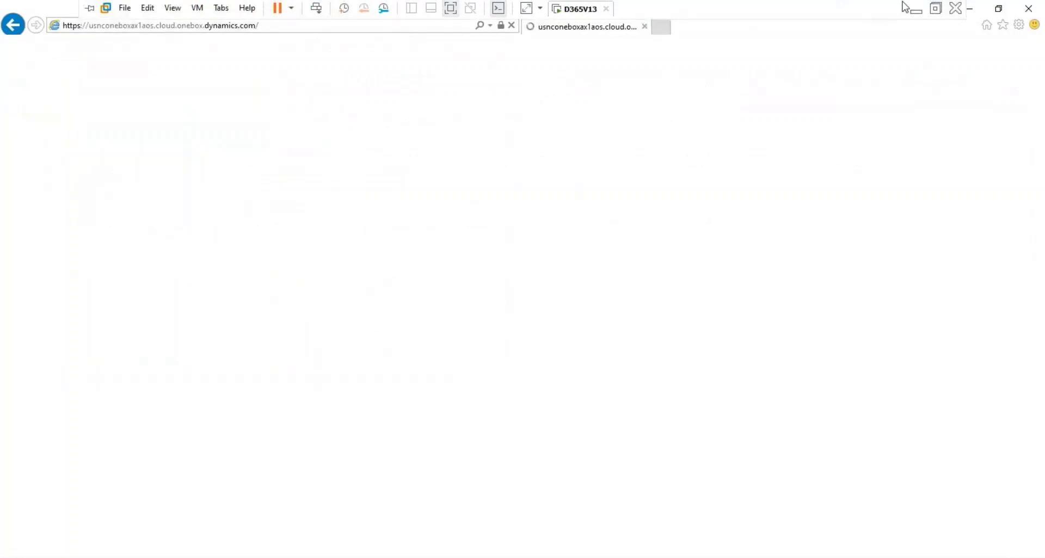
left_click(917, 12)
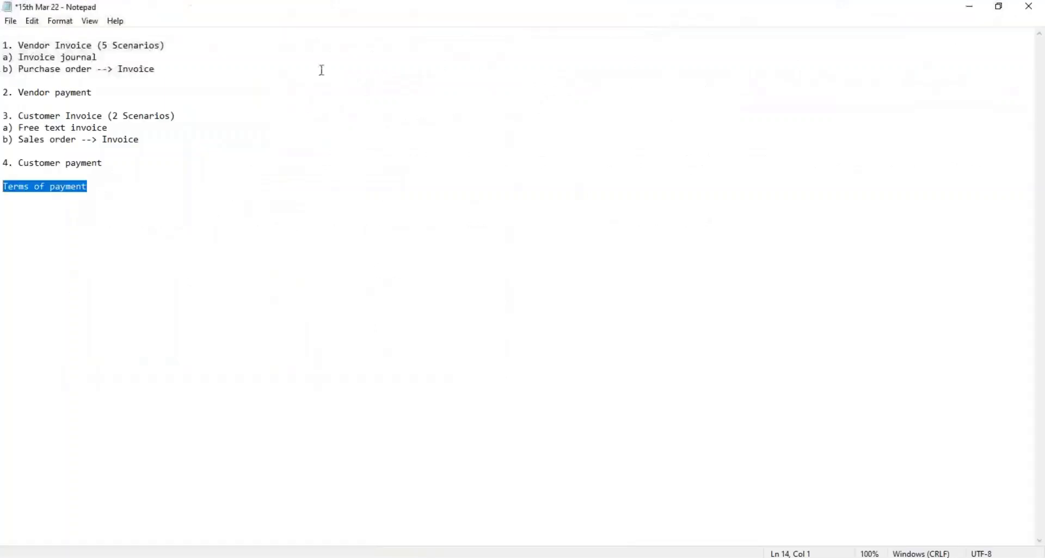
left_click(90, 34)
key("Return")
type("10")
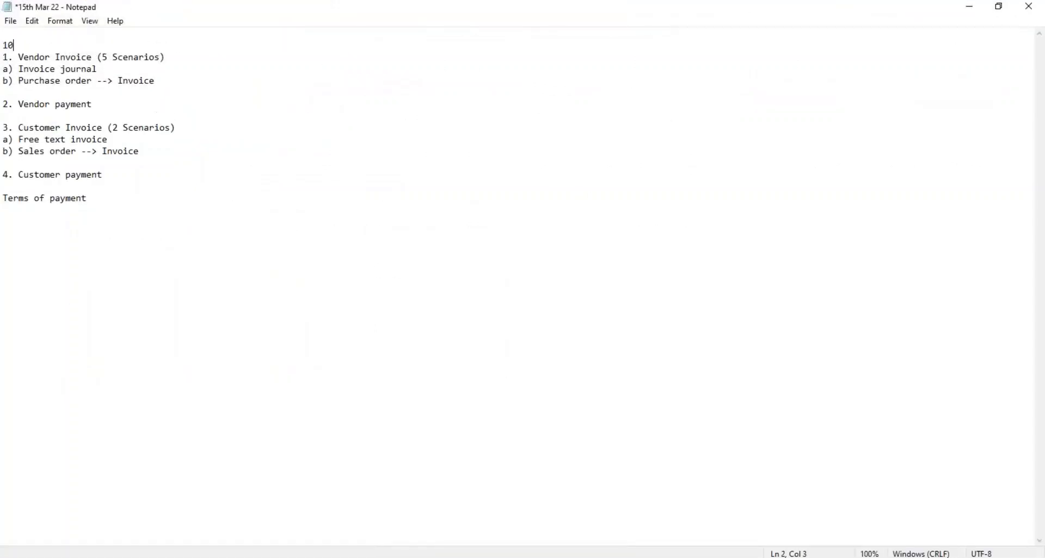
type("18 - Vendor")
key("Return")
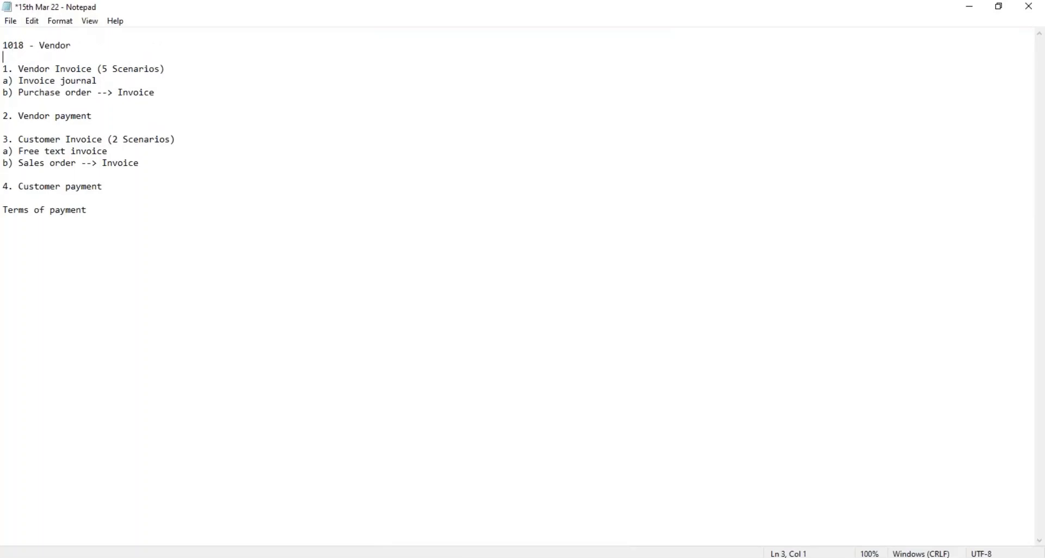
type("=============")
key("ctrl+s")
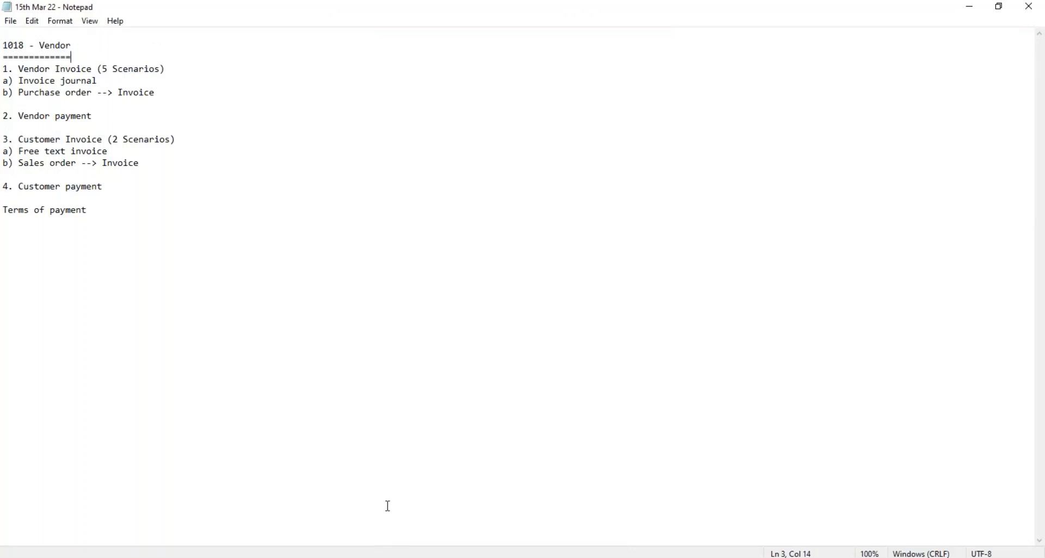
Switch to Finance and Operations and open the All vendors list in the Accounts payable module
left_click(419, 557)
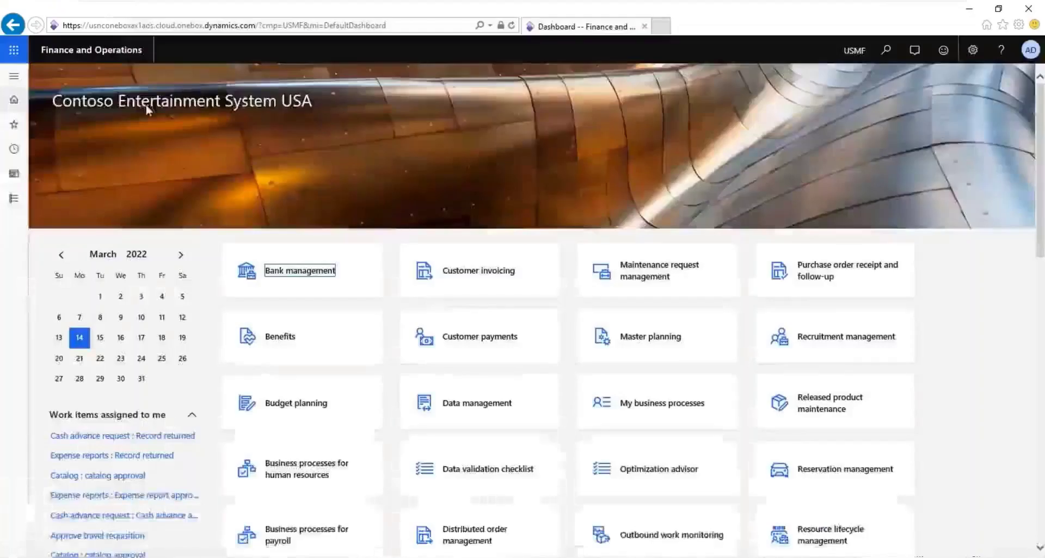
left_click(13, 197)
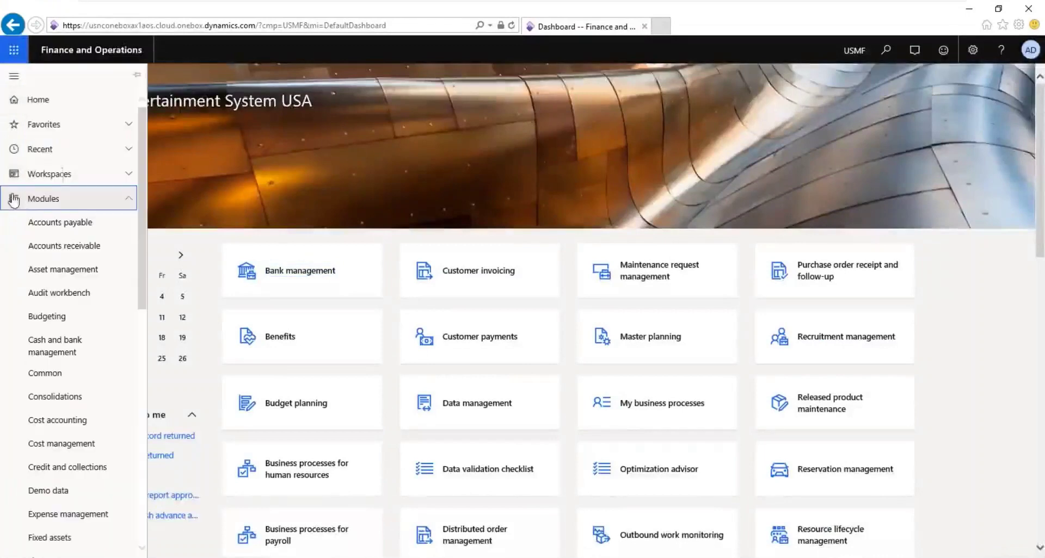
left_click(62, 226)
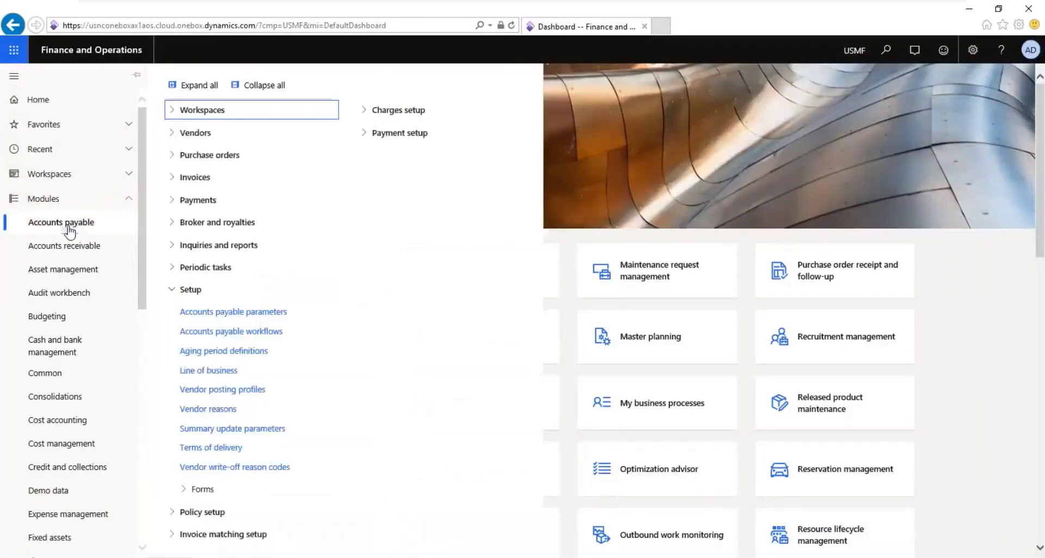
left_click(204, 133)
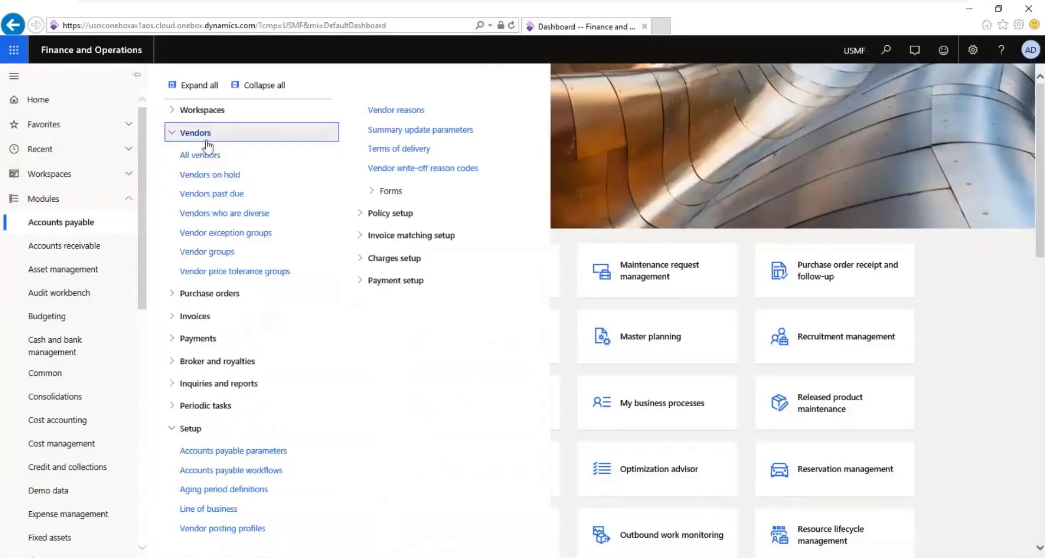
left_click(207, 156)
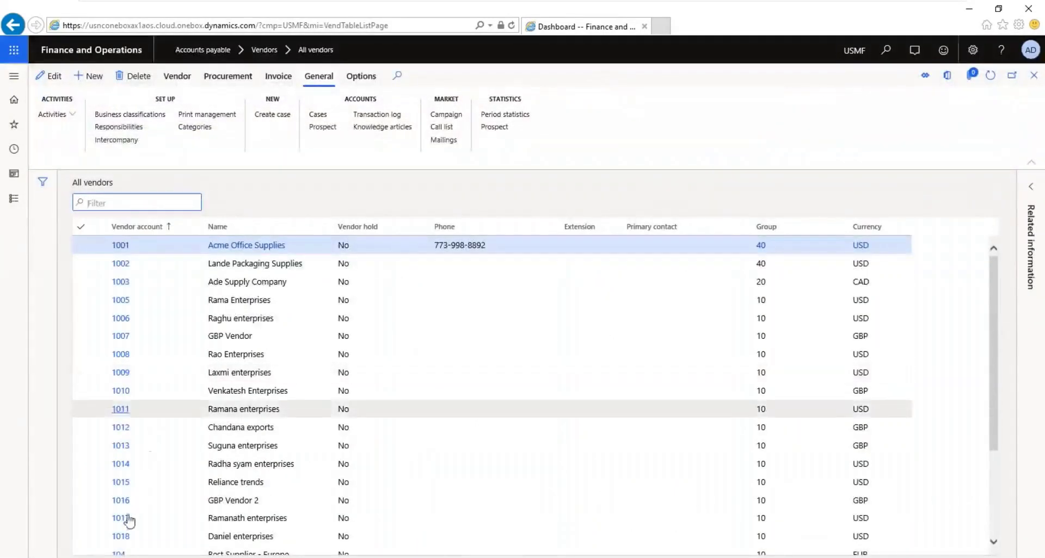
Open the Daniel enterprises vendor record and inspect its Payment details
left_click(123, 545)
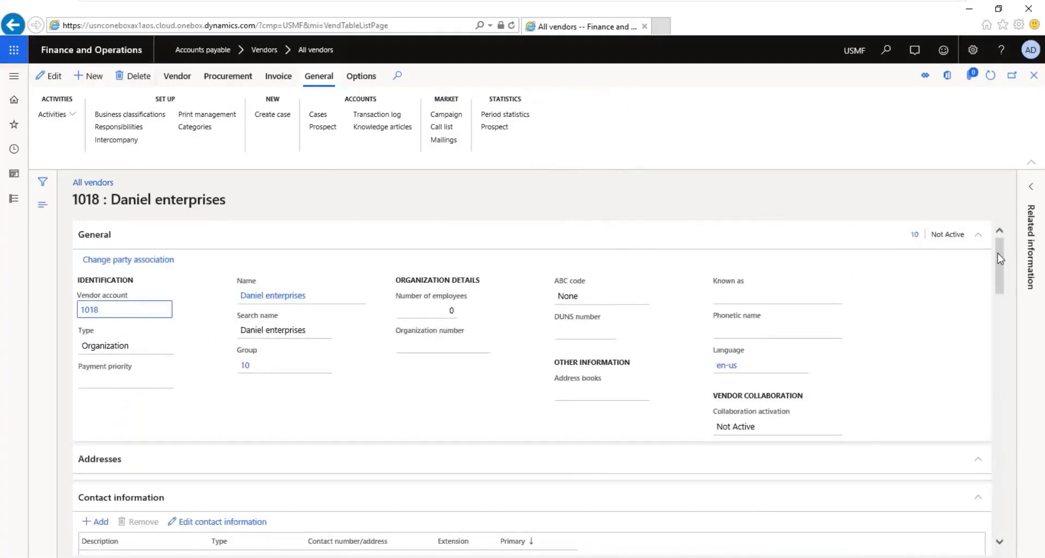
left_click(1001, 349)
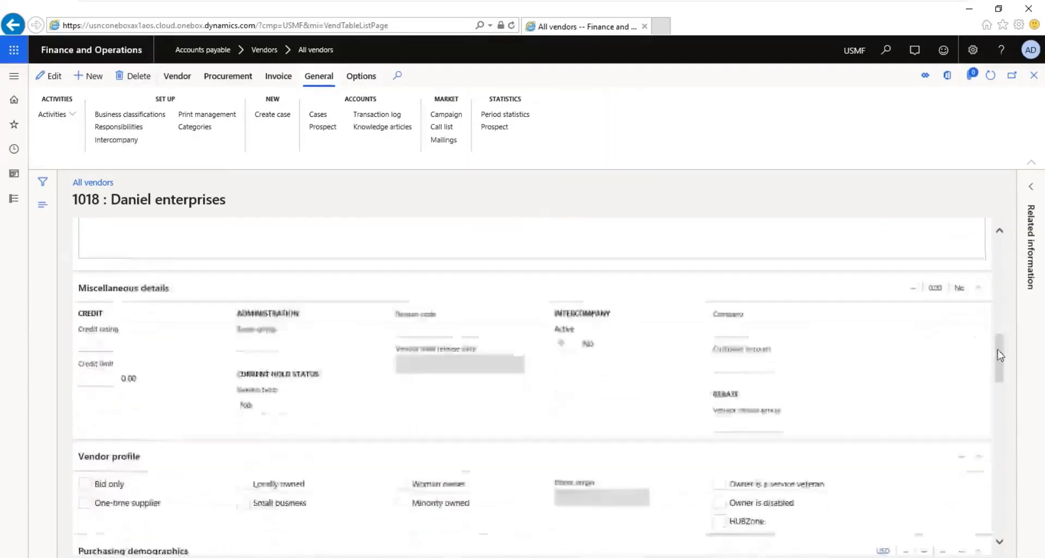
left_click_drag(1000, 373, 1002, 482)
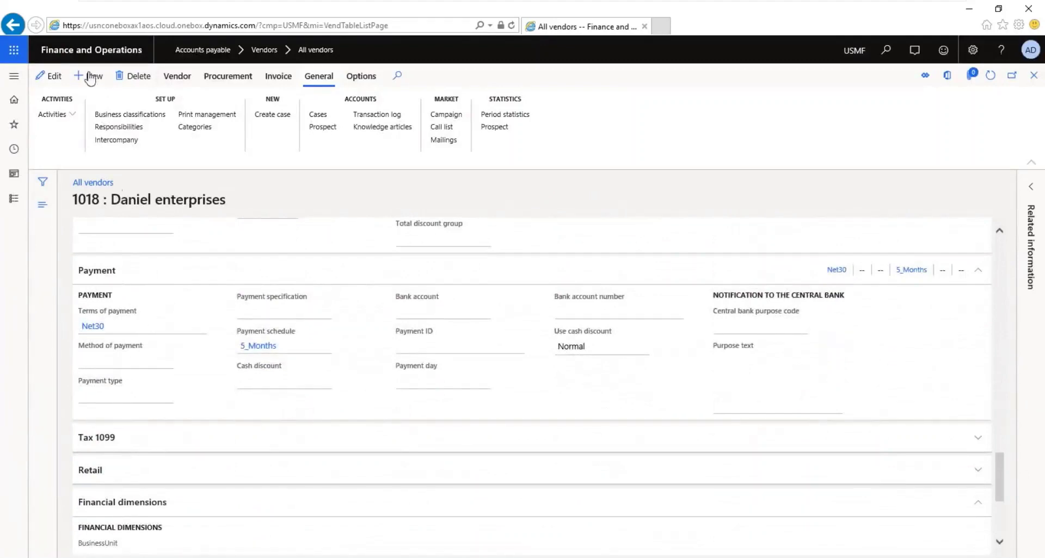
Edit the Daniel enterprises vendor record and clear its payment schedule in the Payment section
left_click(50, 80)
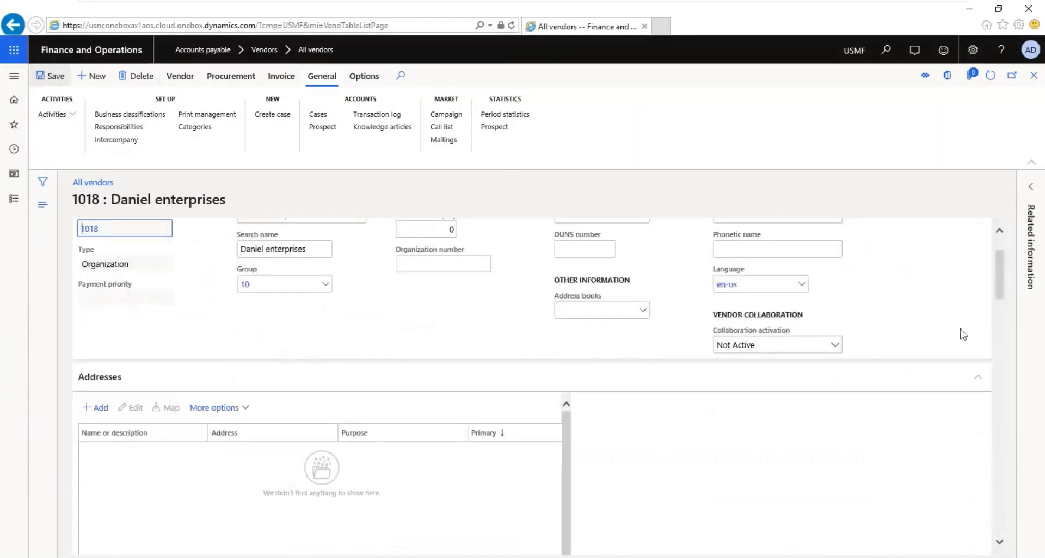
left_click_drag(1001, 275, 998, 507)
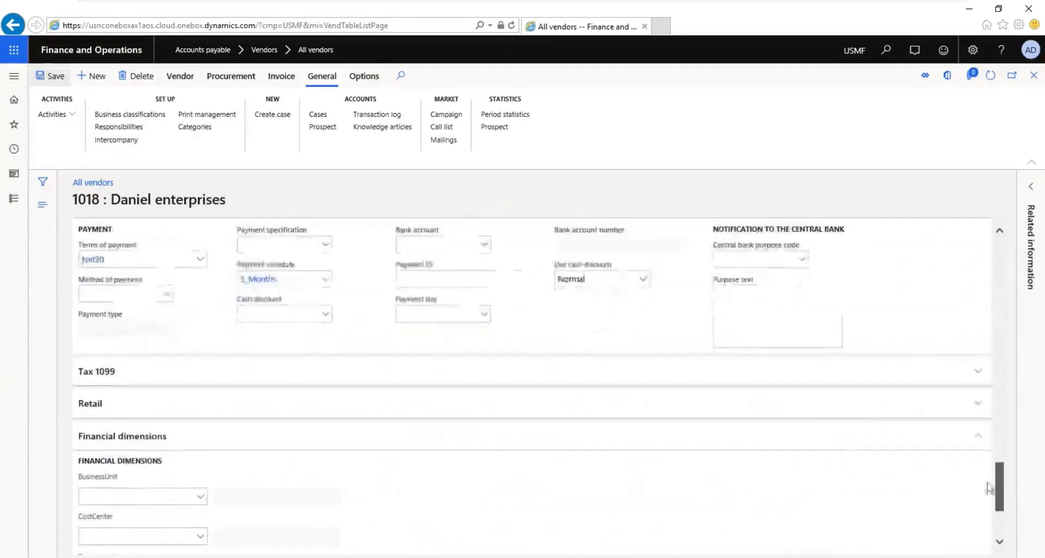
left_click(287, 280)
key("BackSpace")
key("BackSpace")
key("BackSpace")
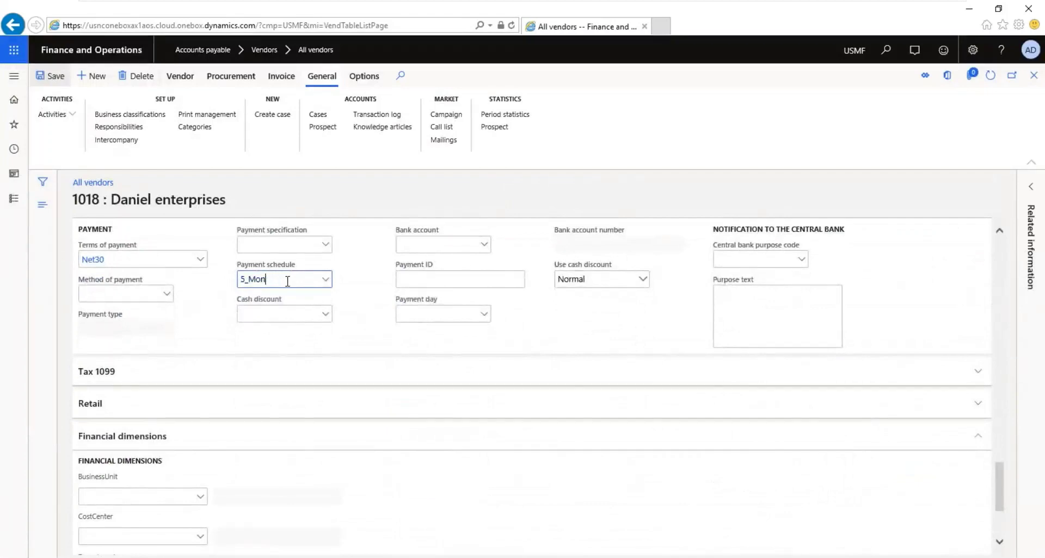
key("Tab")
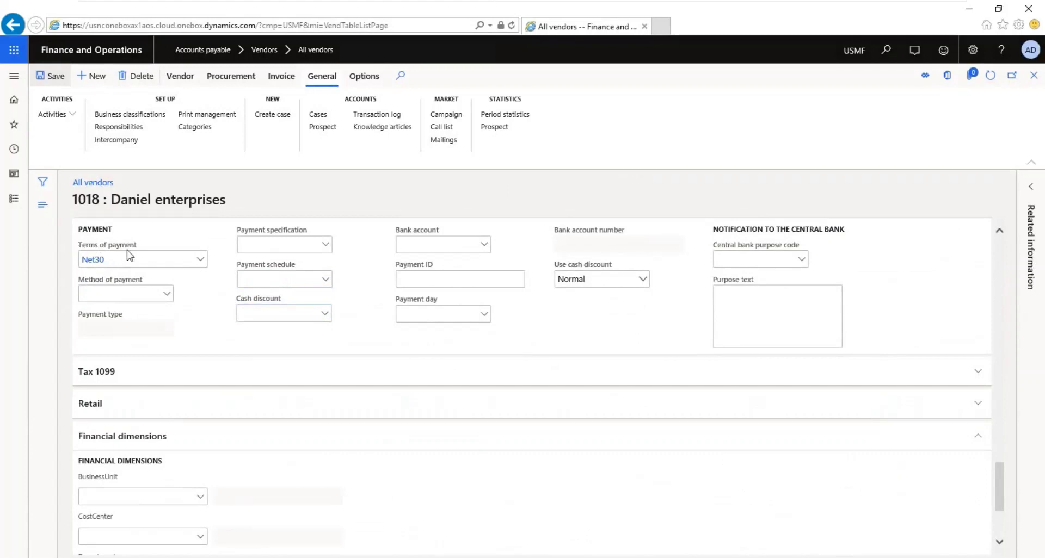
Duplicate the browser tab that shows the Daniel enterprises vendor record
right_click(590, 22)
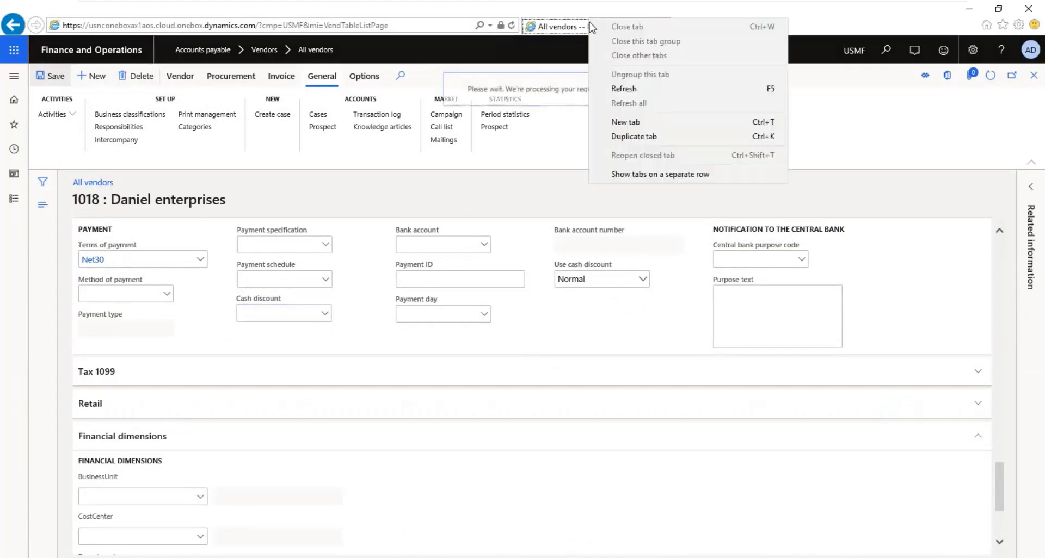
left_click(645, 137)
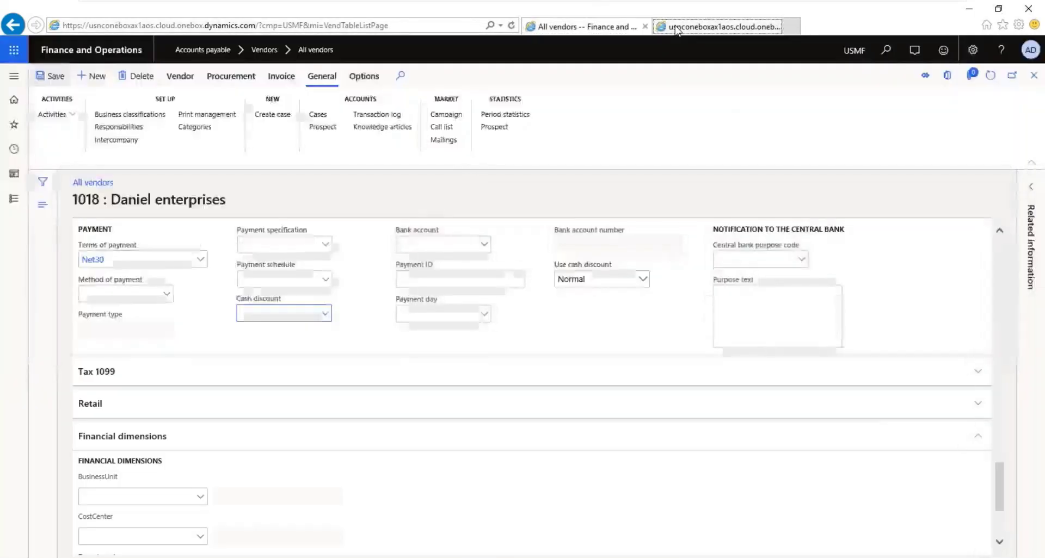
left_click(20, 201)
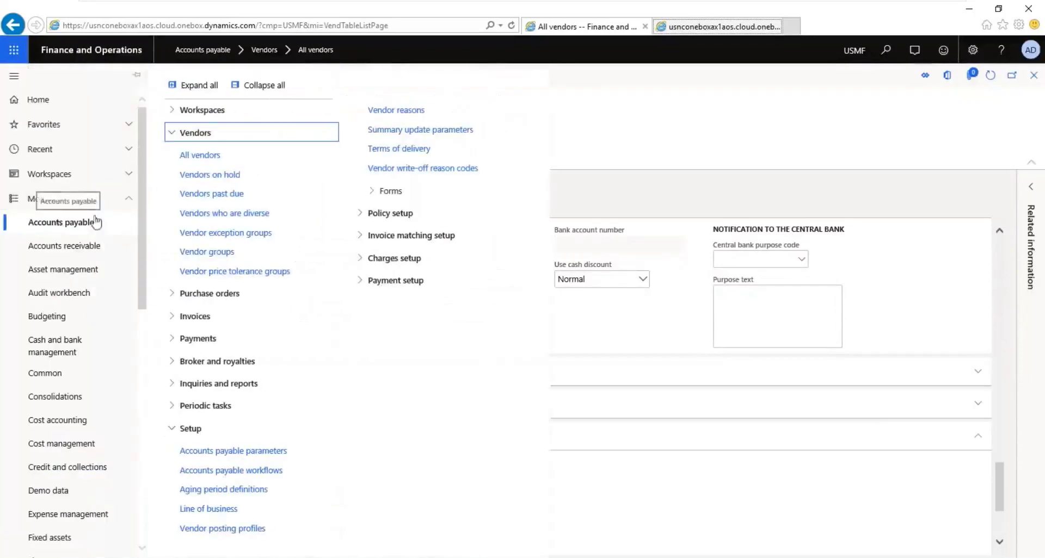
left_click(206, 134)
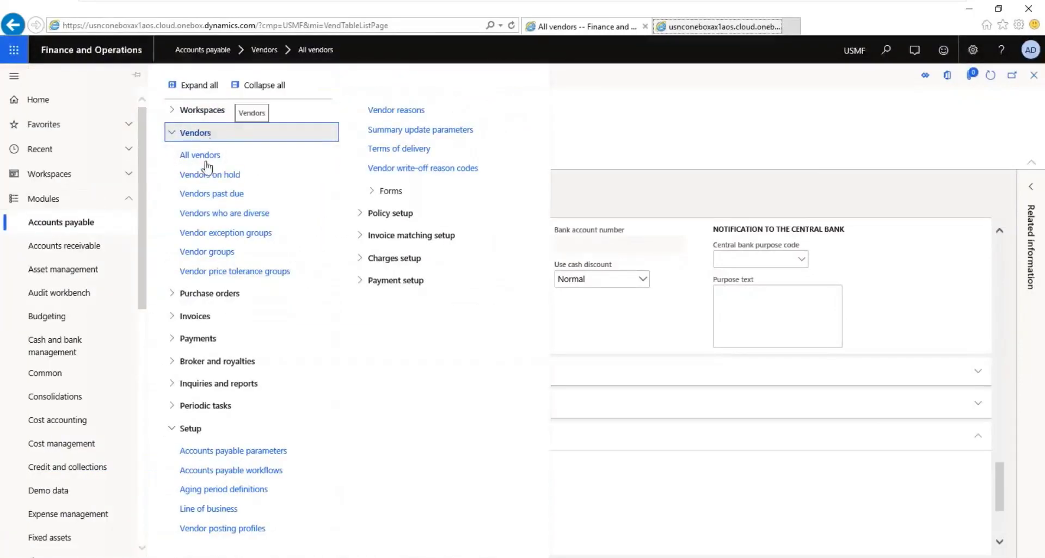
left_click(209, 159)
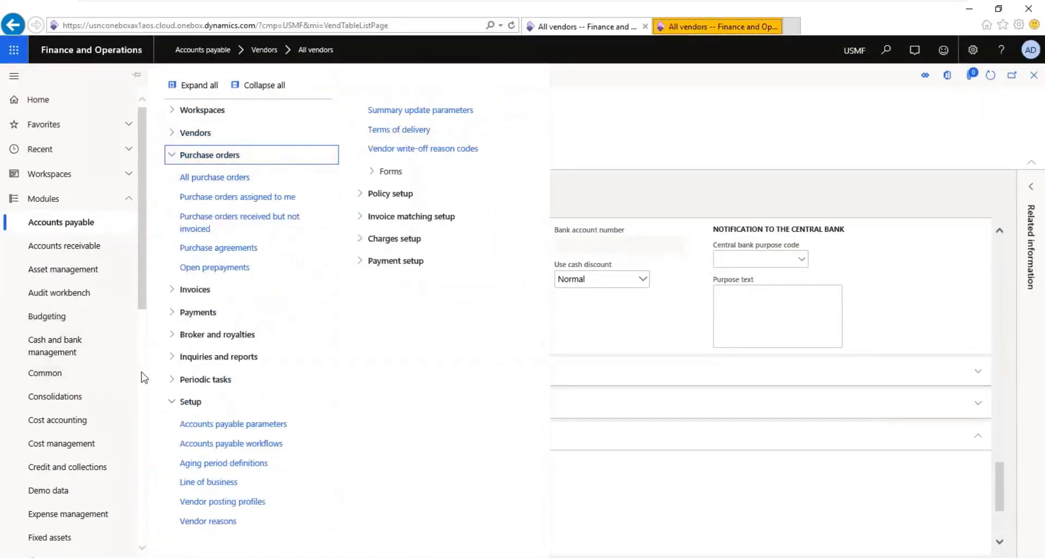
scroll(136, 381, "down", 7)
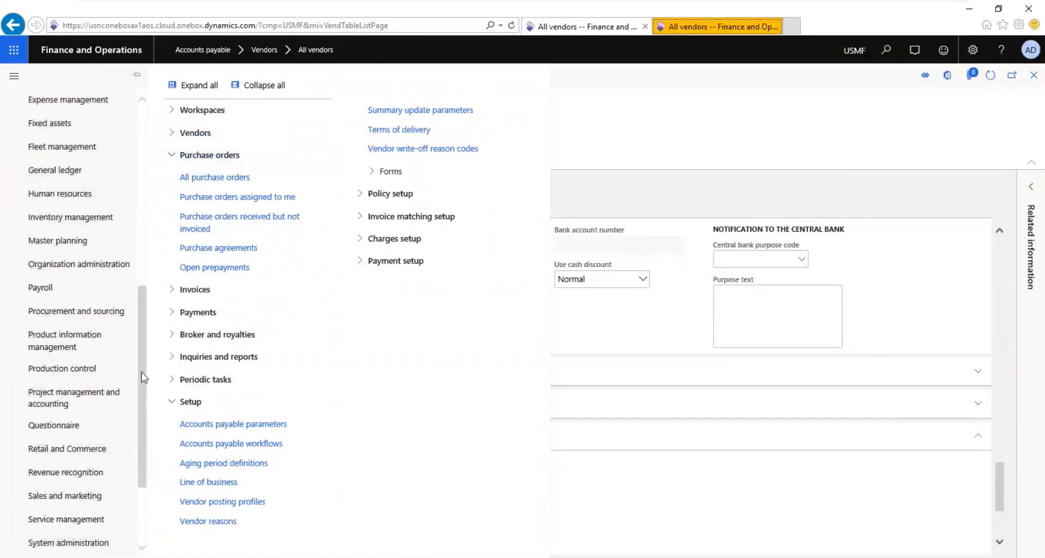
left_click(61, 313)
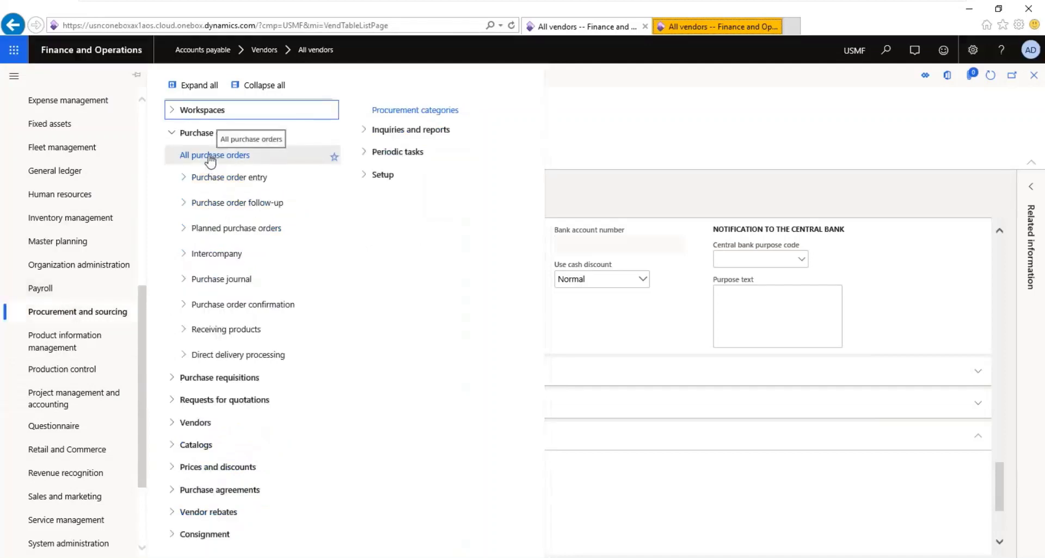
left_click(648, 157)
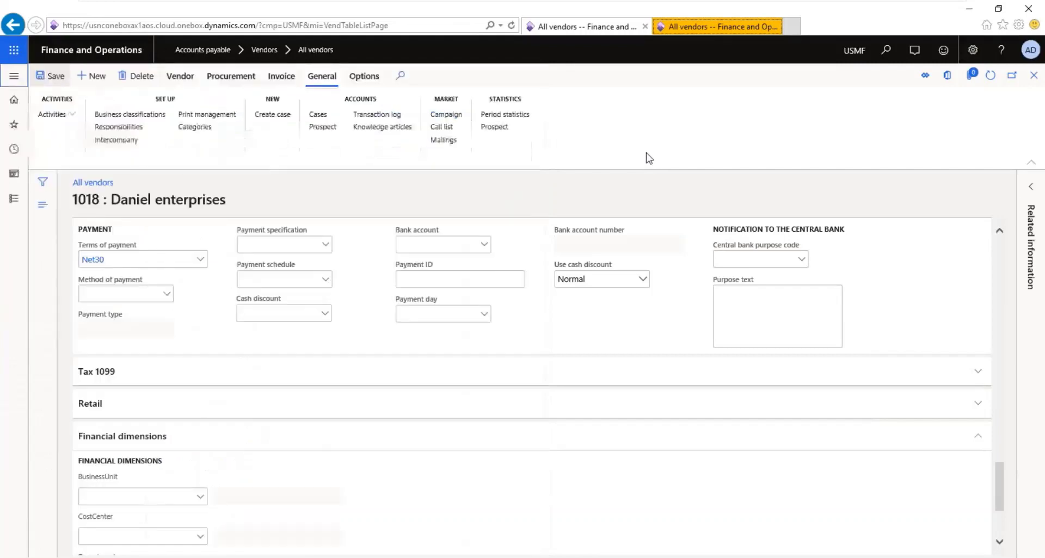
Switch to the duplicated browser tab and open the All purchase orders list in the Accounts payable module
left_click(712, 33)
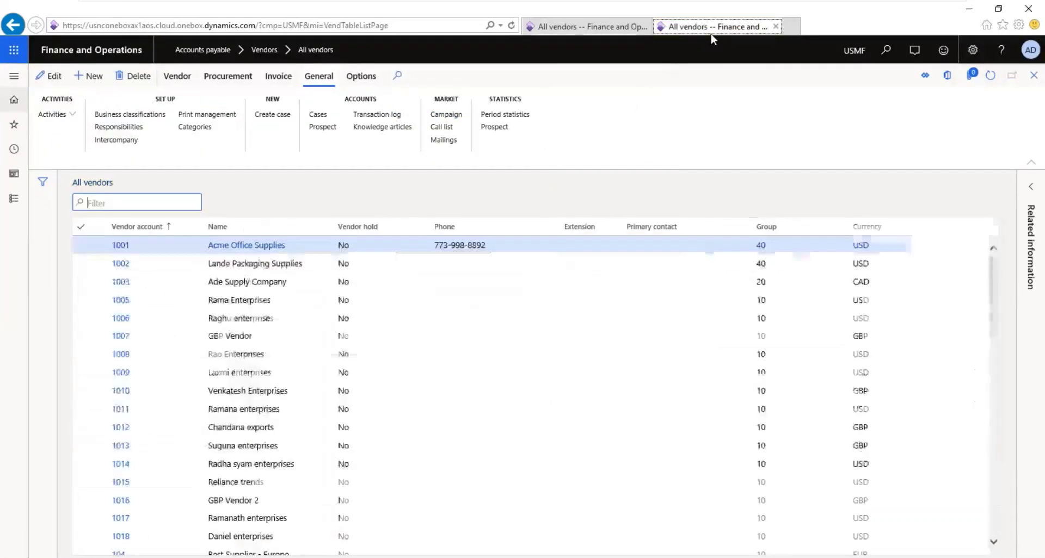
left_click(572, 32)
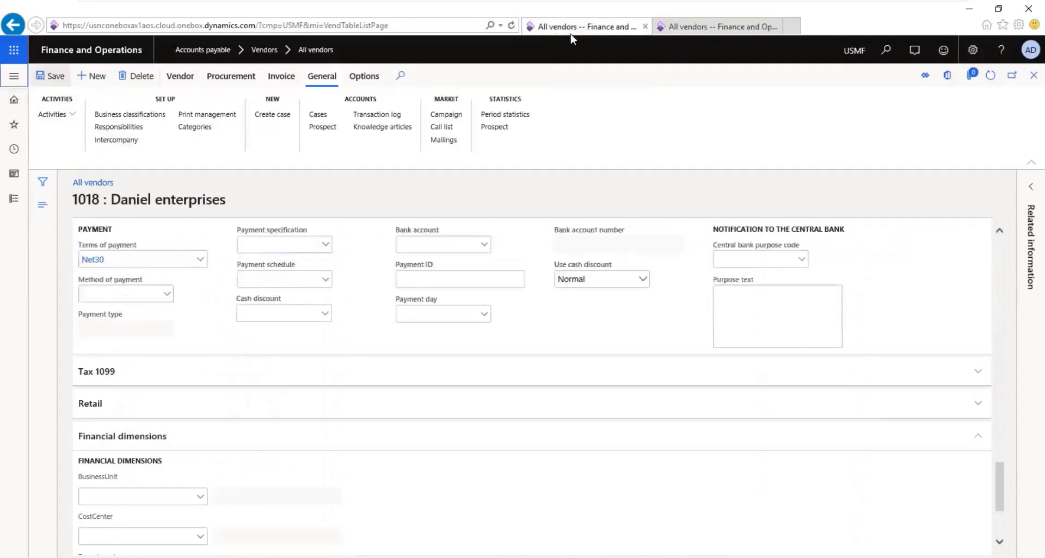
left_click(683, 27)
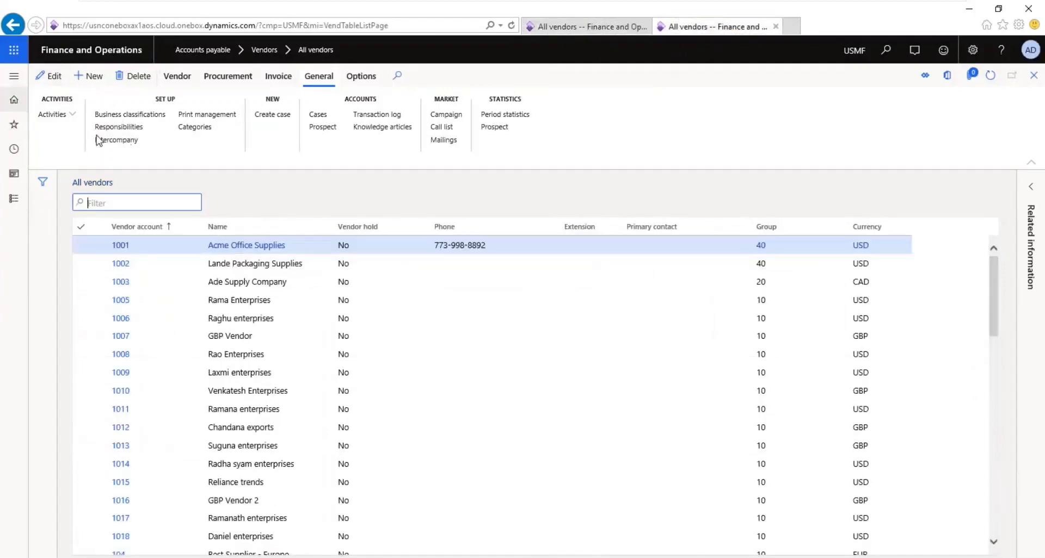
left_click(16, 201)
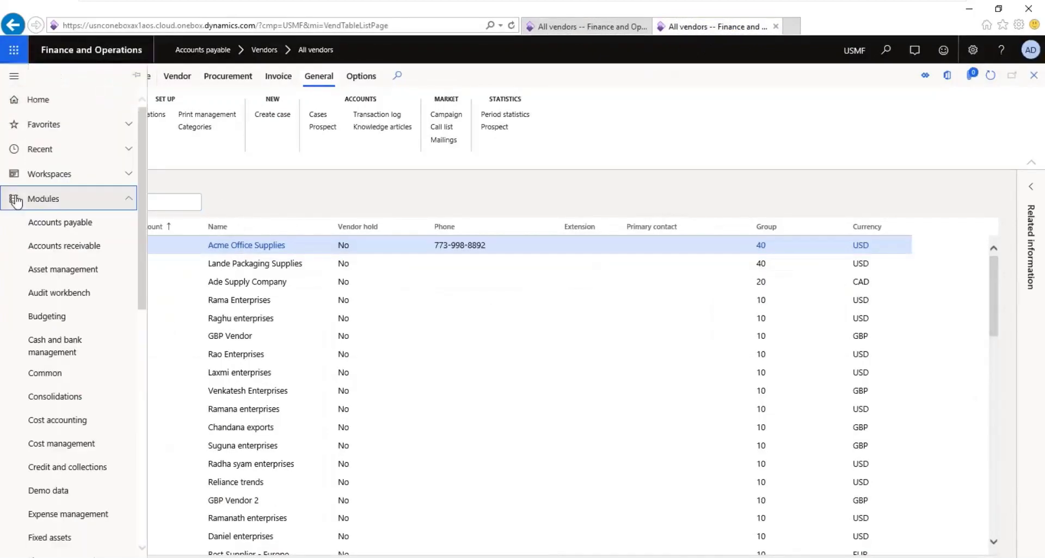
left_click(87, 233)
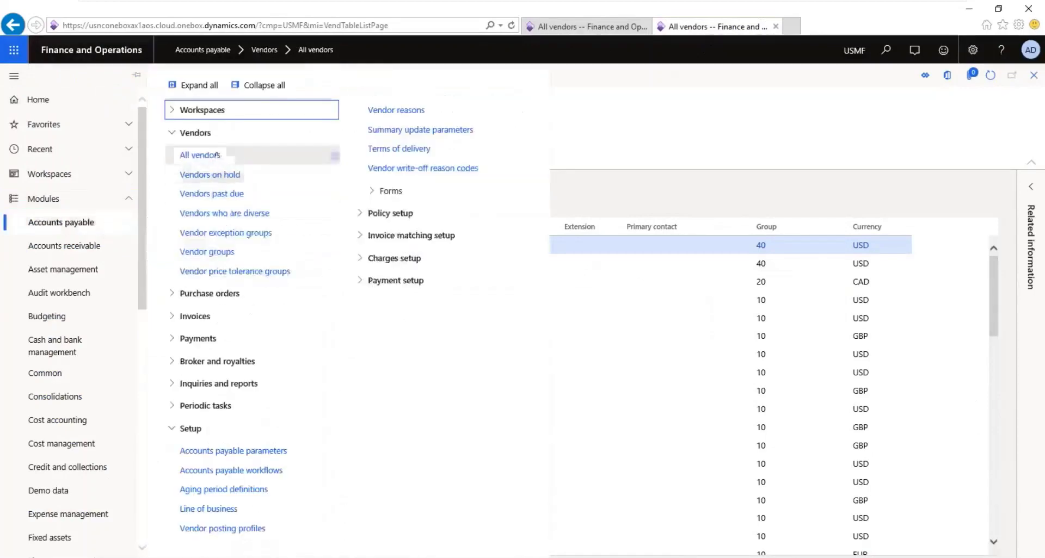
left_click(266, 85)
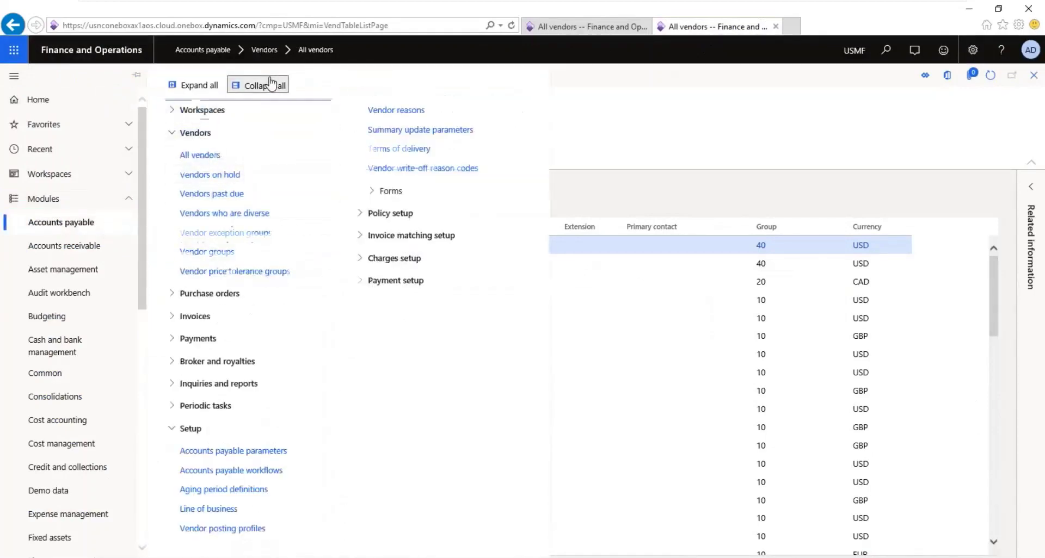
left_click(214, 157)
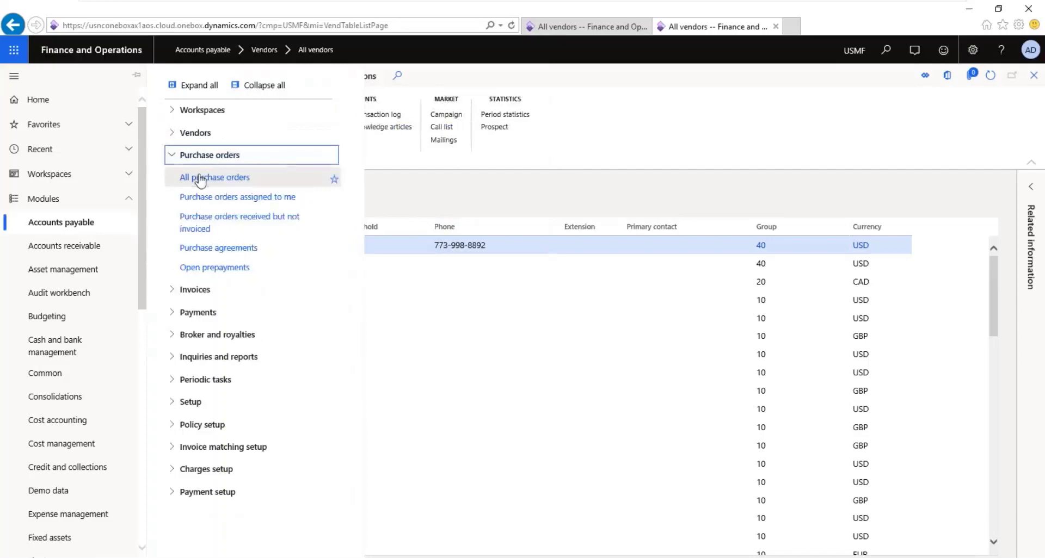
left_click(200, 178)
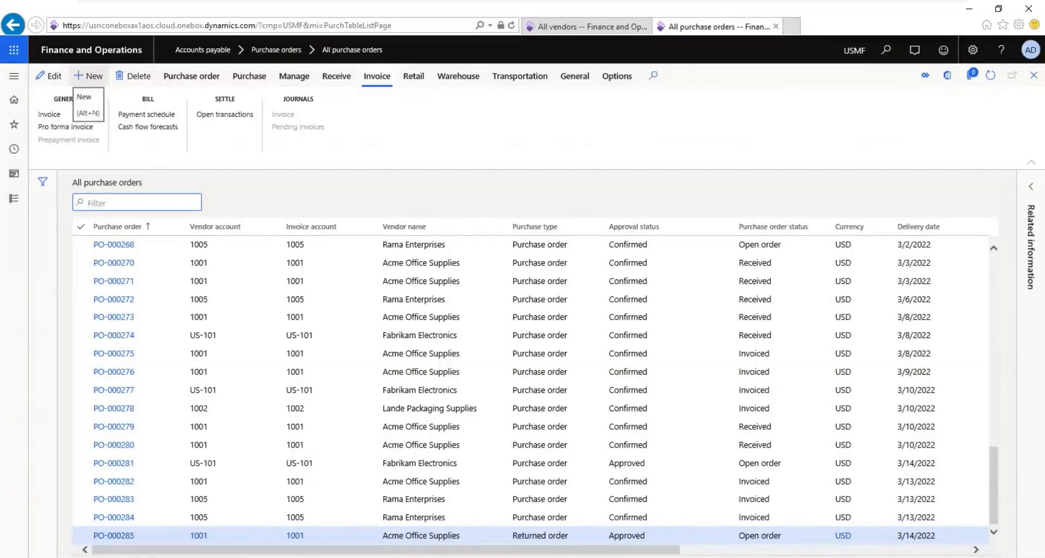
Get past the Windows license expiry notice and minimize the activation settings window
left_click(87, 75)
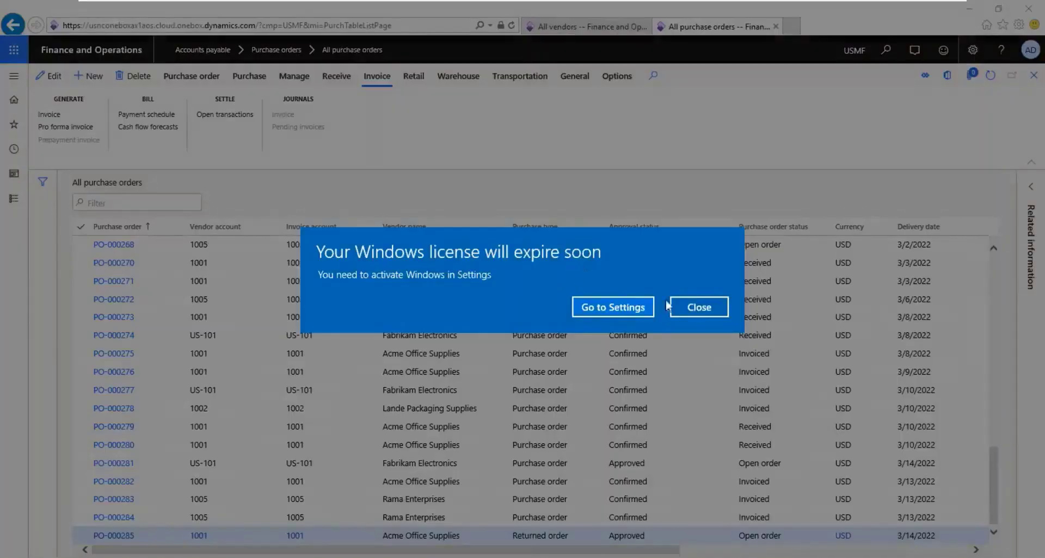
left_click(622, 310)
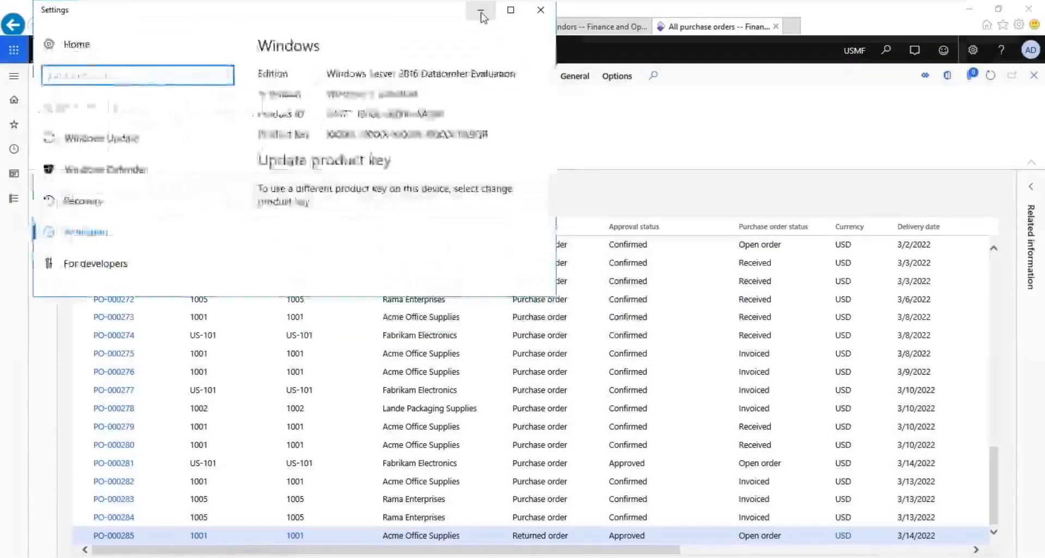
left_click(481, 10)
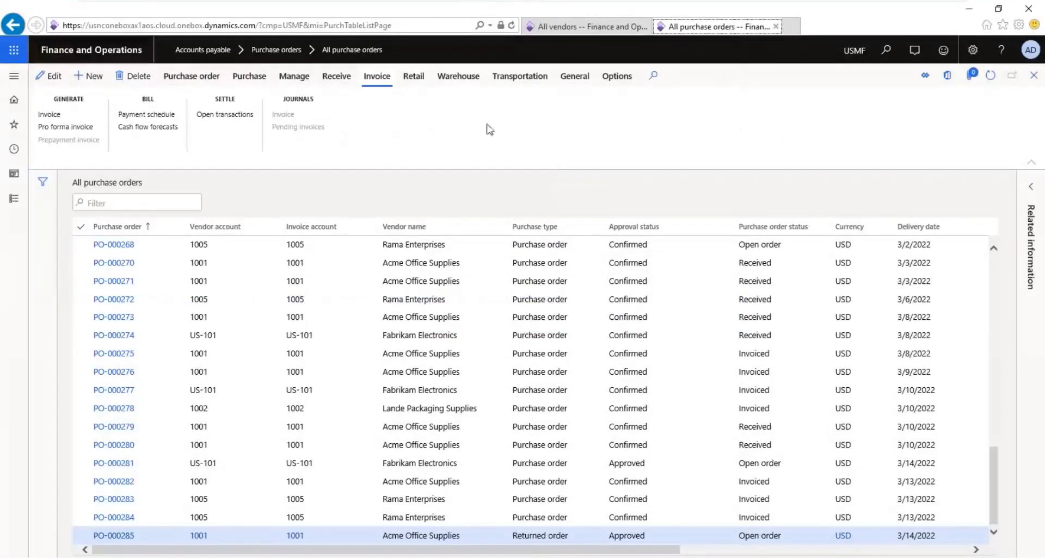
Create a purchase order for the vendor Daniel enterprises with site 1 and warehouse 11
left_click(88, 75)
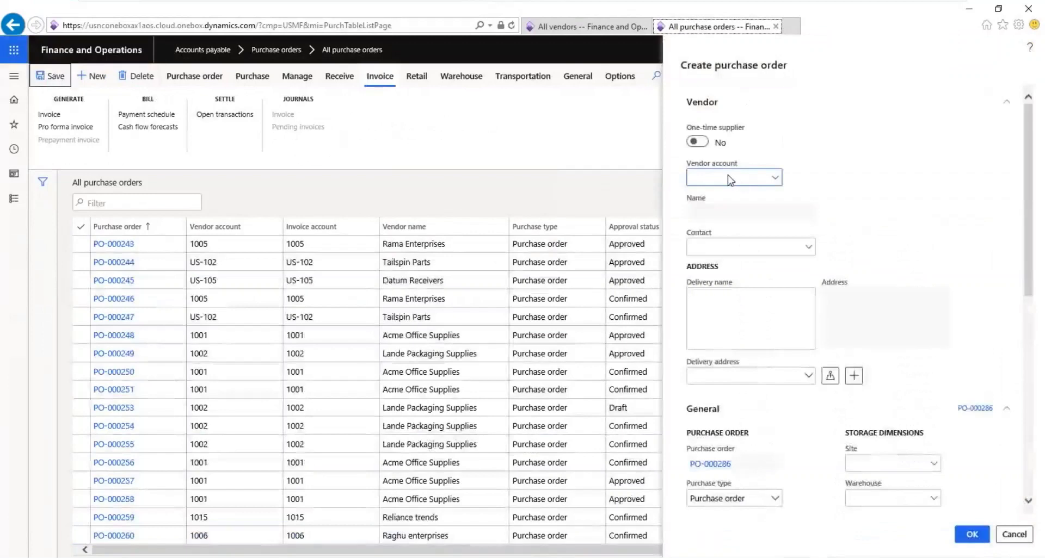
type("1018")
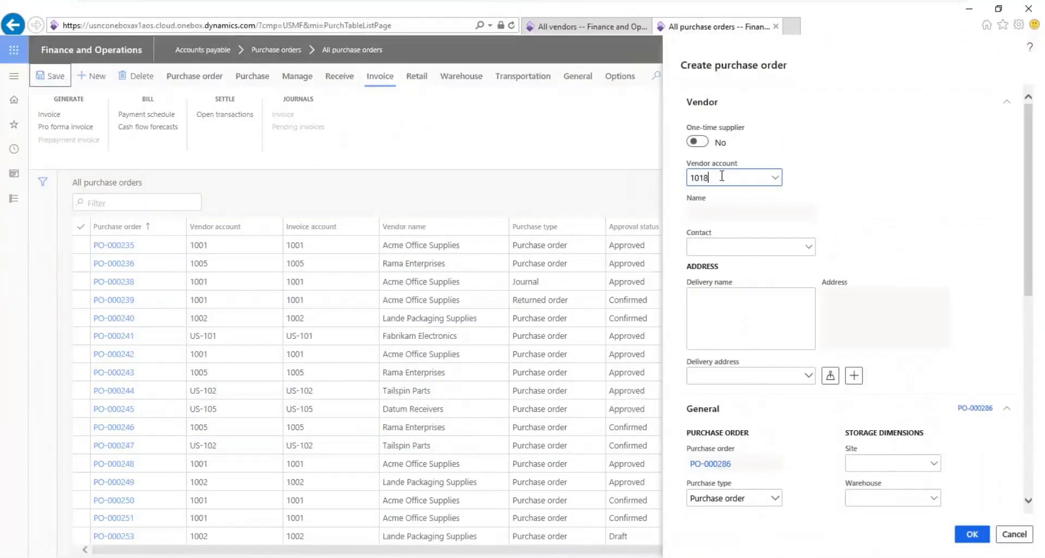
key("Tab")
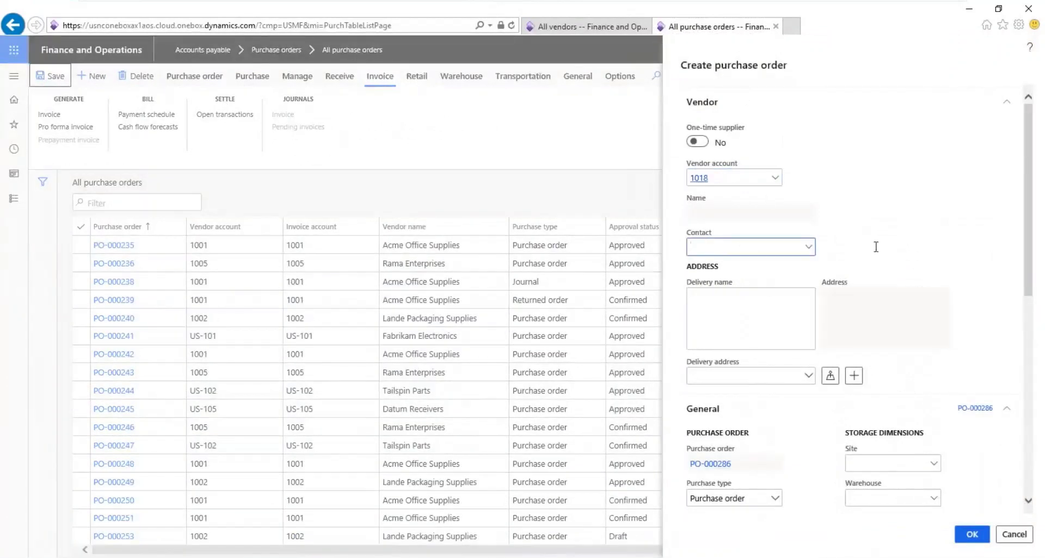
left_click(868, 465)
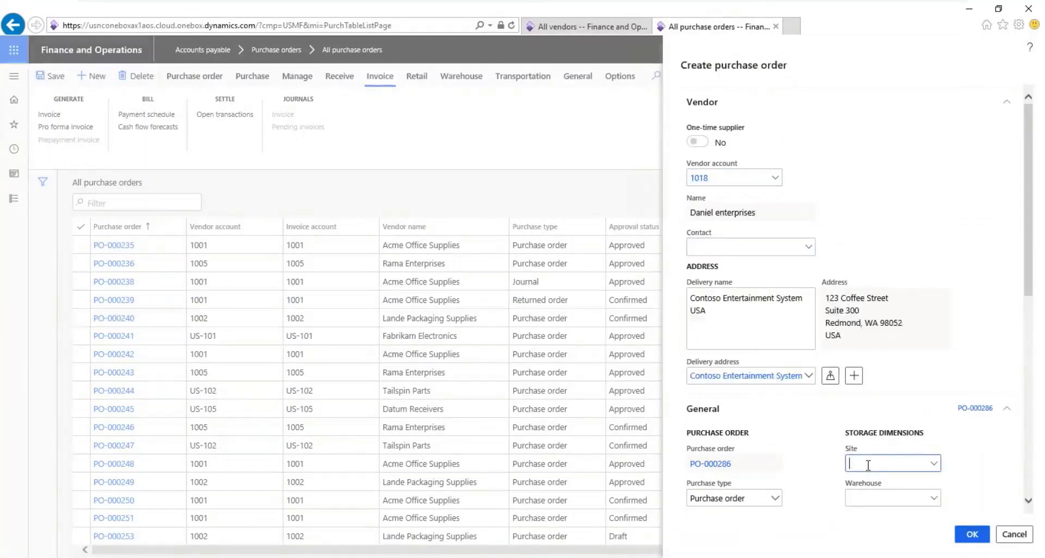
type("1")
key("Tab")
type("11")
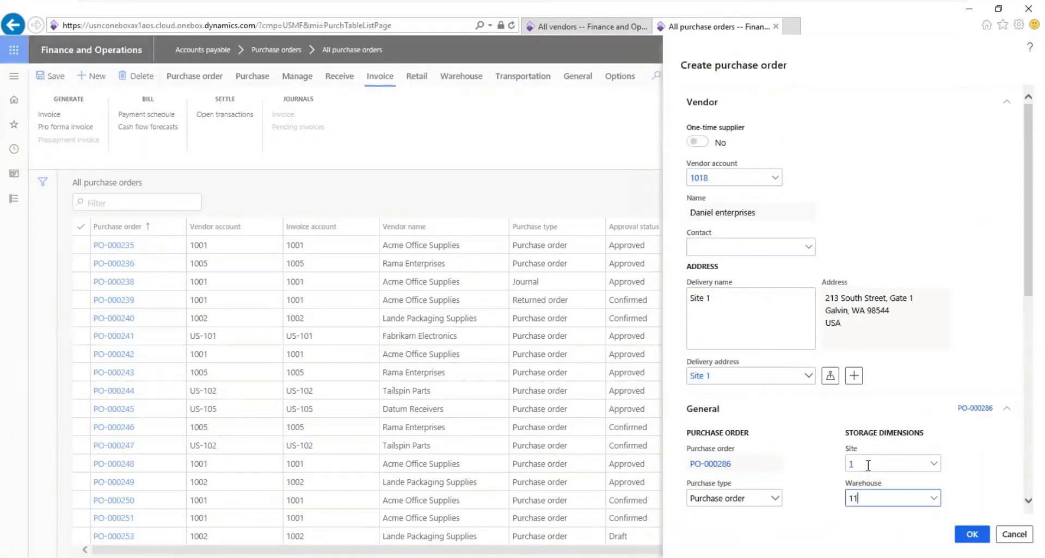
left_click(974, 534)
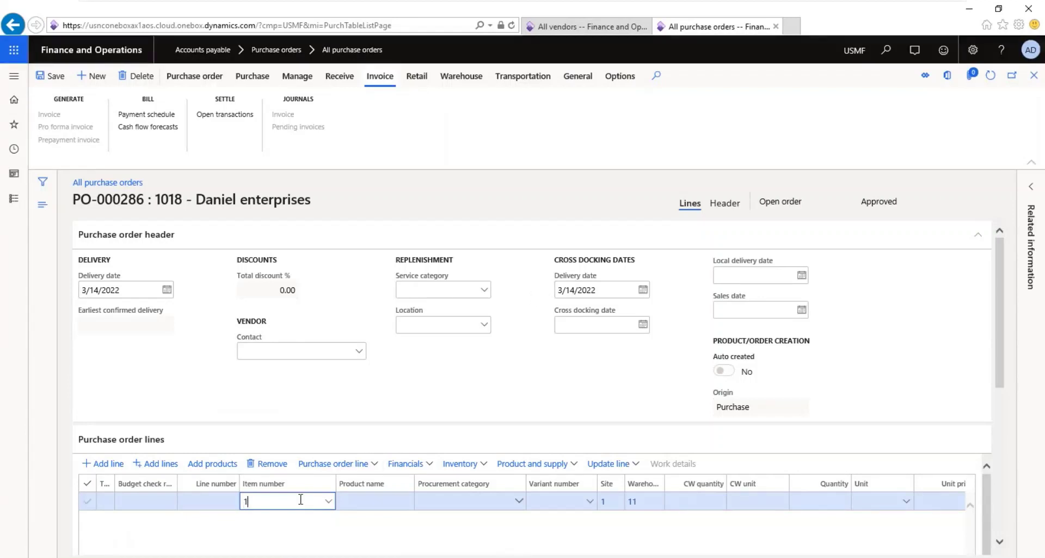
Fill in the first purchase order line with item number 1000 and a quantity of 10
type("000")
key("Tab")
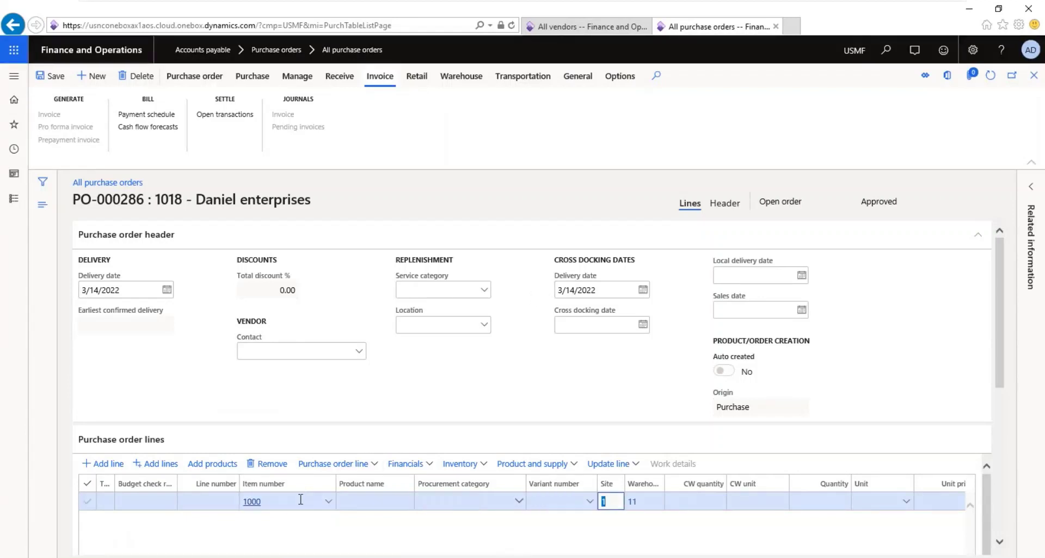
key("Tab")
key("Tab")
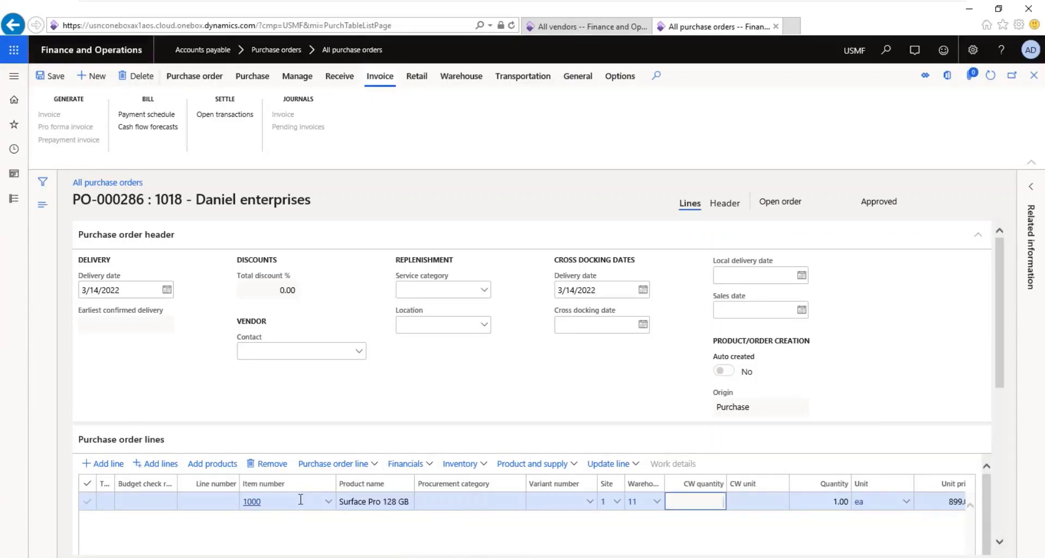
key("Tab")
key("Tab")
type("1")
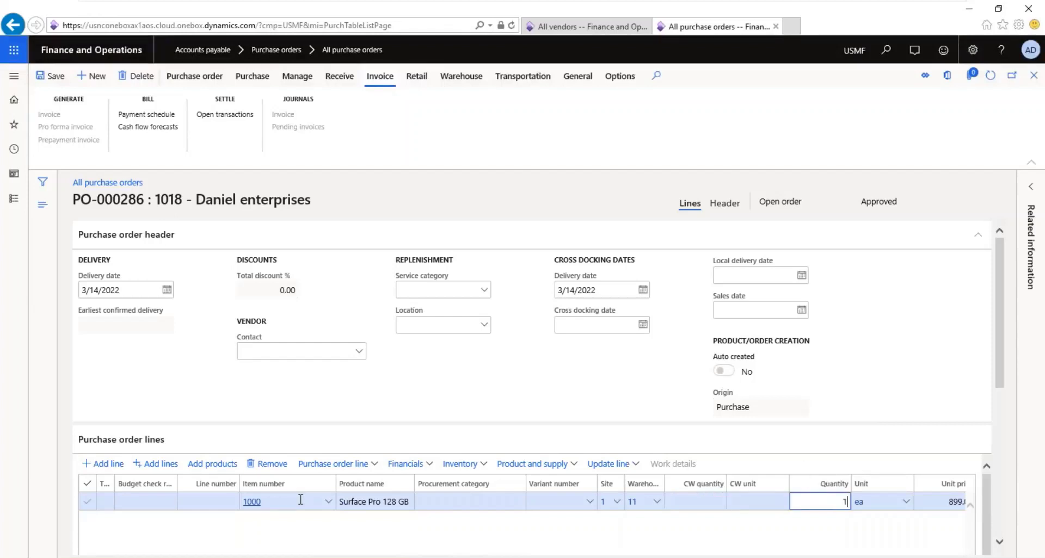
type("0")
key("Tab")
key("Tab")
key("Tab")
key("Tab")
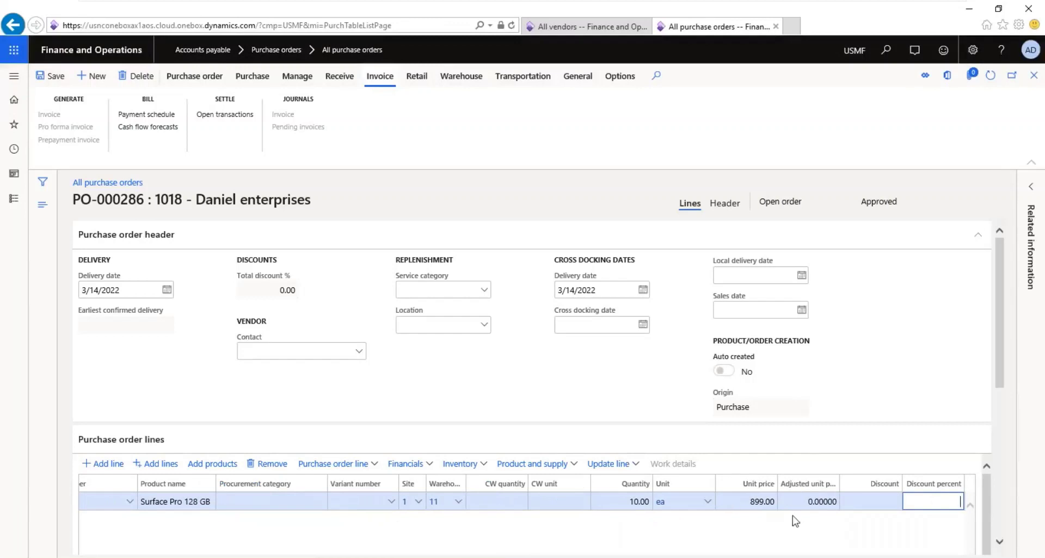
Show the price and discount details in the purchase order's header view
left_click(720, 206)
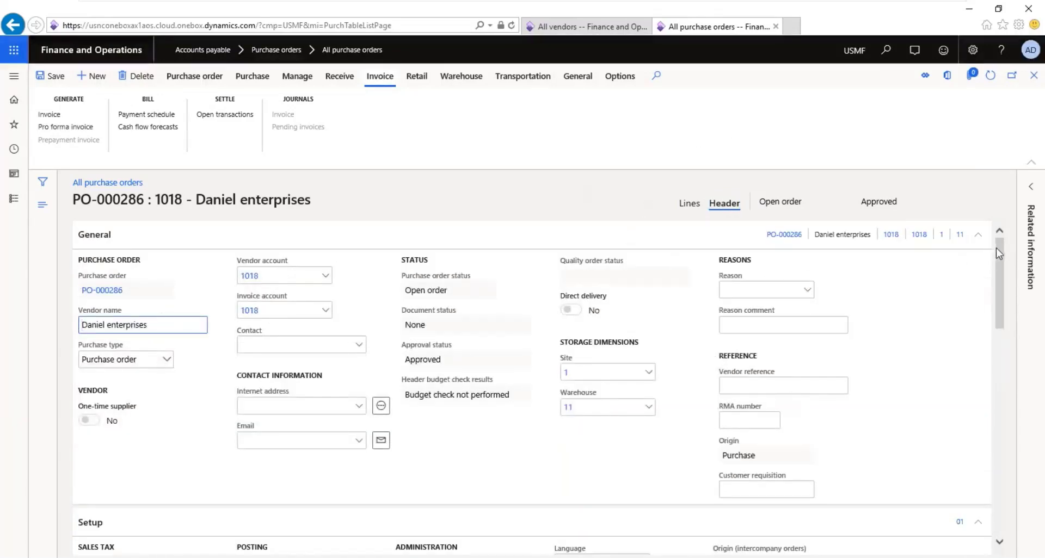
left_click_drag(998, 249, 998, 345)
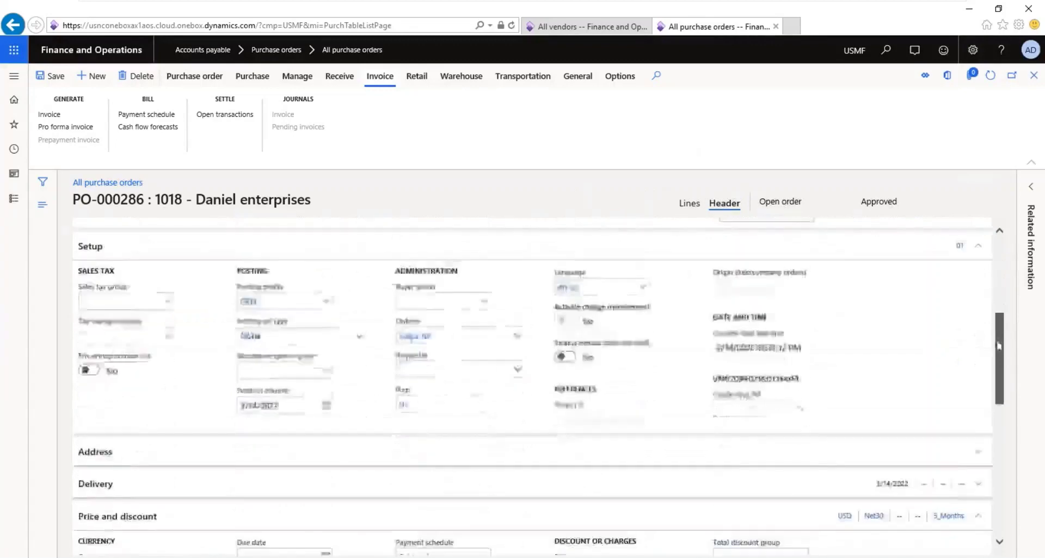
scroll(127, 407, "down", 4)
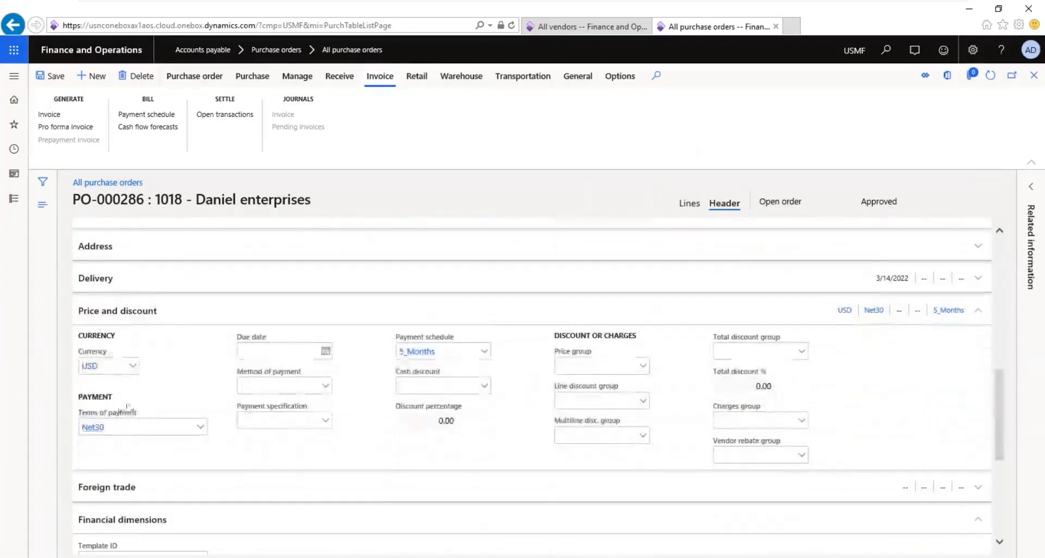
Remove the payment schedule from the vendor's Net30 terms of payment and return to the vendor record
left_click(573, 32)
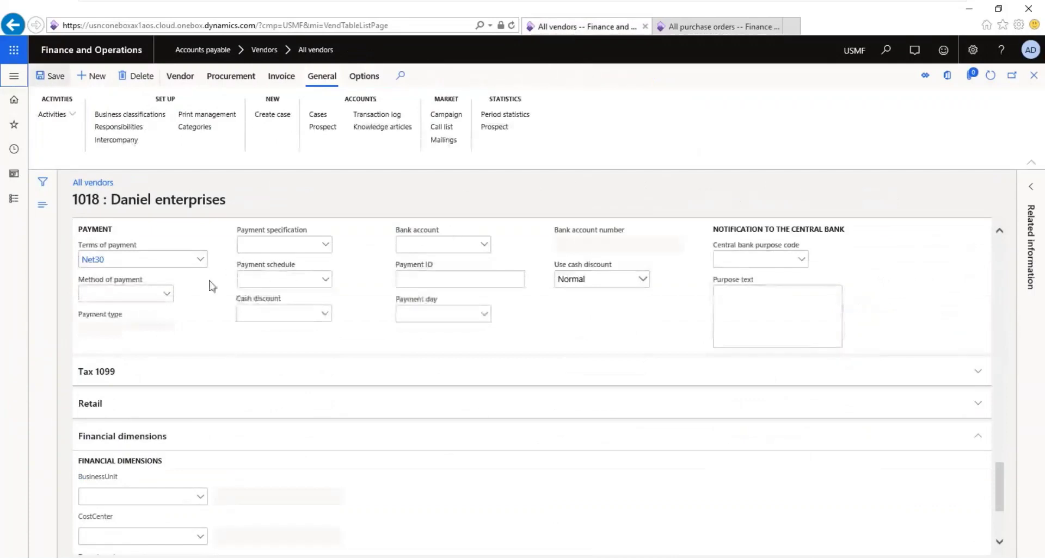
left_click(57, 80)
left_click(280, 315)
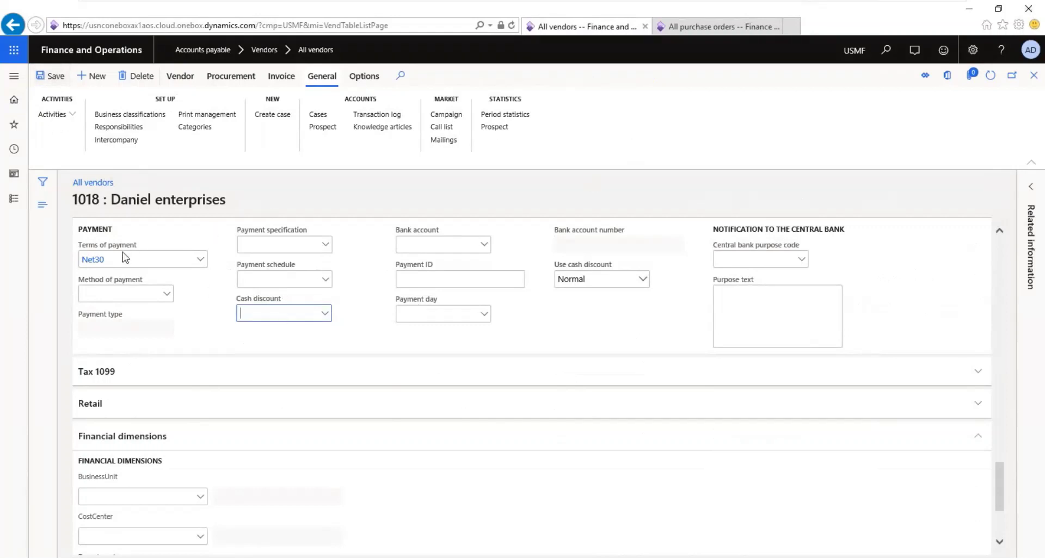
left_click(93, 260)
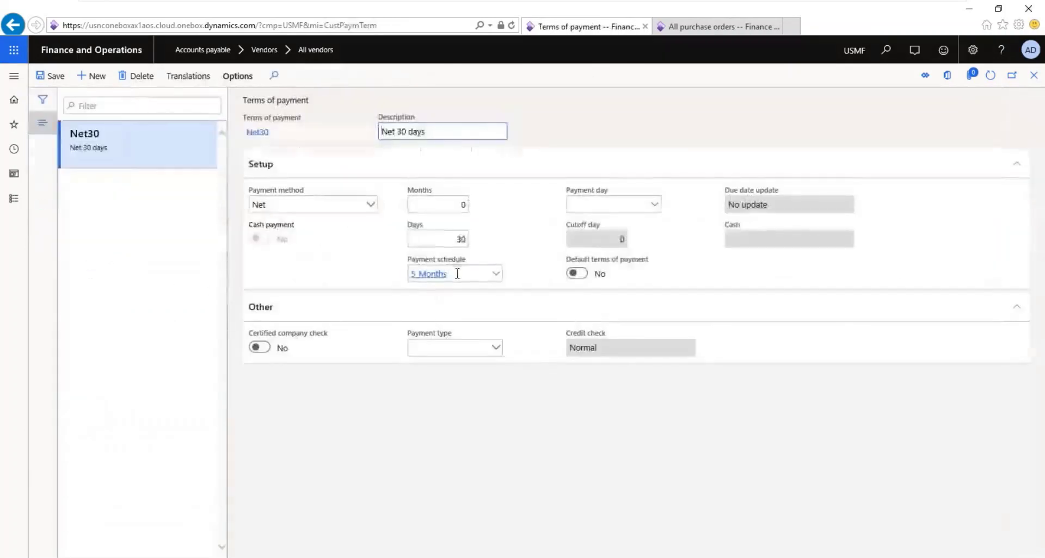
left_click(457, 274)
key("BackSpace")
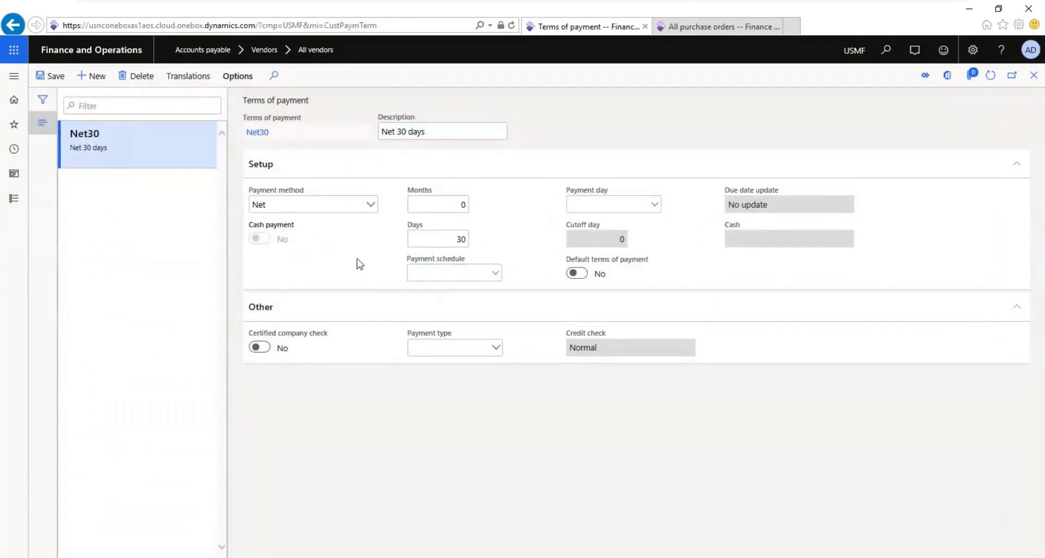
left_click(1033, 75)
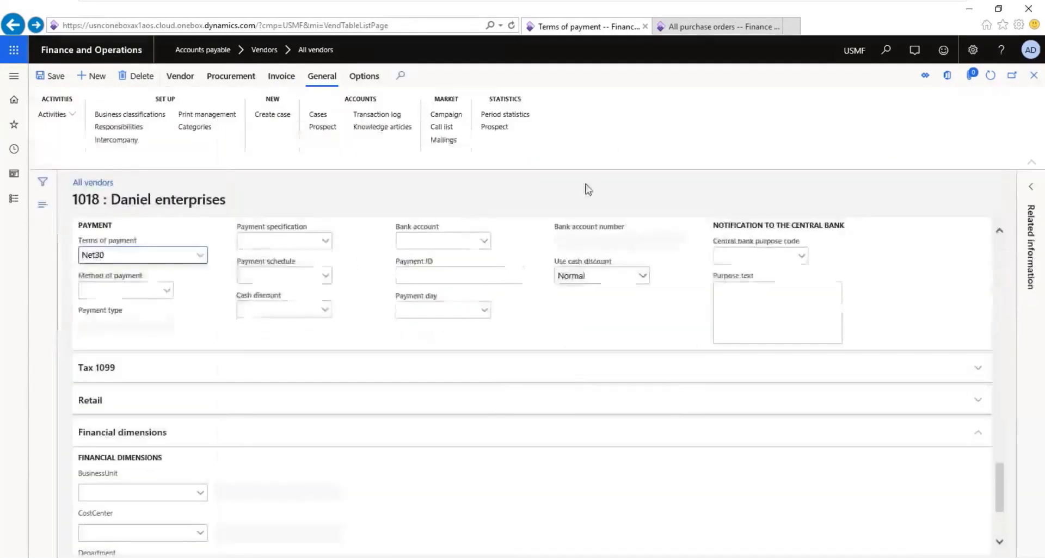
Clear the payment schedule in the price and discount section of the Daniel enterprises purchase order
left_click(693, 30)
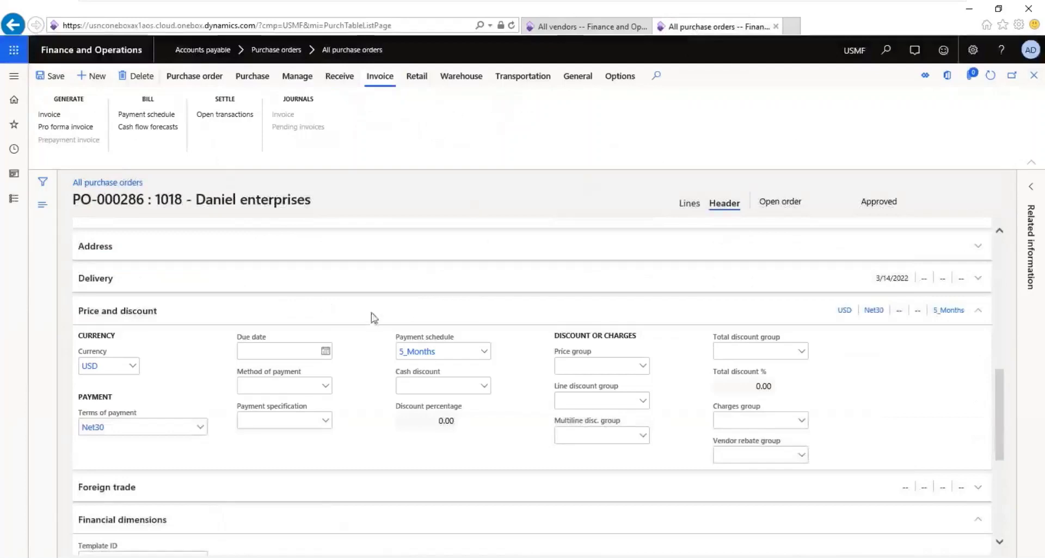
double_click(416, 352)
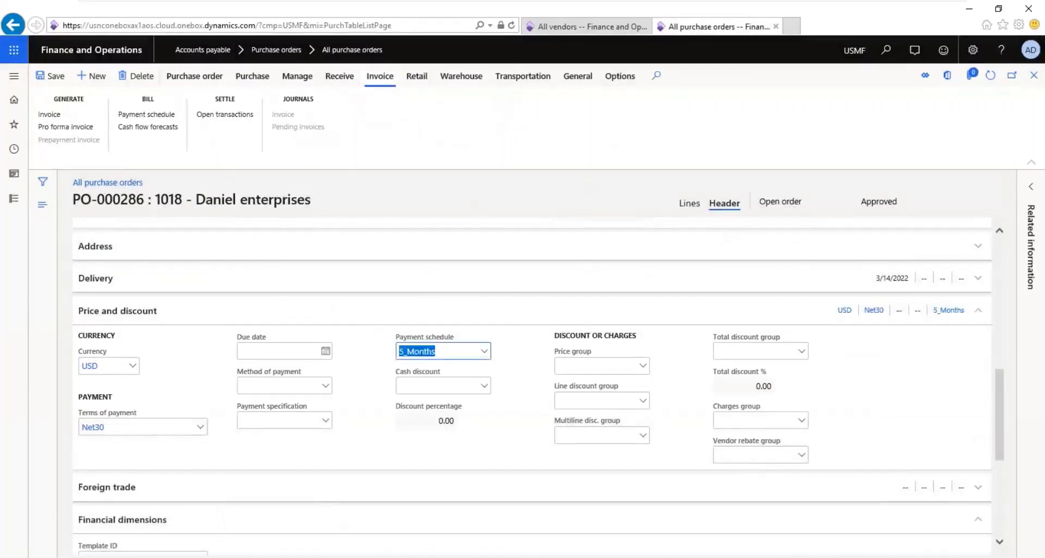
key("BackSpace")
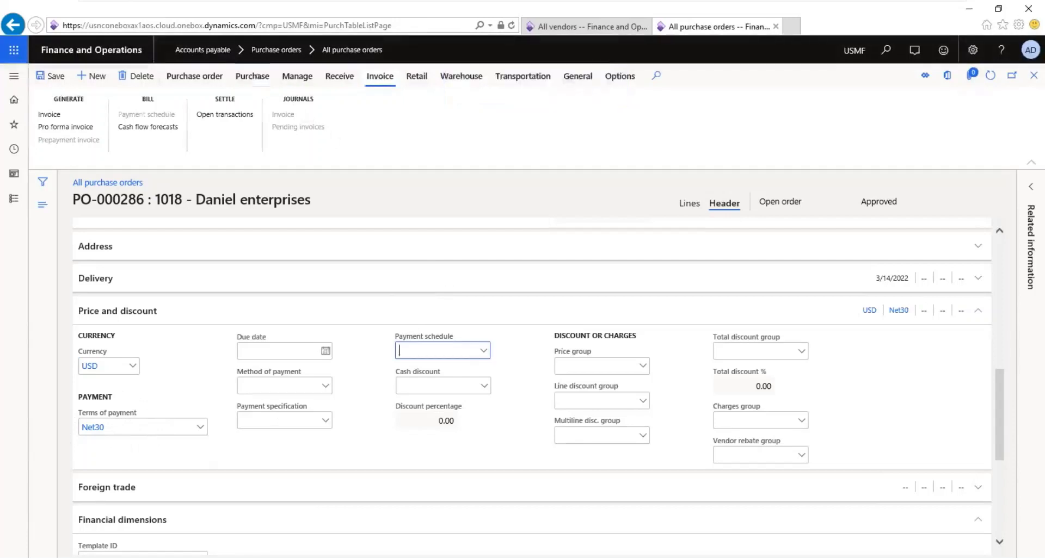
Return to the lines view and confirm the purchase order
left_click(258, 79)
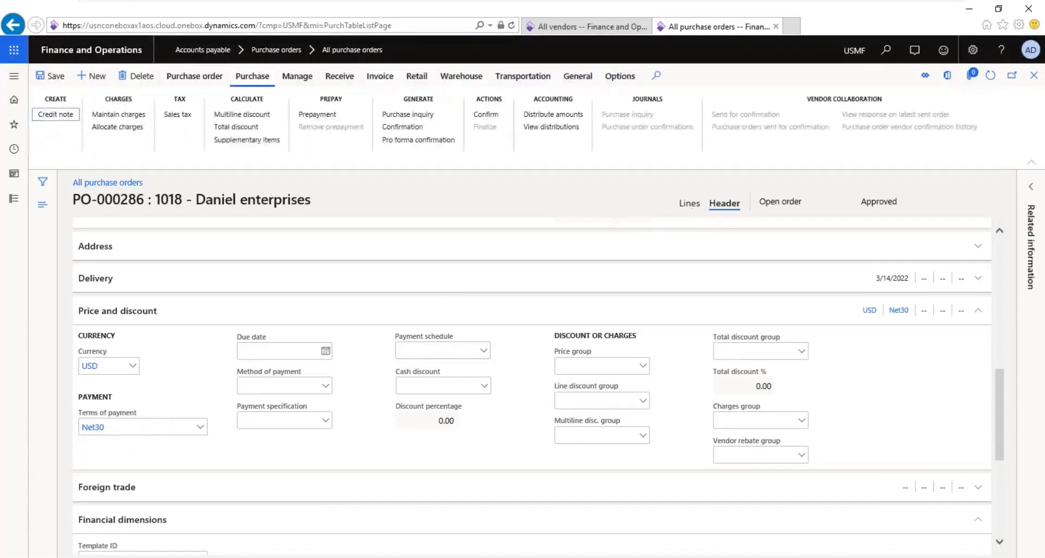
left_click(689, 203)
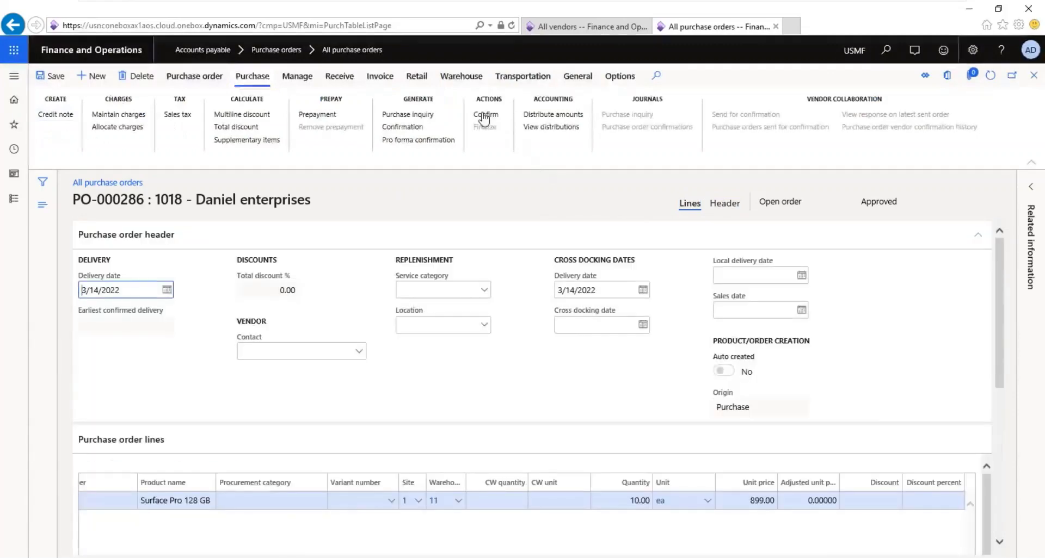
left_click(484, 115)
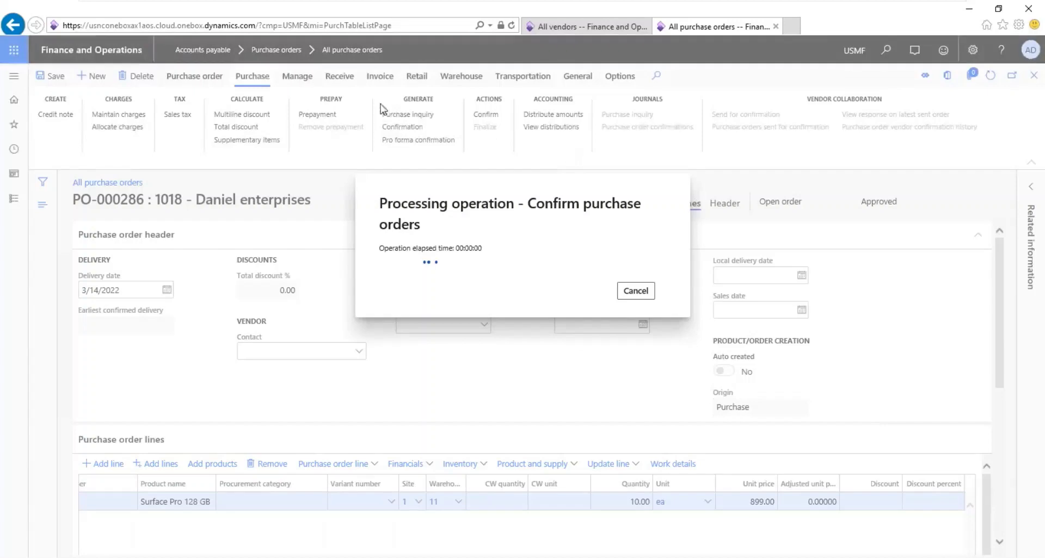
Post a product receipt for the ordered quantity with receipt number PR-286 and document date 3/14/2022
left_click(338, 76)
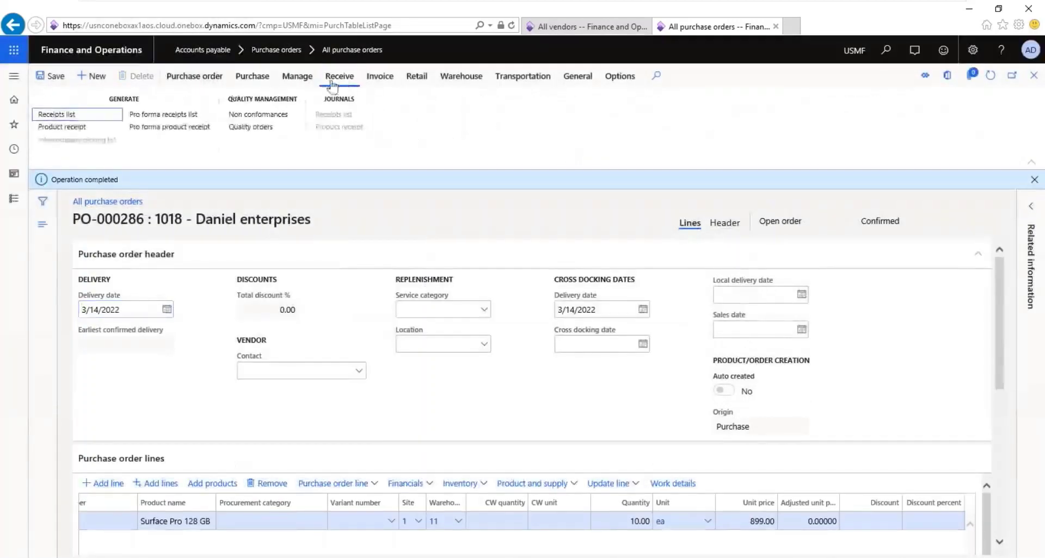
left_click(69, 129)
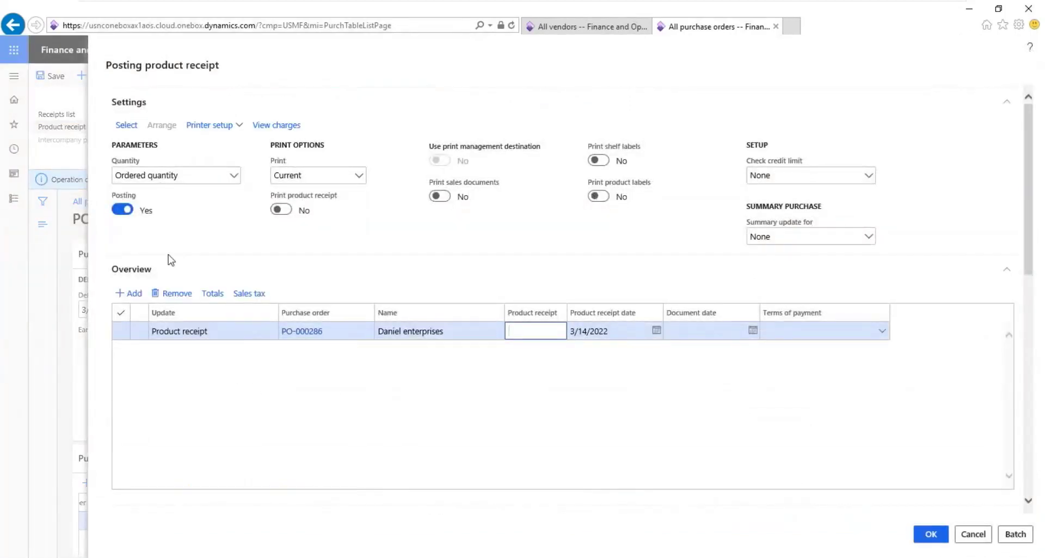
type("PR")
key("Tab")
key("Tab")
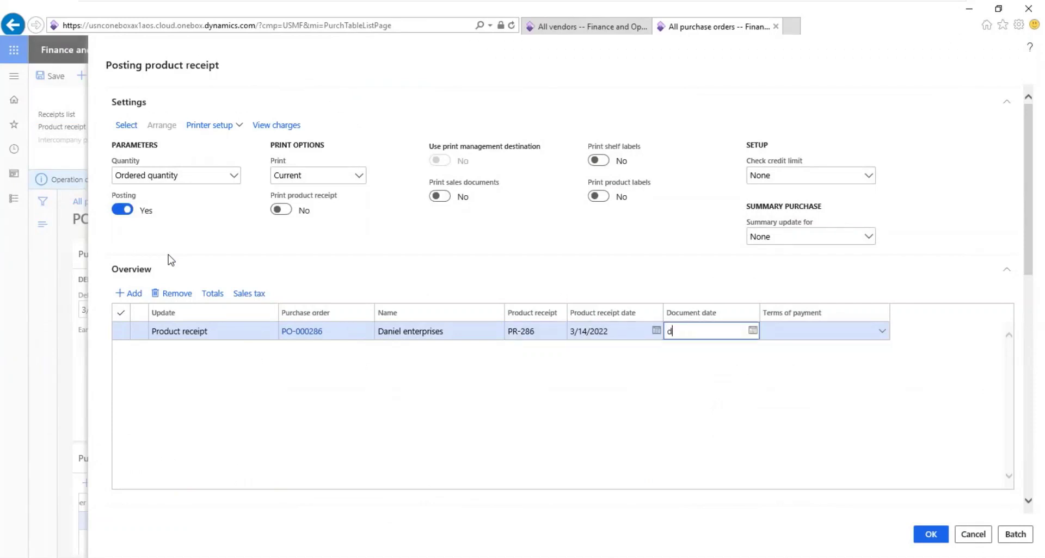
key("Tab")
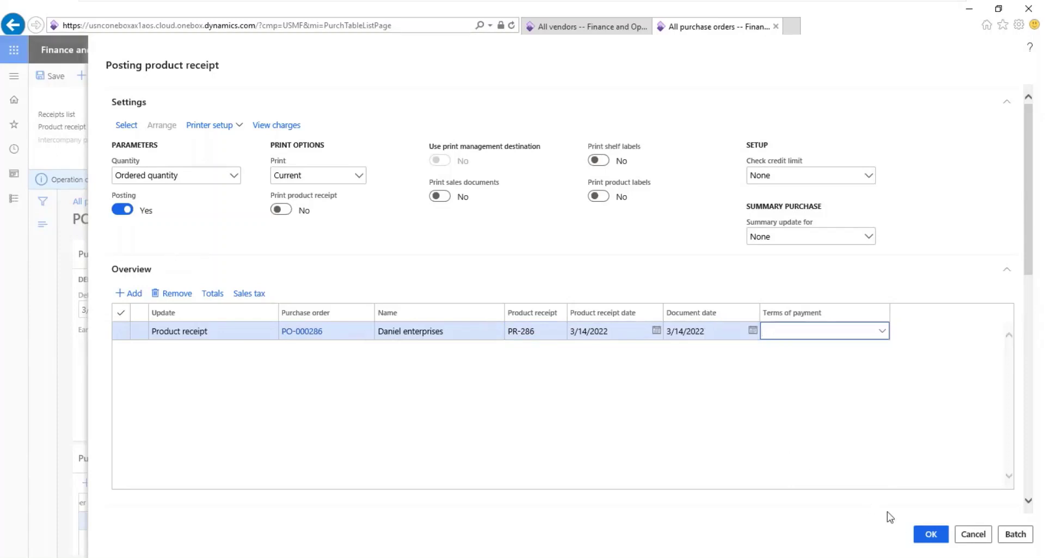
left_click(927, 535)
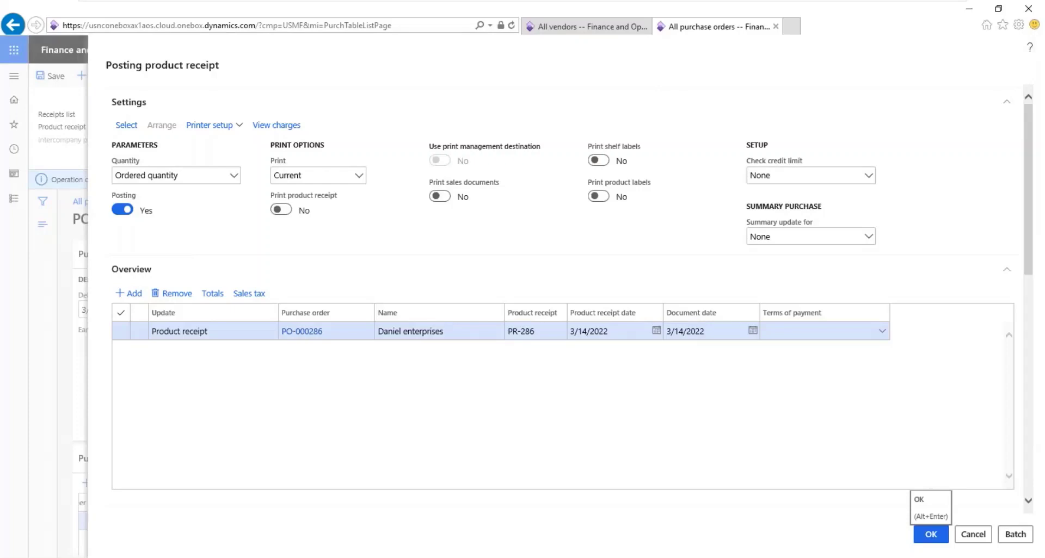
left_click(931, 534)
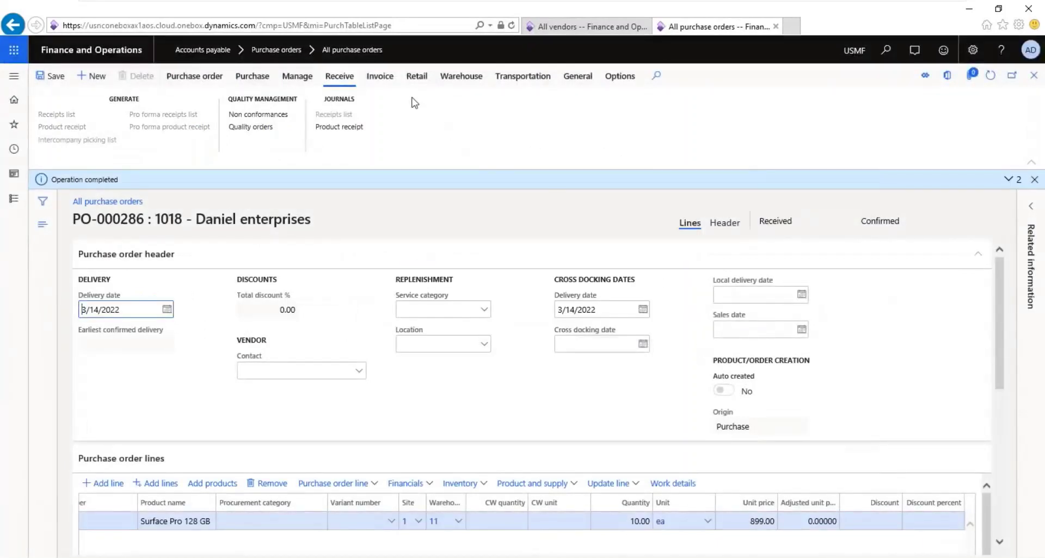
Generate the vendor invoice from the received purchase order and check its due date
left_click(379, 76)
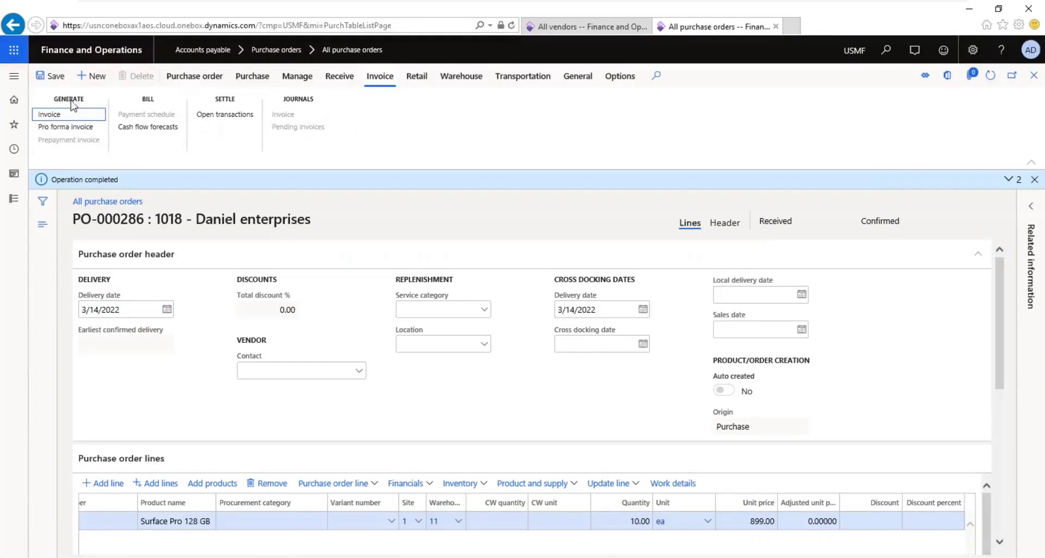
left_click(50, 116)
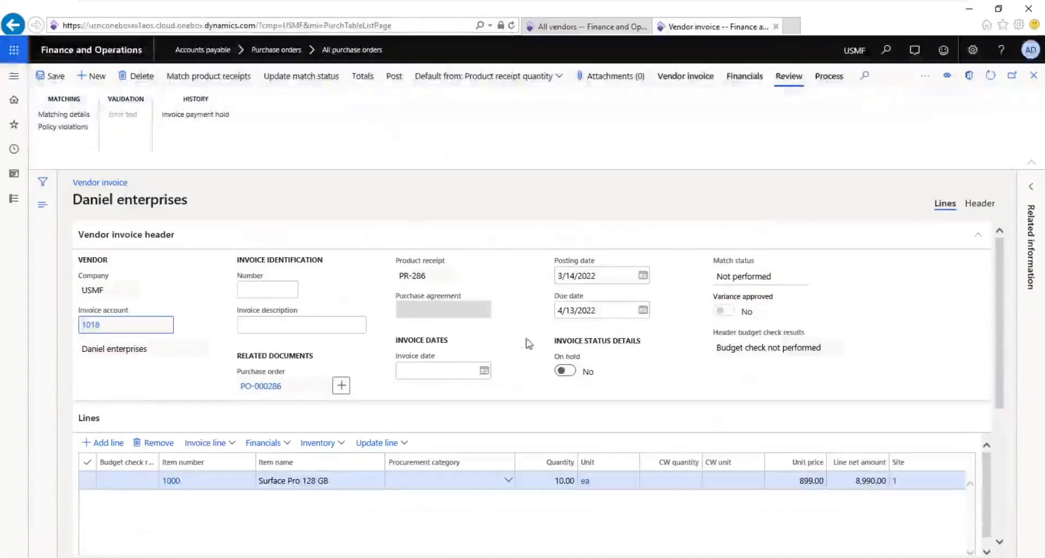
left_click_drag(609, 312, 556, 310)
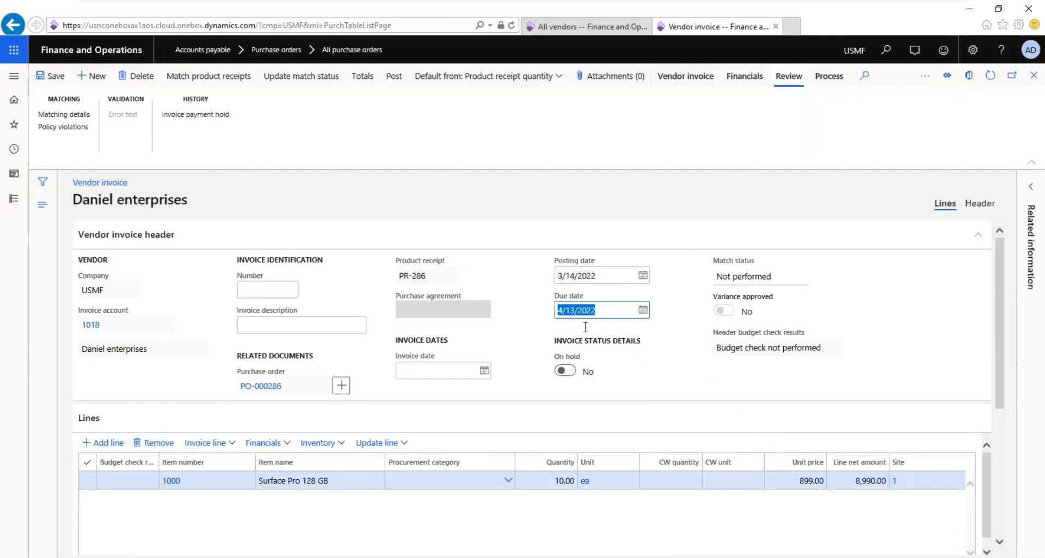
Enter 3/14/2022 as the vendor invoice's invoice date, and change it to 3/11/2022
left_click(434, 366)
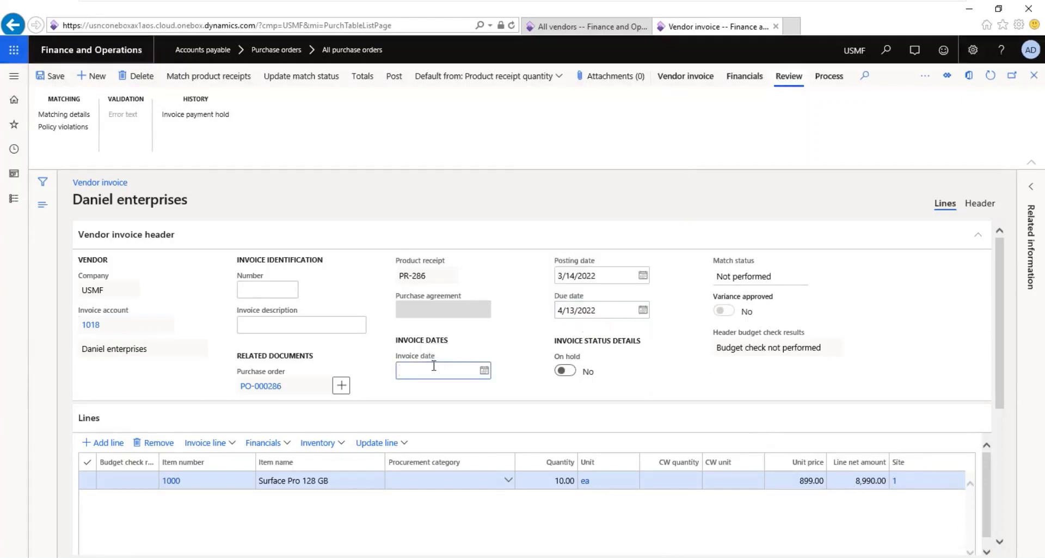
key("Tab")
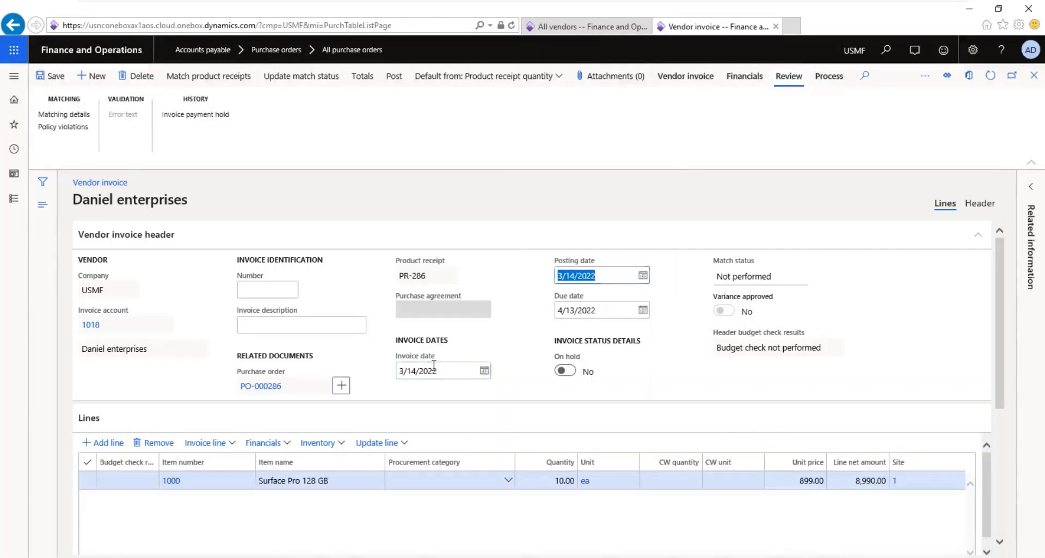
left_click(484, 371)
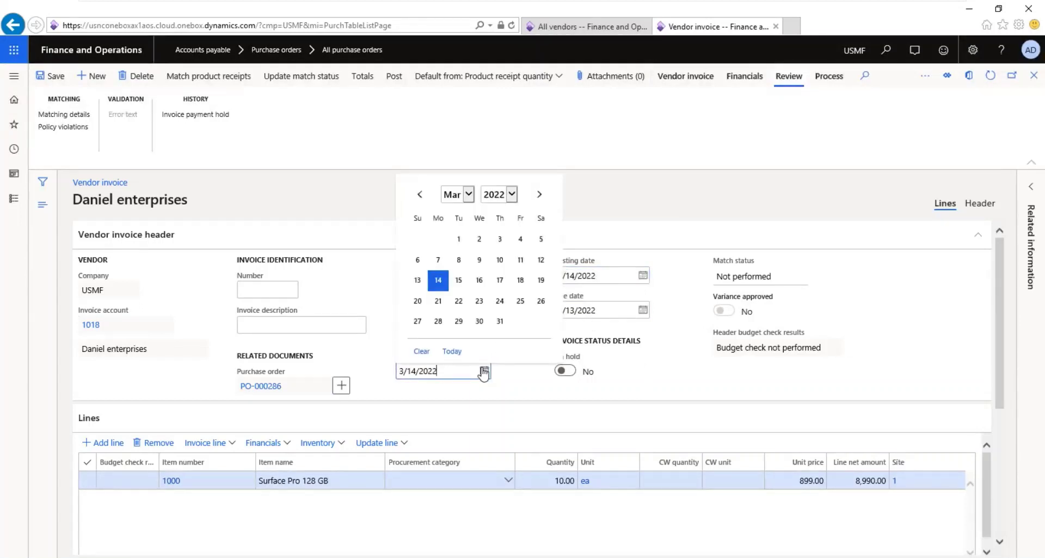
left_click(521, 262)
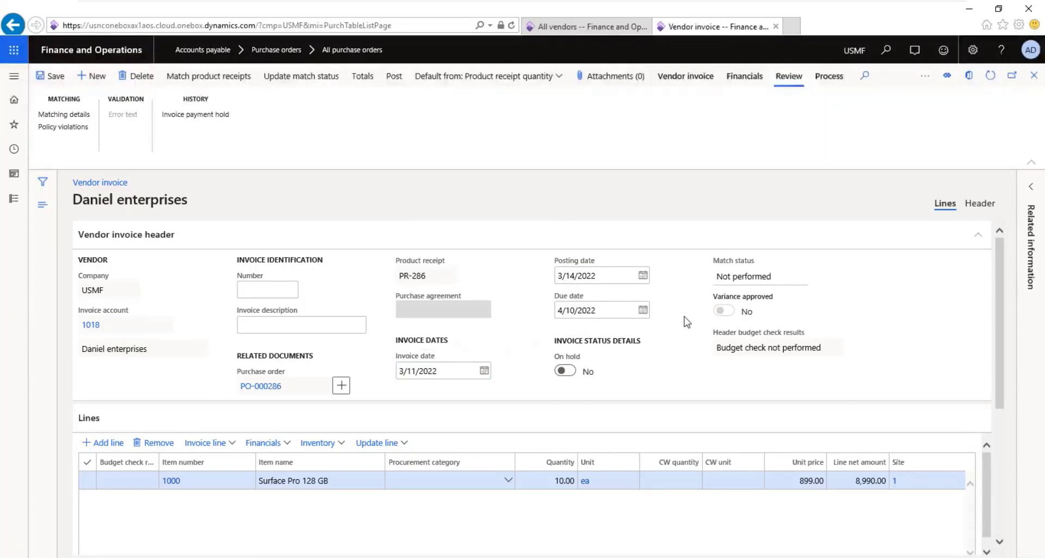
Enter VI286-001 as the vendor invoice number
left_click(271, 289)
key("BackSpace")
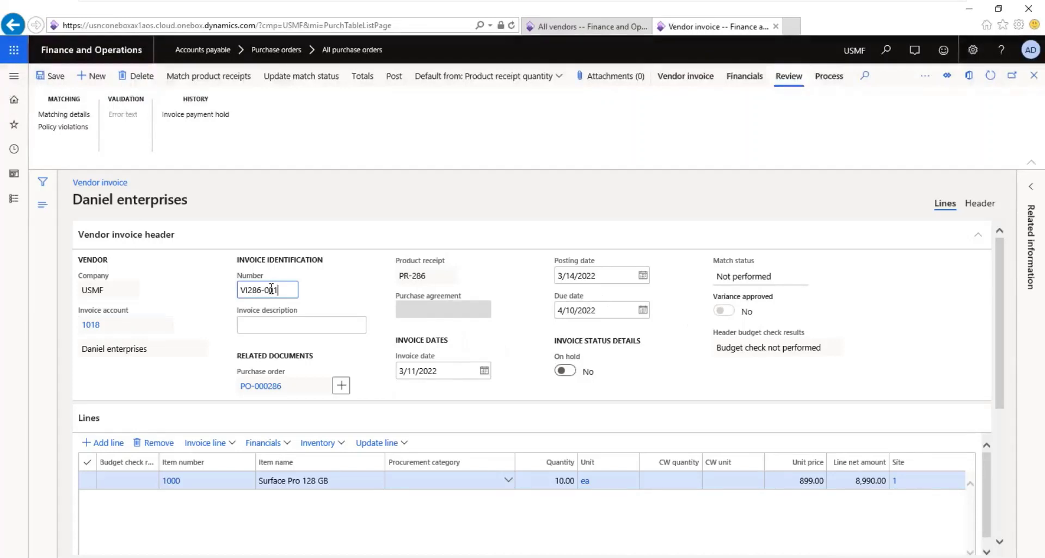
type("-001")
key("Tab")
Set the invoice date to 3/7/2022 and post the vendor invoice
left_click(454, 368)
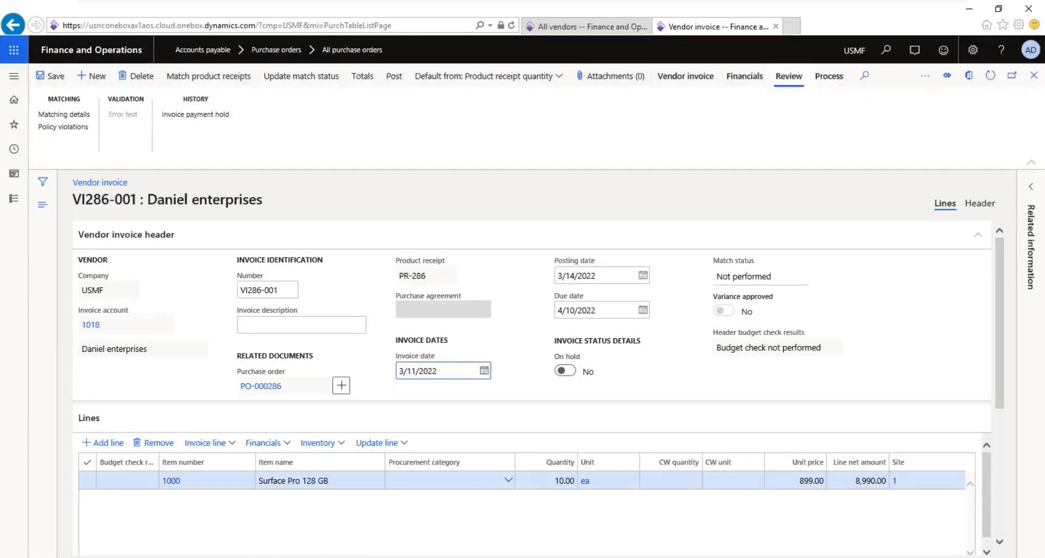
left_click(484, 371)
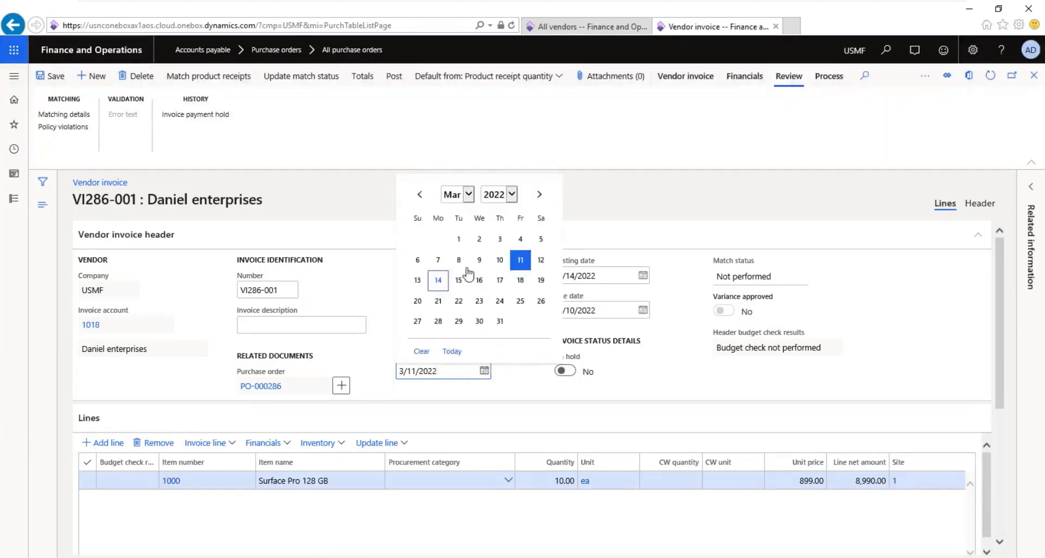
left_click(438, 261)
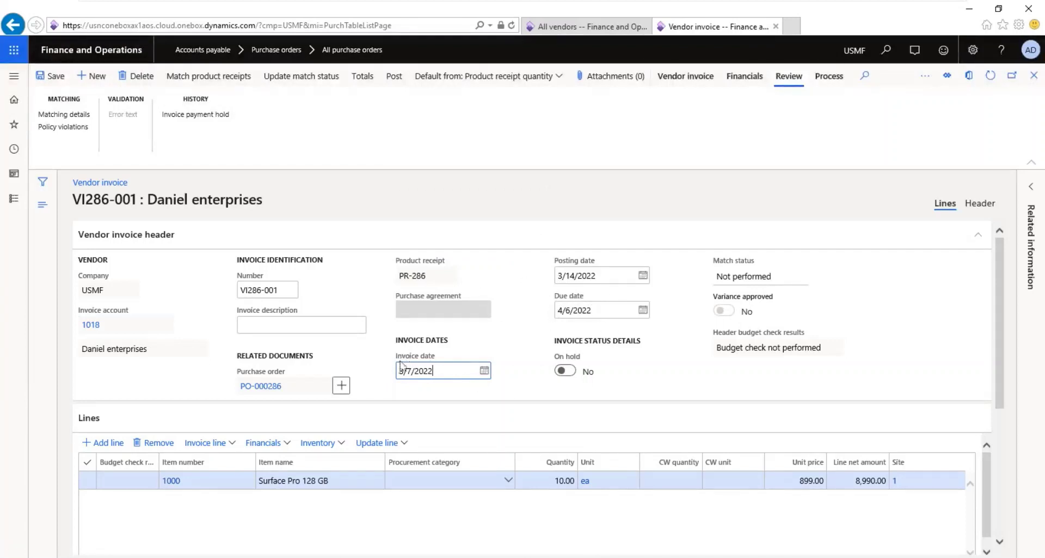
mouse_move(581, 306)
left_click(404, 79)
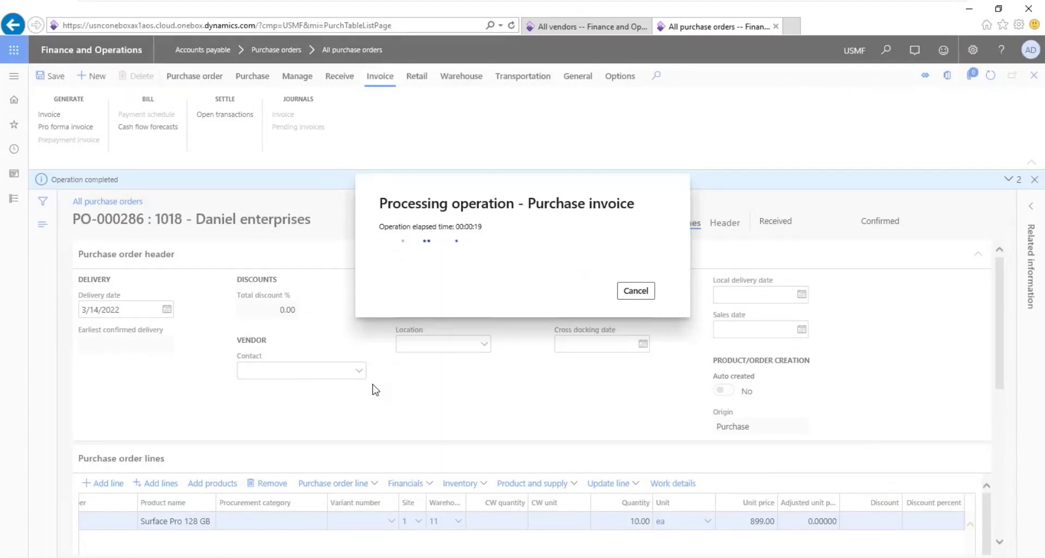
Switch to the Notepad scenario notes and highlight the "b) Purchase order --> Invoice" line
mouse_move(805, 5)
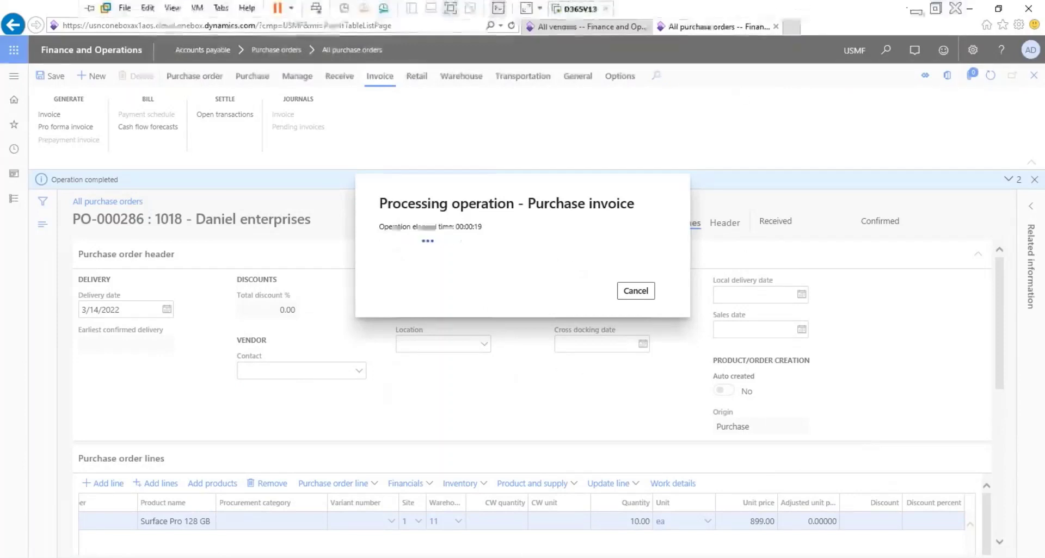
left_click(913, 10)
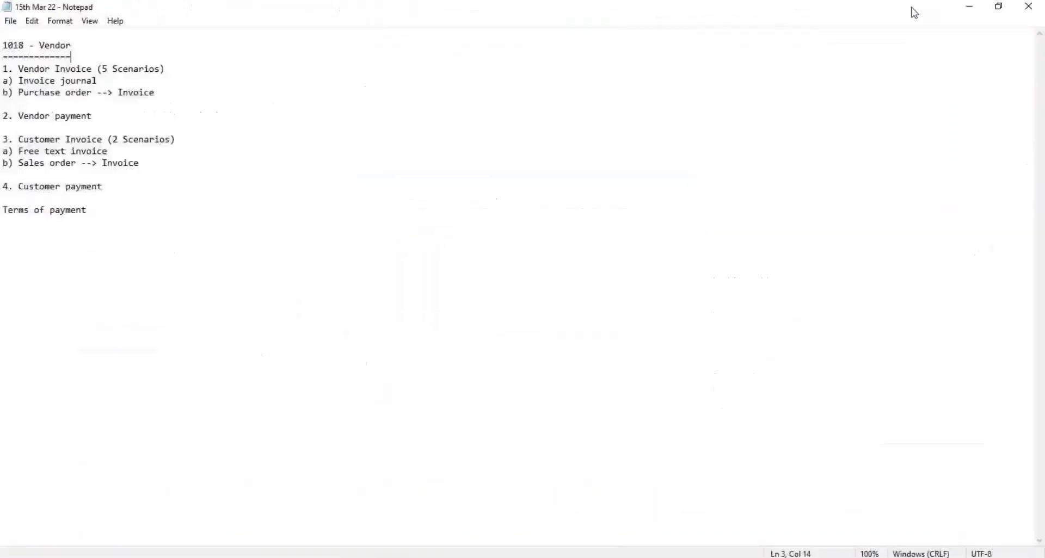
left_click(354, 139)
left_click_drag(156, 92, 3, 93)
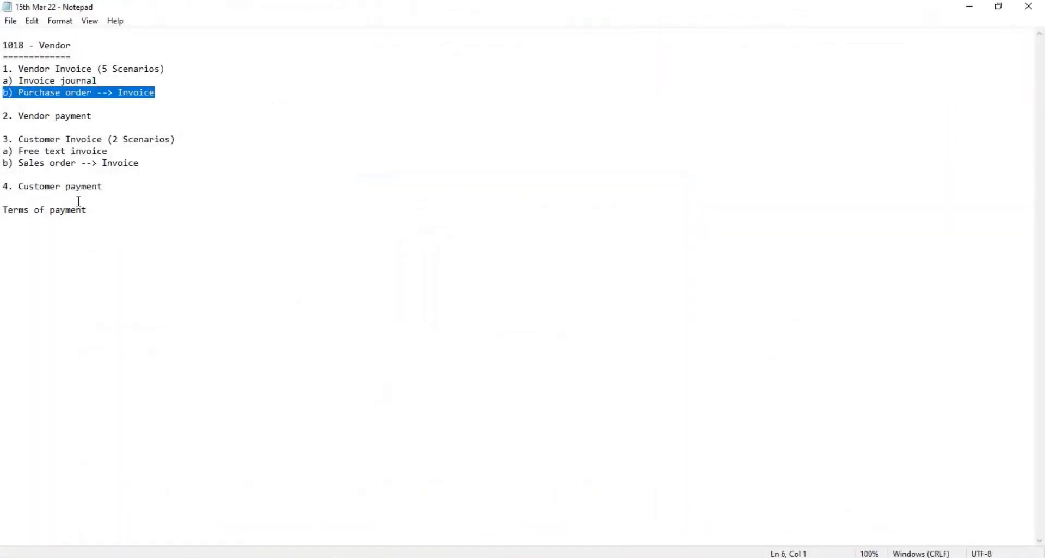
Highlight the terms of payment, invoice journal, purchase order, free text invoice and sales order lines in the scenario notes
left_click_drag(87, 210, 2, 210)
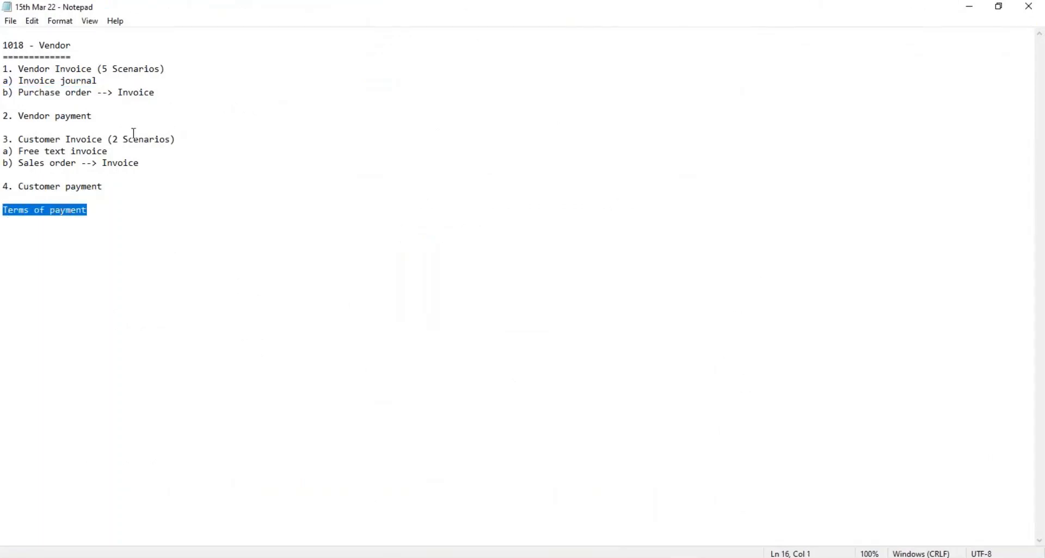
left_click_drag(99, 80, 4, 80)
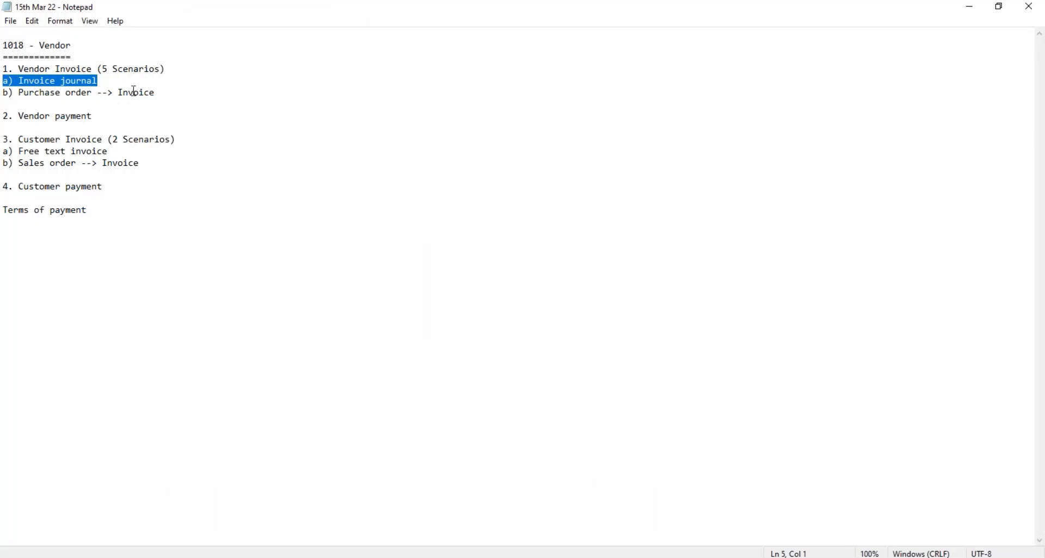
left_click(158, 90)
left_click_drag(158, 91, 3, 92)
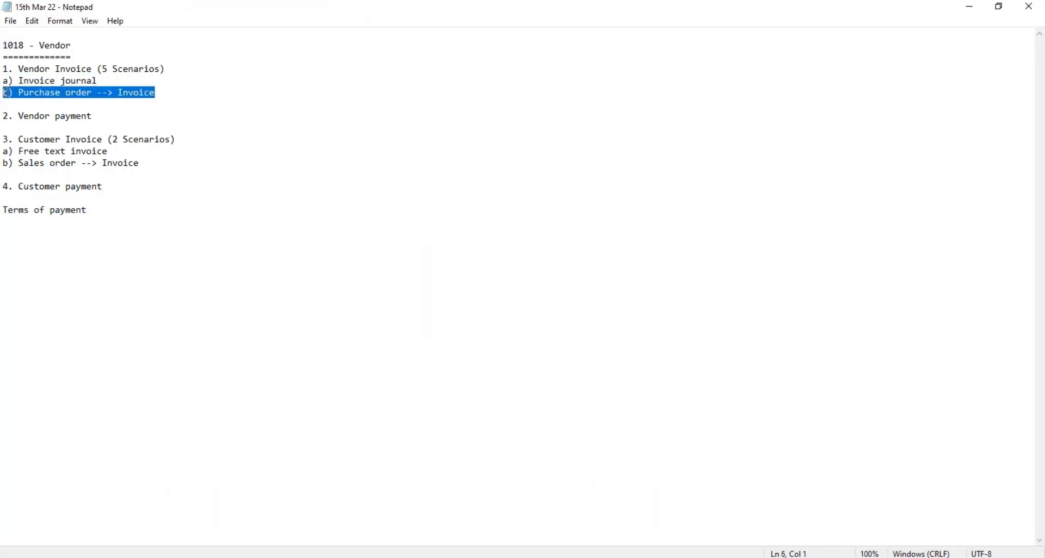
left_click_drag(90, 212, 6, 191)
left_click_drag(119, 157, 7, 155)
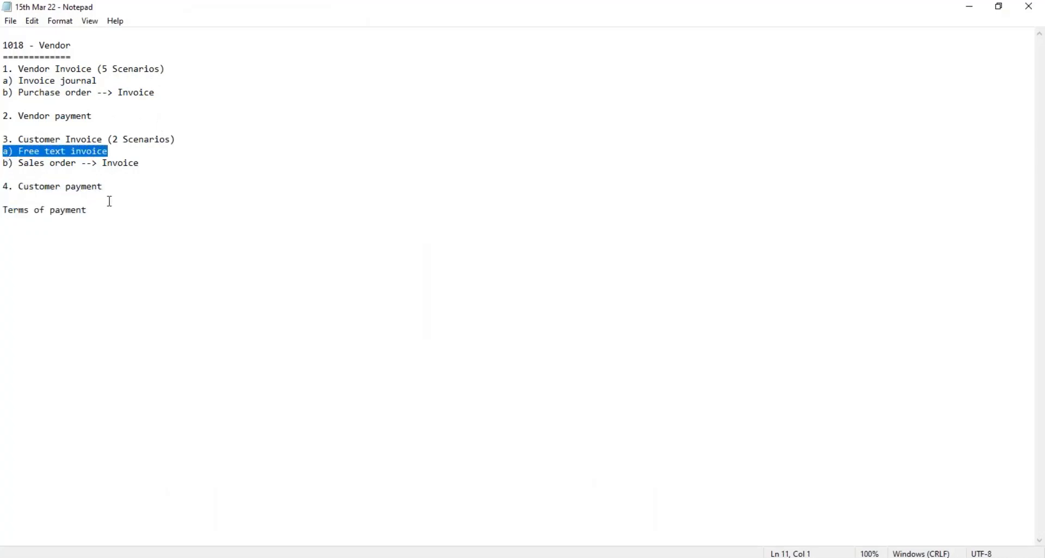
left_click_drag(144, 165, 7, 165)
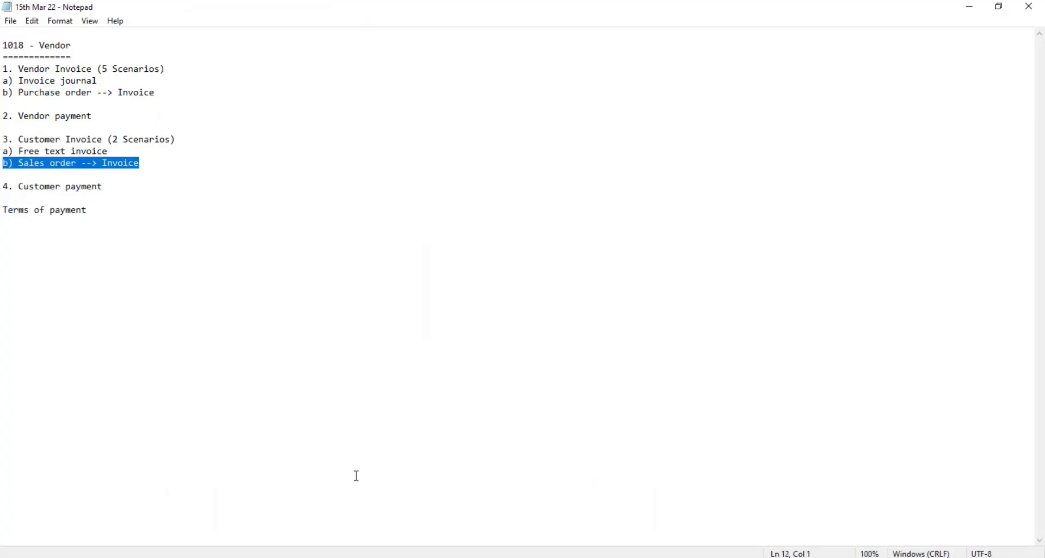
Switch to Finance and Operations and open the All customers list of Accounts receivable in place of the vendor record
key("alt+Tab")
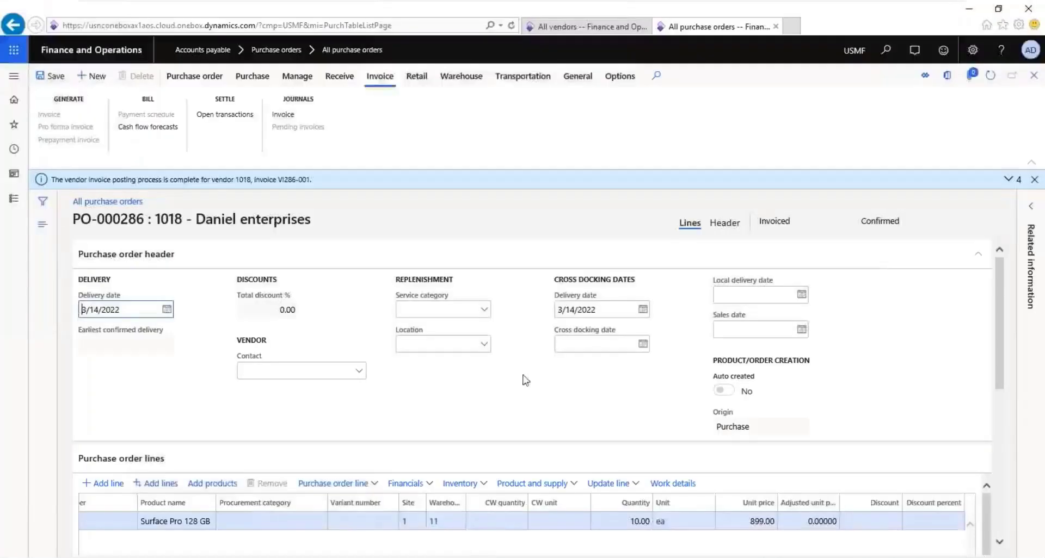
left_click(589, 28)
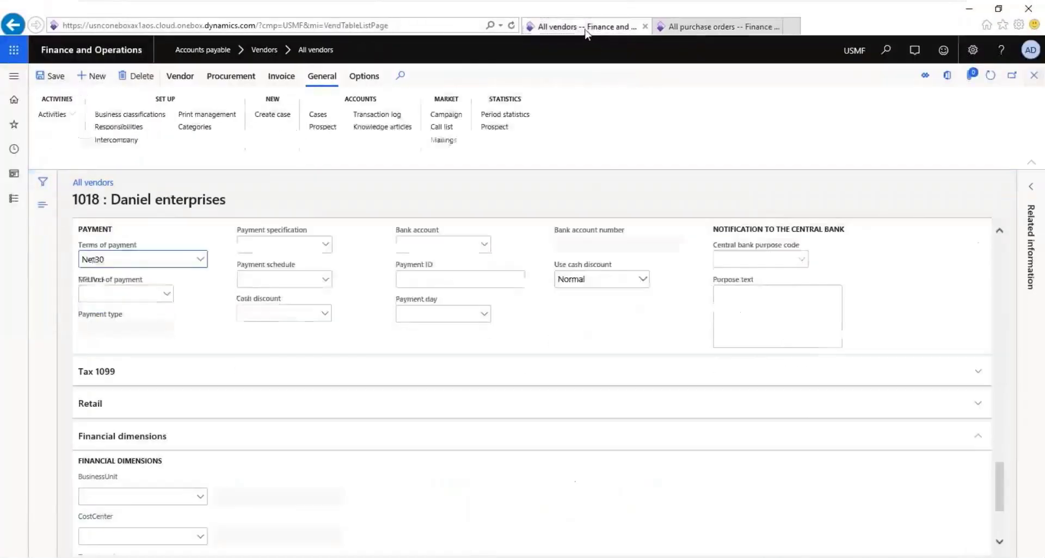
left_click(14, 203)
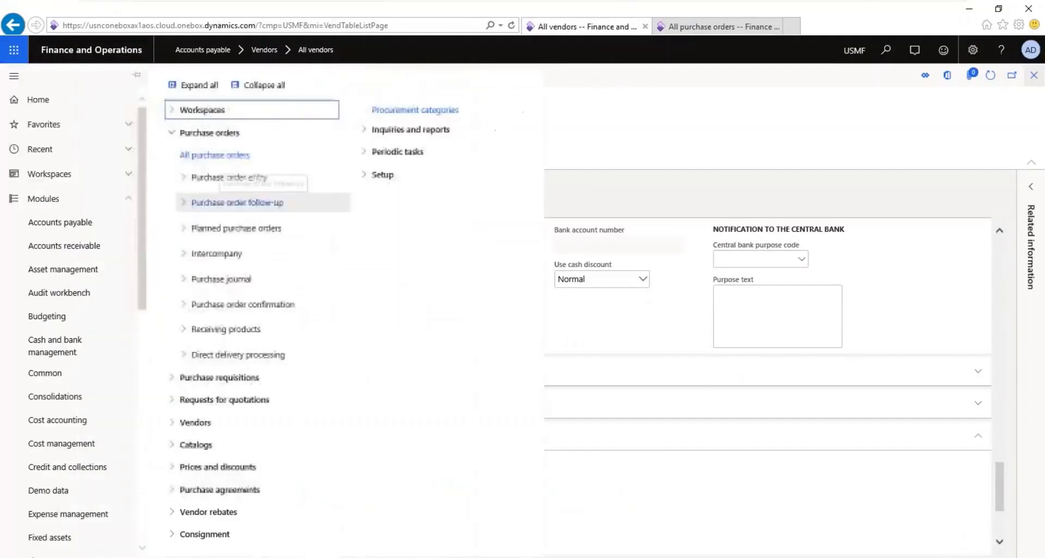
left_click(75, 249)
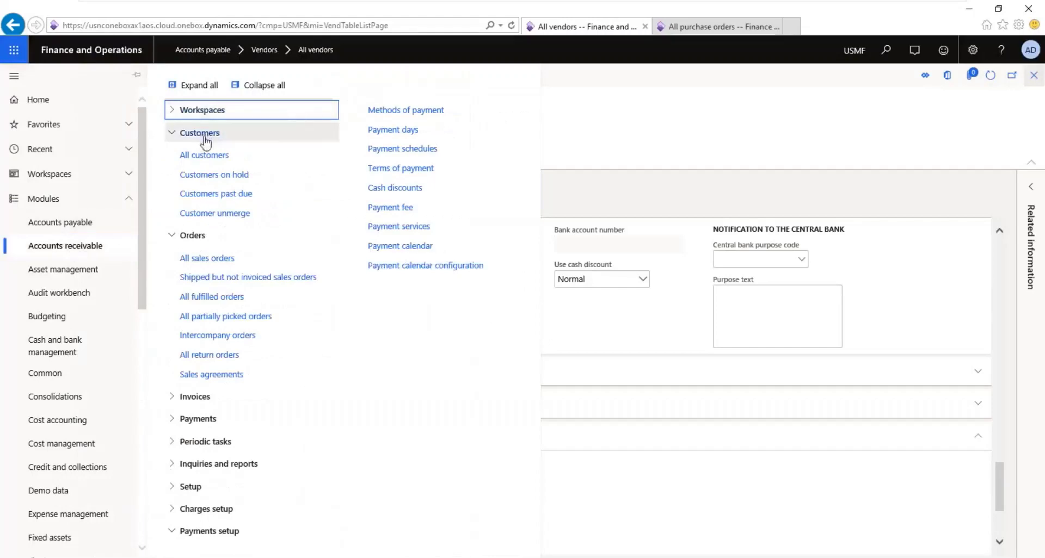
left_click(205, 158)
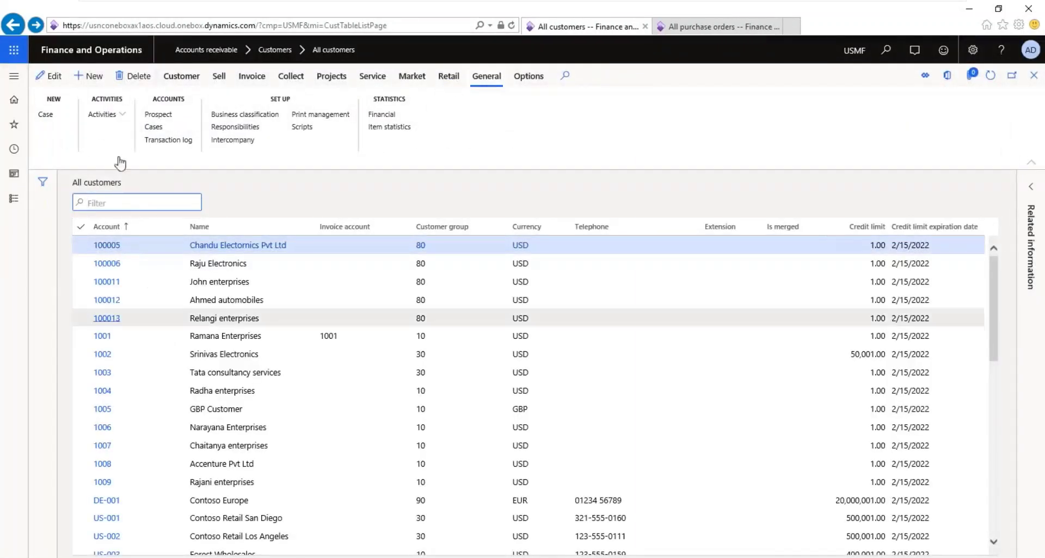
Start a new customer record, entering its customer account number and the name Ramky enterprises
left_click(94, 79)
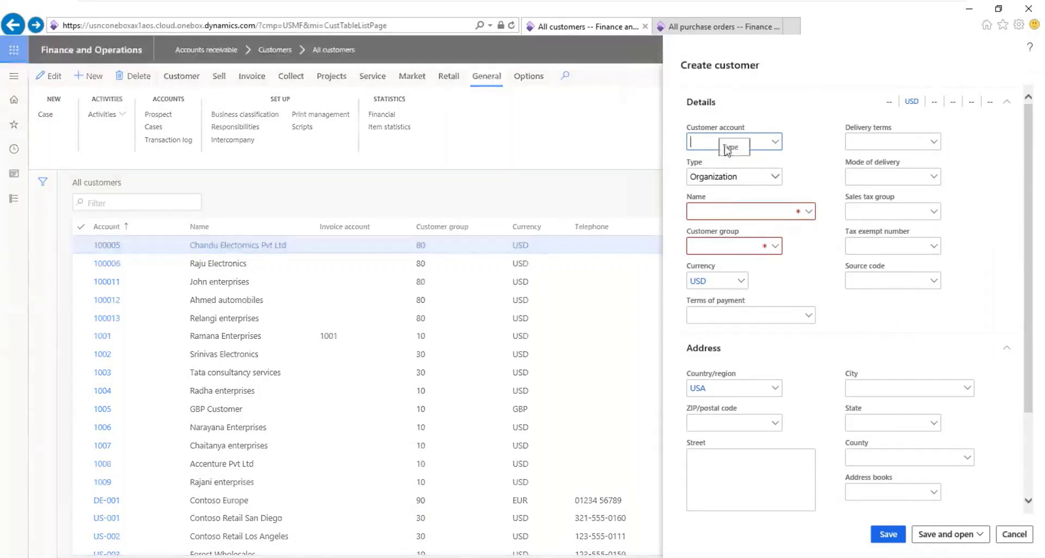
type("1010")
left_click(736, 215)
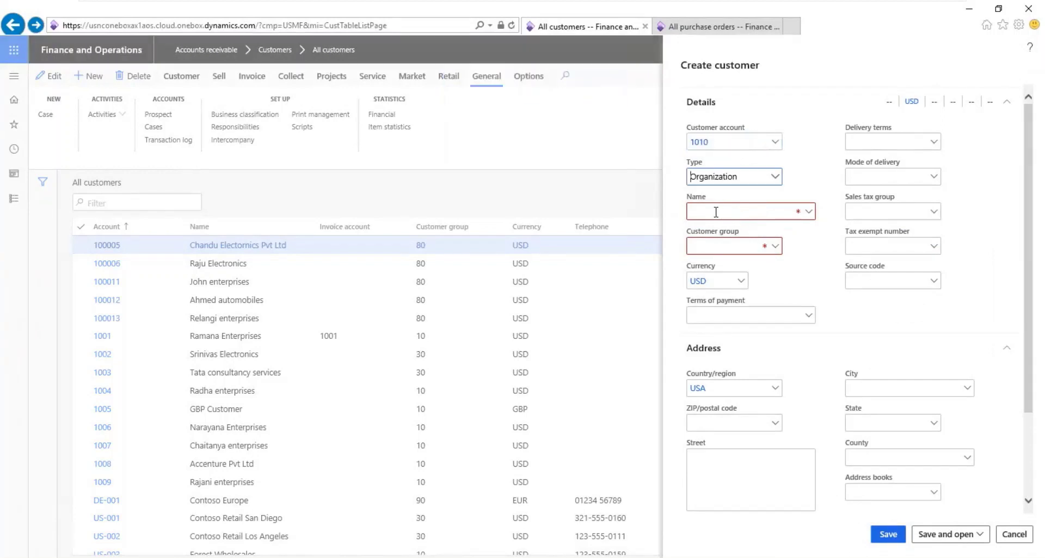
left_click(714, 213)
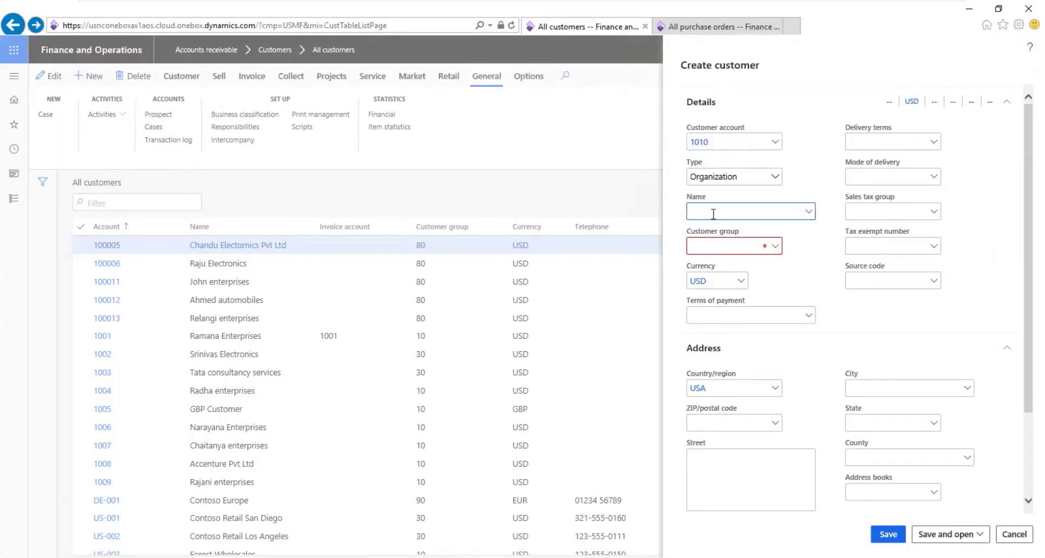
type("Ramkr")
type(" ente")
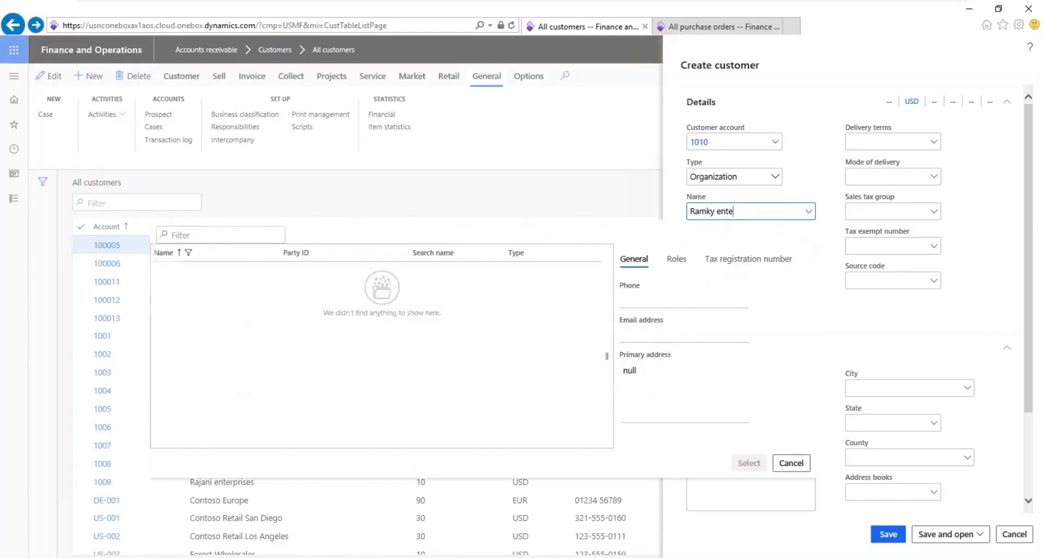
key("Escape")
type("pri")
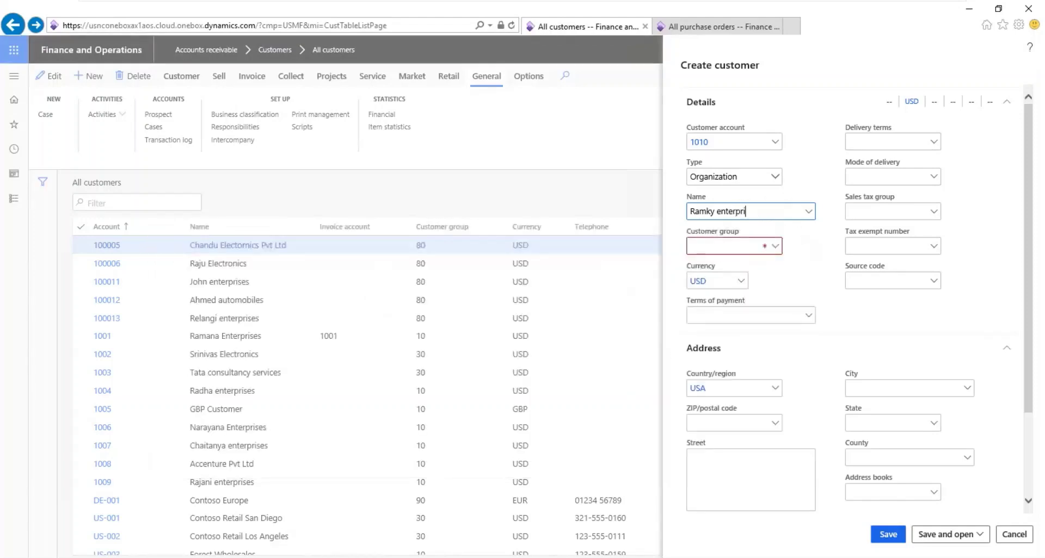
type("ses")
key("Tab")
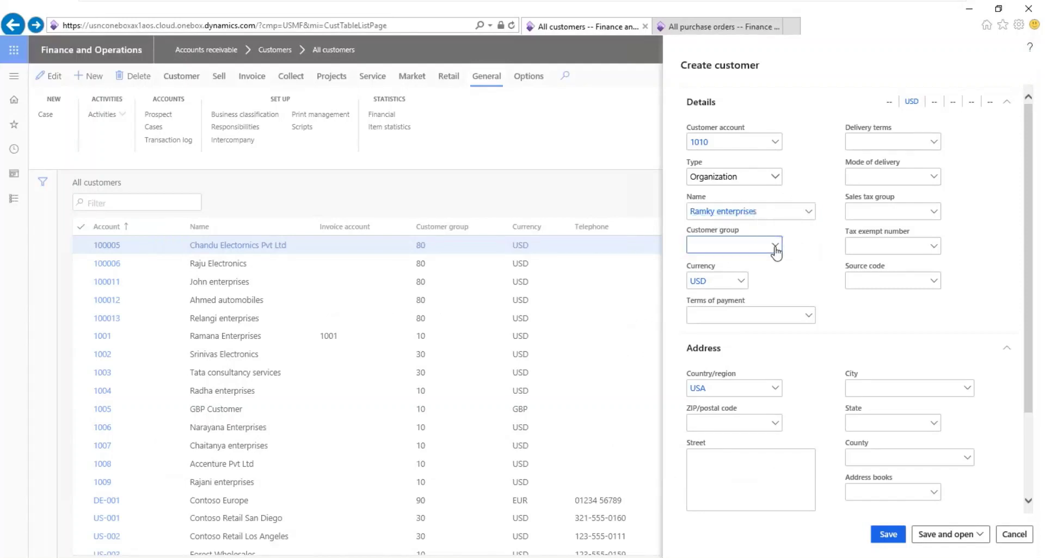
Save the new customer in customer group 10 (Wholesales customers) and show its payment defaults
left_click(776, 247)
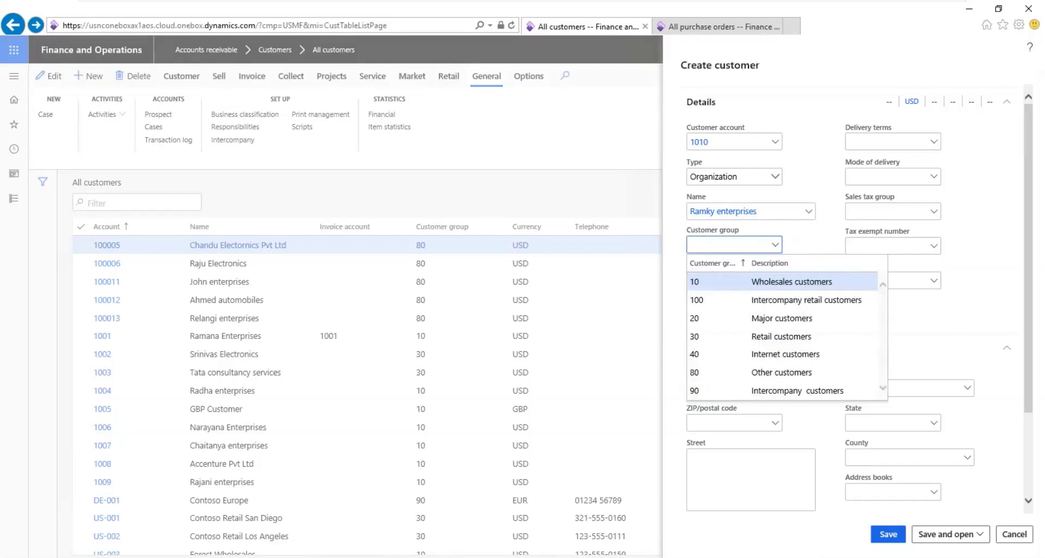
key("Return")
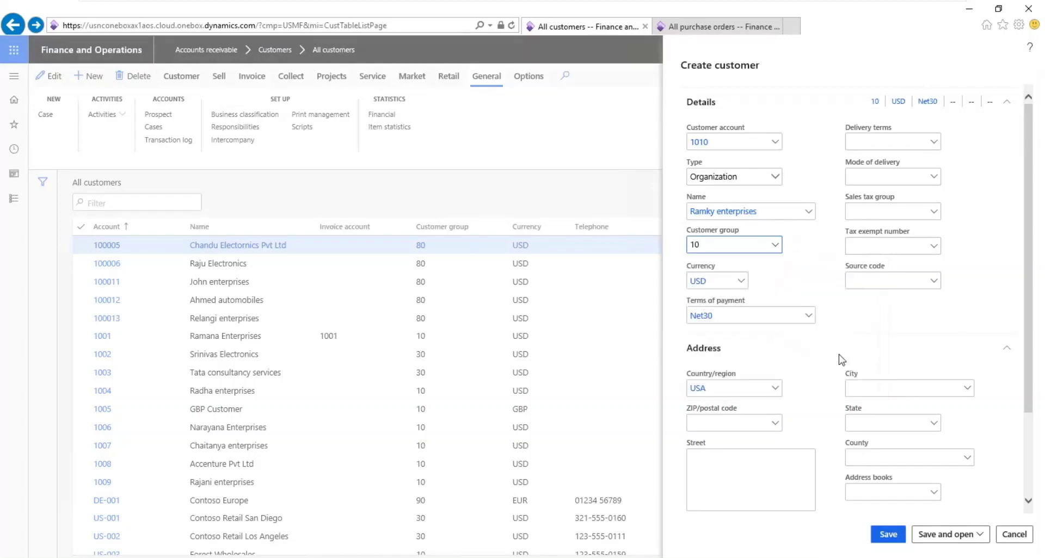
left_click(886, 536)
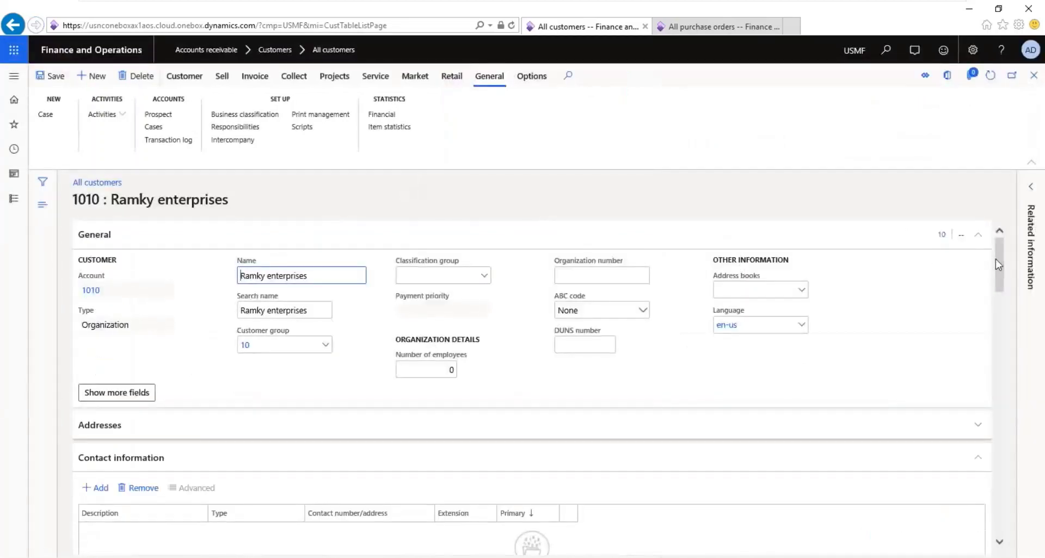
left_click_drag(1003, 291, 1005, 398)
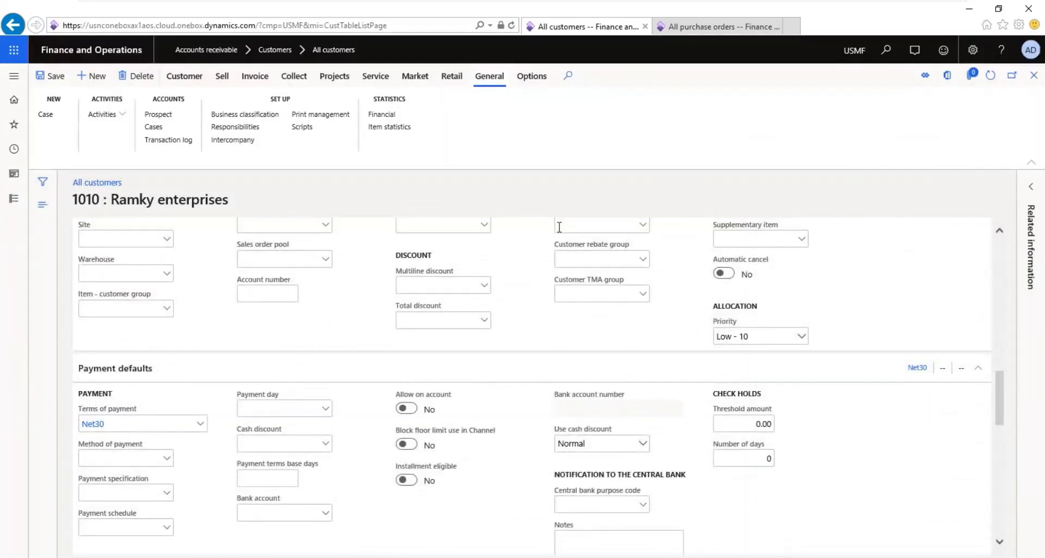
Open the All sales orders list of Accounts receivable in place of the posted purchase order
left_click(699, 32)
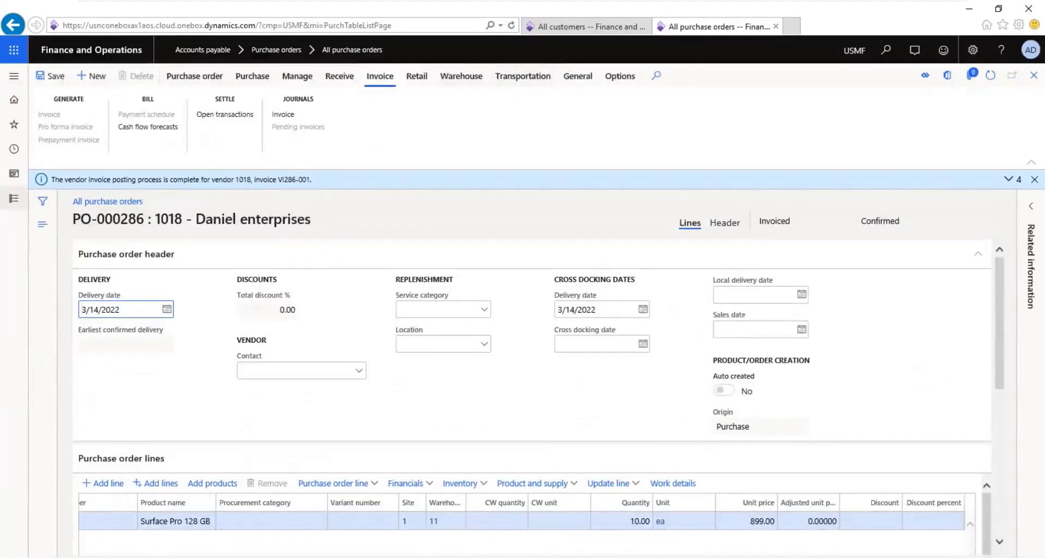
left_click(14, 198)
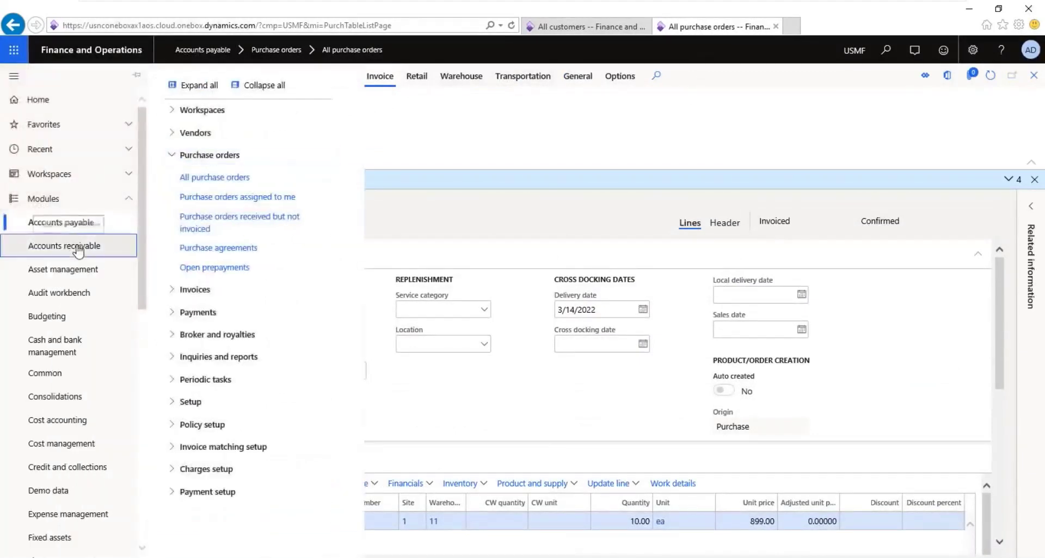
left_click(78, 250)
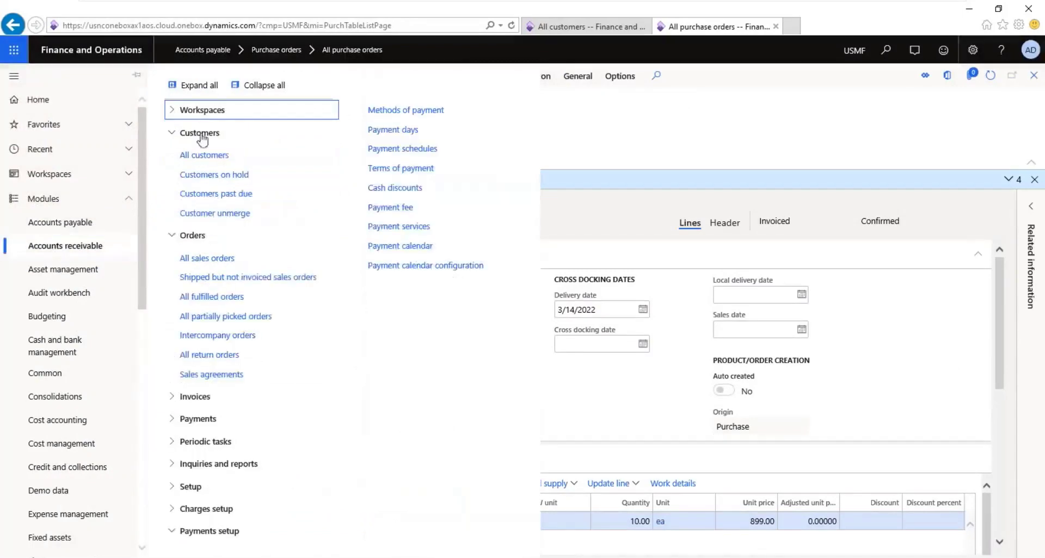
left_click(256, 86)
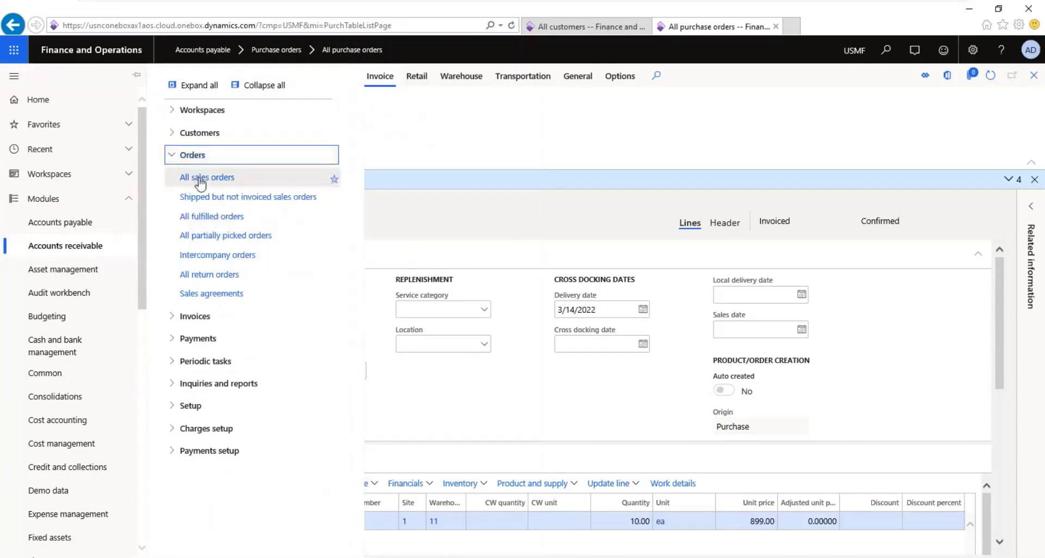
left_click(207, 177)
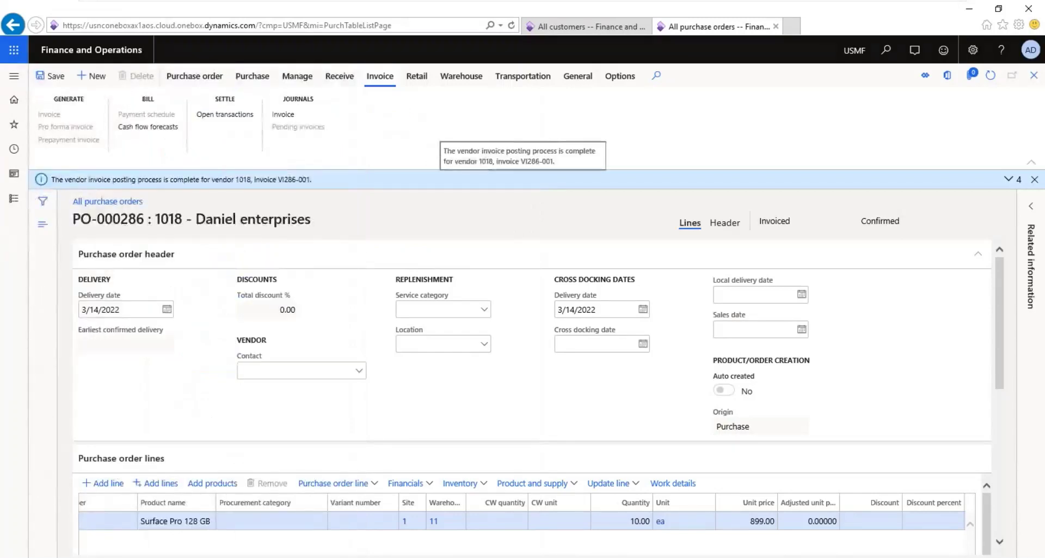
key("alt+Left")
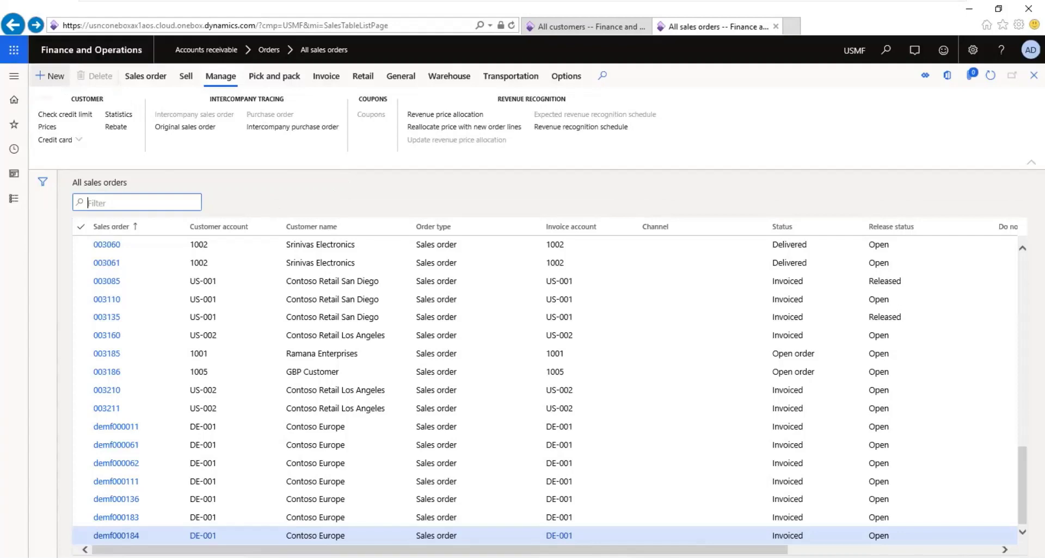
Start a new sales order for Ramky enterprises by entering its customer account number
left_click(49, 75)
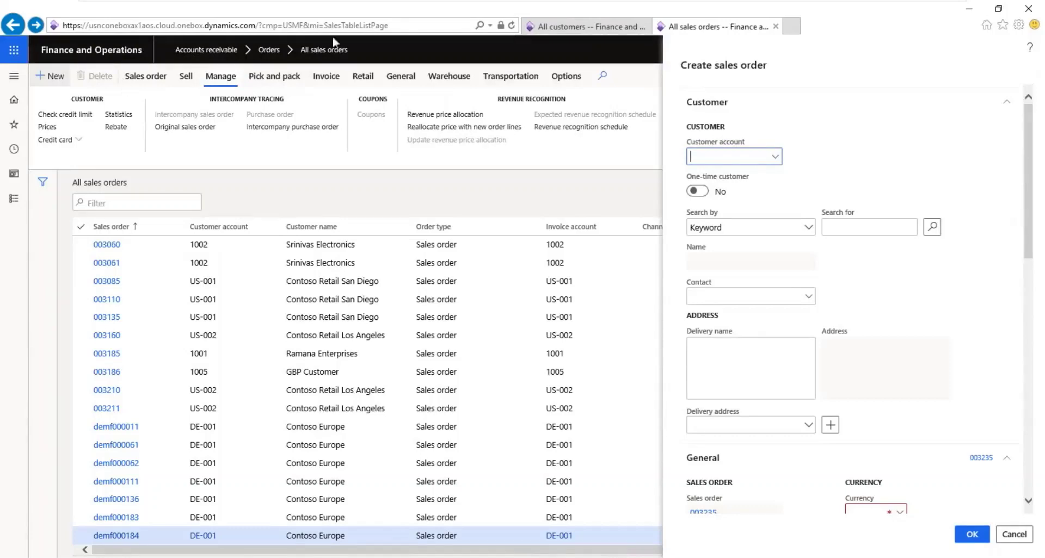
left_click(726, 156)
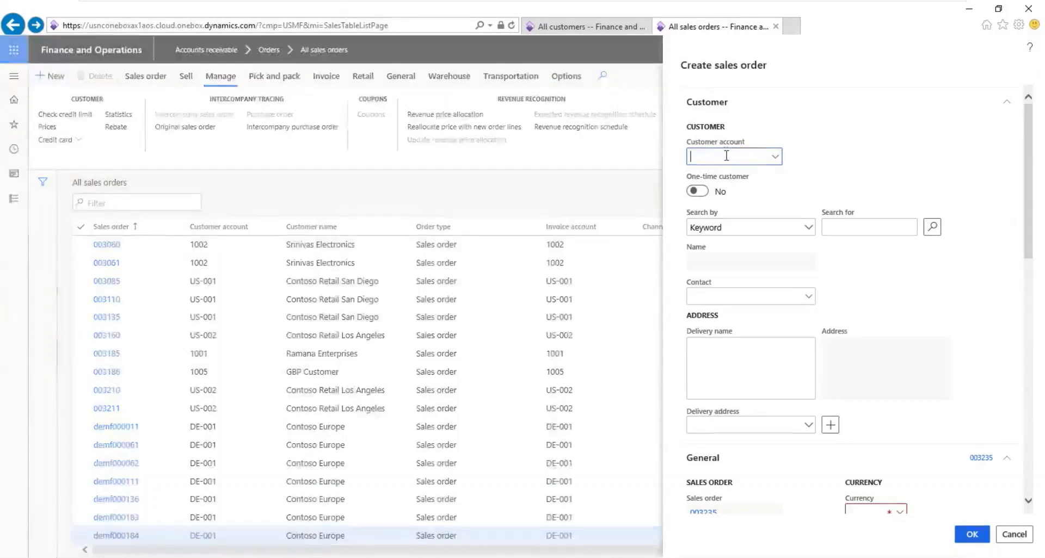
type("1010")
key("Tab")
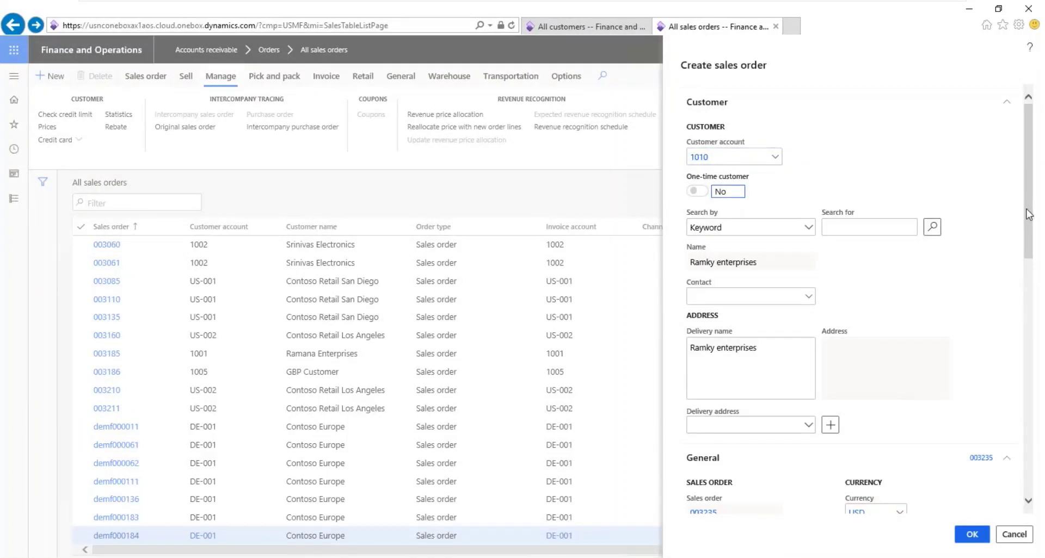
Set the sales order's warehouse to 11 and create the order
left_click_drag(1030, 213, 1033, 323)
left_click(895, 309)
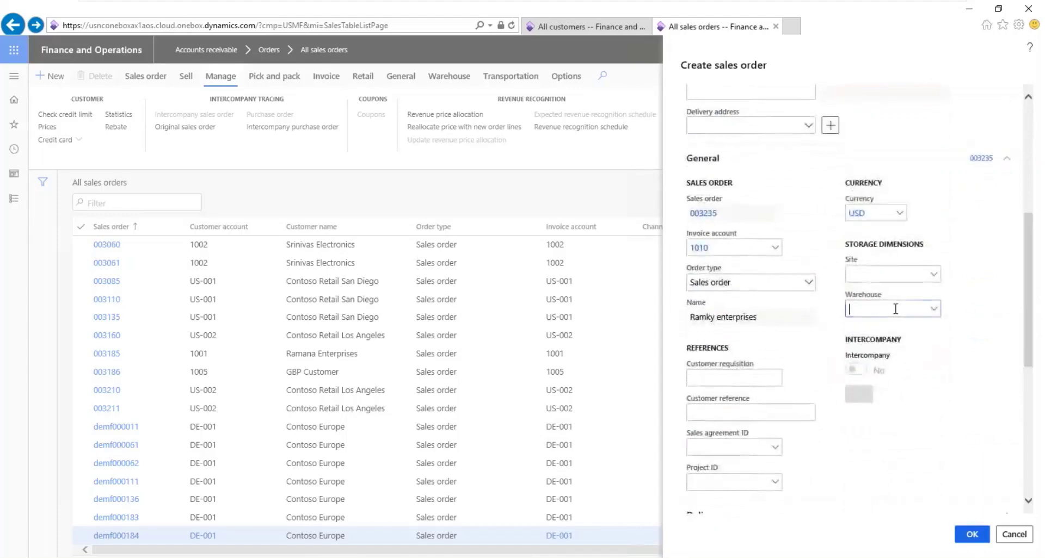
type("11")
key("Tab")
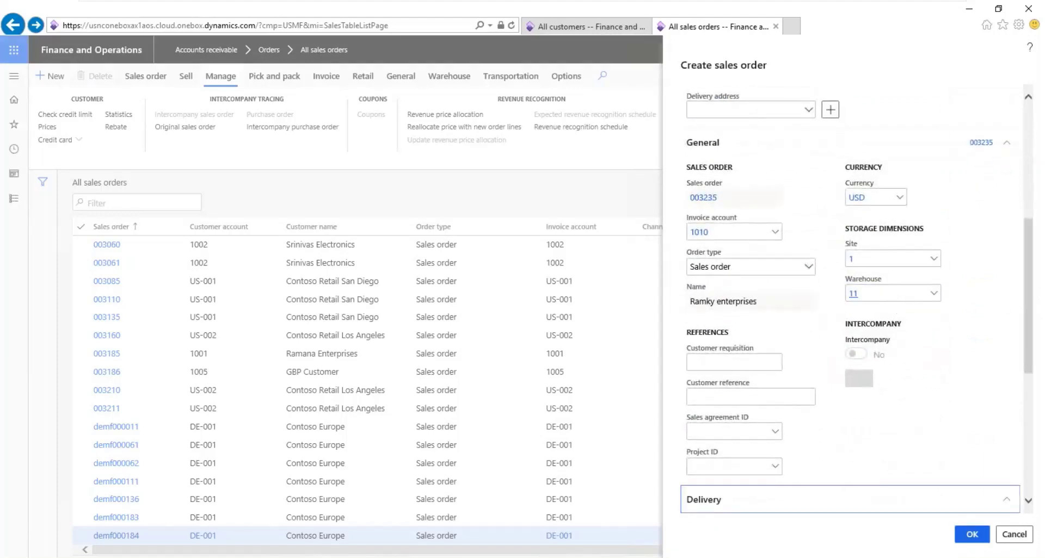
left_click(973, 535)
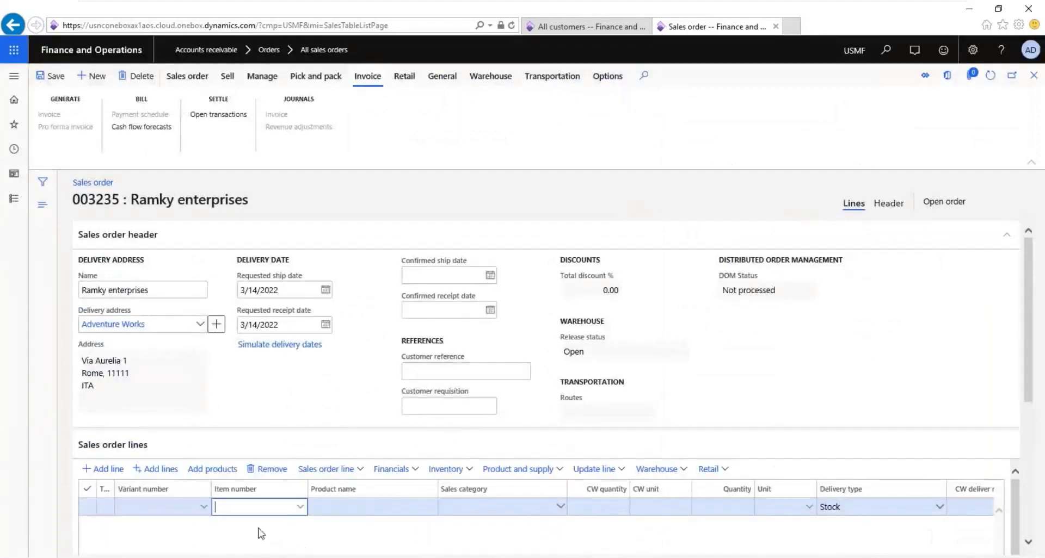
Enter item number 1000 on the first sales order line and advance through its fields to the discount
type("1000")
key("Tab")
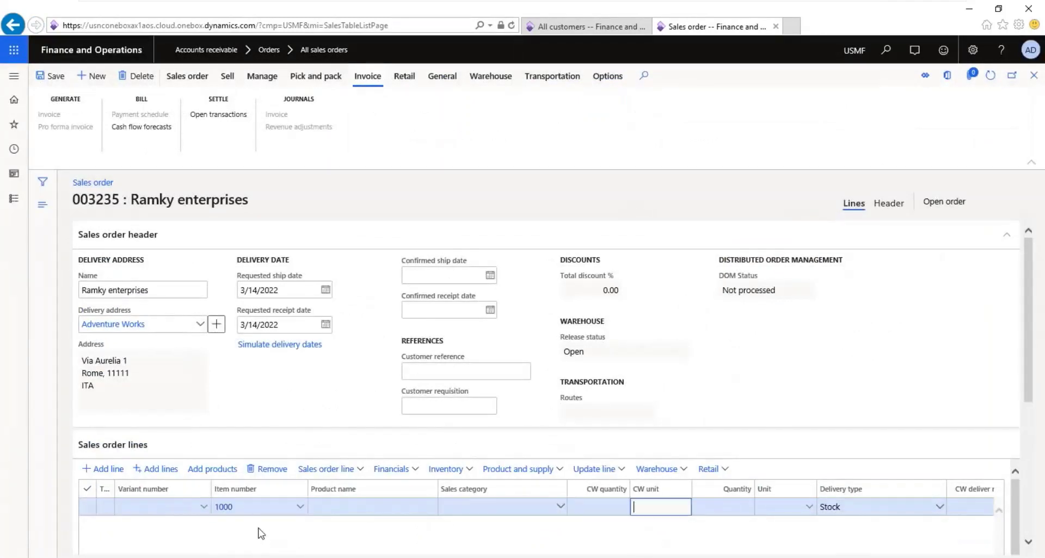
key("Tab")
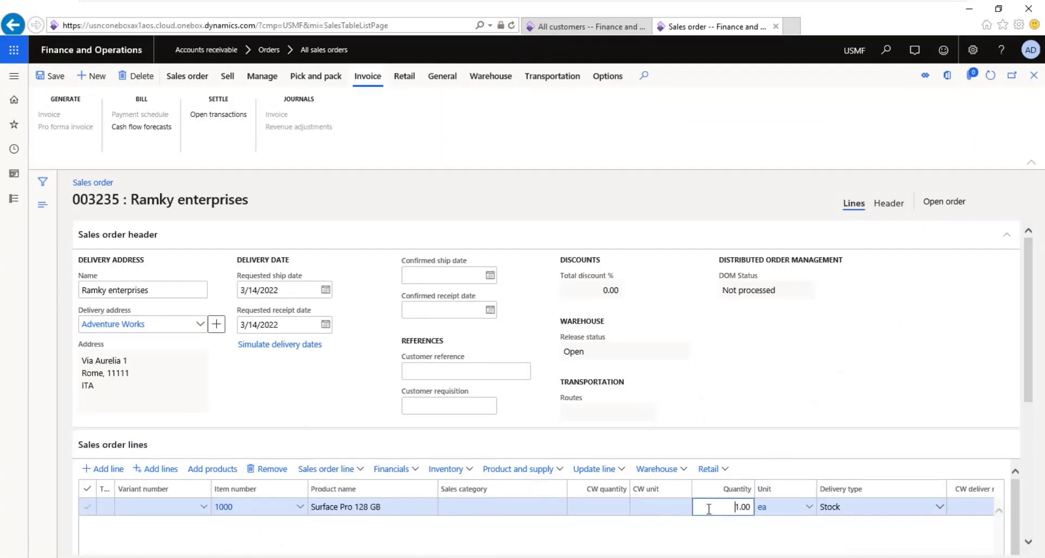
key("Tab")
key("Tab")
key("Tab")
key("Tab")
key("Tab")
key("Tab")
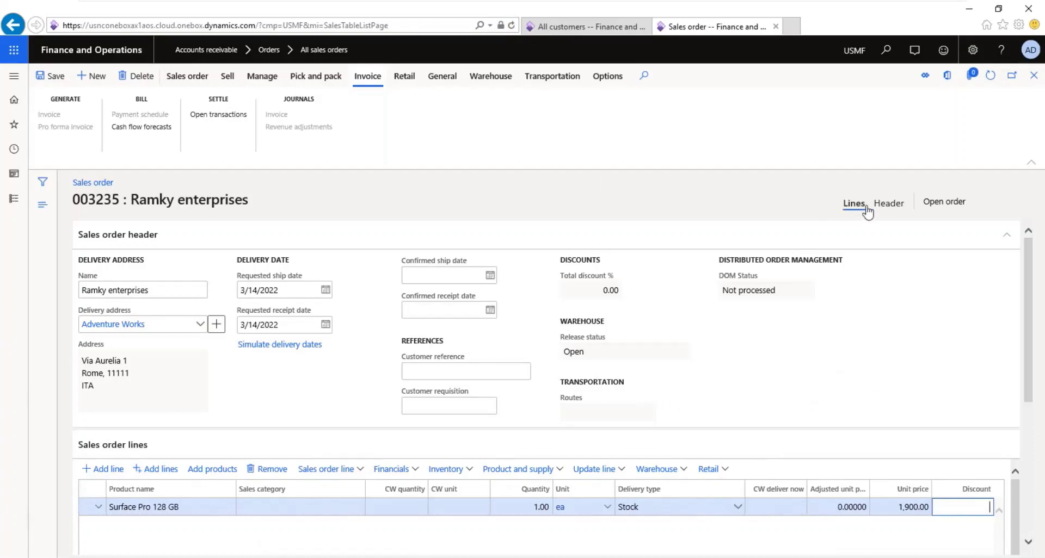
Review the payment terms under Price and discount in the sales order header, and return to the order lines
left_click(888, 203)
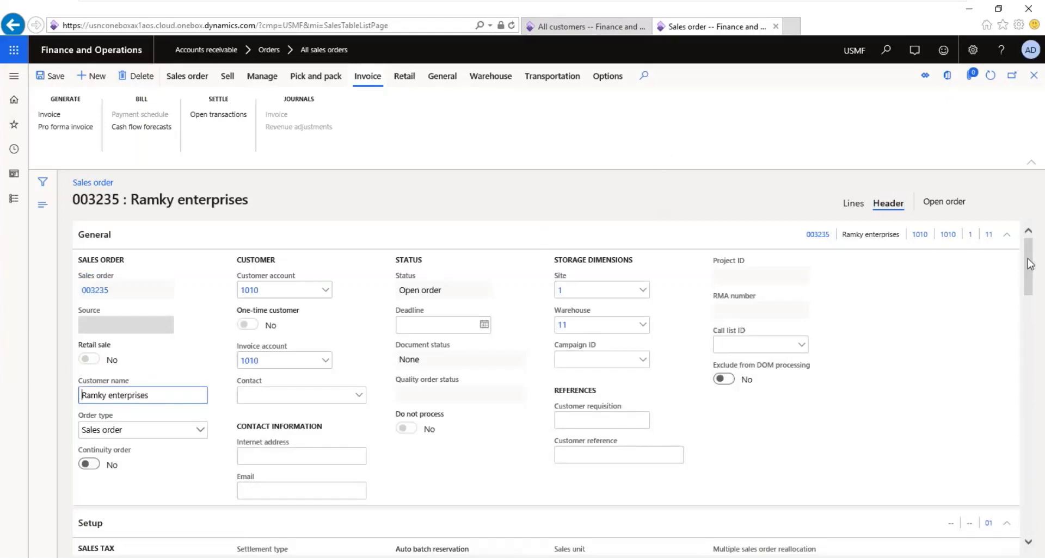
left_click_drag(1027, 272, 1028, 430)
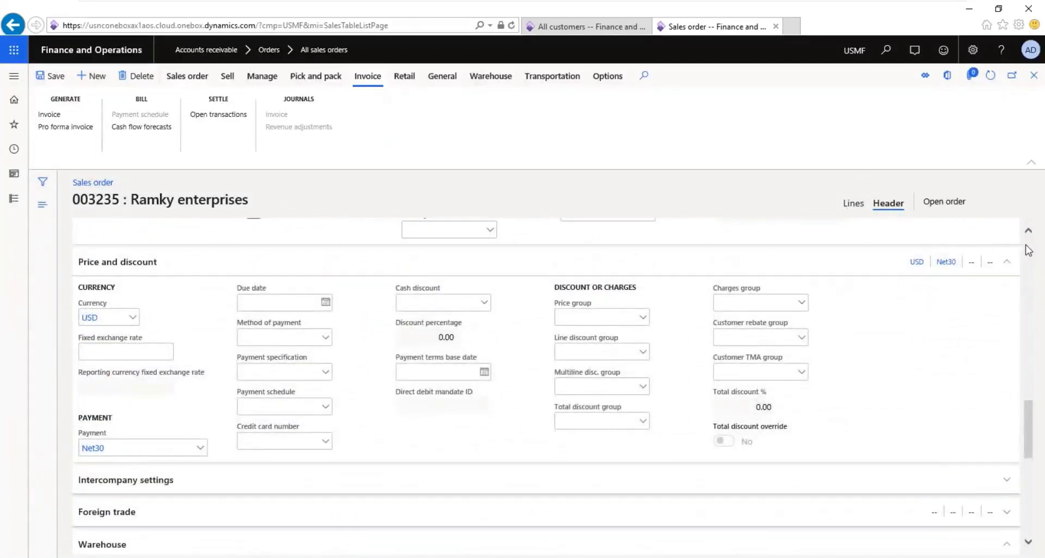
scroll(1029, 251, "up", 5)
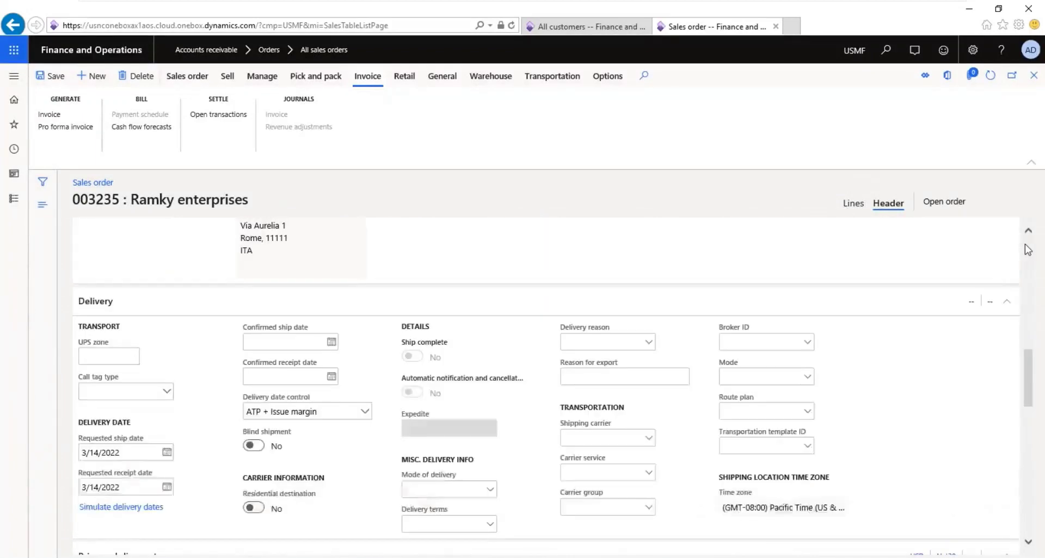
left_click(853, 211)
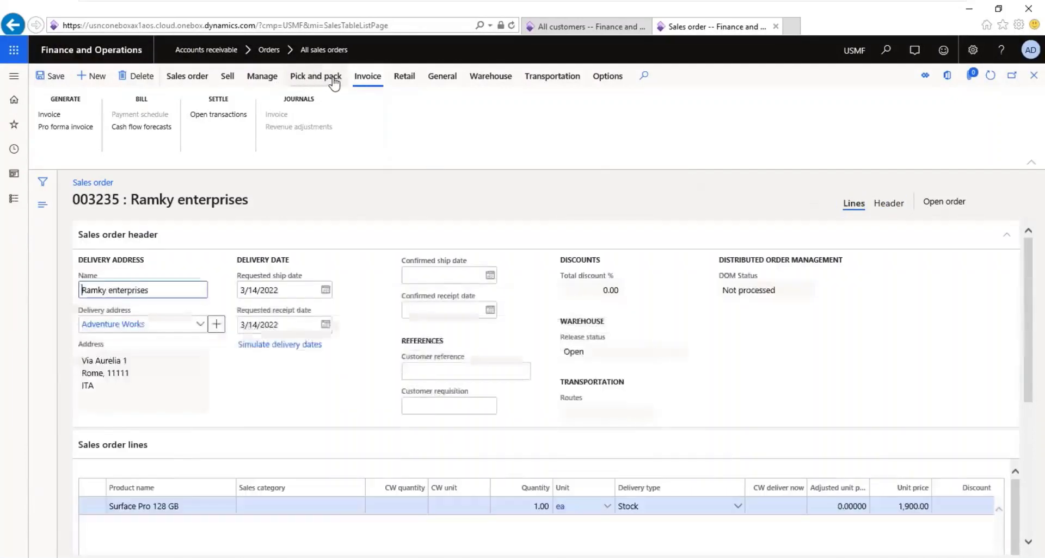
Post the packing slip for all quantities of the Ramky enterprises sales order without printing it
left_click(333, 80)
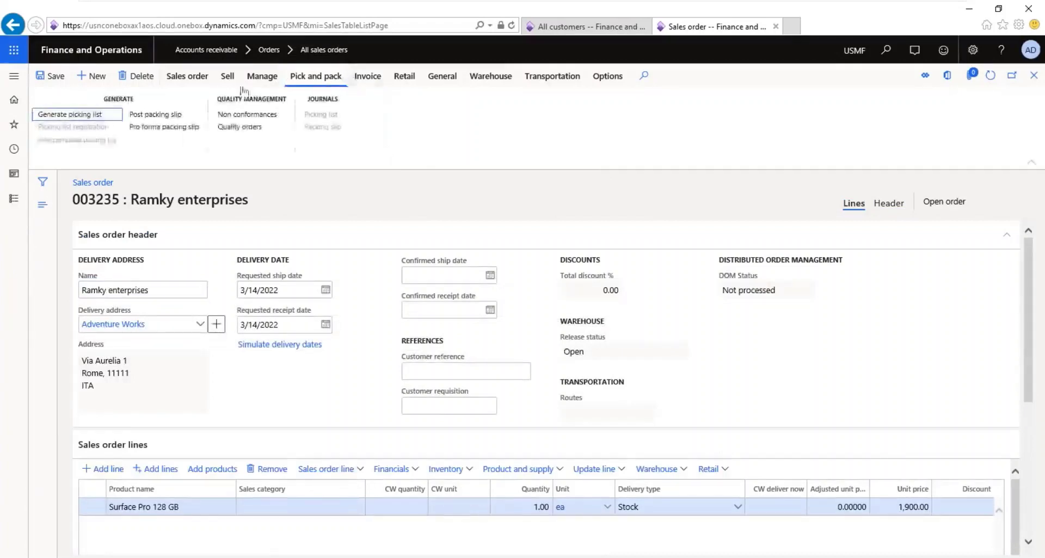
left_click(145, 117)
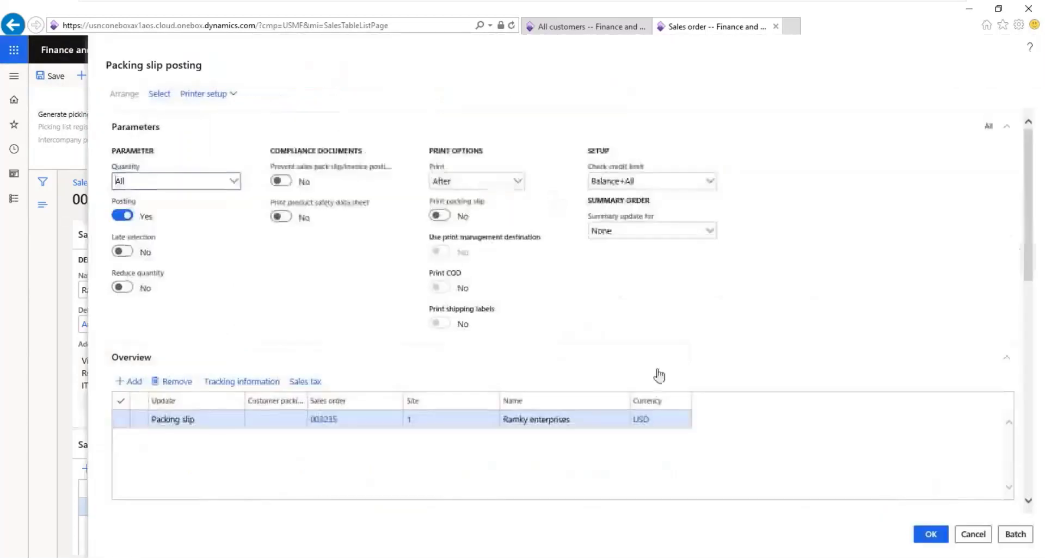
left_click(932, 536)
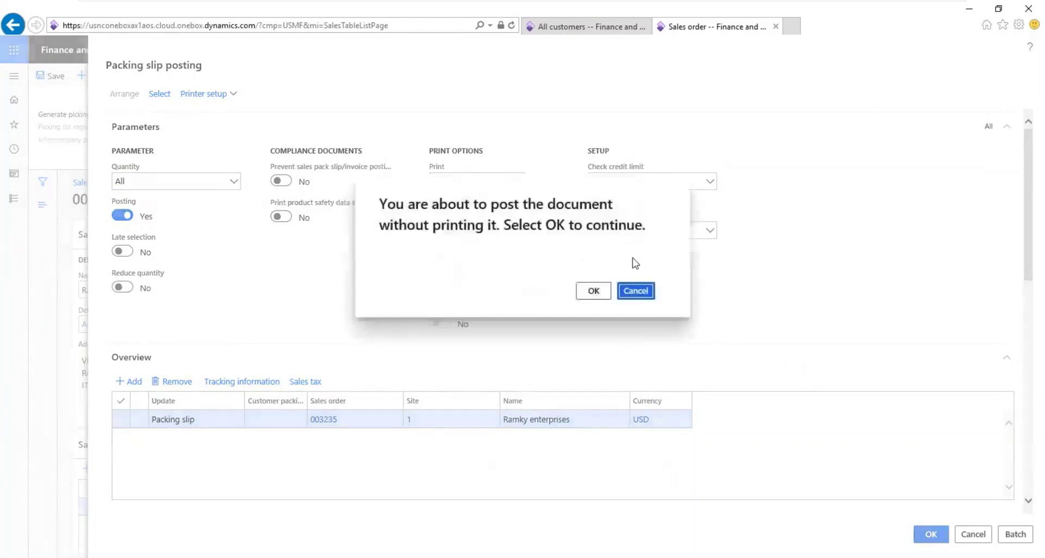
left_click(592, 292)
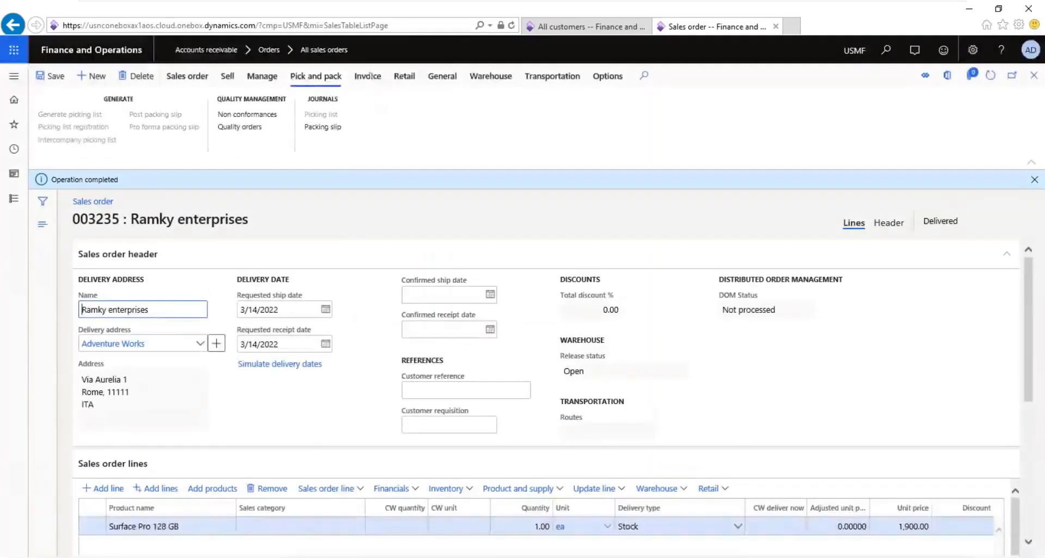
Check the invoice date and due date for the sales order invoice, and post it for all quantities without printing
left_click(367, 76)
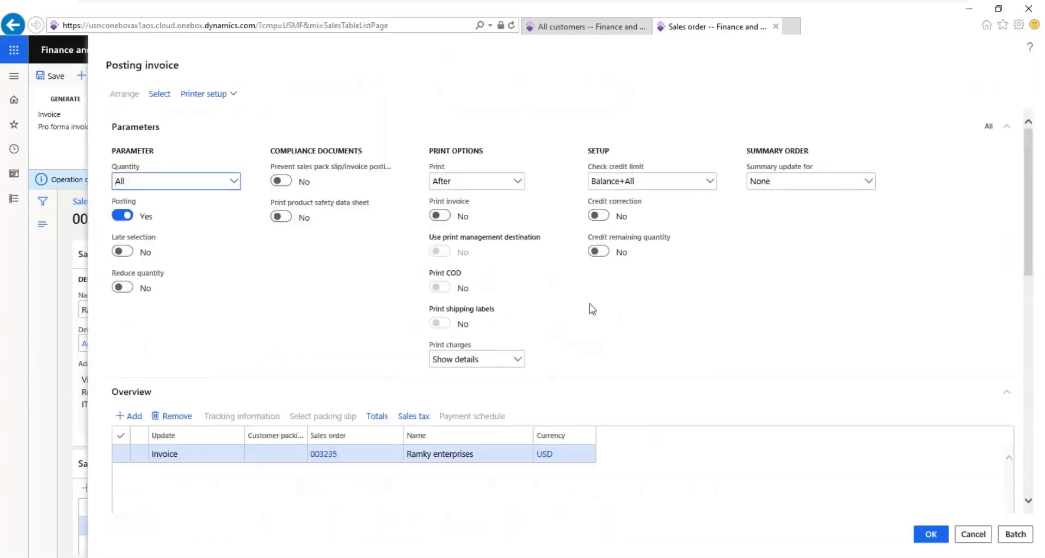
left_click_drag(1033, 222, 1032, 344)
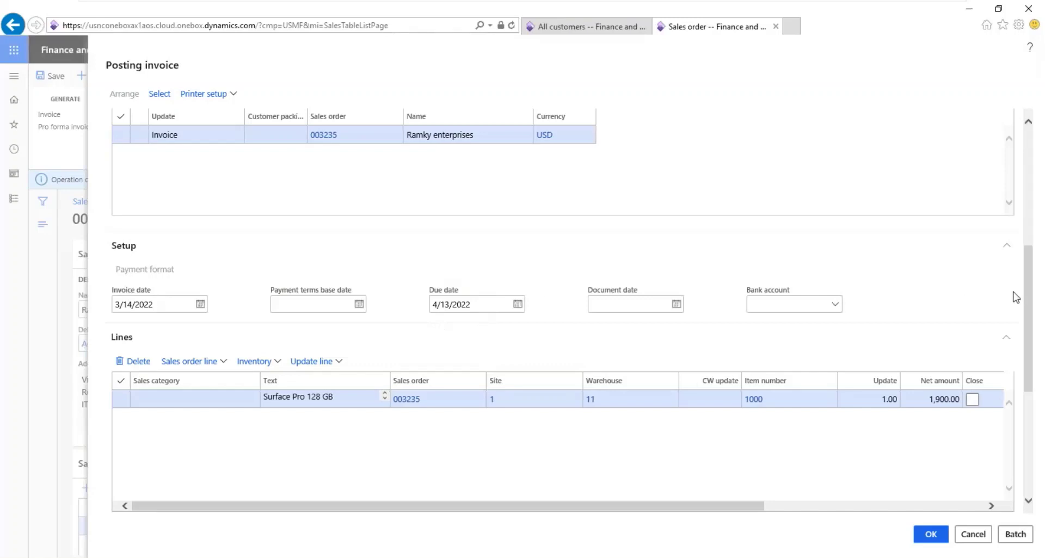
mouse_move(1032, 296)
left_mouse_down()
mouse_move(1039, 369)
mouse_move(1041, 285)
left_mouse_up()
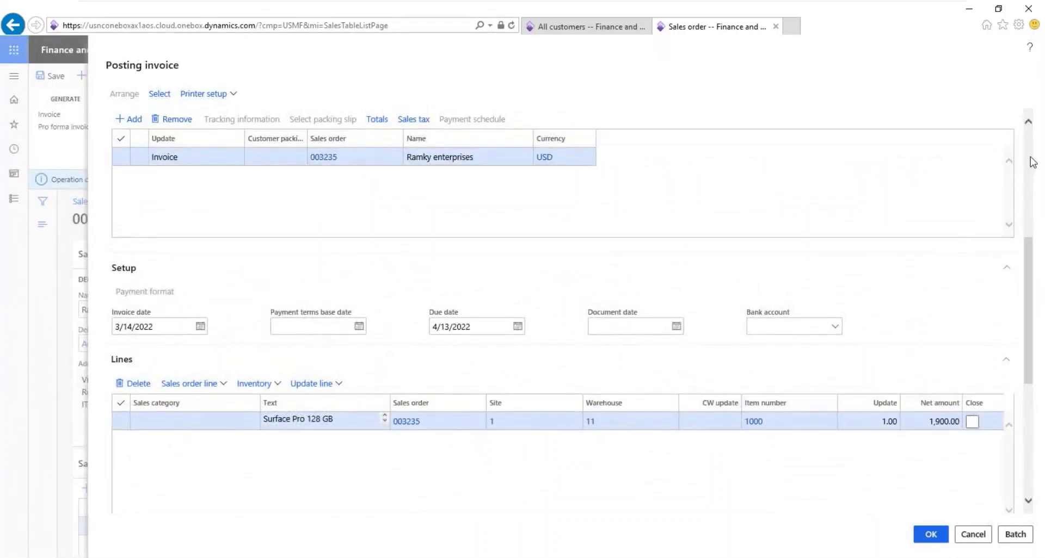
scroll(1032, 160, "up", 5)
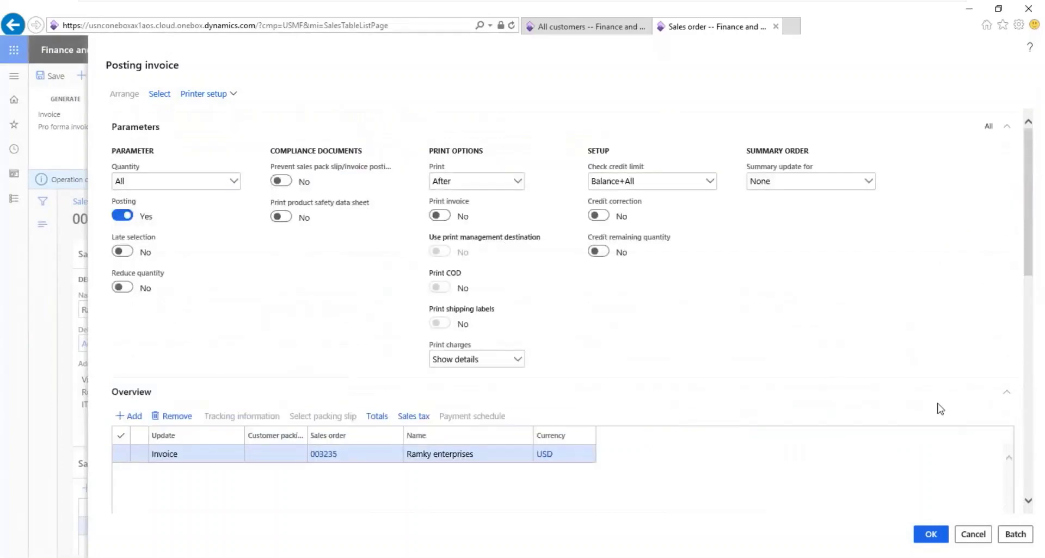
left_click(934, 537)
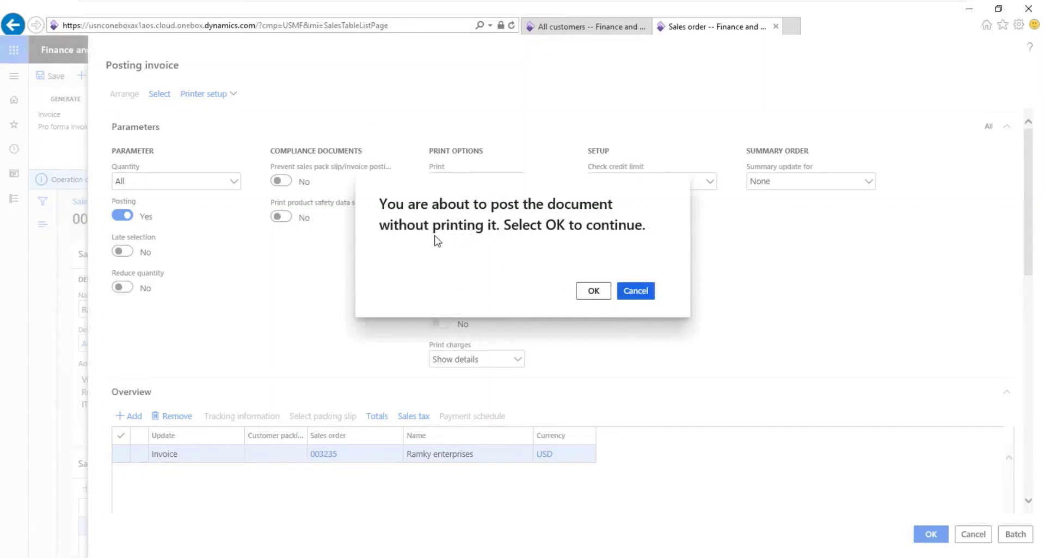
key("Return")
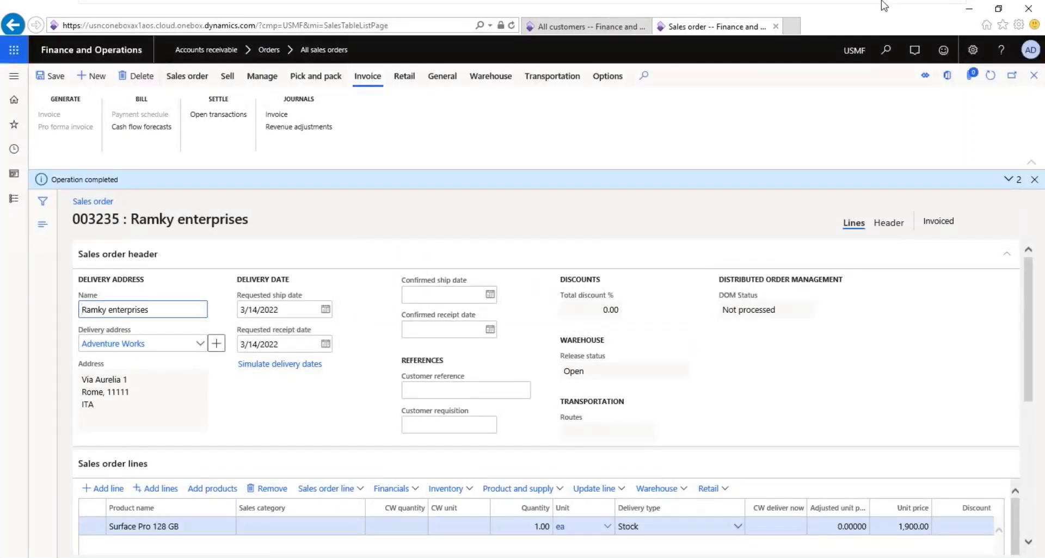
Switch to the 15th Mar 22 notes in Notepad and highlight the customer invoice and vendor invoice scenarios
left_click(916, 11)
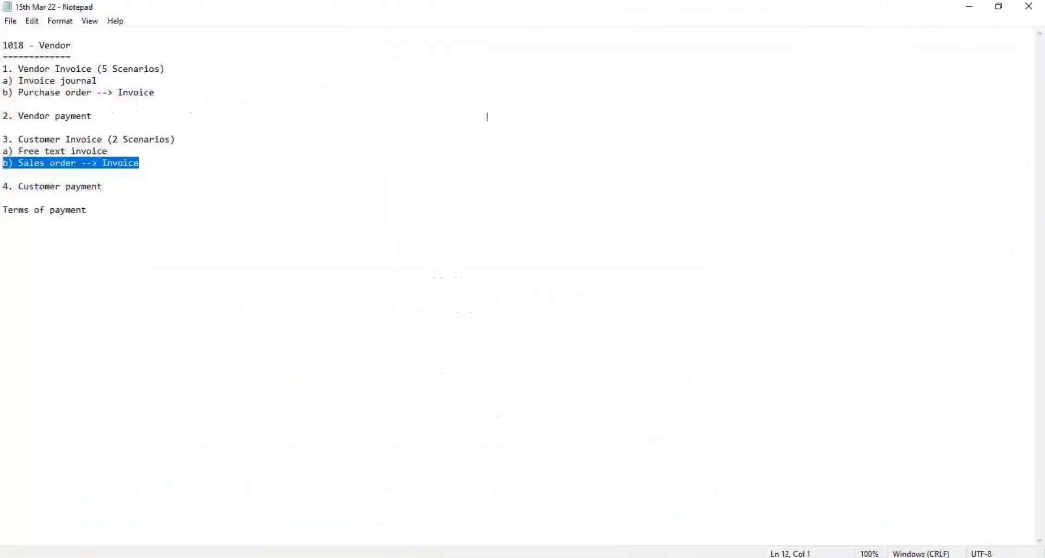
left_click(153, 164)
left_click_drag(144, 164, 18, 126)
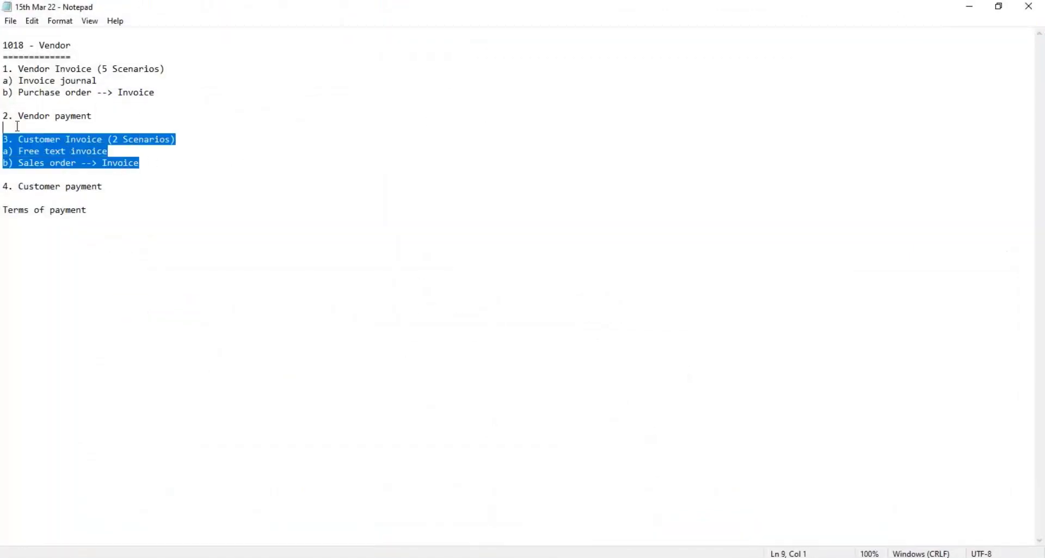
left_click_drag(165, 94, 6, 69)
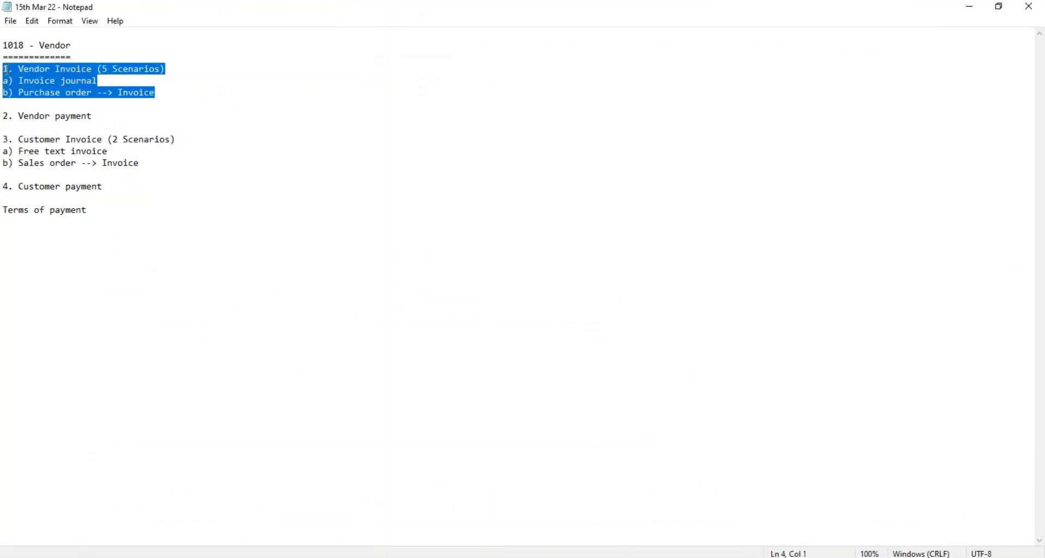
Add the line "Due date = Transaction date + Terms of payment" below the Terms of payment note and save the file
left_click(90, 210)
key("Return")
key("Return")
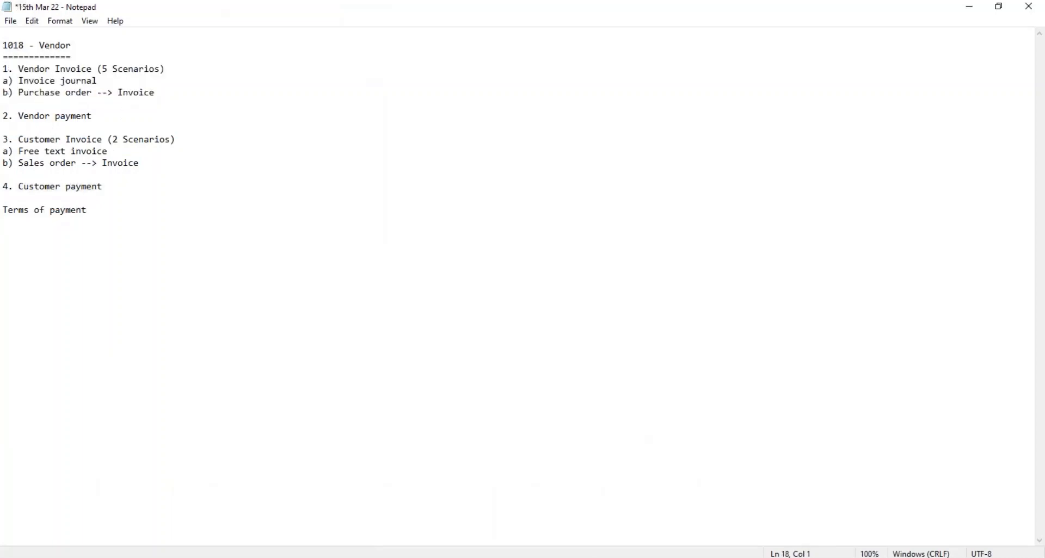
type("Due date = Transactio")
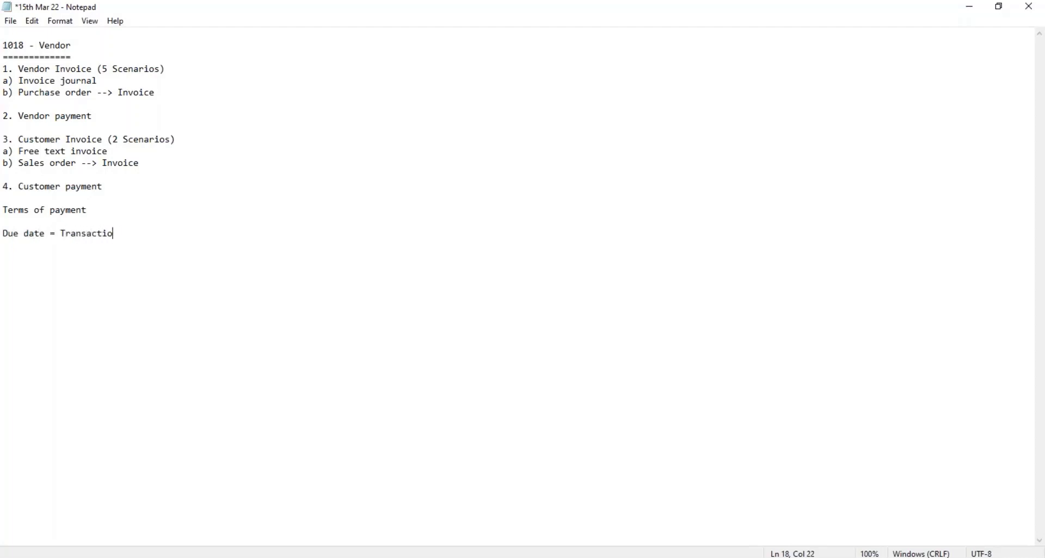
type("n date + Termso")
key("BackSpace")
type("of payment")
key("ctrl+s")
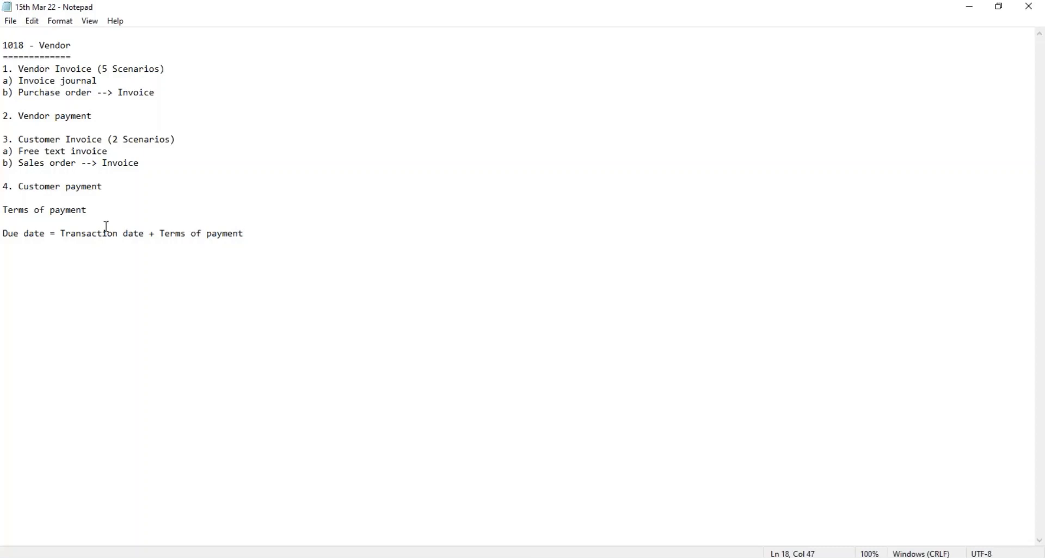
Replace "Transaction date" with "Invoice date" in the due date formula and save the notes
key("Return")
key("Return")
left_click_drag(144, 235, 61, 236)
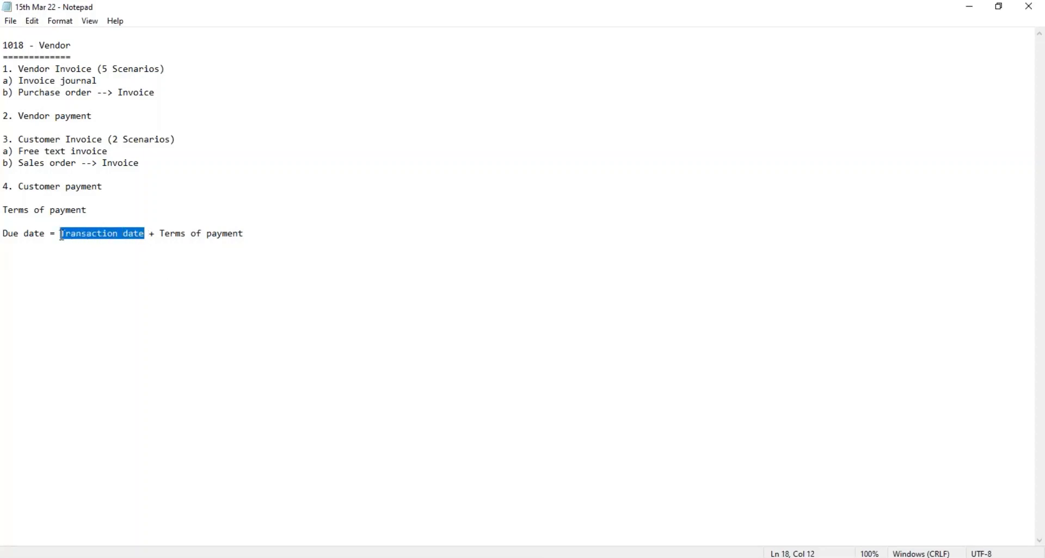
type("INvoice ")
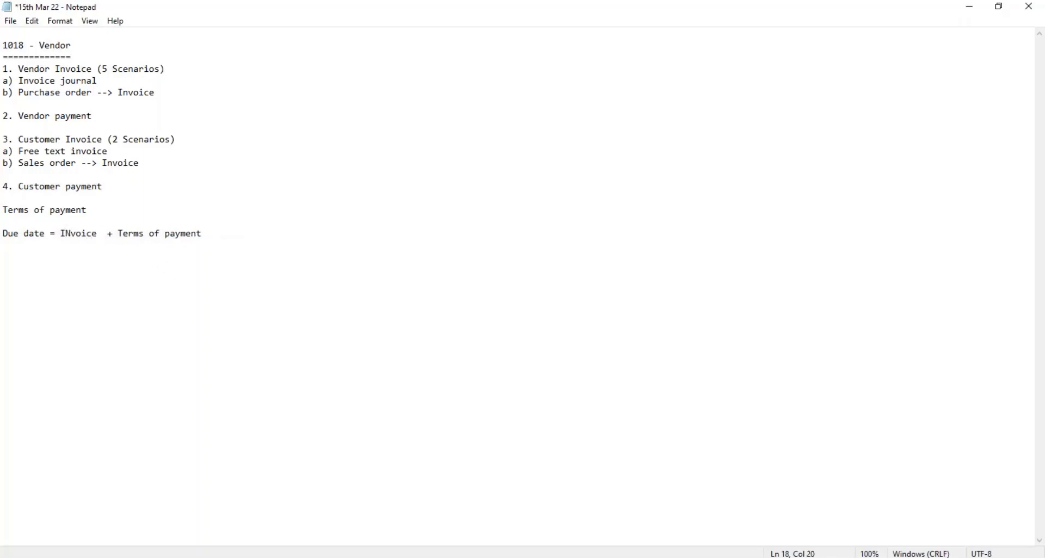
type("date")
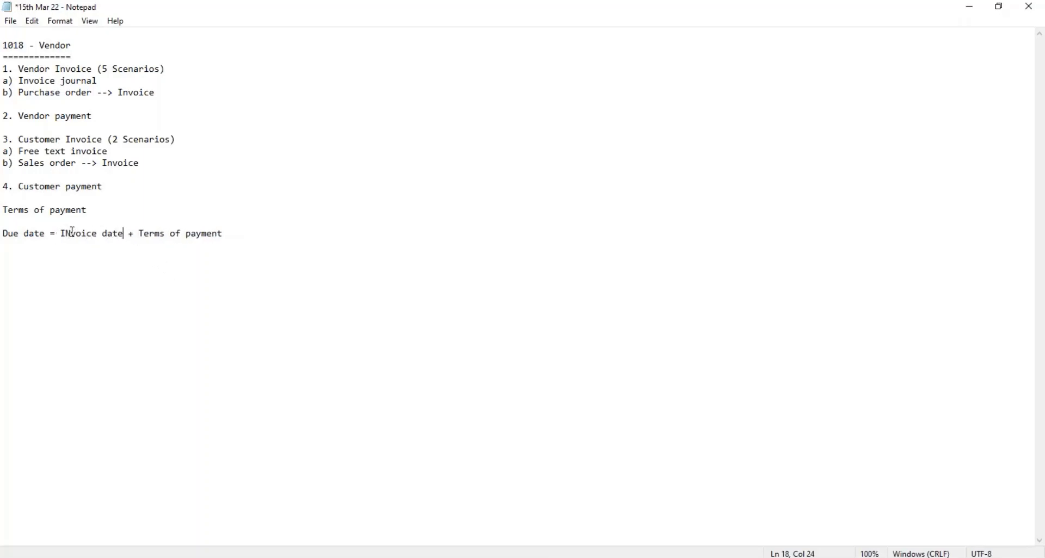
left_click(72, 231)
key("BackSpace")
type("n")
key("ctrl+s")
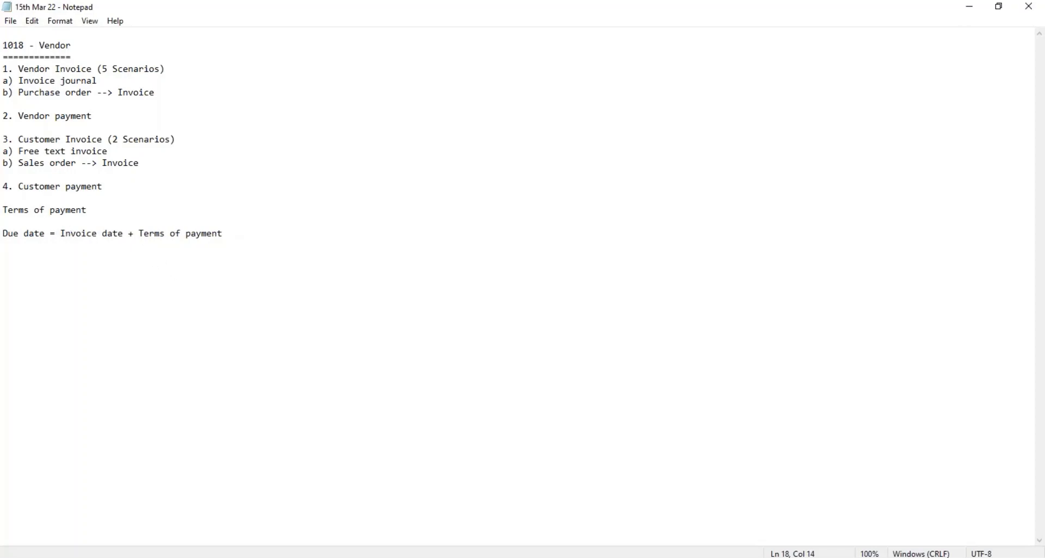
Highlight the due date formula and the Terms of payment line in the notes
left_click(186, 246)
left_click_drag(231, 234, 5, 234)
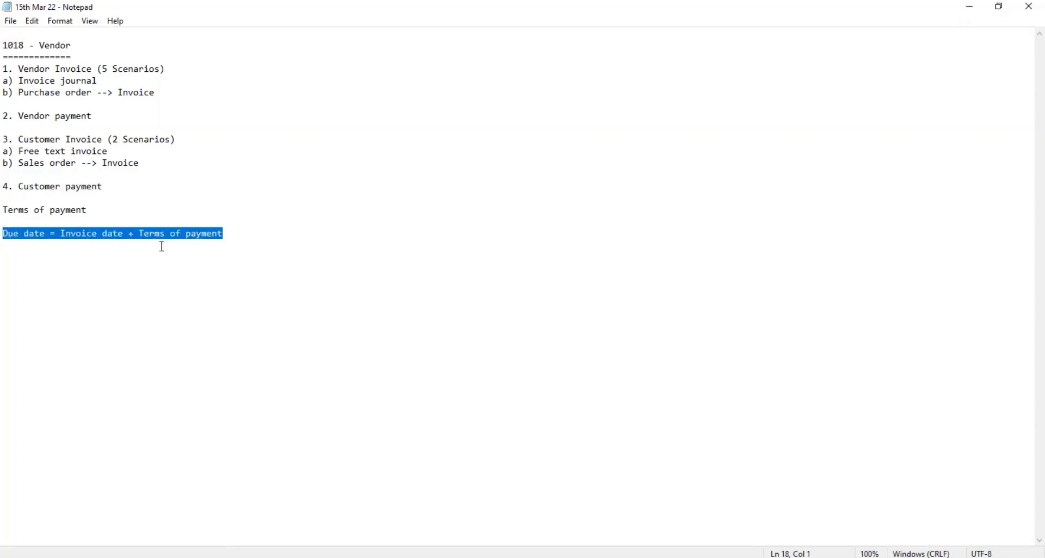
left_click(218, 245)
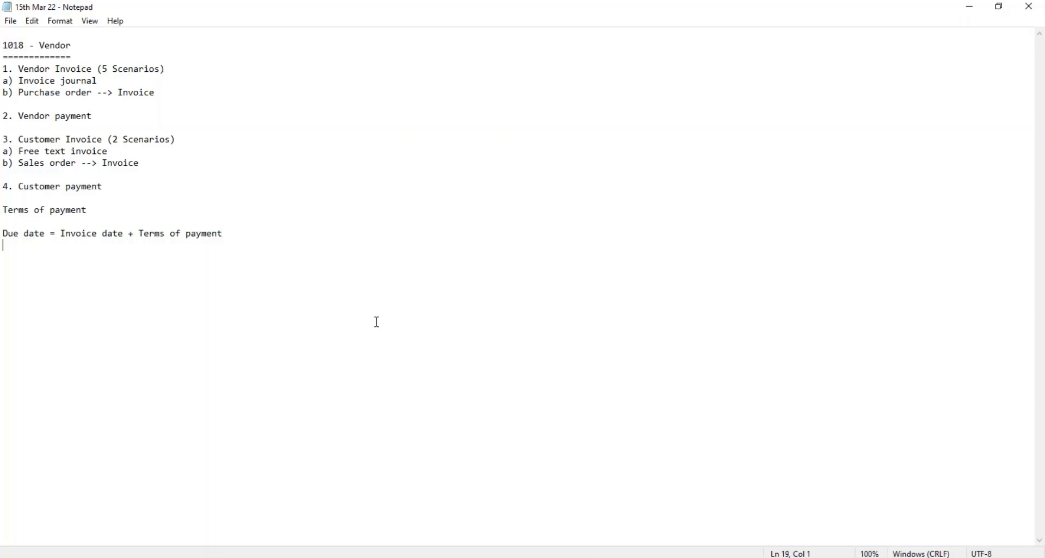
left_click(34, 254)
left_click(98, 212)
left_click_drag(98, 212, 4, 213)
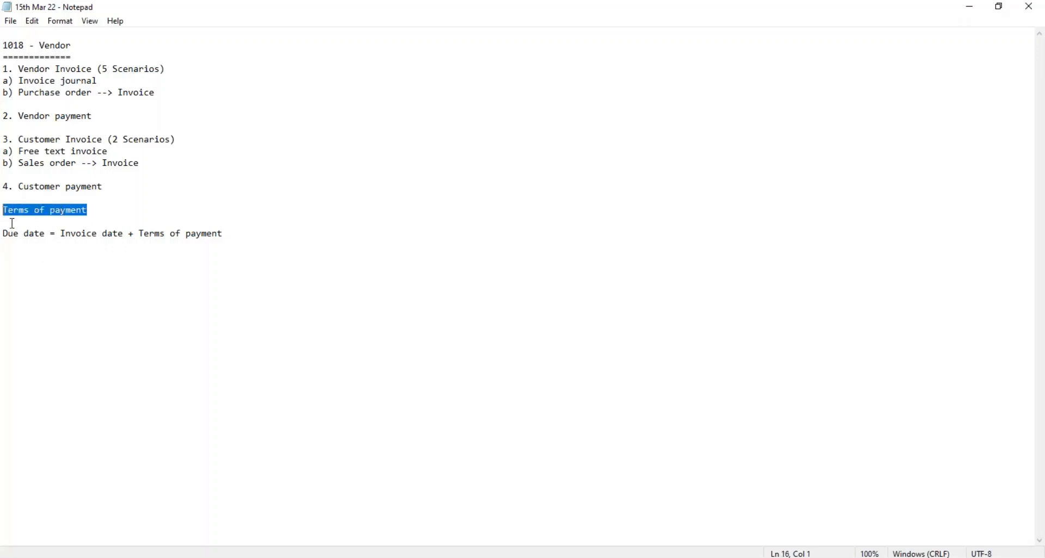
left_click(29, 263)
Append "2months" and "15th May" to the Terms of payment line, saving the notes in between
left_click(103, 212)
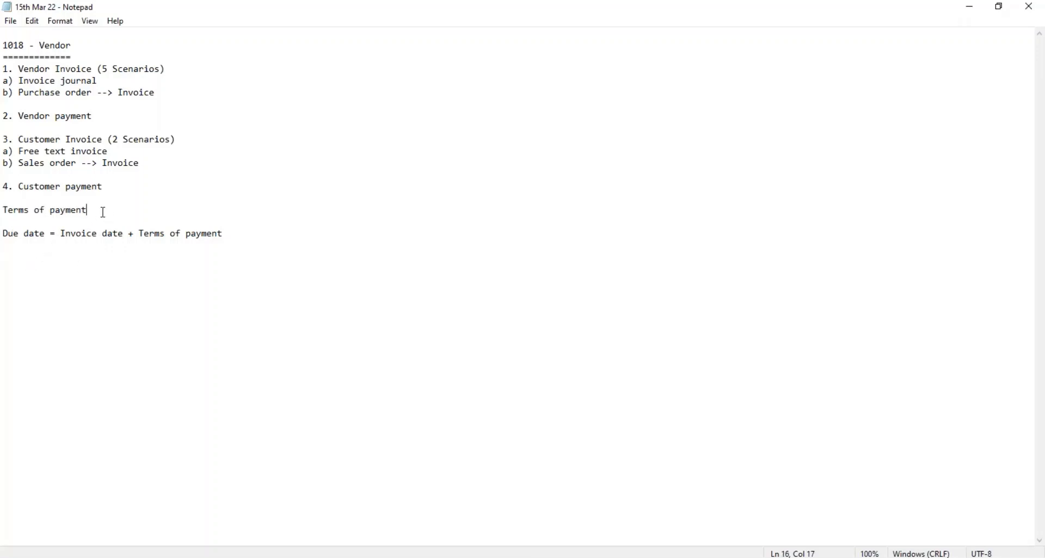
type("2months")
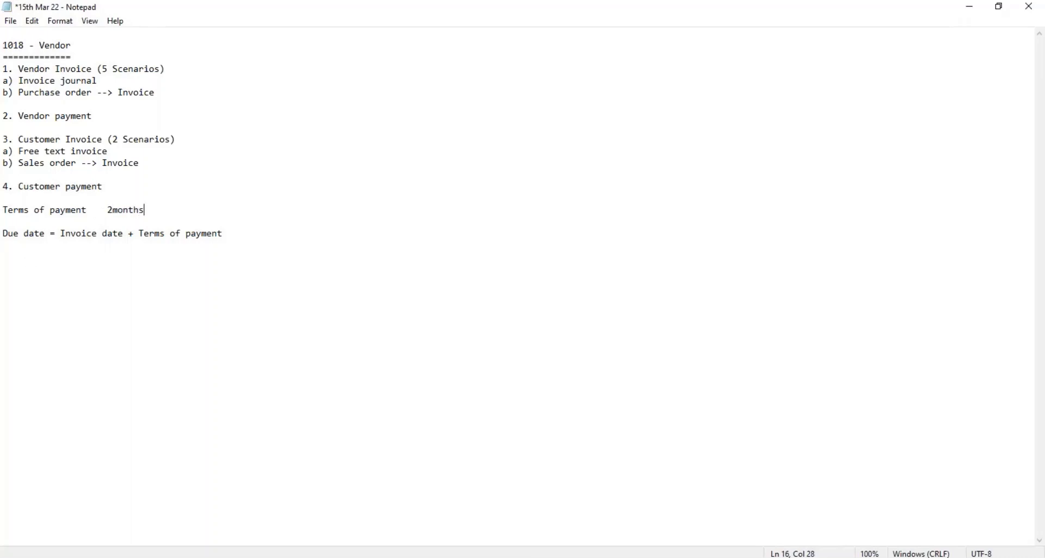
key("ctrl+s")
type("15th May")
Add a "Cash discount -->" line a few lines below the due date formula
left_click(220, 233)
key("Return")
key("Return")
key("Return")
type("Cash disou")
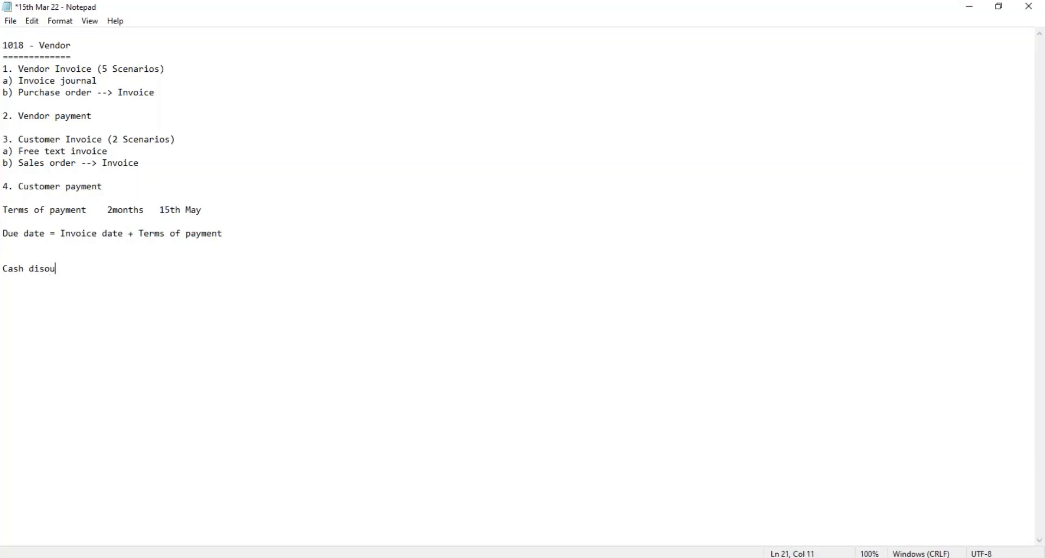
key("BackSpace")
key("BackSpace")
type("count -->")
Append the amount 10,000 to the Terms of payment line and highlight its 15th May date
left_click_drag(3, 211, 223, 221)
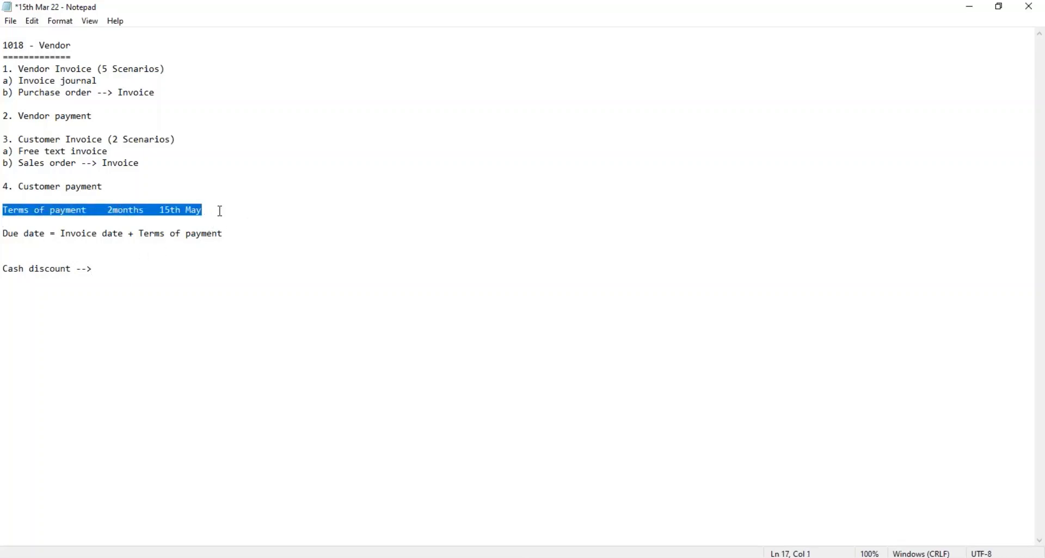
left_click(220, 212)
type("10,")
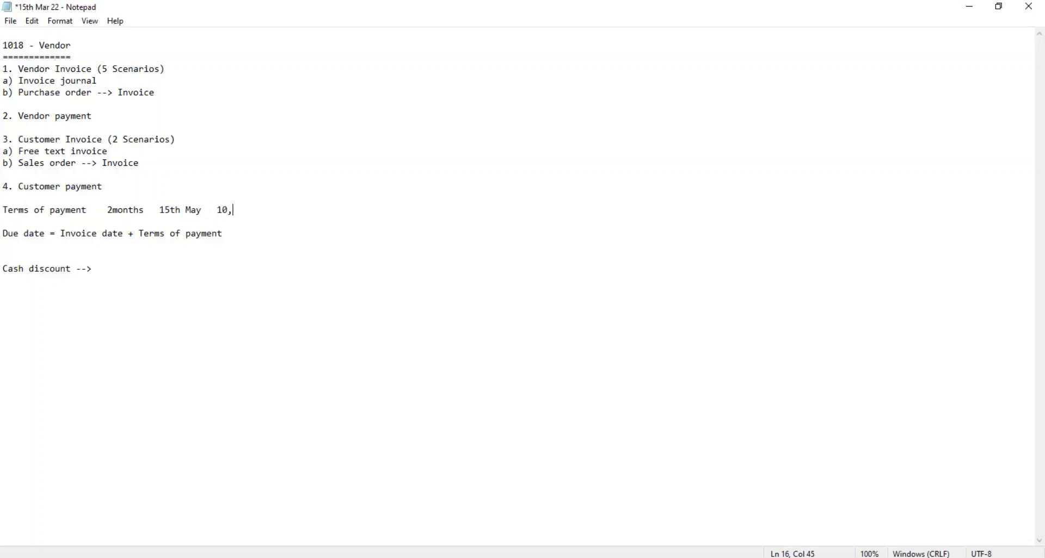
type("000")
left_click_drag(161, 211, 203, 211)
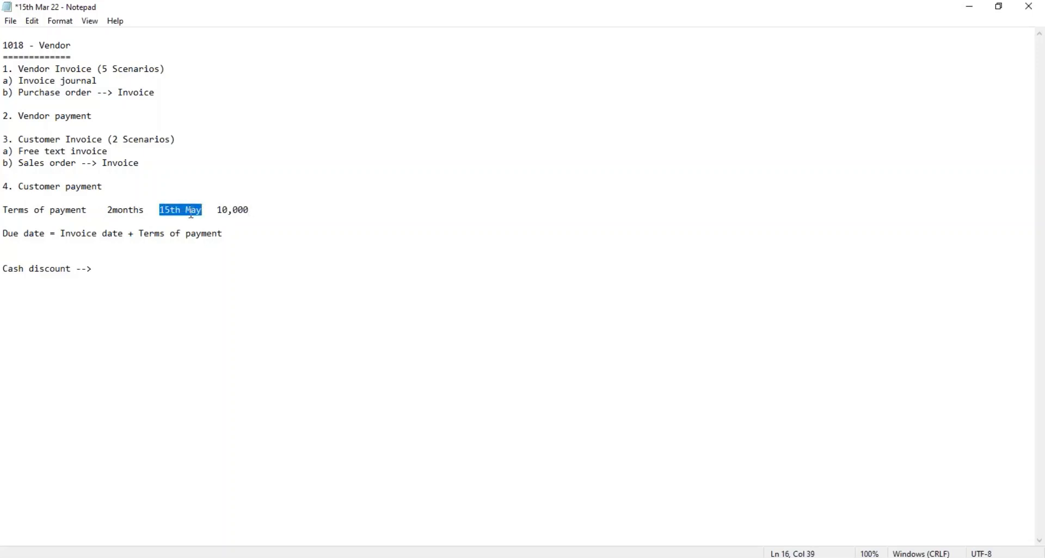
List the cash discount tiers "1week 5%" and "15 Days 3%" on separate lines below the Cash discount heading
left_click(106, 271)
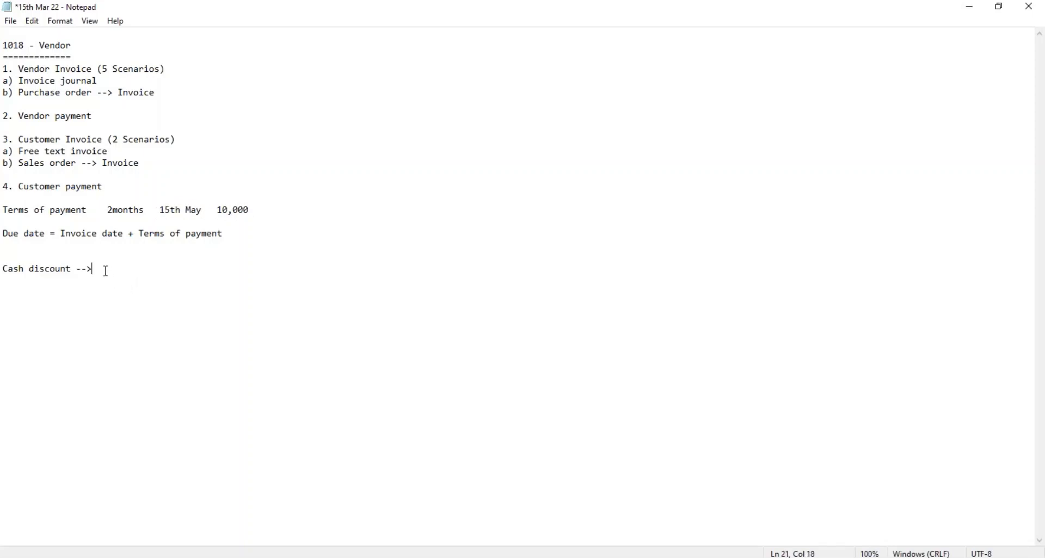
type("1week   5%")
key("Return")
left_click(107, 269)
key("Return")
left_click(80, 281)
key("Return")
type("15 Days 3%")
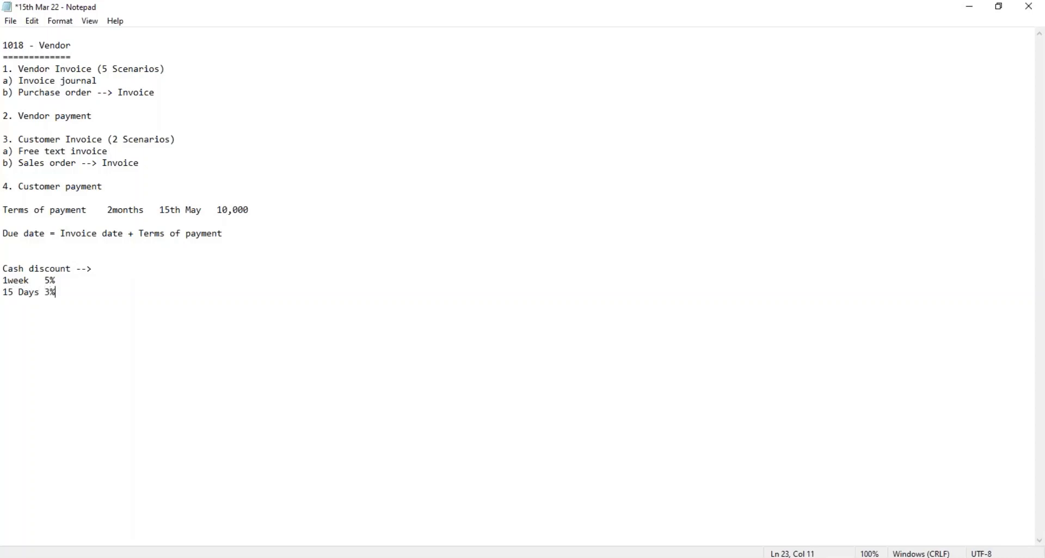
Add the cash discount tiers "30 Days 2%" and "45 Days 1%" on separate lines below the 15 Days tier
key("Return")
type("1")
key("BackSpace")
type("30 Days")
key("BackSpace")
type("2%")
key("Return")
type("45 Days 1")
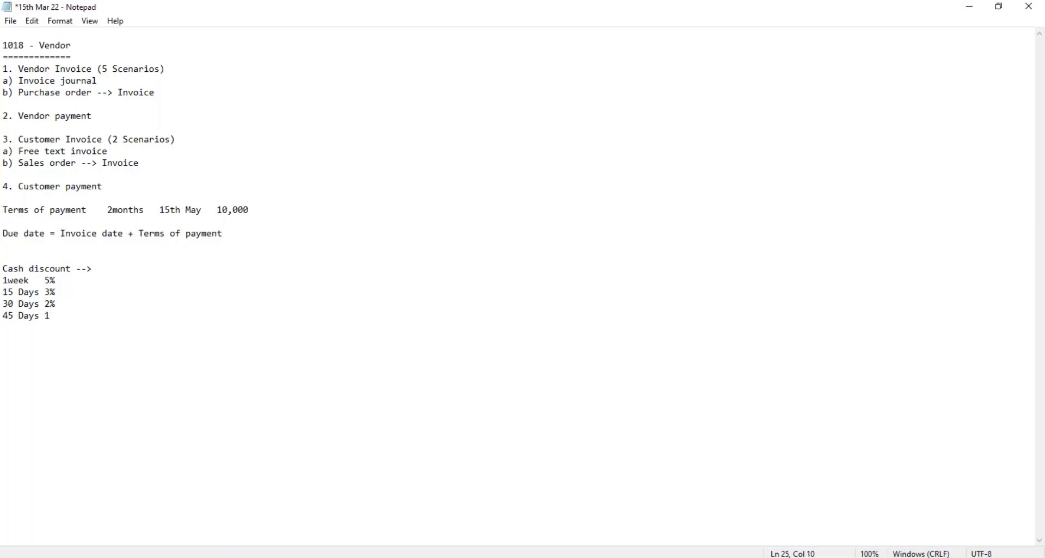
type("%")
Highlight the four cash discount tiers, the 2months payment term and the "1week 5%" line in turn
left_click(74, 326)
key("shift+Up")
key("shift+Up")
key("shift+Up")
key("shift+Up")
key("shift+Home")
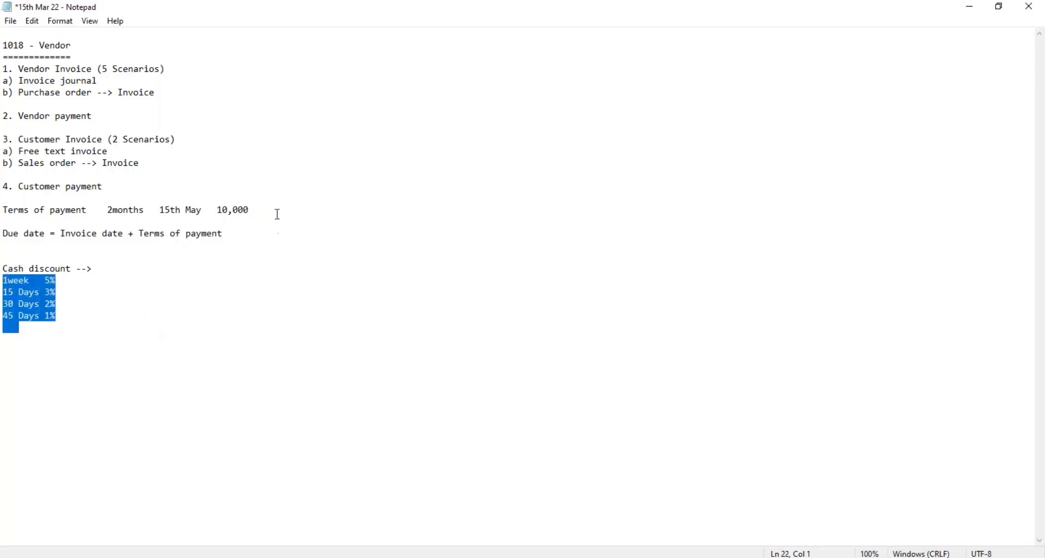
left_click_drag(151, 210, 107, 210)
left_click(65, 282)
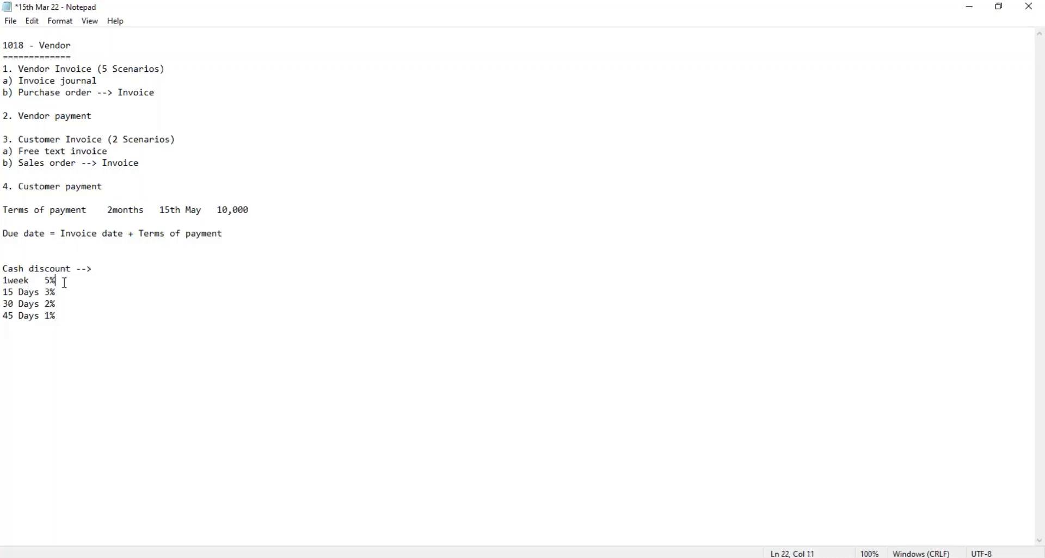
left_click_drag(65, 283, 5, 282)
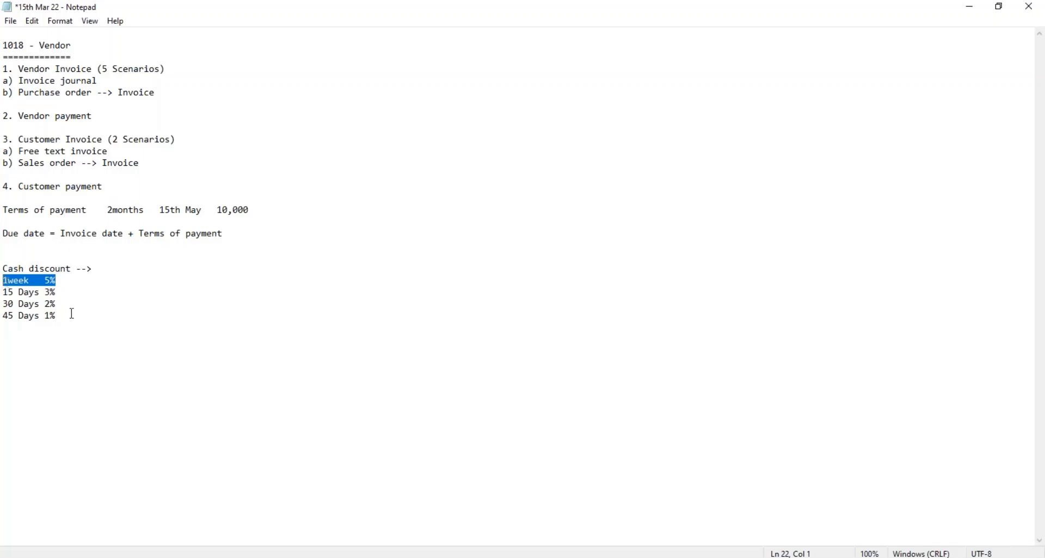
left_click_drag(73, 280, 6, 281)
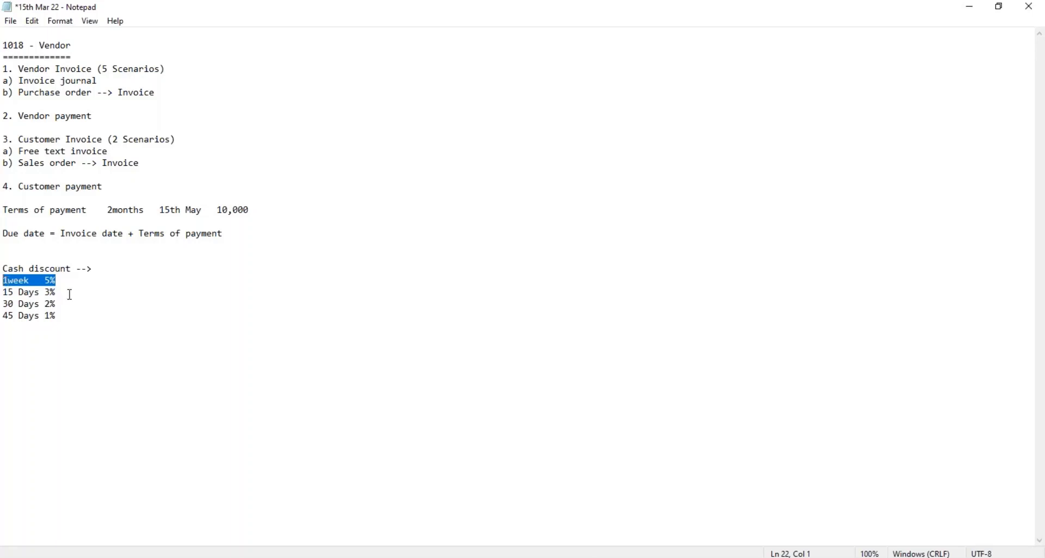
Insert the line "Finance: After invoice" directly above the Cash discount heading and save the notes
left_click_drag(94, 269, 4, 270)
left_click(24, 252)
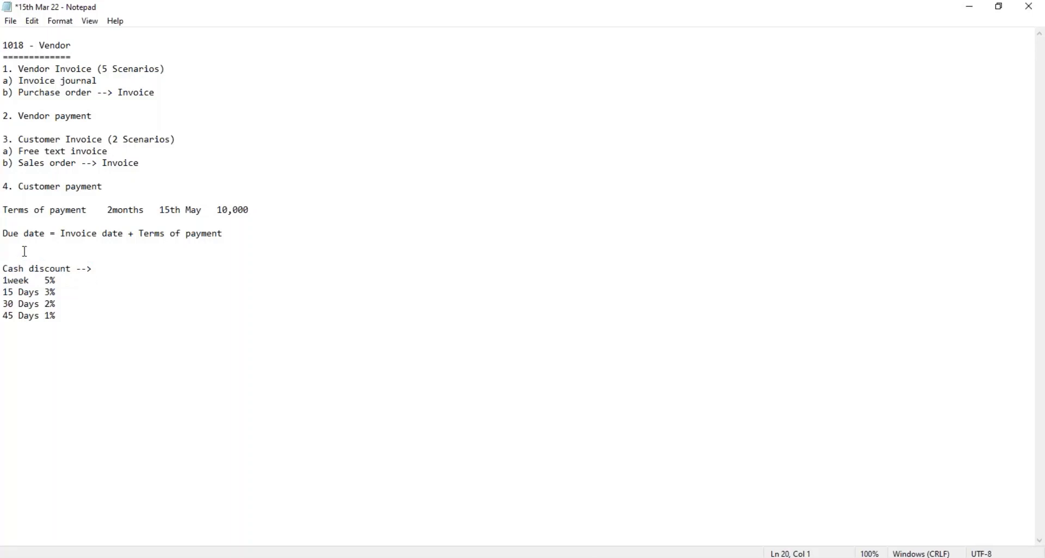
type("Finance:  After invoice")
key("ctrl+s")
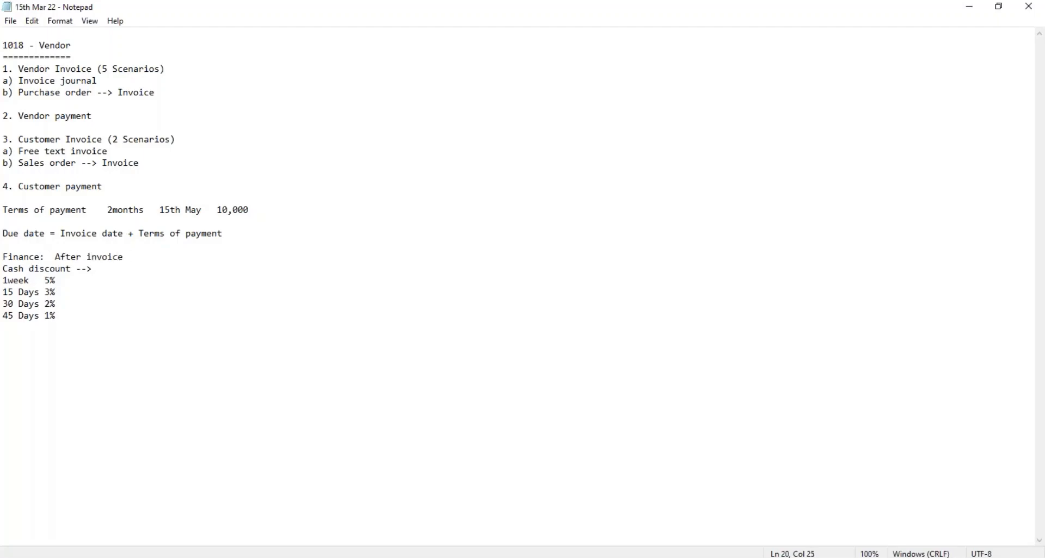
Add the heading "Trade & Logistics Discounts: During Invoice or before Invoice" a few lines below the cash discount tiers
left_click(59, 316)
key("Return")
key("Return")
key("Return")
type("Trad")
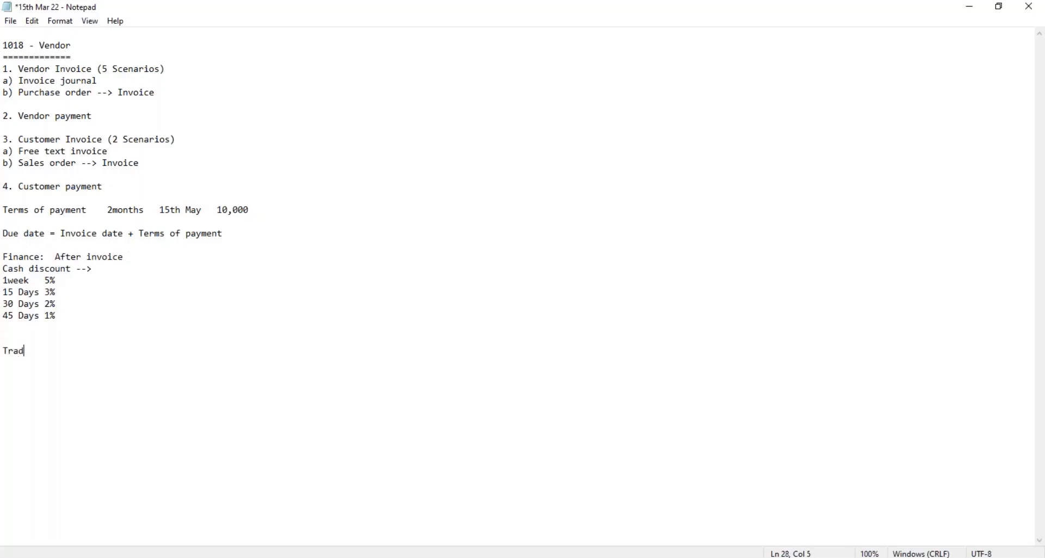
type("e & Logistics DiscountsL")
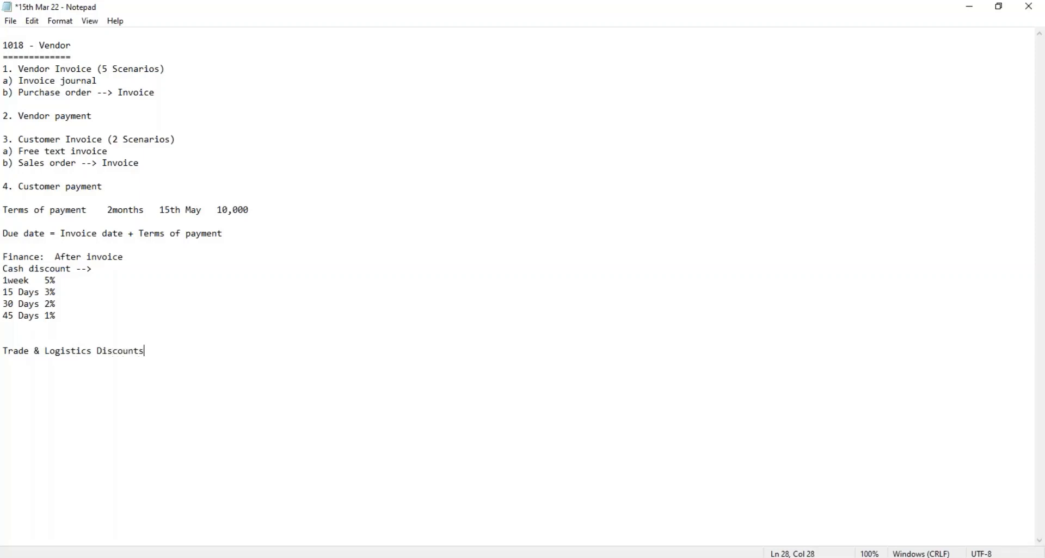
key("BackSpace")
type(": During Invoice or before ")
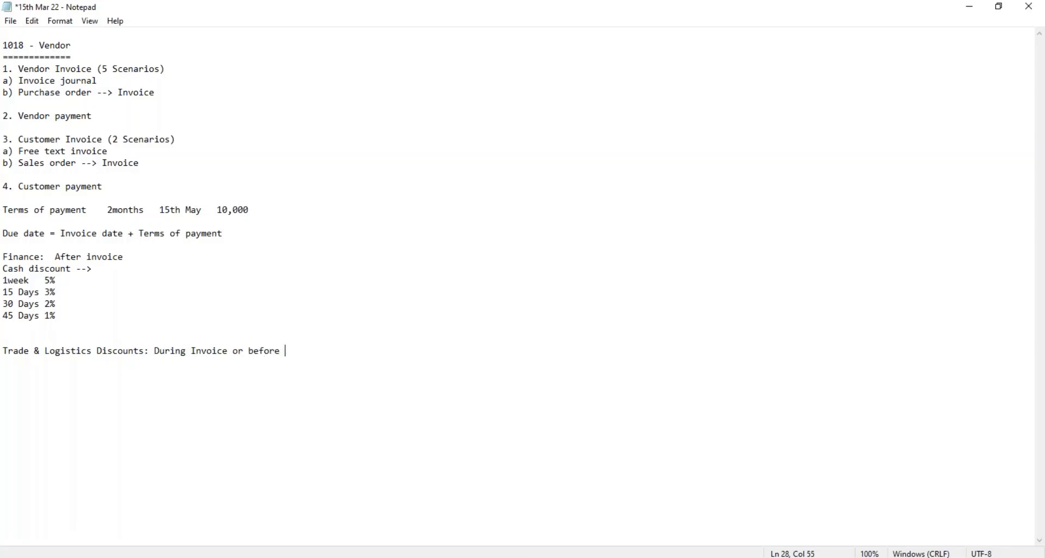
type("Invoice")
List "trade agreements" and "Discount journals" on separate lines under the Trade & Logistics Discounts heading
key("Return")
type("trade agreement")
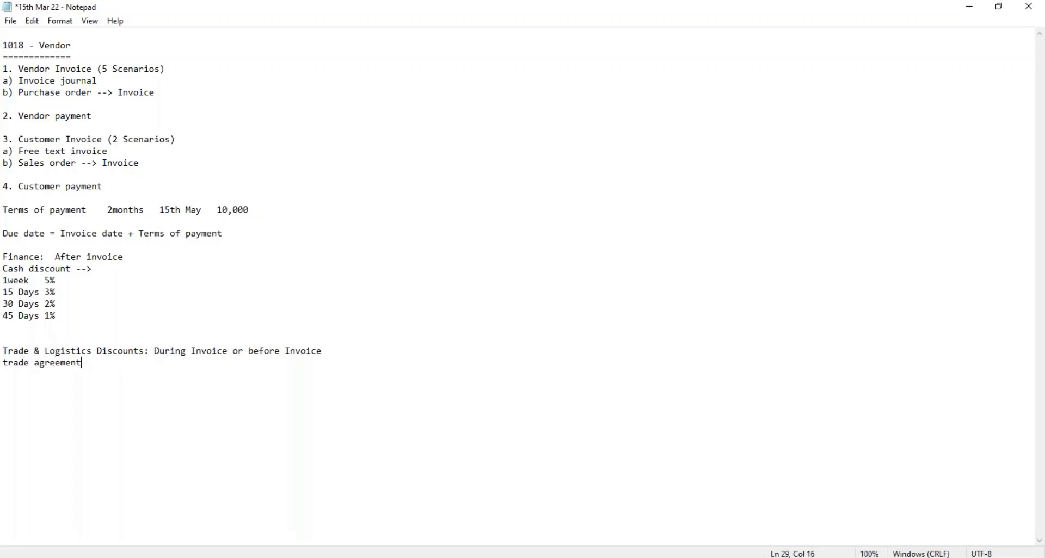
type("s")
type("Discount ")
type("jounr")
type("nals")
key("Return")
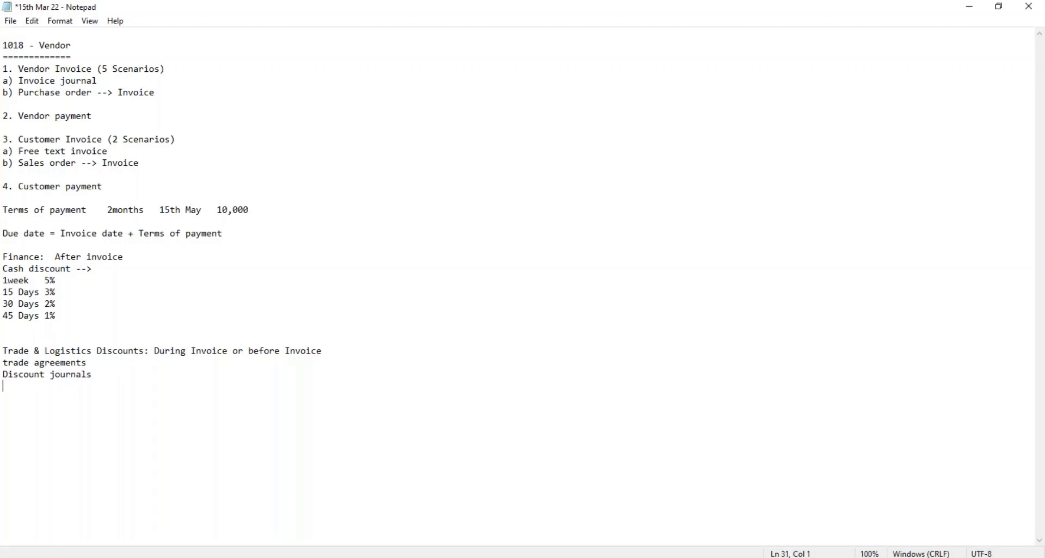
Add a "Trade discounts" line below Discount journals and capitalise the first letter of "Trade agreements"
type("Trade si")
key("BackSpace")
key("BackSpace")
type("discounts")
left_click(9, 362)
key("BackSpace")
type("T")
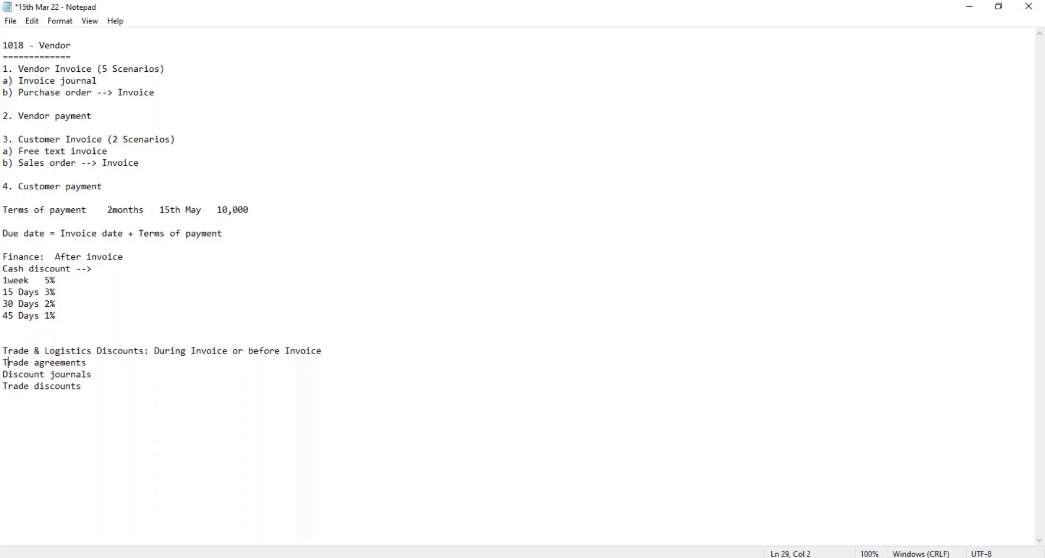
Highlight the trade discount list, the Finance cash discount block and the whole Trade & Logistics block for comparison
left_click_drag(99, 387, 6, 364)
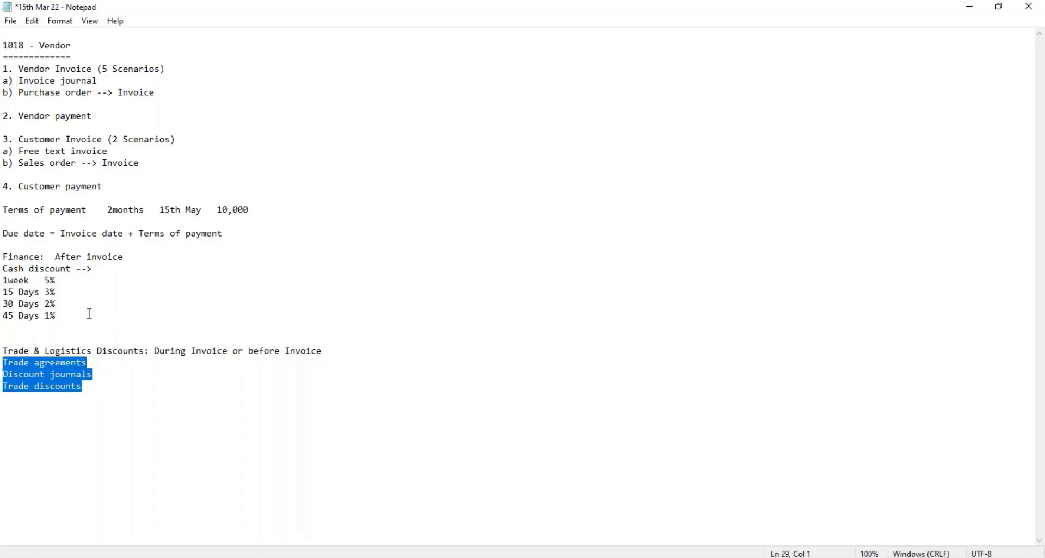
left_click_drag(71, 314, 6, 251)
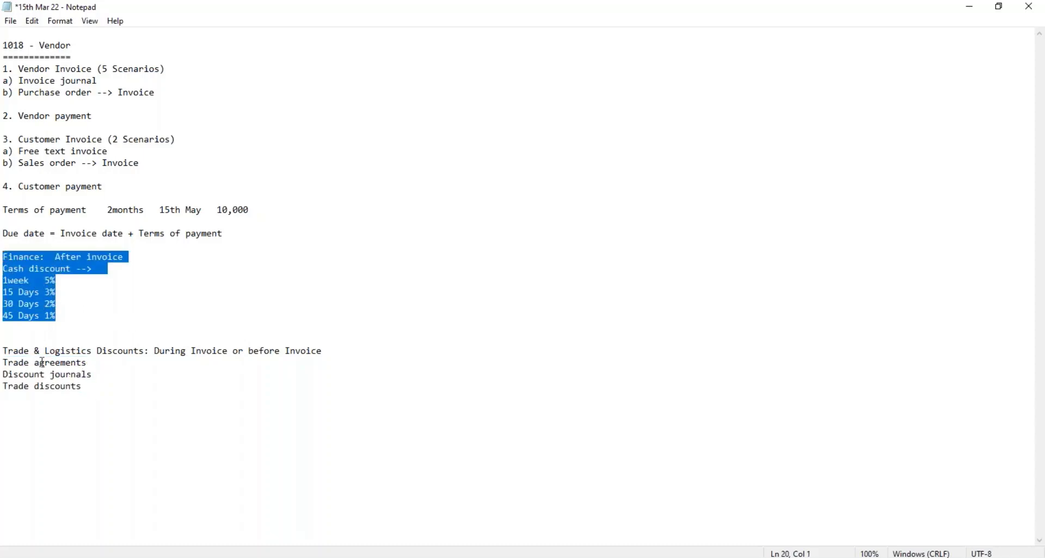
left_click_drag(7, 349, 130, 384)
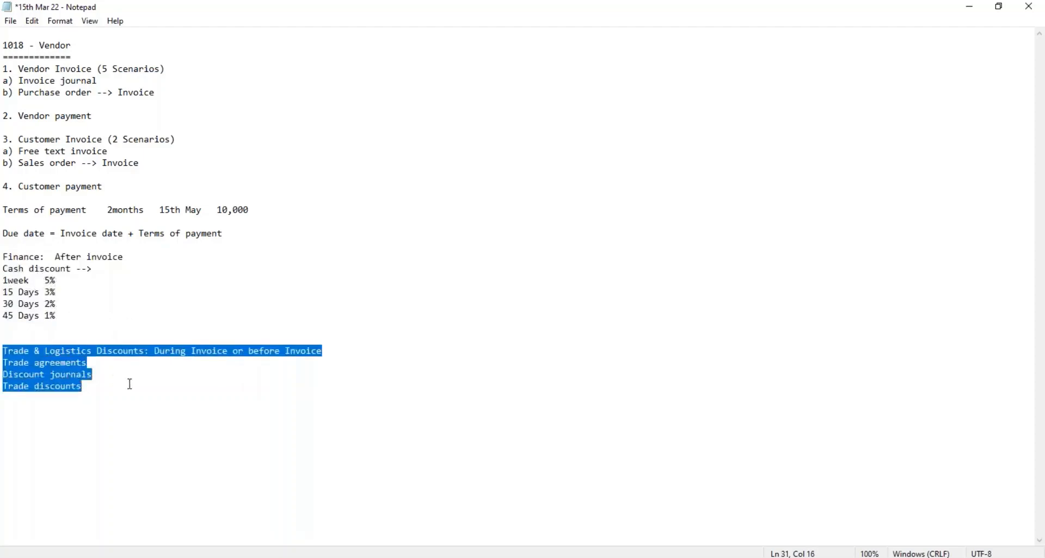
Change "Trade agreements" to "Trade agreement journals" and highlight the three lines under the Trade & Logistics heading
left_click(96, 363)
key("BackSpace")
type("jo")
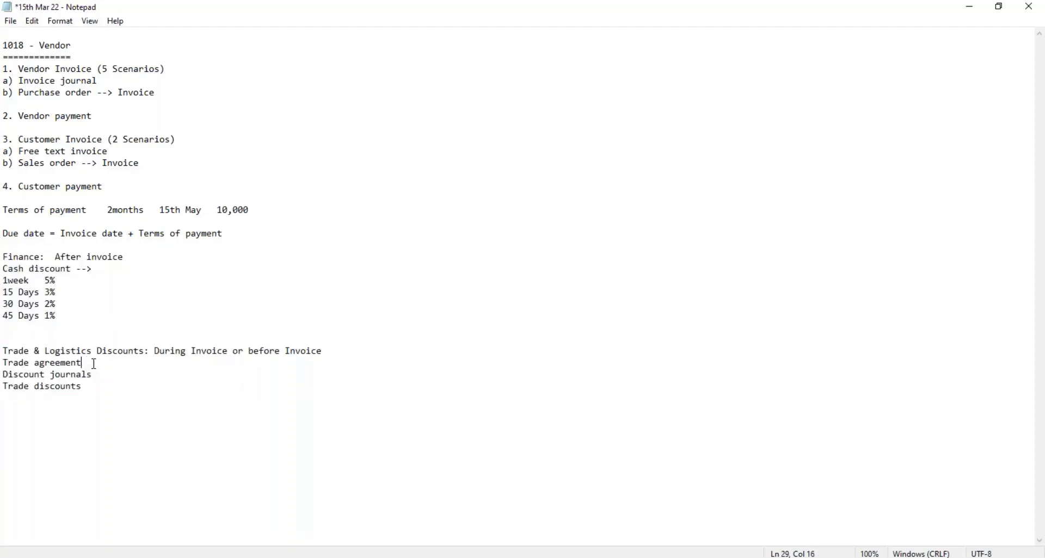
type("urnla")
key("BackSpace")
key("BackSpace")
key("BackSpace")
type("nals")
left_click_drag(6, 362, 98, 386)
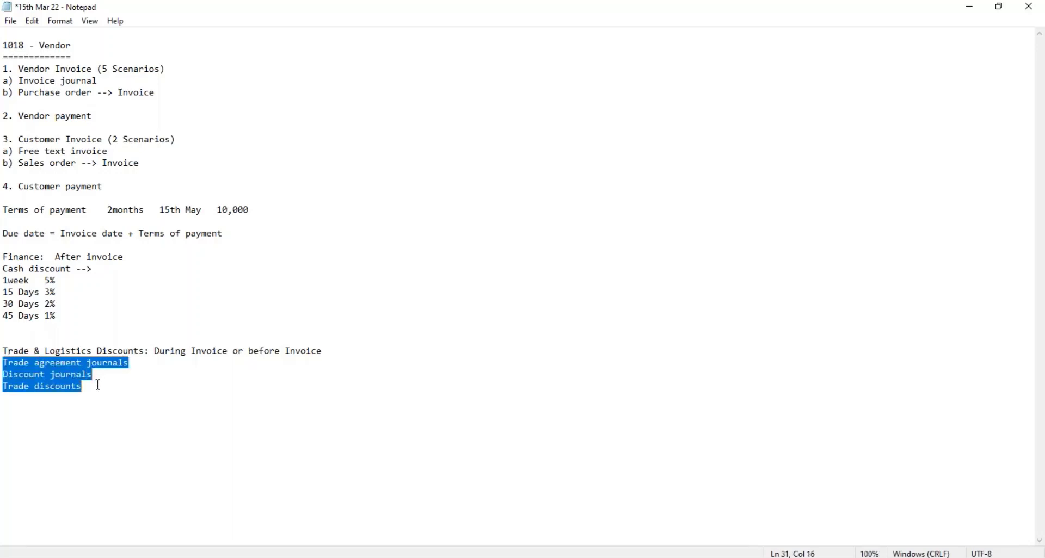
Insert three blank lines above the Trade & Logistics Discounts heading
left_click(7, 351)
key("Return")
key("Return")
key("Return")
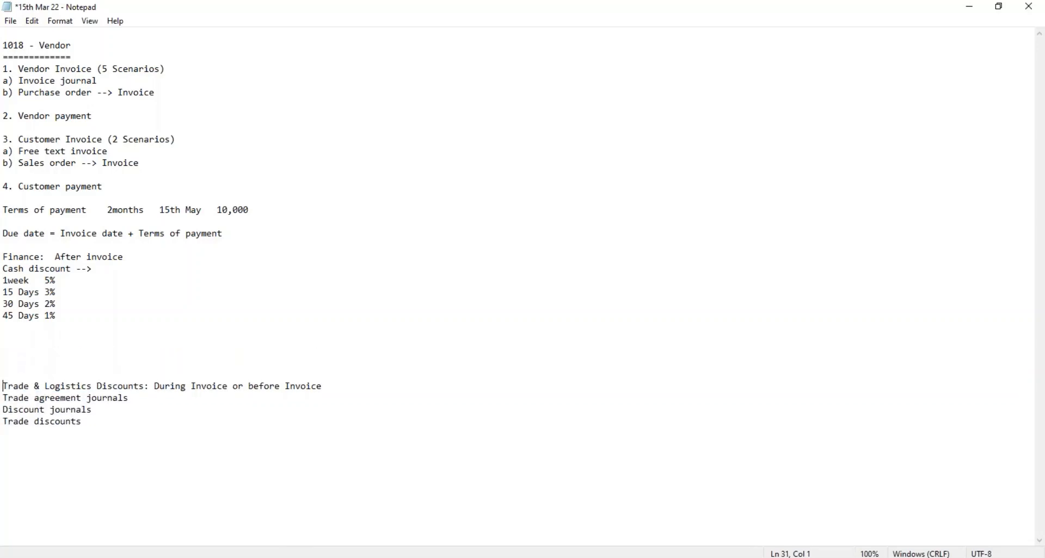
Highlight the trade discount timing text, the 10,000 amount and the "1week 5%" tier in turn
left_click_drag(329, 386, 139, 387)
left_click_drag(251, 211, 208, 210)
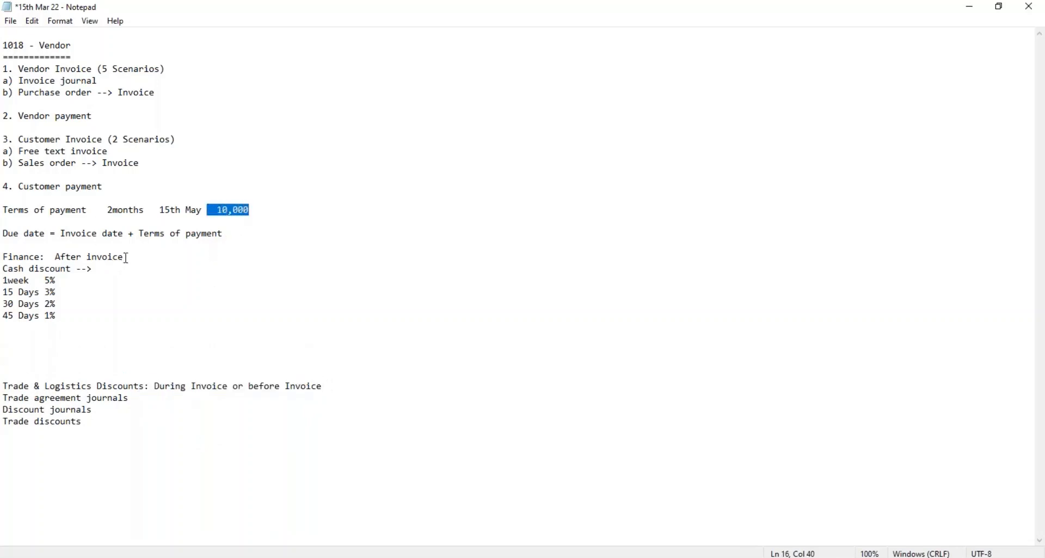
left_click_drag(125, 257, 57, 281)
left_click(5, 278)
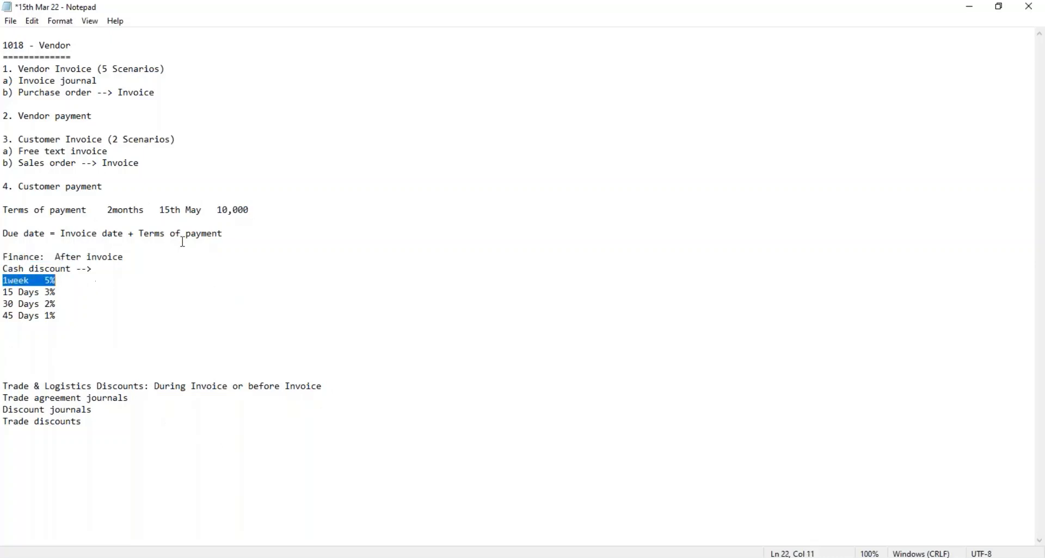
Append the discounted amount 9,500 to the end of the Terms of payment line
left_click(264, 210)
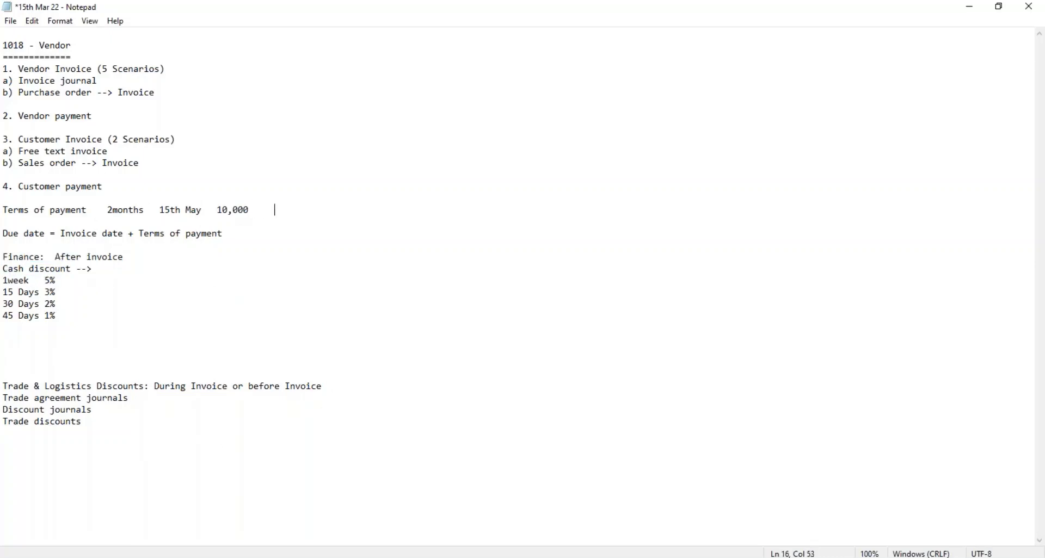
type("9500")
left_click(292, 209)
type(",")
Highlight the "1week 5%" tier and the whole Finance cash discount block
left_click_drag(71, 280, 4, 280)
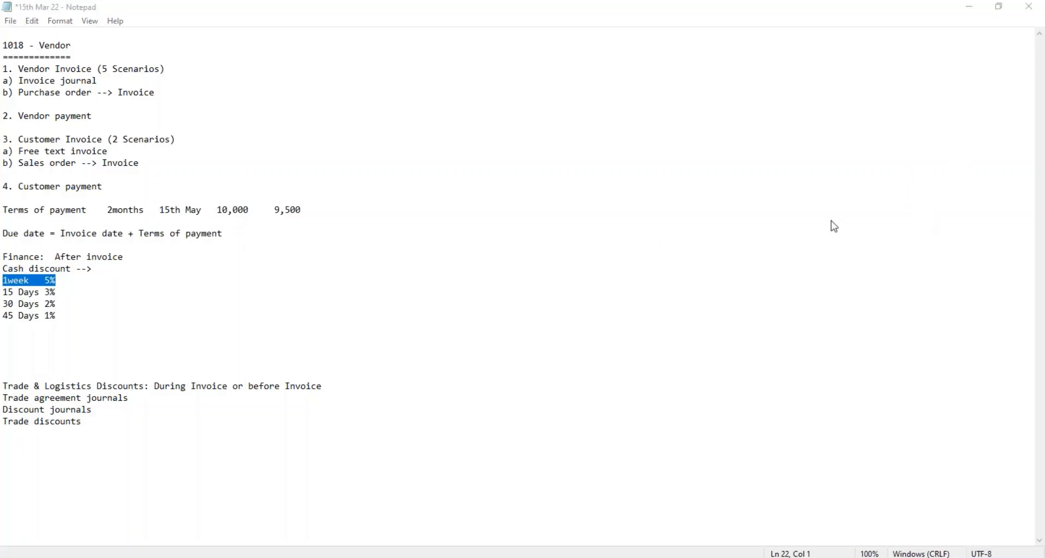
left_click(245, 288)
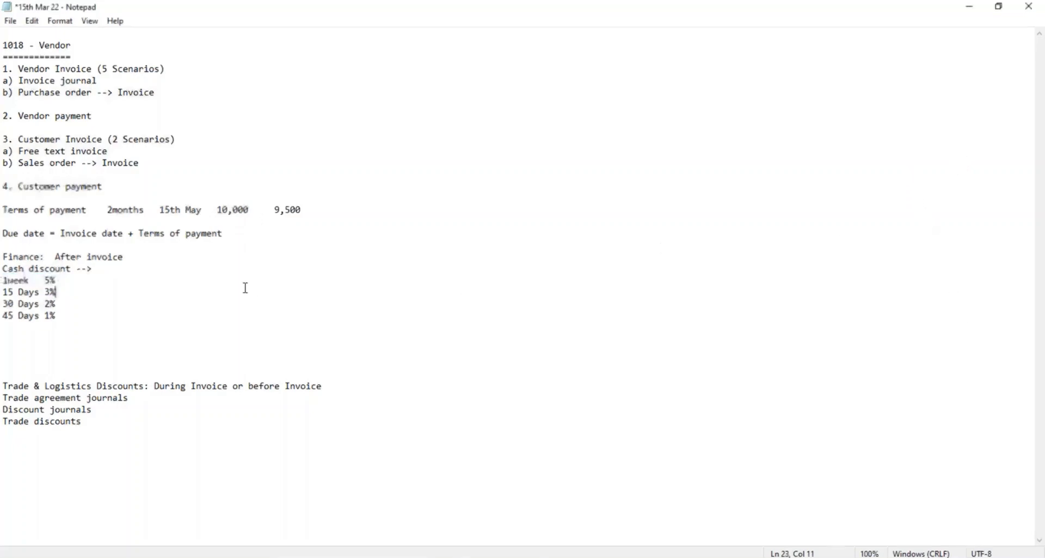
left_click(82, 311)
left_click_drag(72, 310, 4, 257)
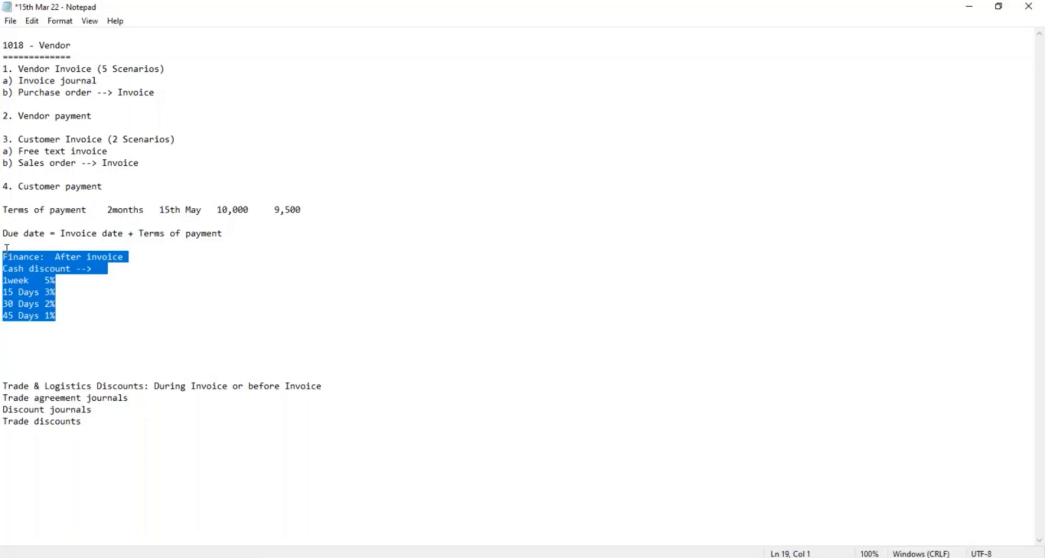
left_click(194, 277)
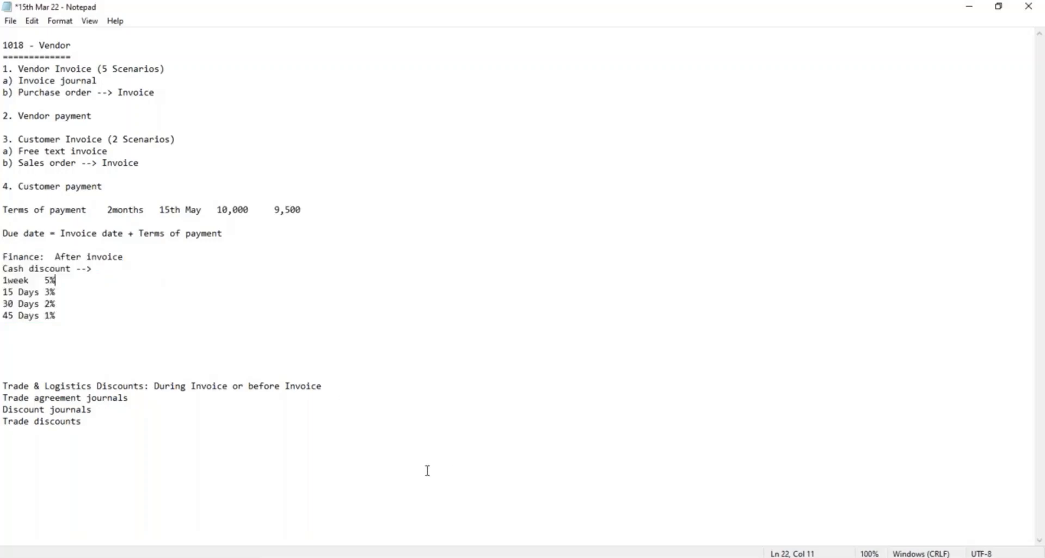
Switch to the All customers page in Finance and Operations and open the Accounts receivable cash discounts setup
left_click(433, 557)
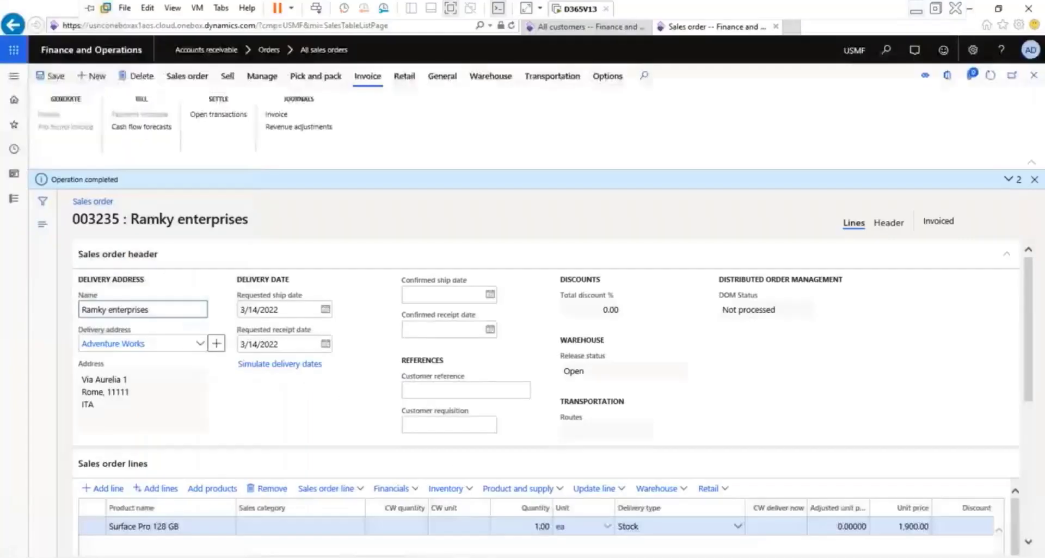
left_click(564, 26)
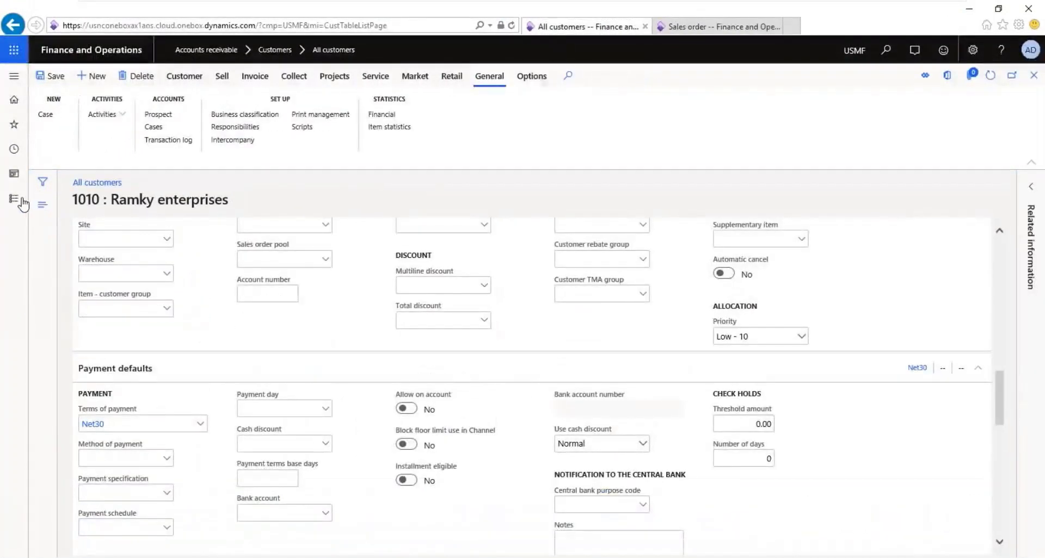
left_click(22, 202)
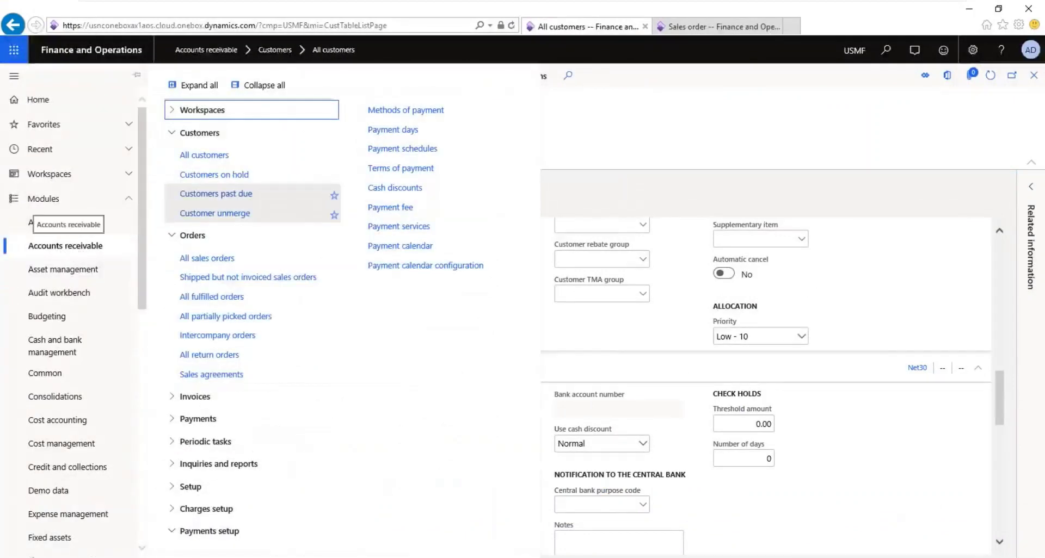
left_click(263, 86)
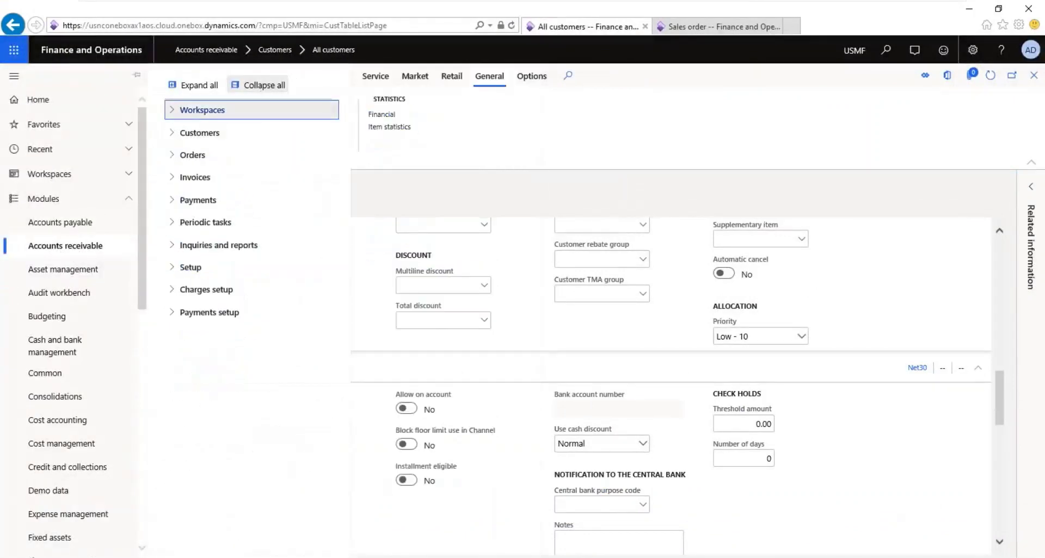
left_click(202, 313)
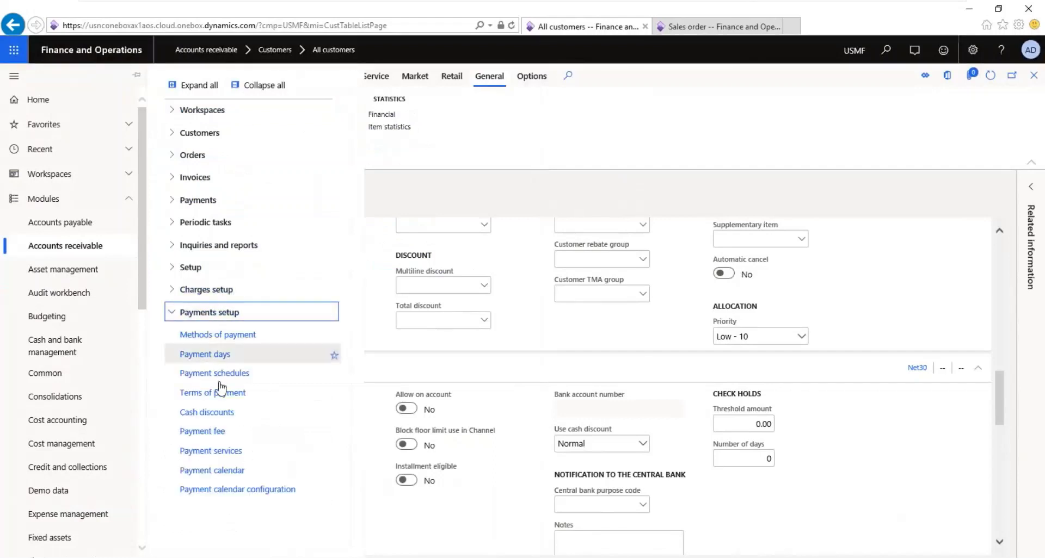
left_click(220, 414)
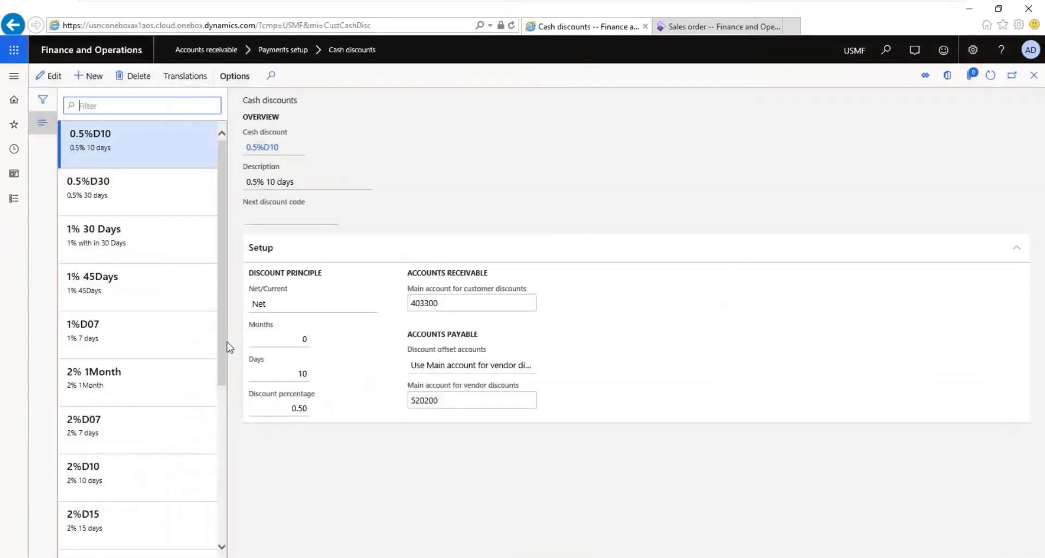
Examine the 5%7D cash discount's days and discount percentage, and return to the Notepad notes
left_click_drag(233, 342, 228, 551)
left_click(140, 550)
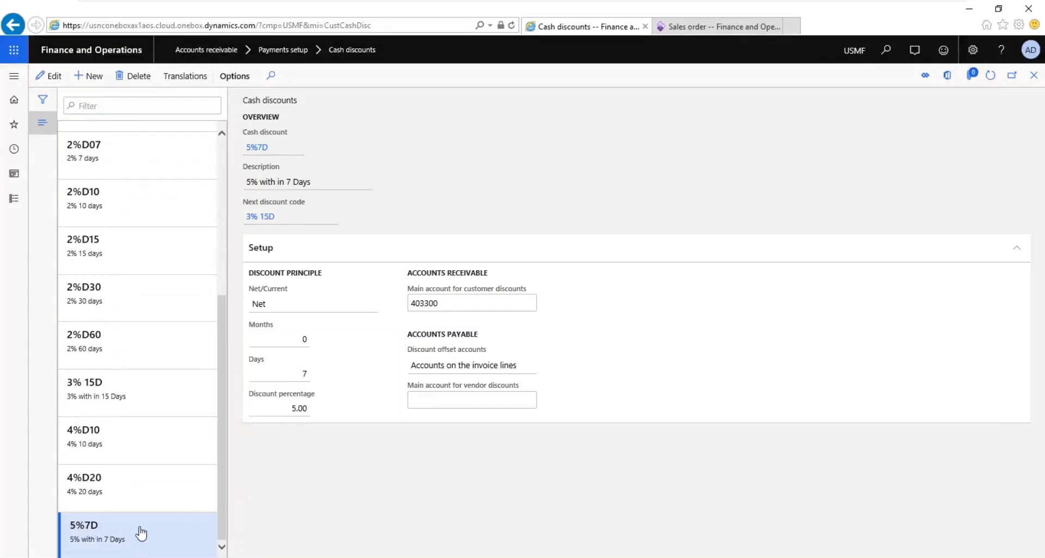
left_click(292, 374)
key("Tab")
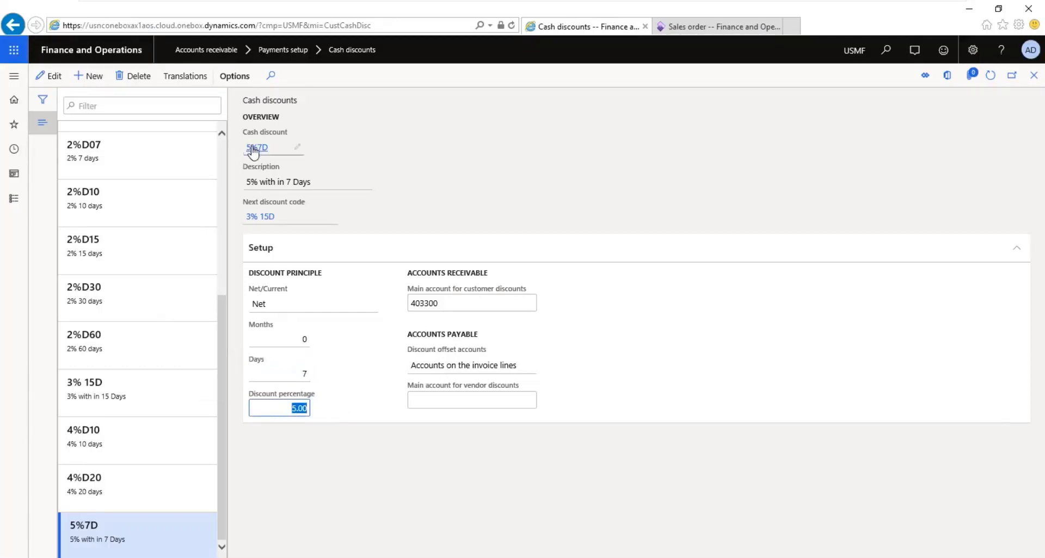
mouse_move(266, 183)
left_click(917, 9)
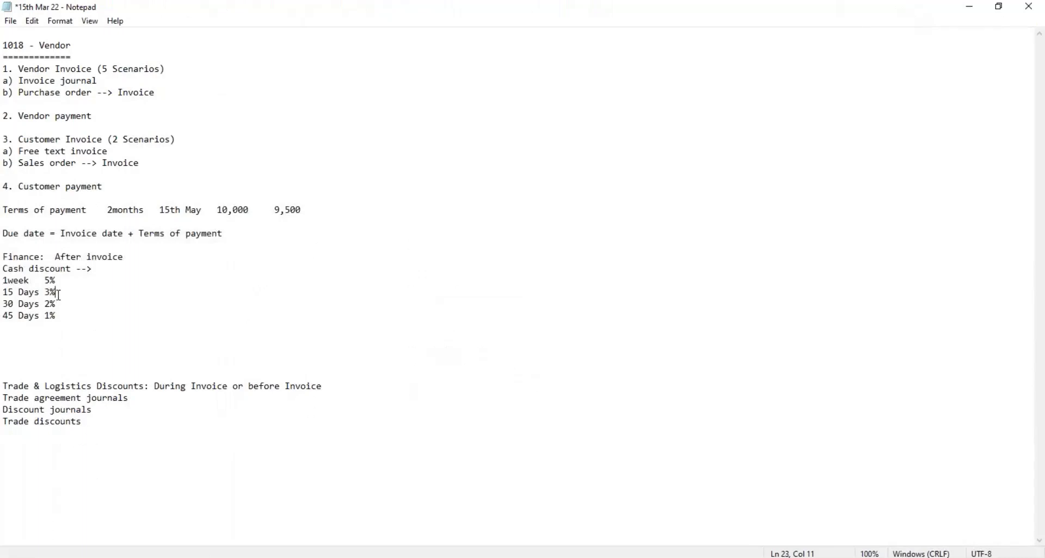
Compare the 15-day tier in the notes with the days and discount percentage of the 3% 15D cash discount in Finance and Operations
left_click_drag(59, 294, 4, 293)
key("alt+Tab")
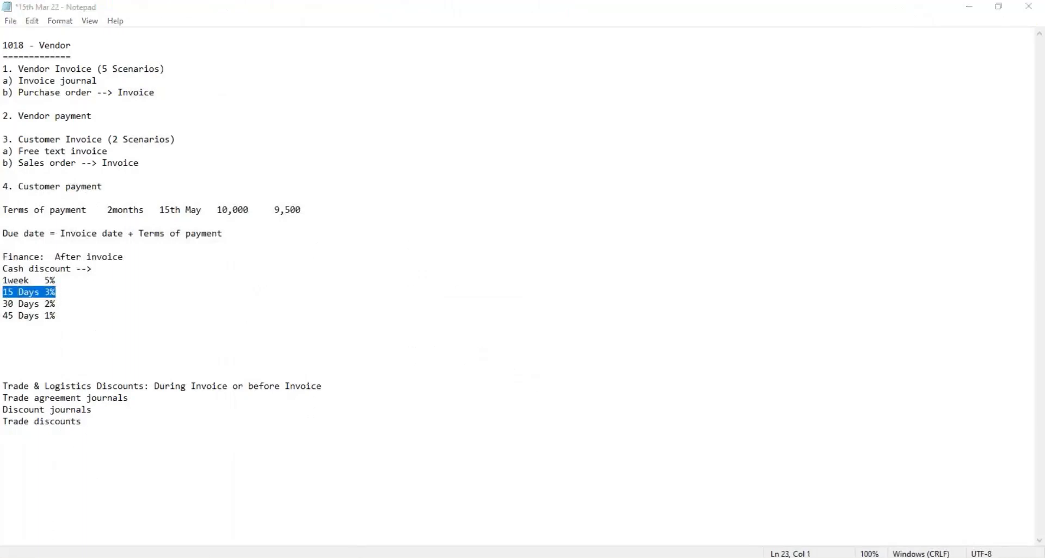
left_click(131, 394)
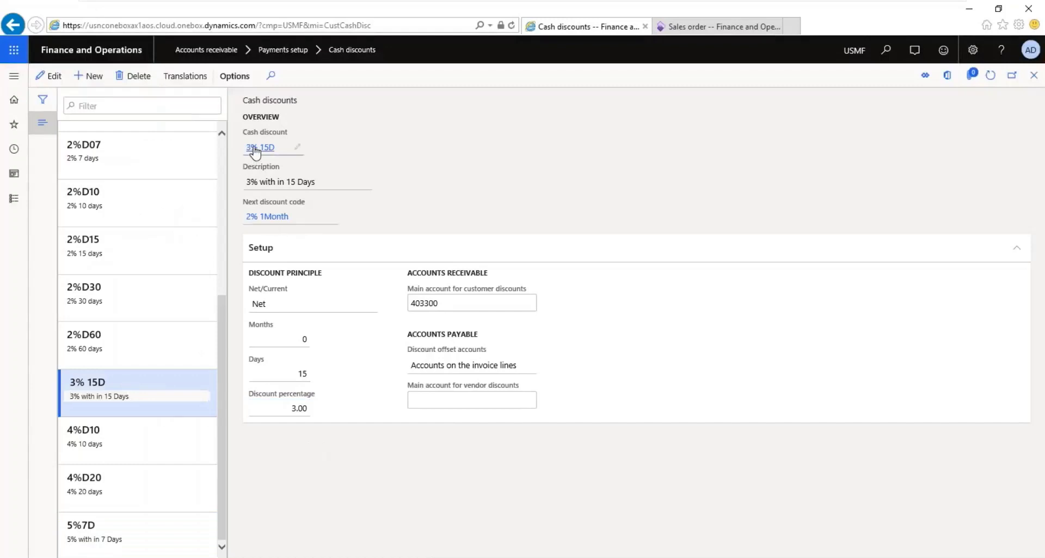
left_click(294, 374)
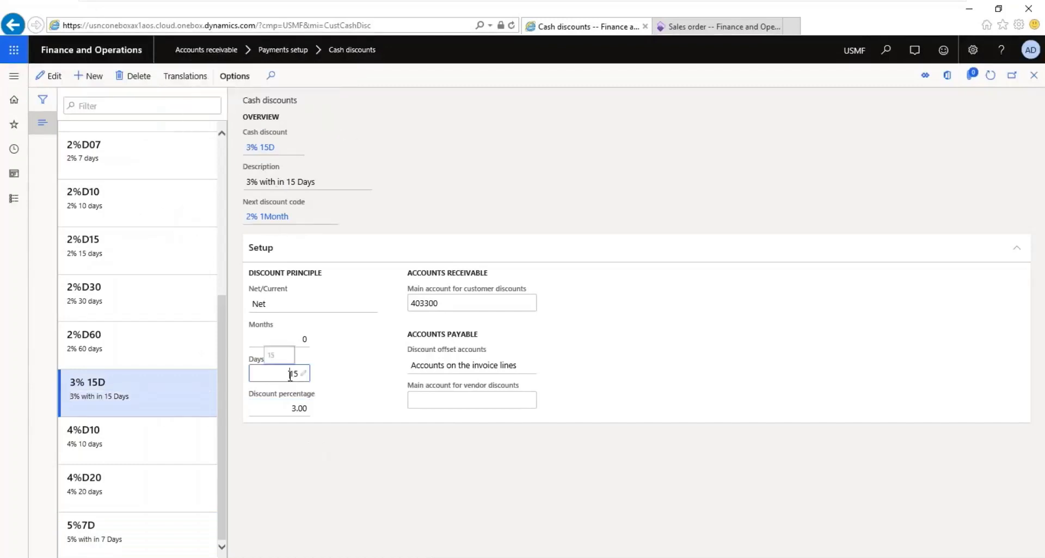
left_click(282, 408)
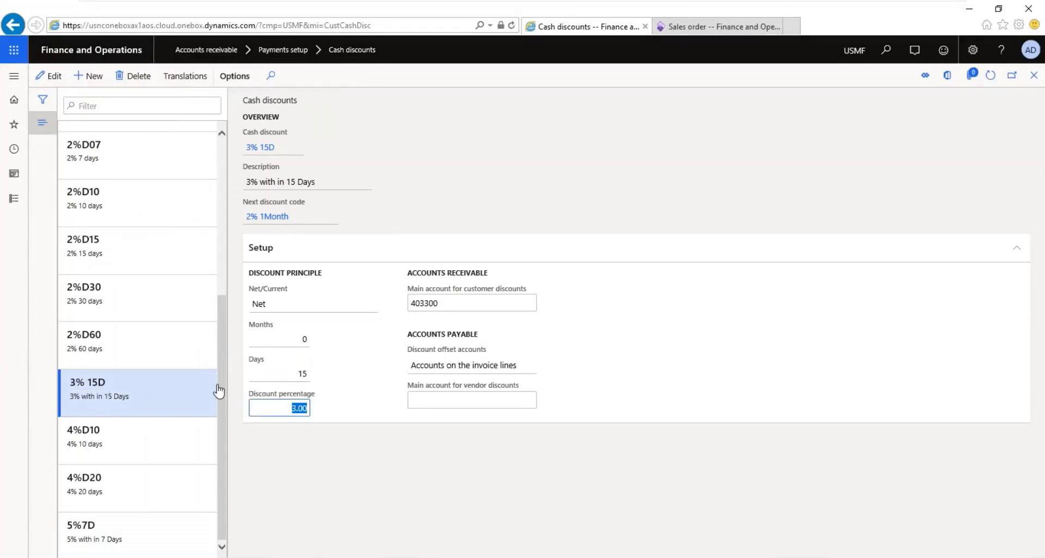
left_click_drag(221, 387, 221, 316)
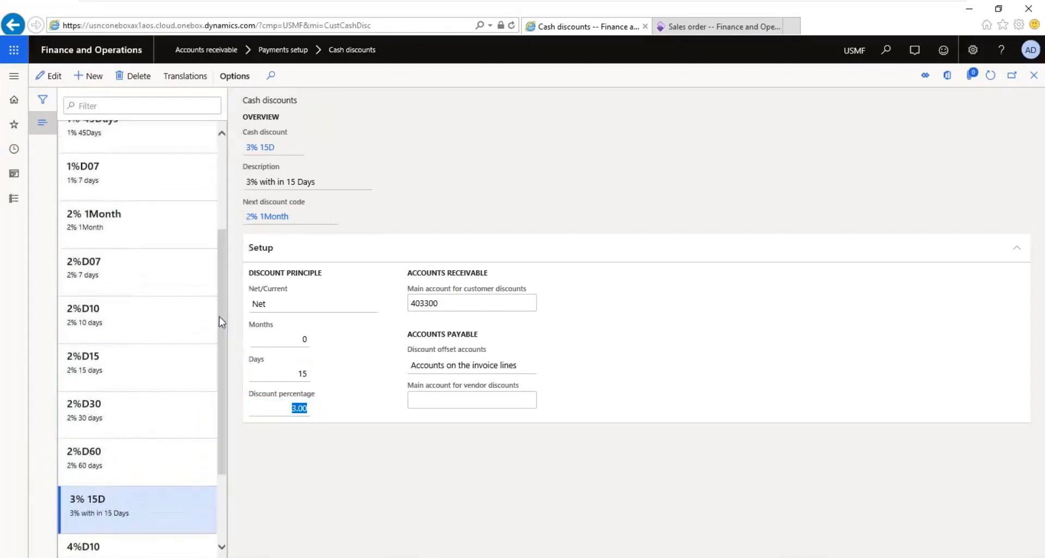
Switch to Notepad and replace "30 Days" with "1Month" in the 2% cash discount line
mouse_move(597, 4)
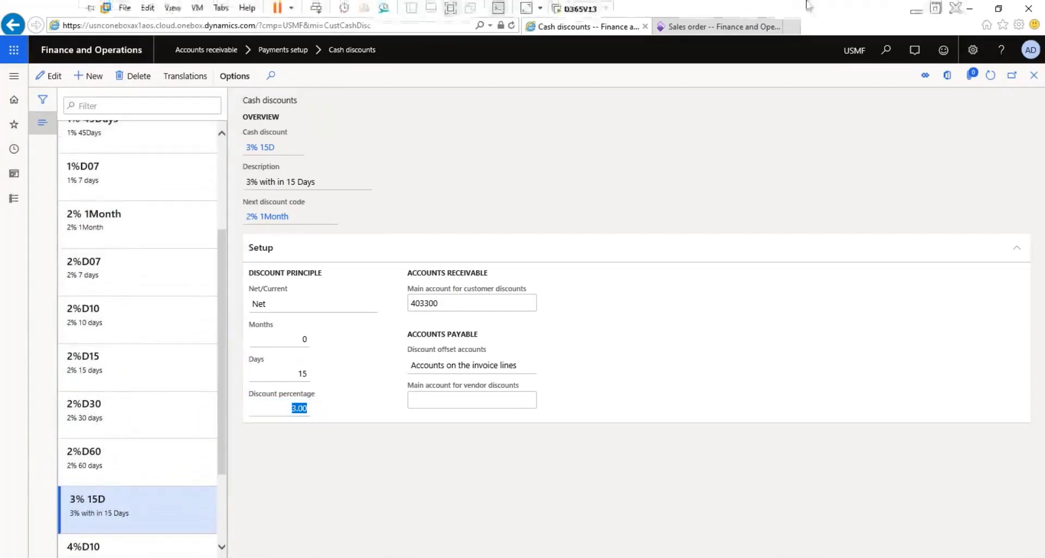
left_click(916, 10)
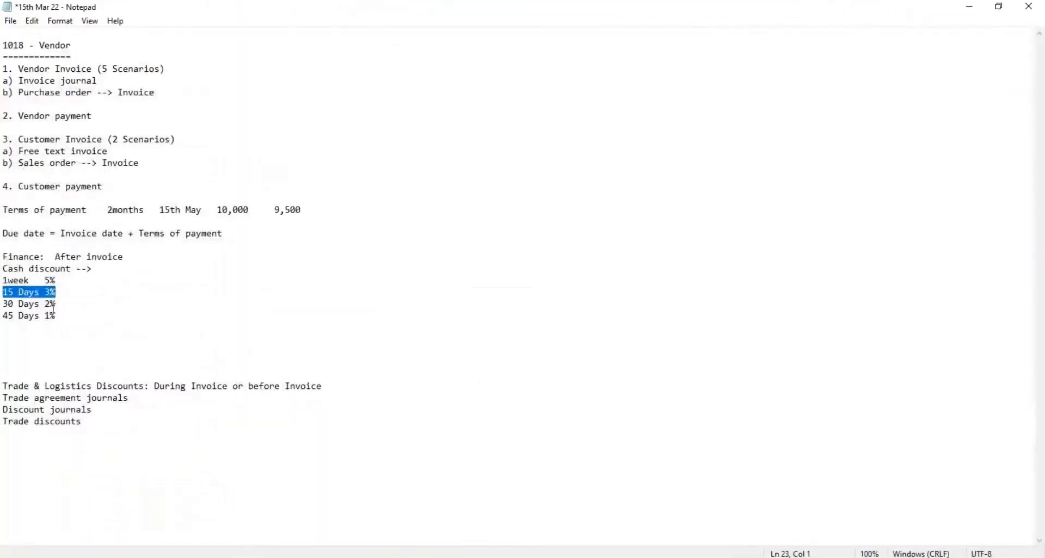
left_click_drag(40, 303, 4, 304)
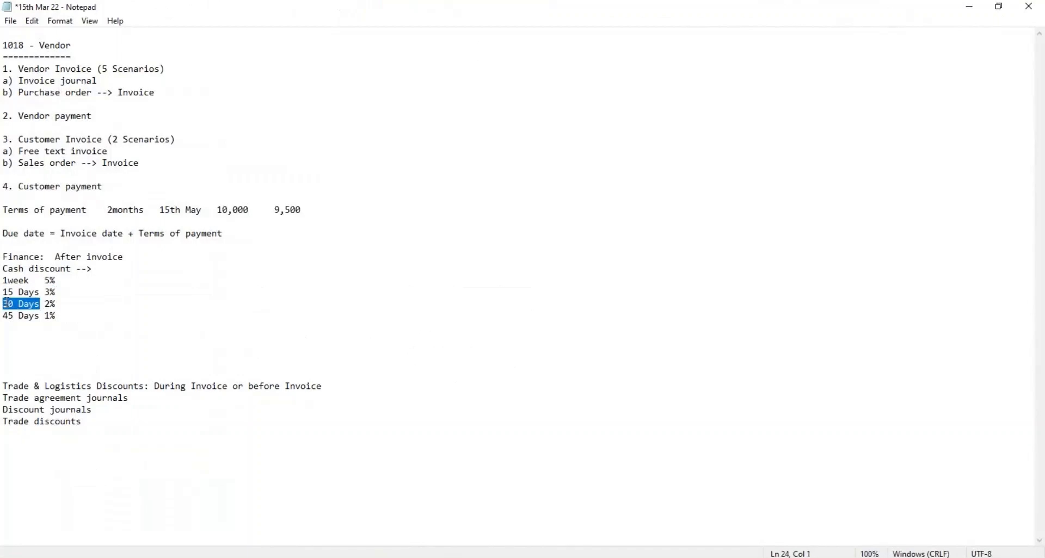
type("1Month")
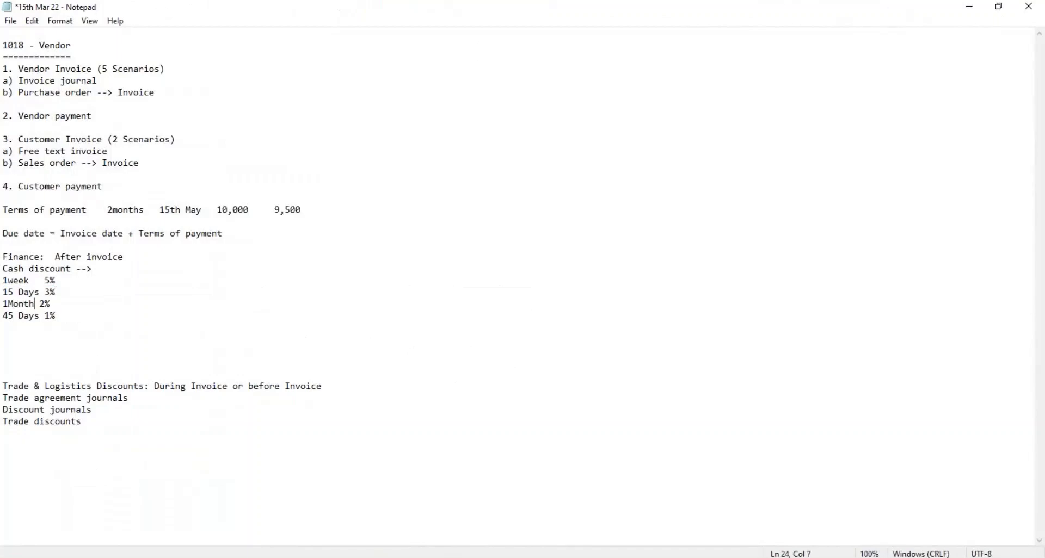
Switch back to Finance and Operations and check the months and discount percentage of the 2% 1Month cash discount
key("alt+Tab")
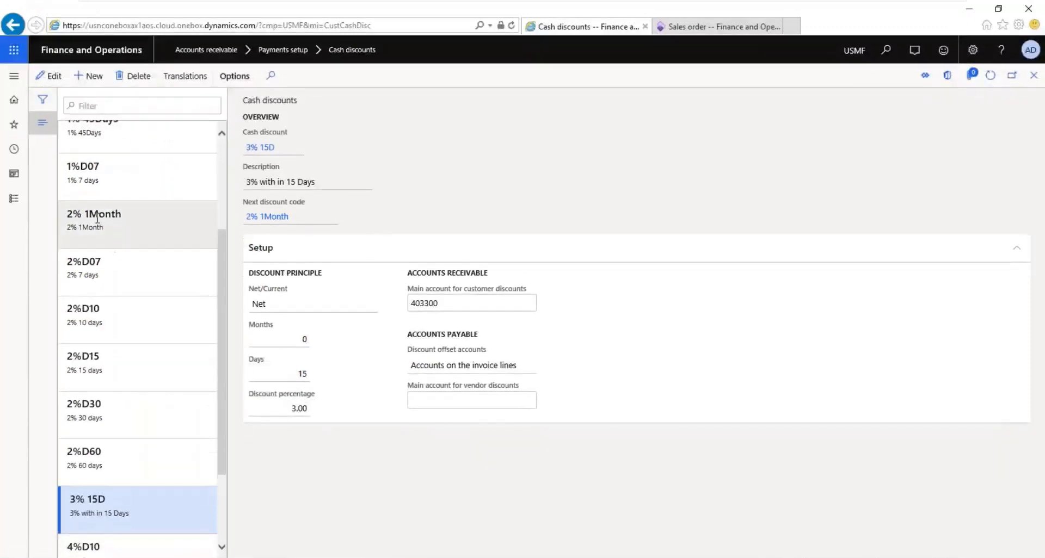
left_click(111, 218)
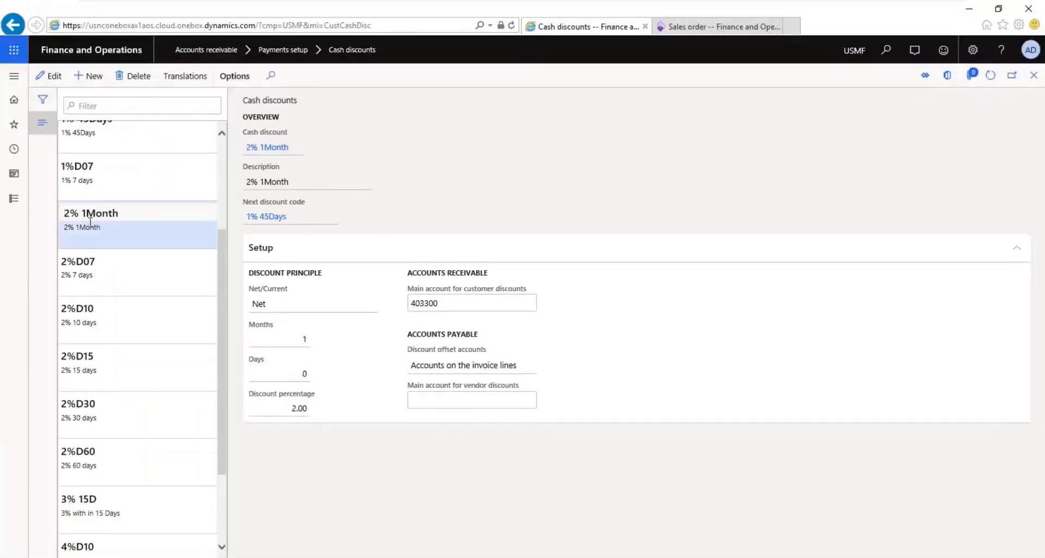
left_click(291, 410)
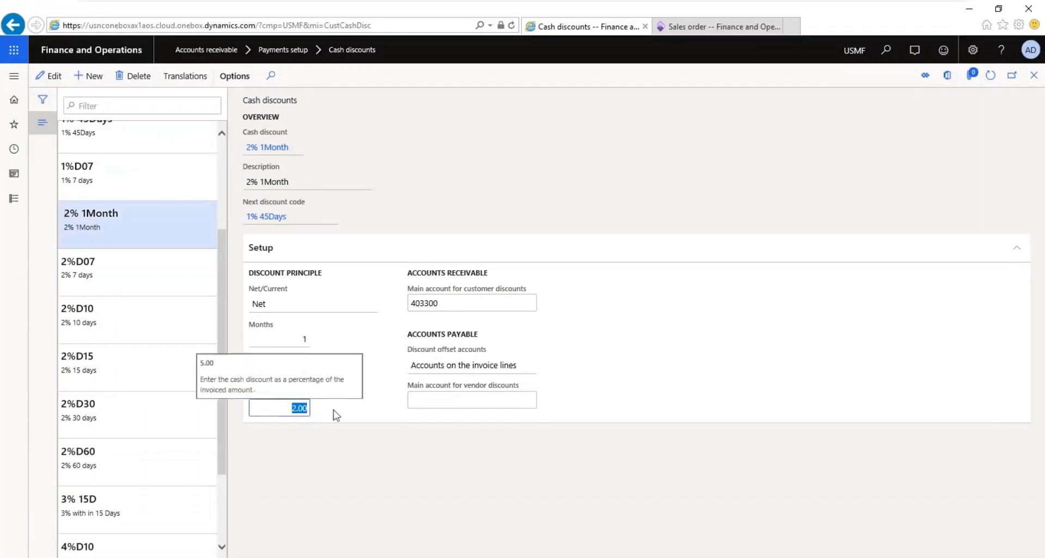
left_click(294, 339)
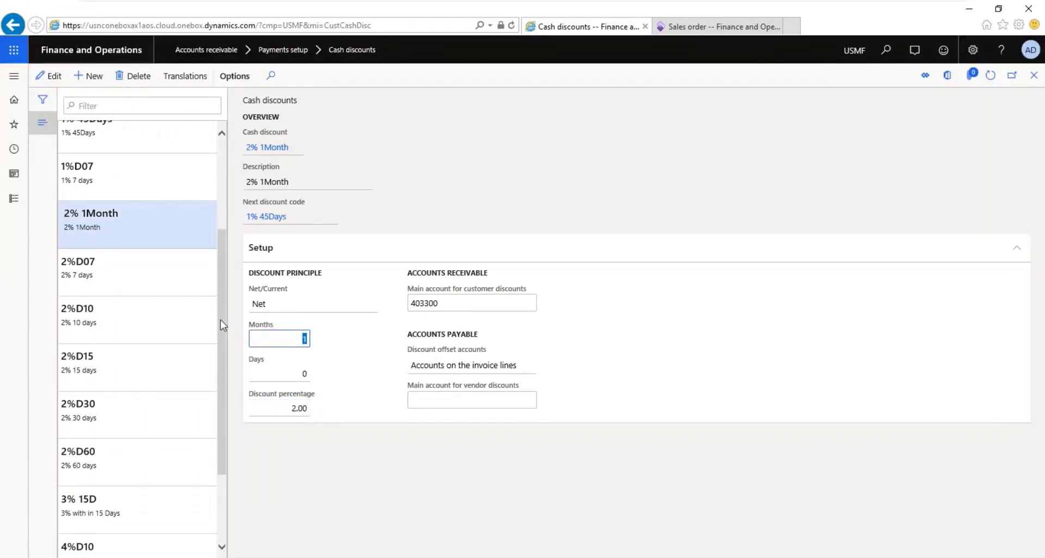
Check the days and discount percentage of the 1% 45Days cash discount against the tiers in the Notepad notes
left_click_drag(220, 320, 227, 183)
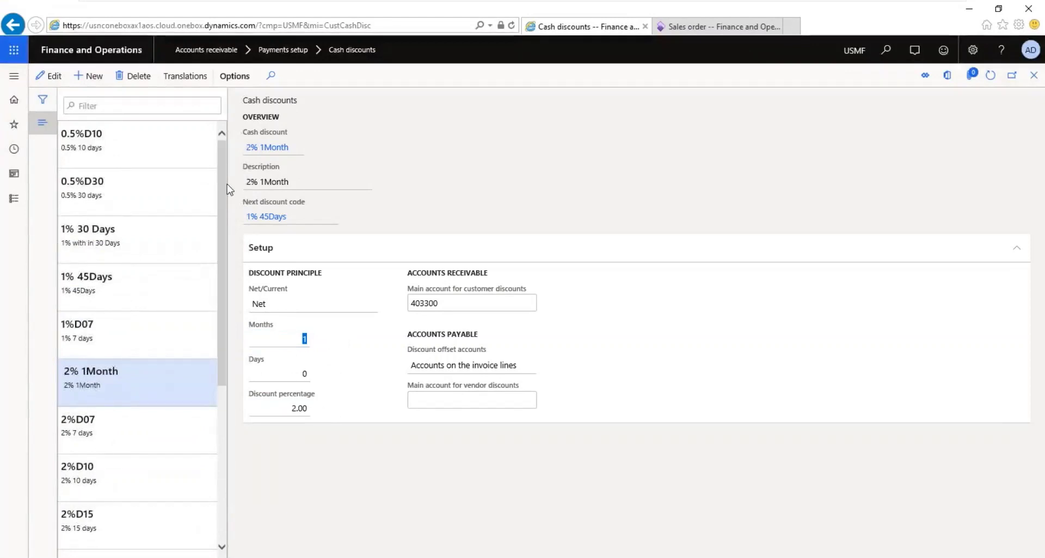
left_click(121, 274)
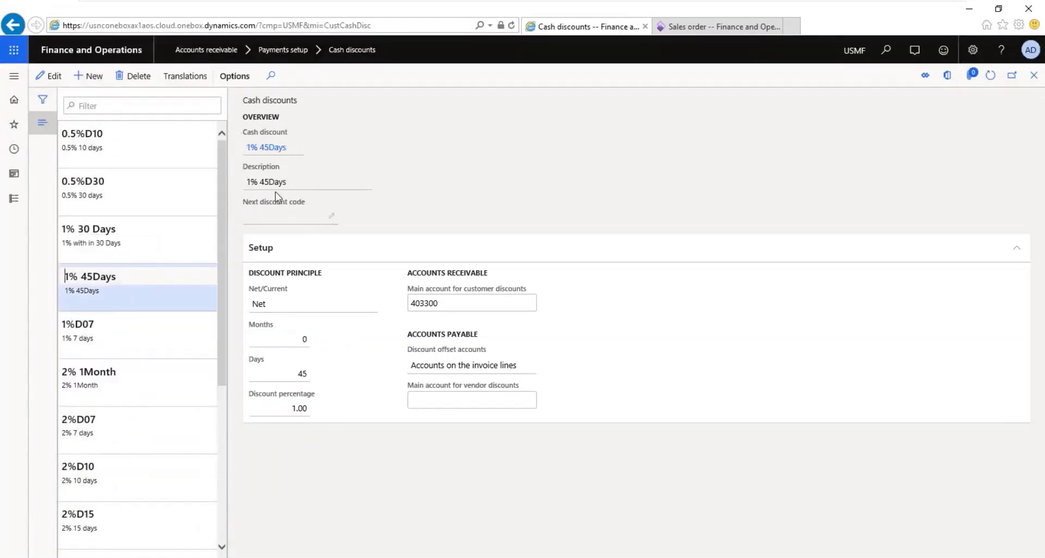
left_click(285, 374)
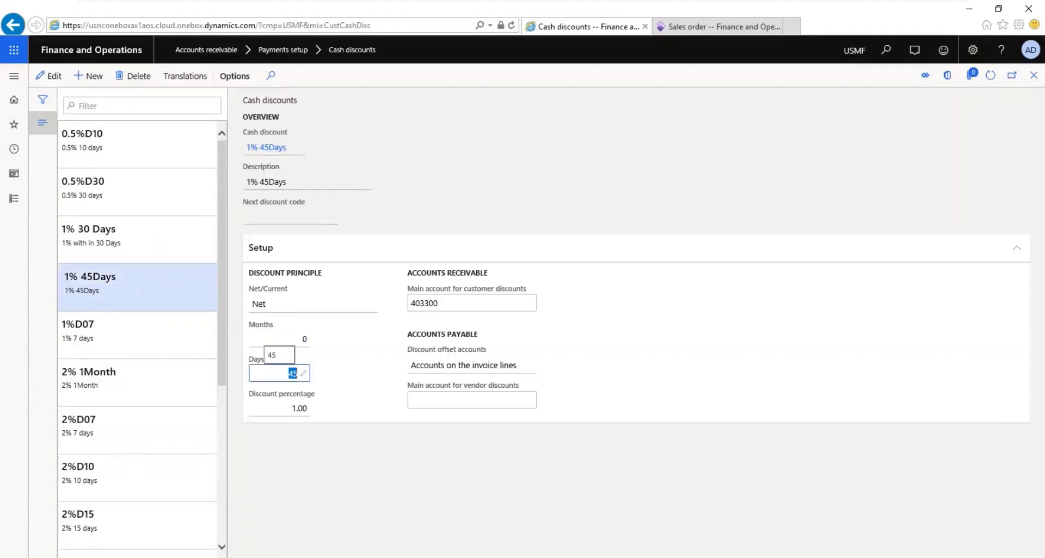
left_click(286, 408)
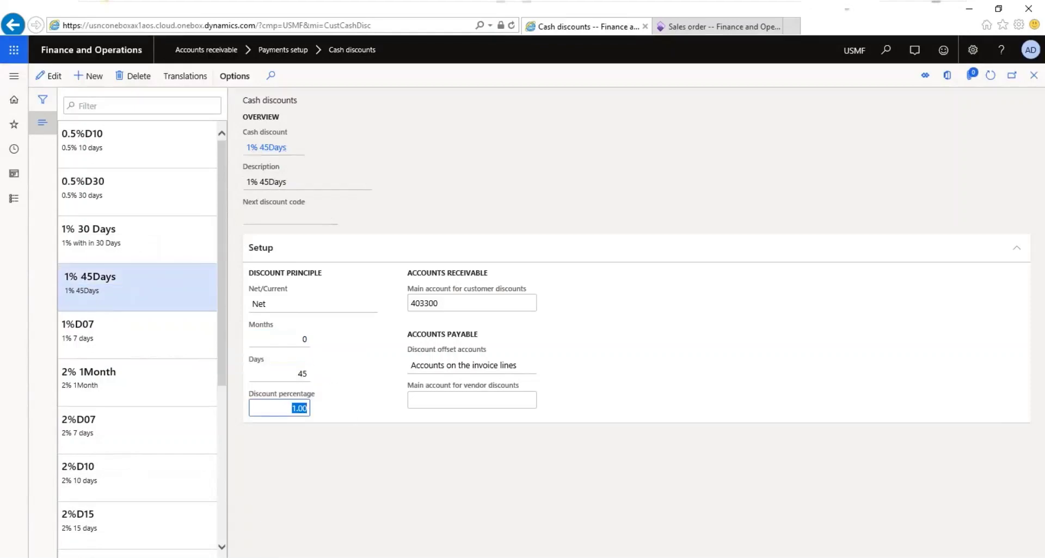
key("alt+Tab")
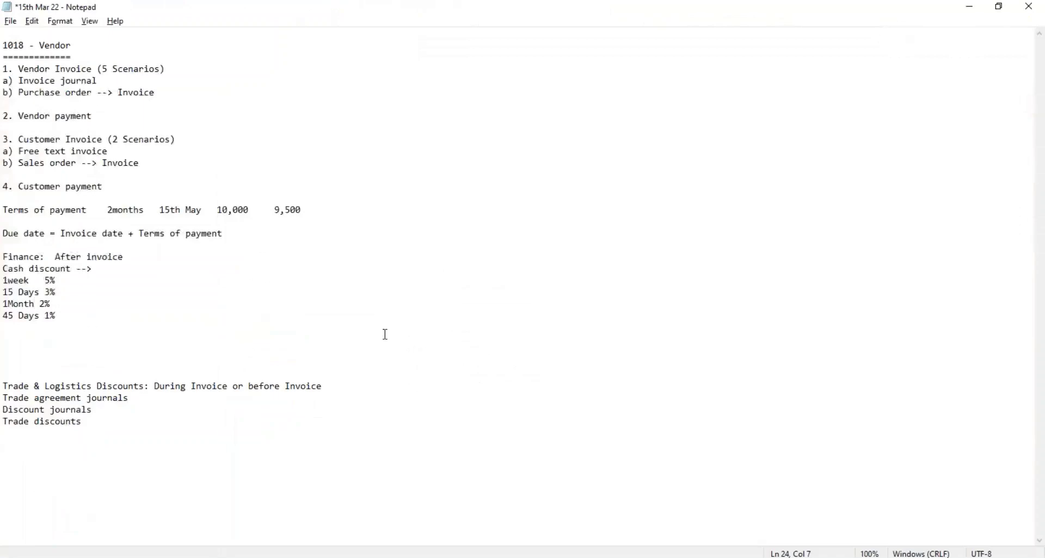
key("alt+Tab")
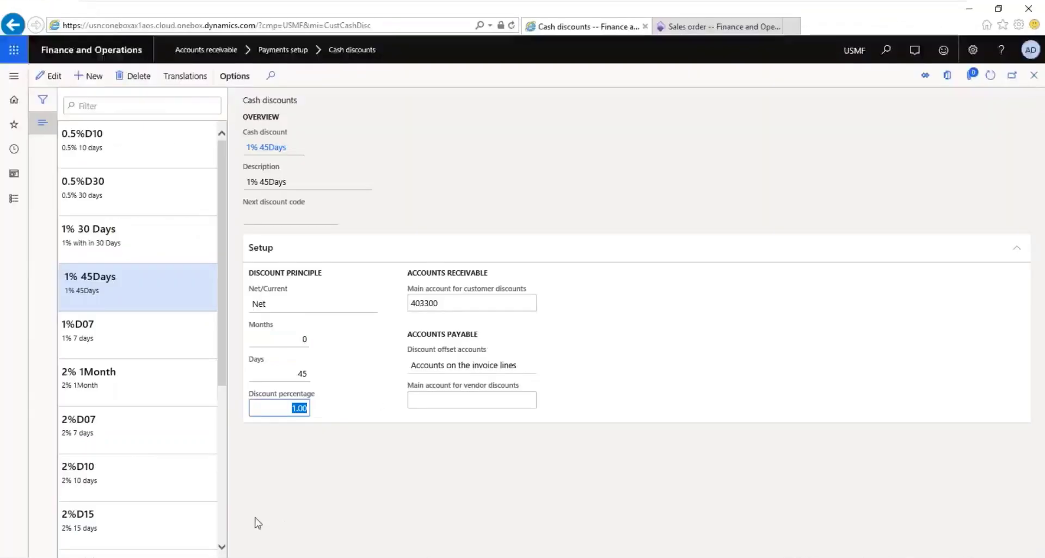
Trace the next discount codes from 5%7D through 3% 15D and 2% 1Month to 1% 45Days
scroll(221, 521, "down", 5)
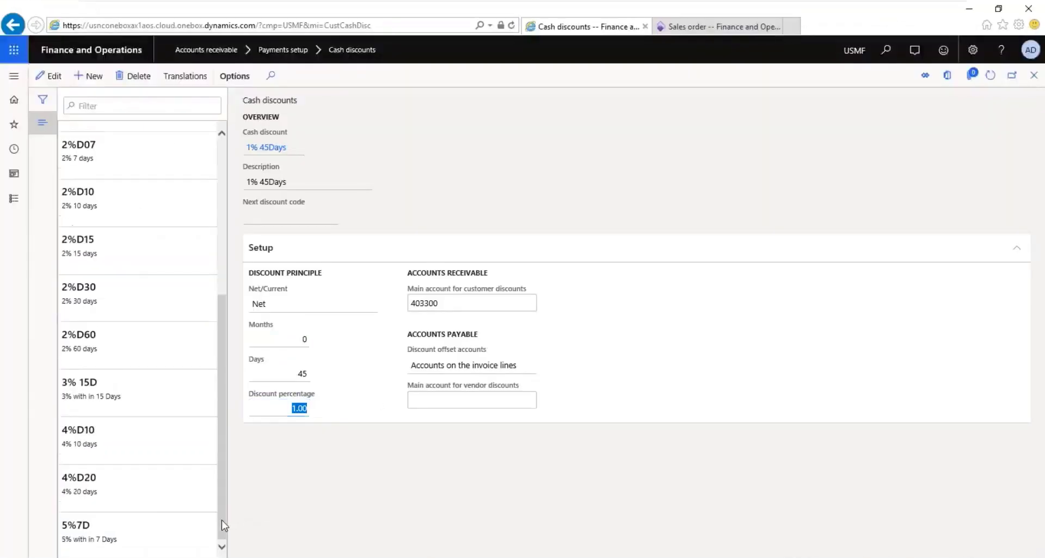
left_click(121, 532)
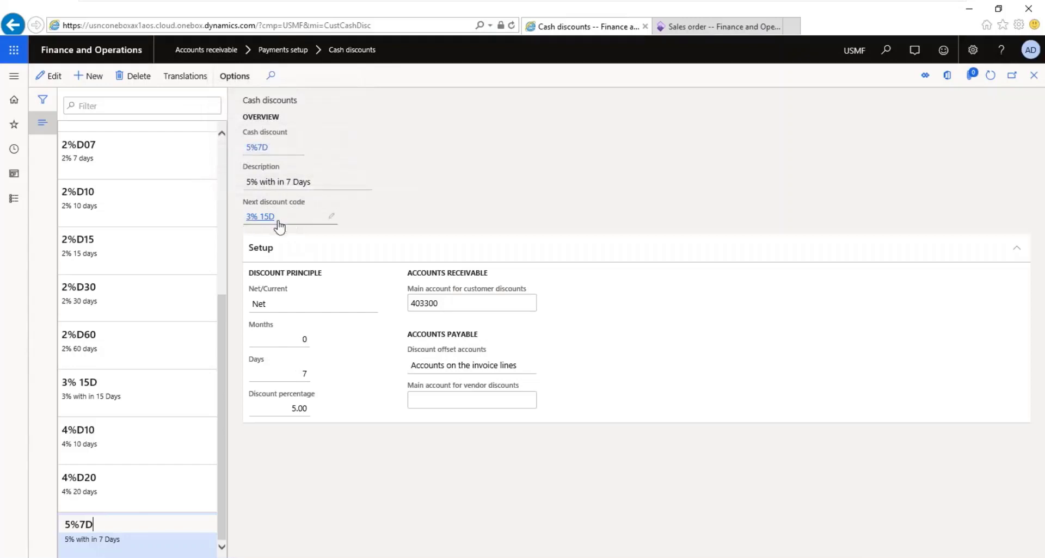
left_click(96, 402)
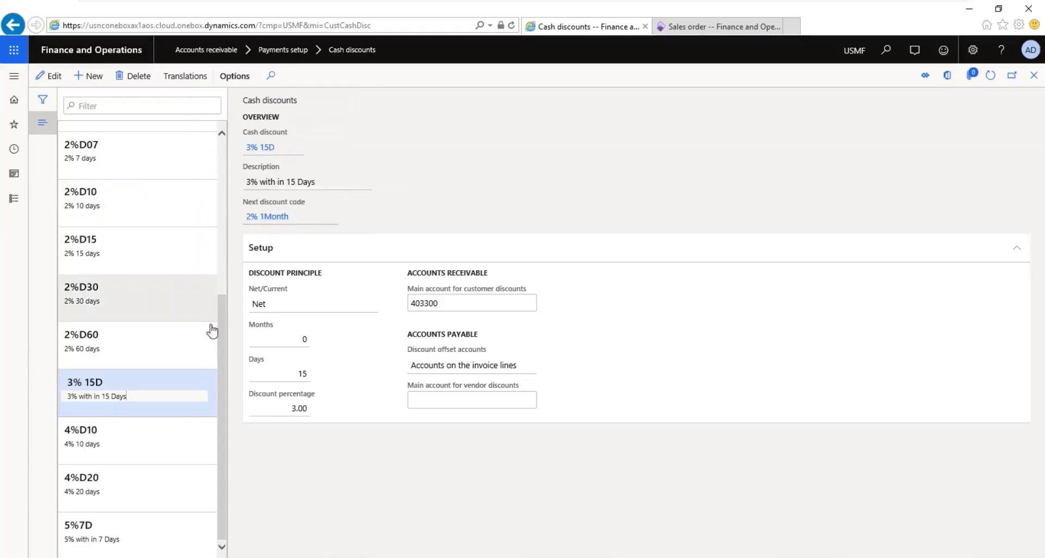
scroll(220, 277, "up", 2)
scroll(221, 277, "up", 1)
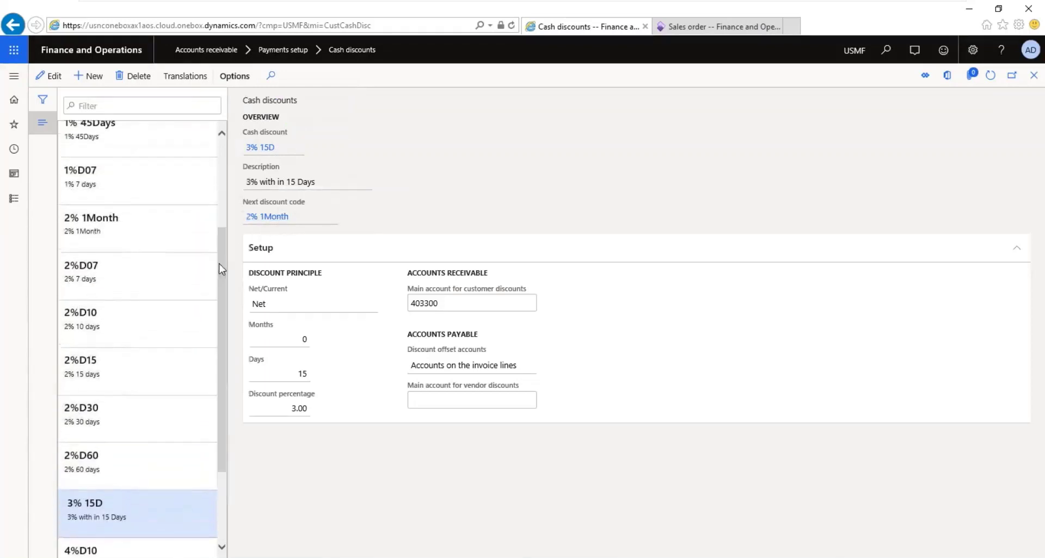
left_click(146, 245)
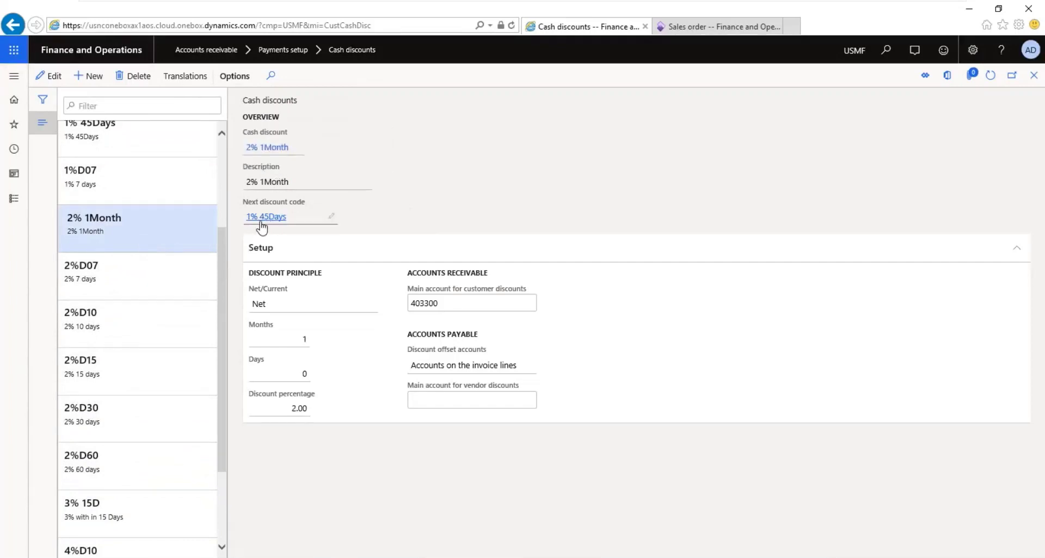
scroll(223, 268, "up", 2)
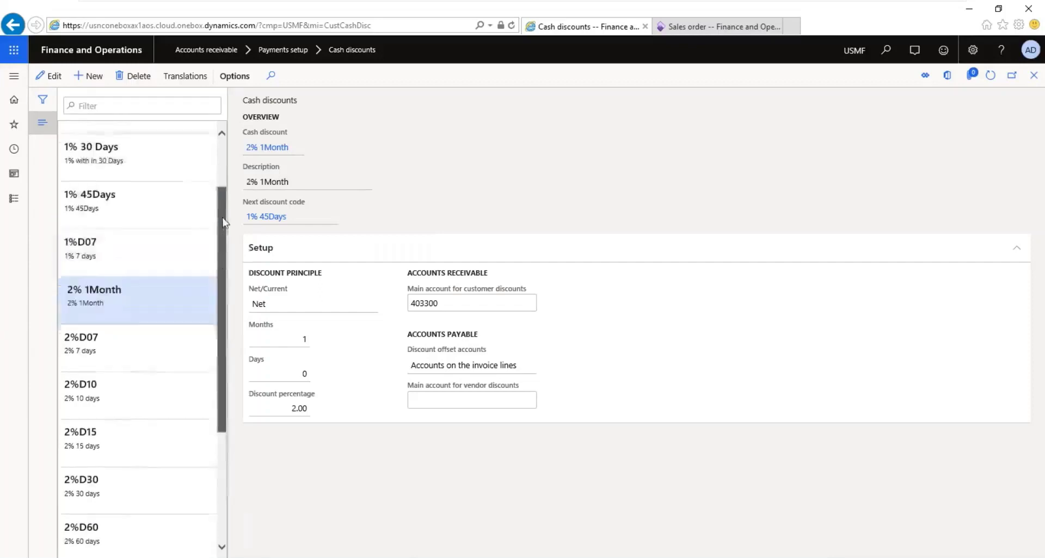
left_click(123, 214)
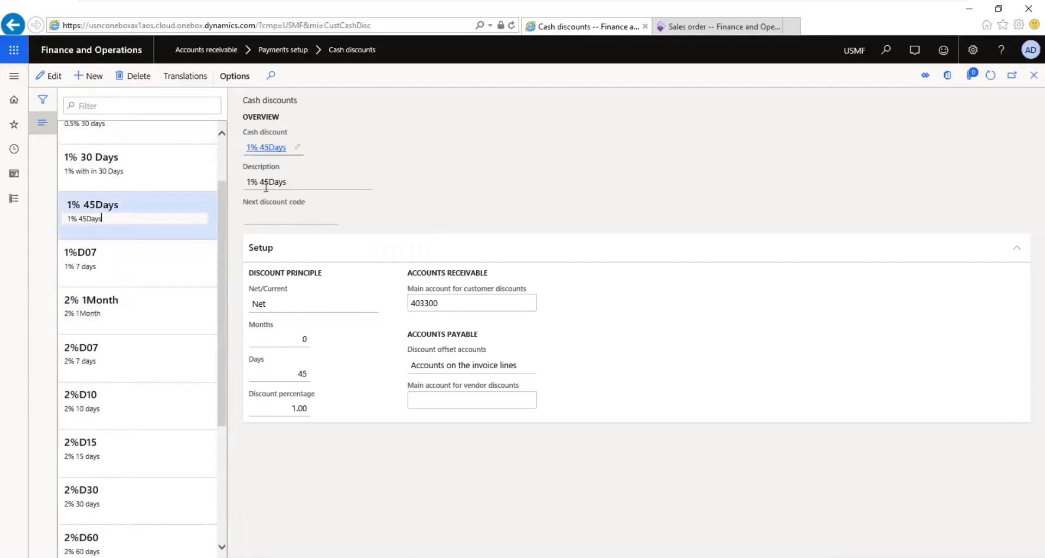
left_click(290, 214)
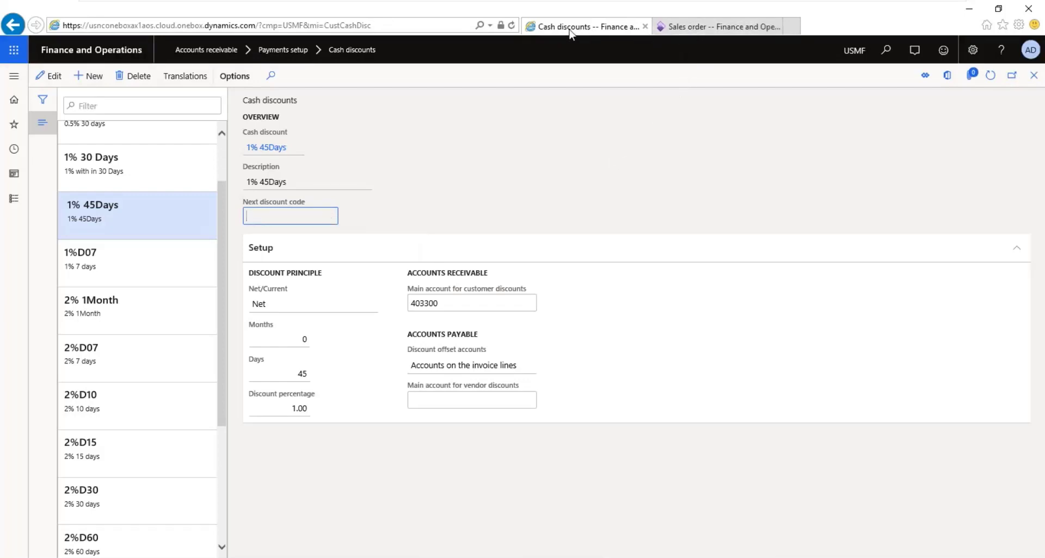
Open the All customers list in the Accounts receivable module
left_click(14, 199)
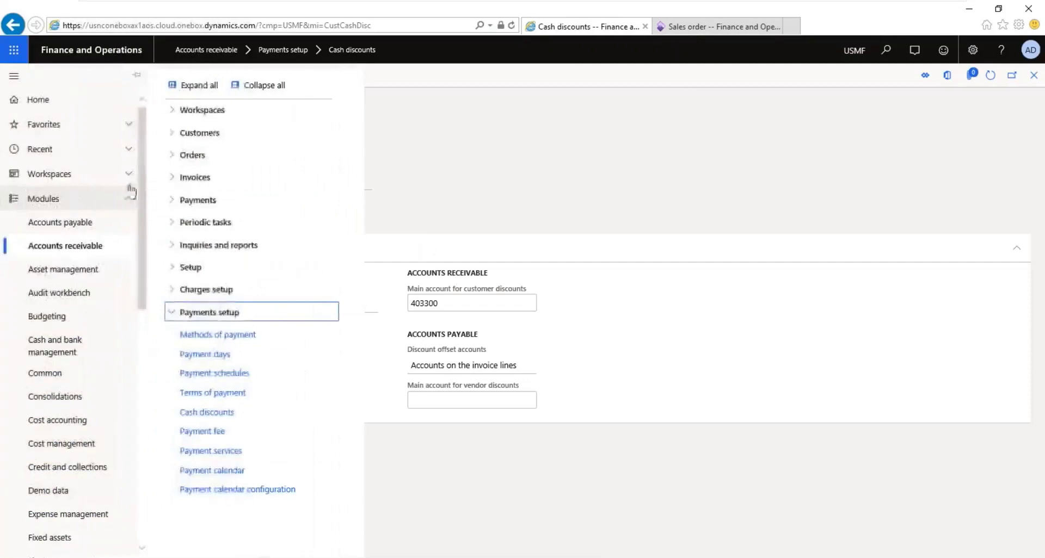
left_click(212, 138)
left_click(38, 100)
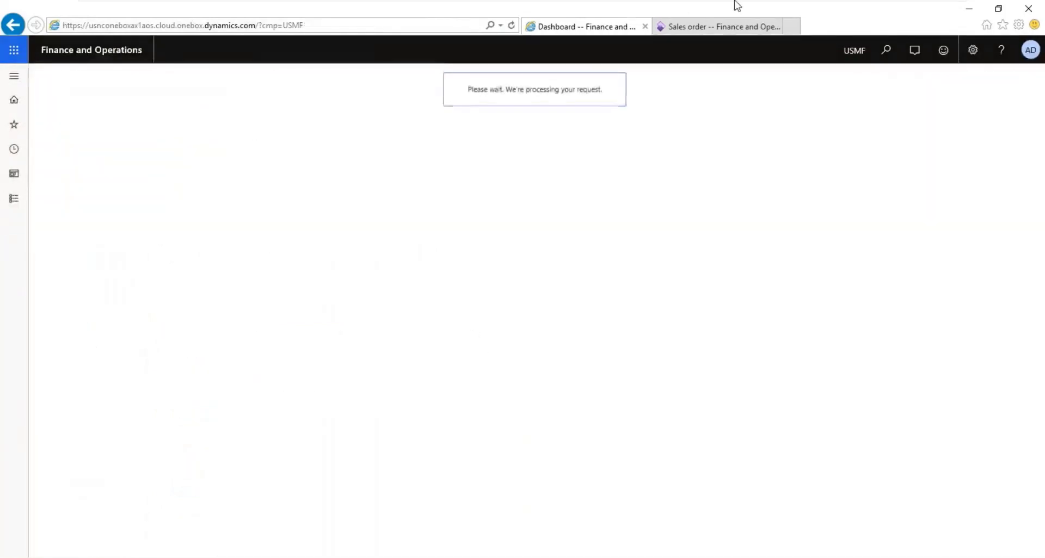
Switch to Notepad, add a line with the customer account number and "Customer" below "4. Customer payment", and save the notes
mouse_move(840, 2)
left_click(915, 13)
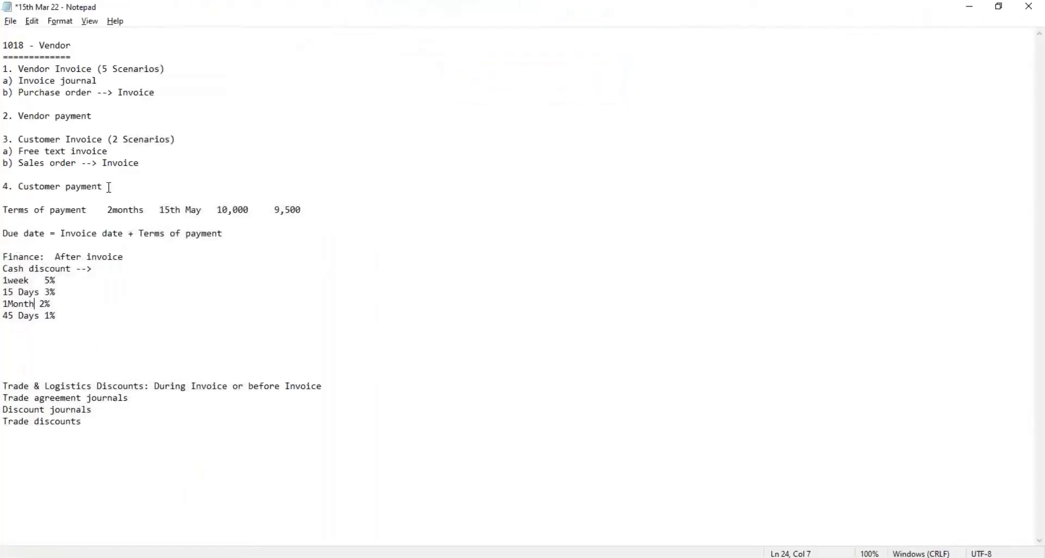
key("Return")
key("Return")
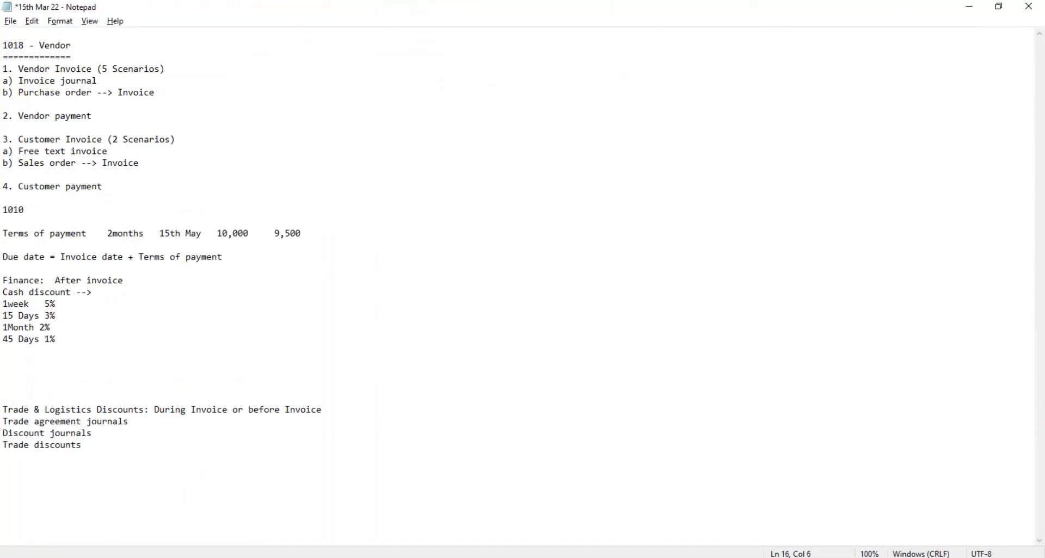
type("1010 Customer")
key("ctrl+s")
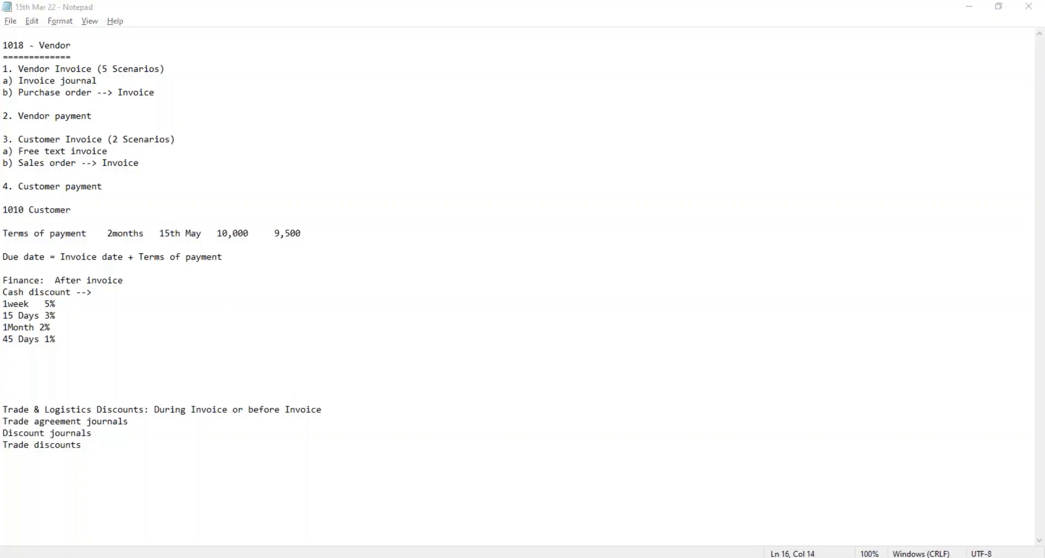
Switch back to Finance and Operations and open the Ramky enterprises customer record
key("alt+Tab")
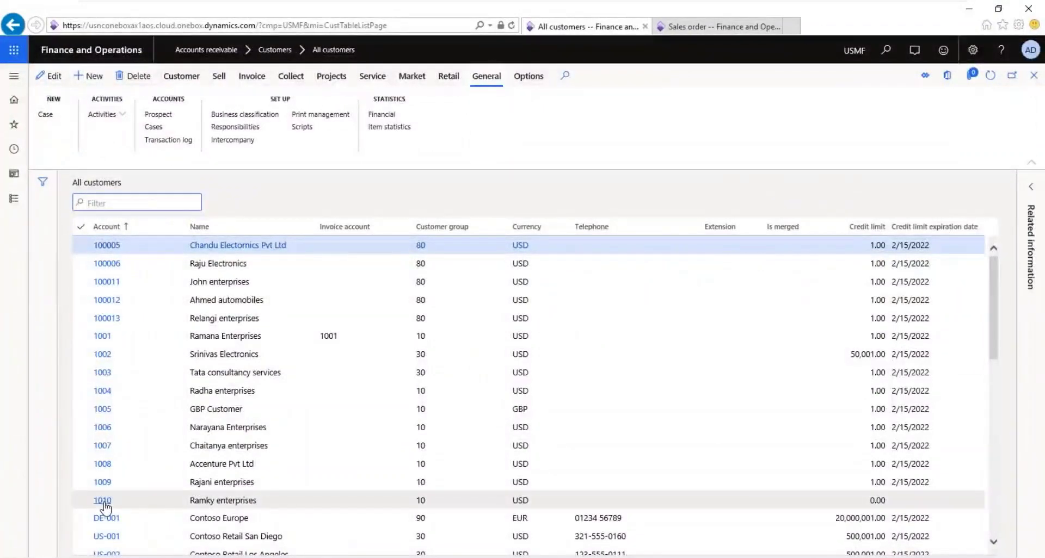
left_click(105, 504)
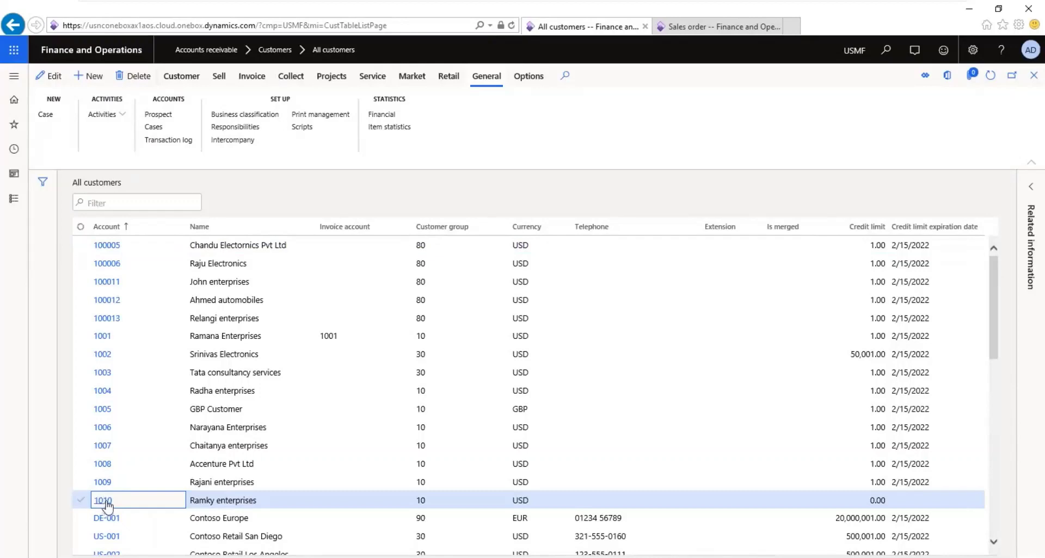
left_click(109, 505)
left_click(351, 185)
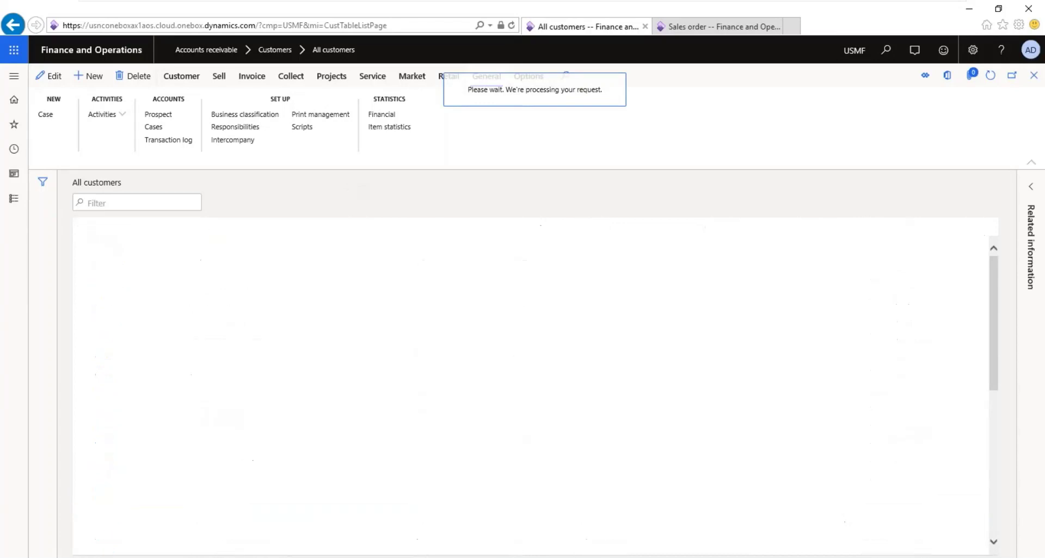
Set the cash discount in Ramky enterprises' payment defaults to 5%7D and save the customer record
left_click(54, 79)
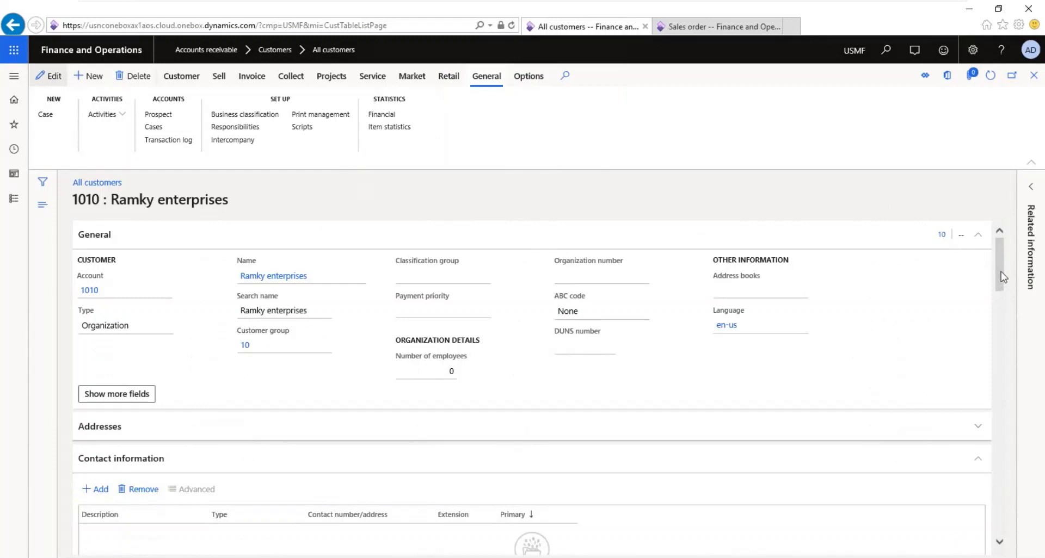
key("F2")
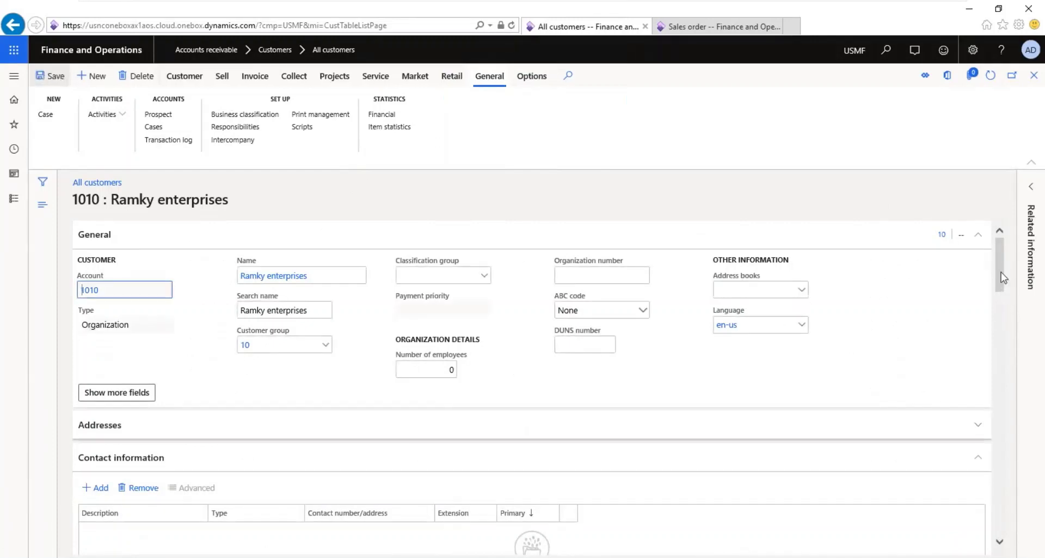
left_click_drag(1001, 282, 1000, 432)
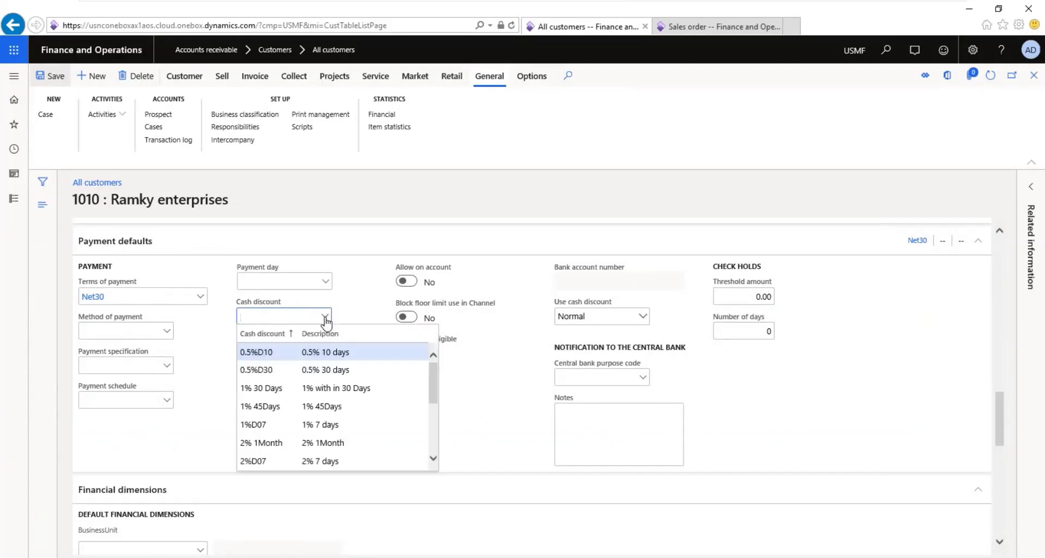
scroll(333, 405, "down", 2)
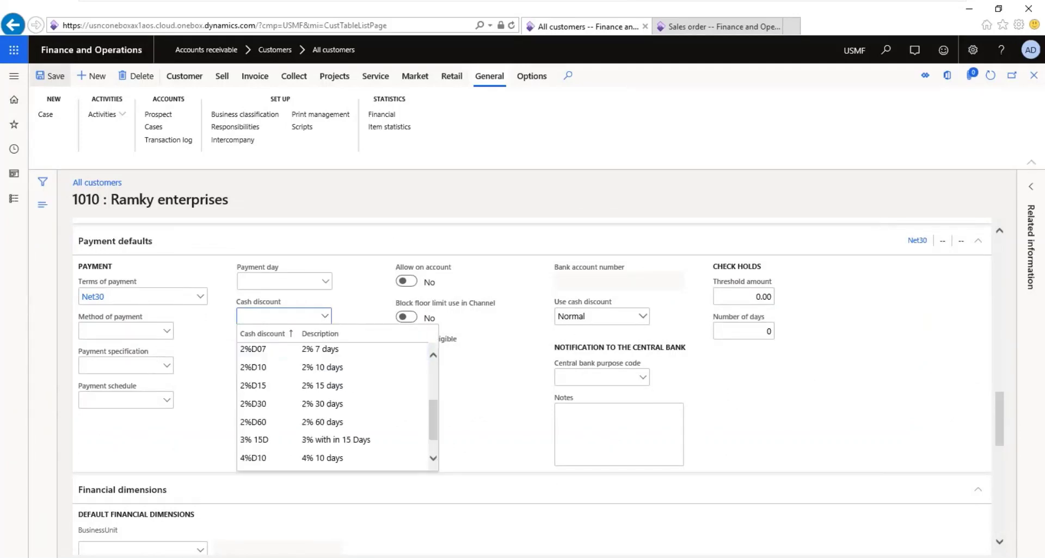
left_click(433, 458)
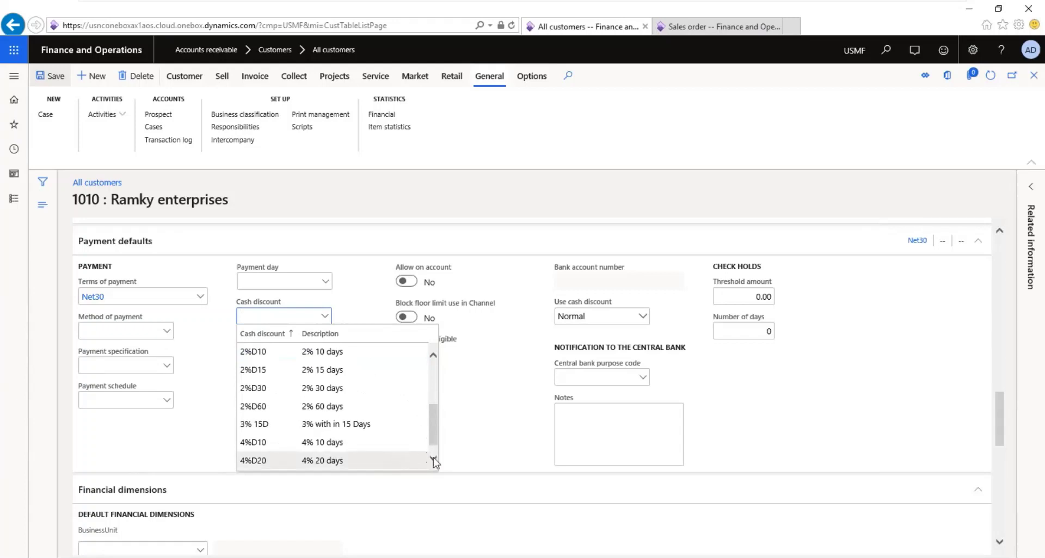
left_click(434, 459)
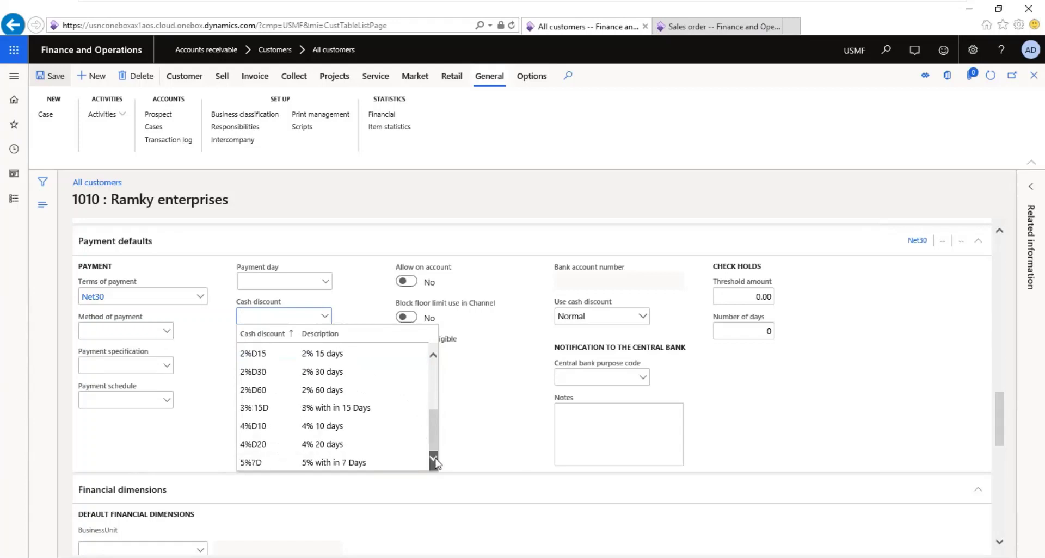
left_click(278, 464)
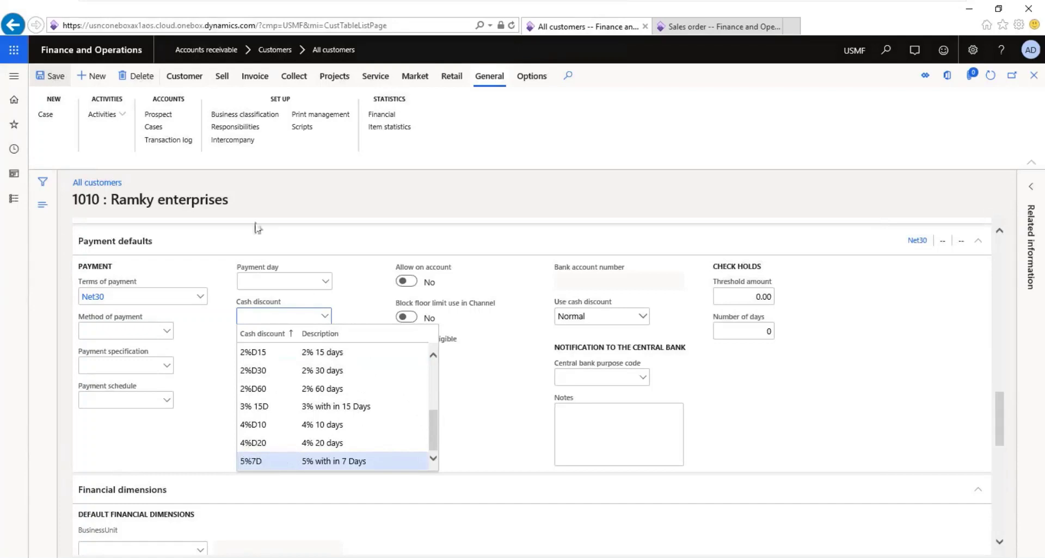
left_click(50, 78)
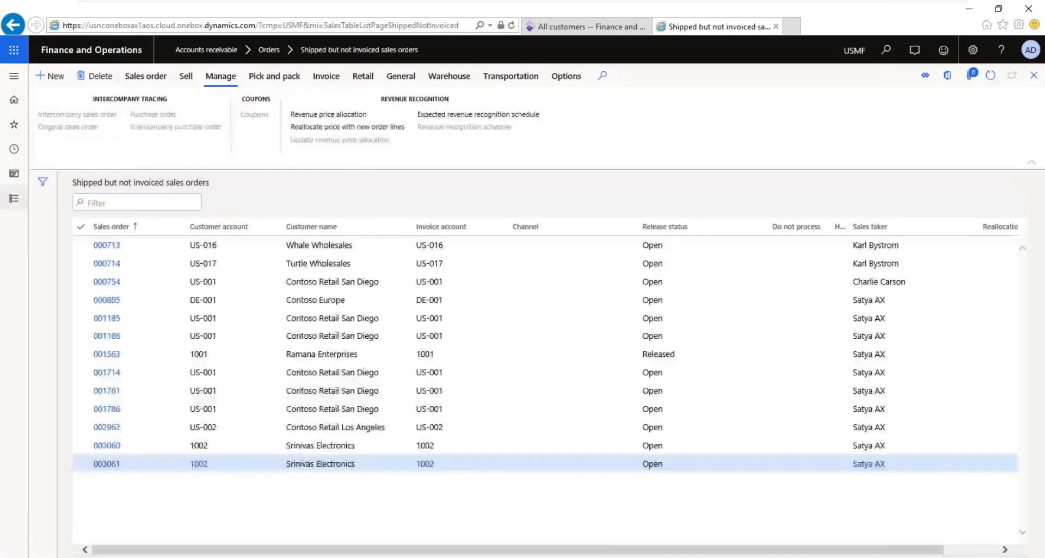
Open all free text invoices in Accounts receivable in the second browser tab and create a new invoice
left_click(14, 198)
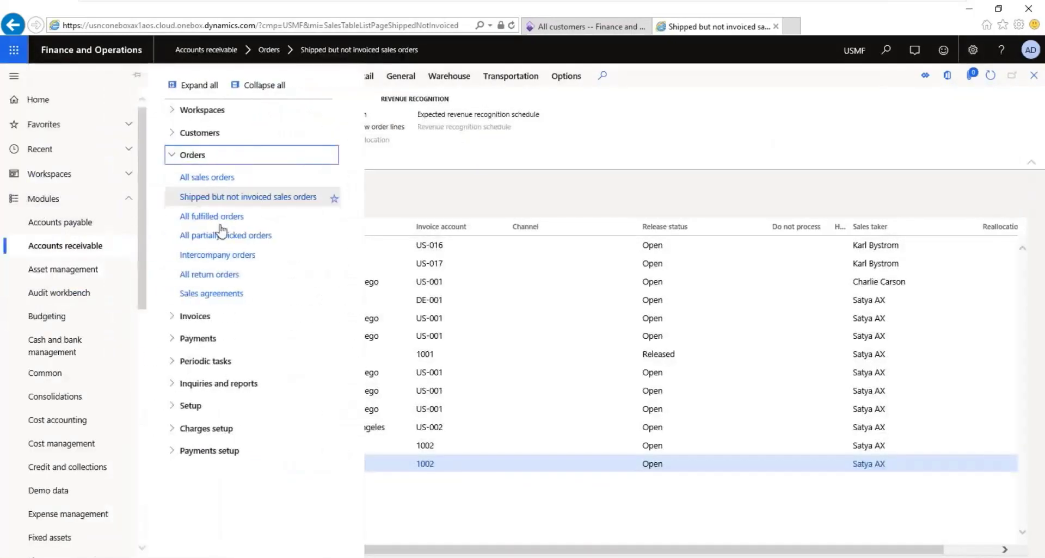
left_click(211, 317)
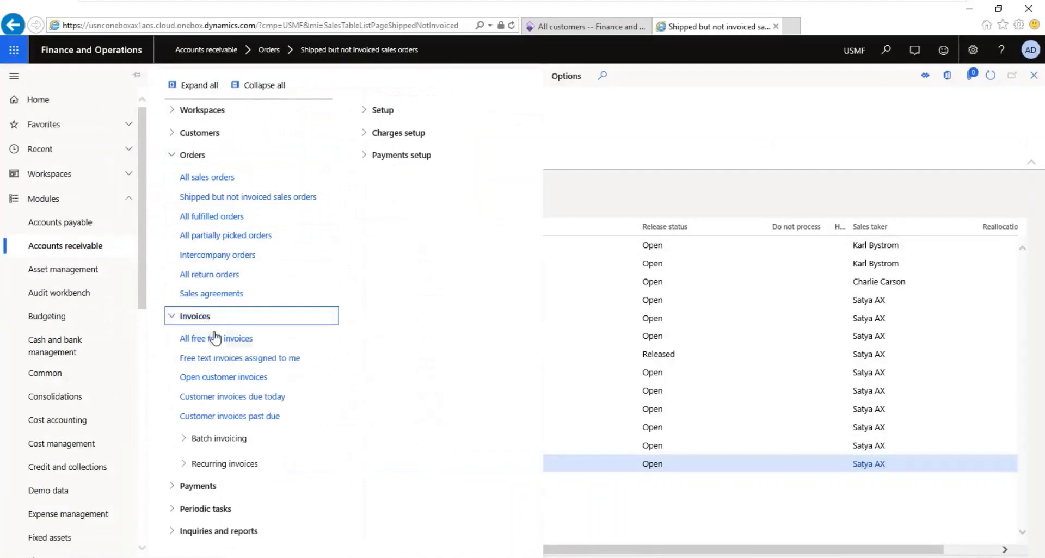
left_click(217, 339)
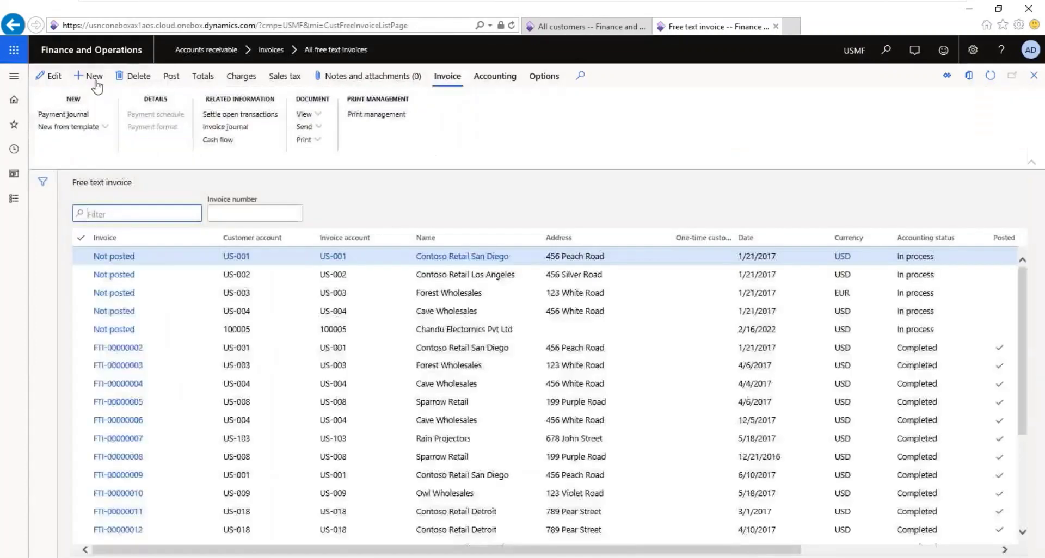
left_click(96, 77)
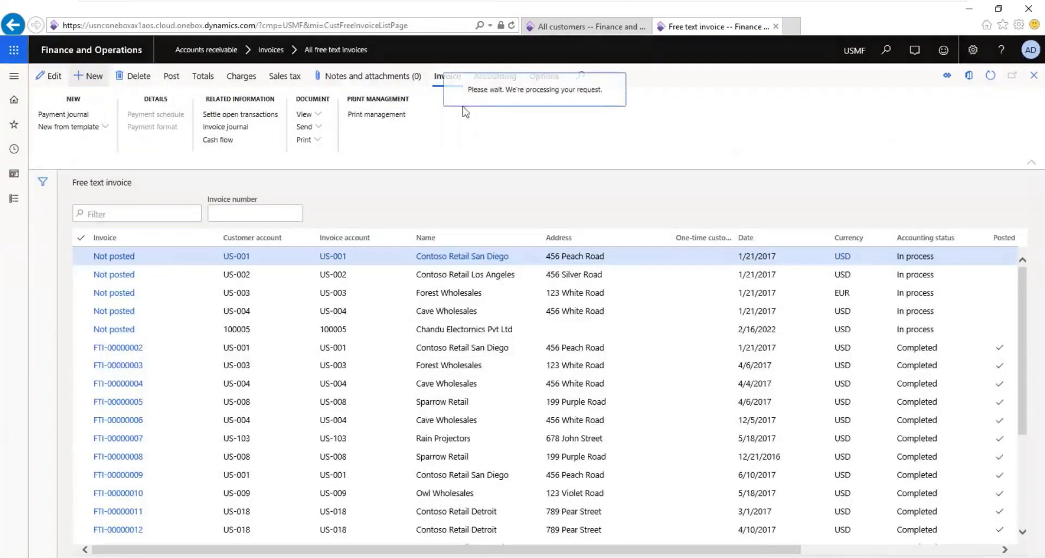
Return to the Ramky enterprises customer record and set its terms of payment to 2Months
left_click(574, 30)
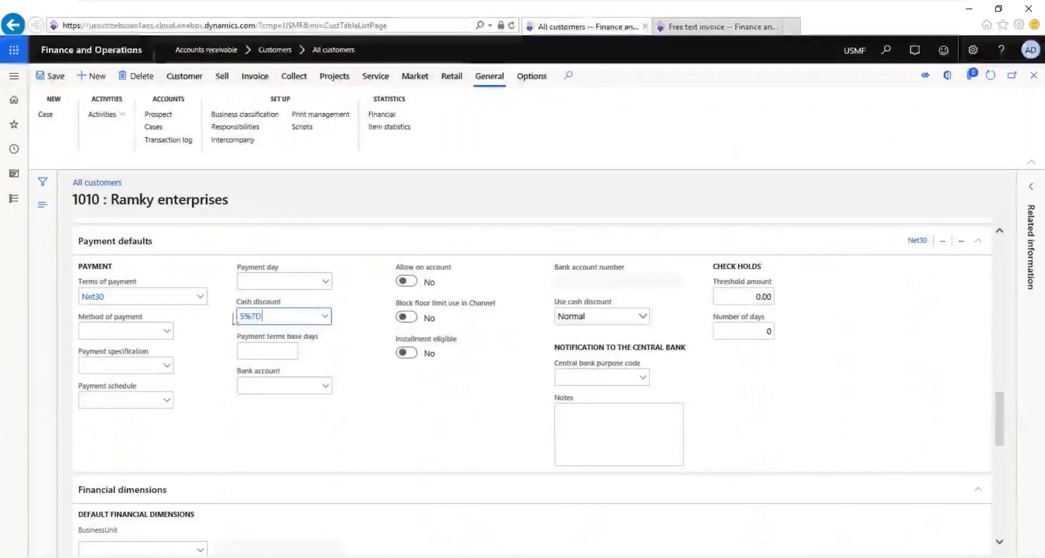
left_click(202, 297)
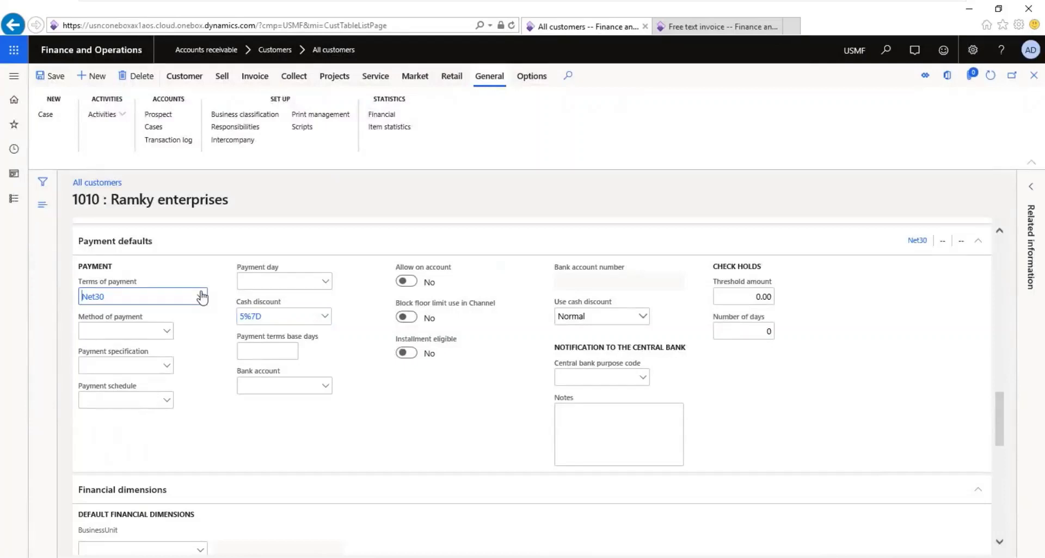
left_click(201, 297)
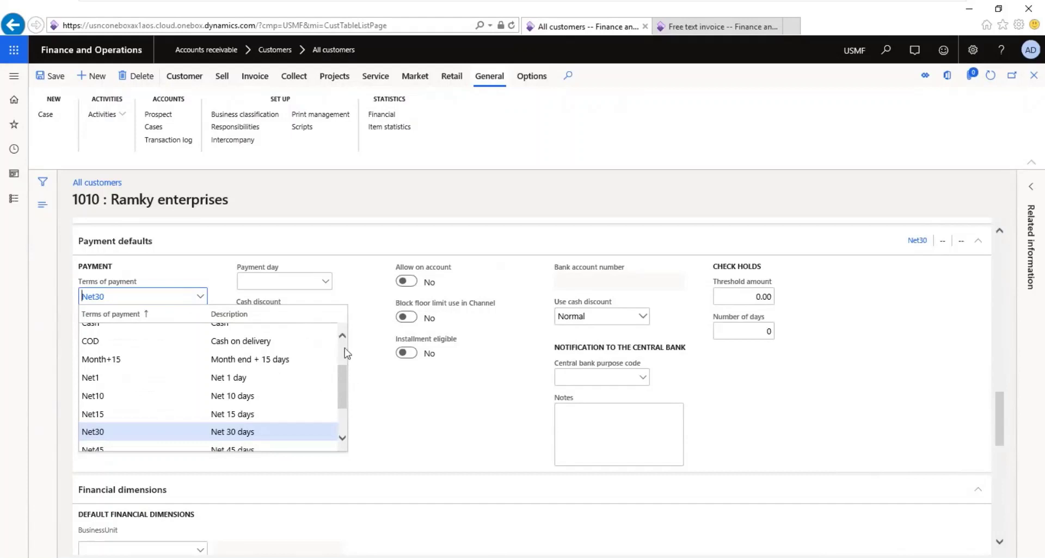
scroll(344, 335, "up", 2)
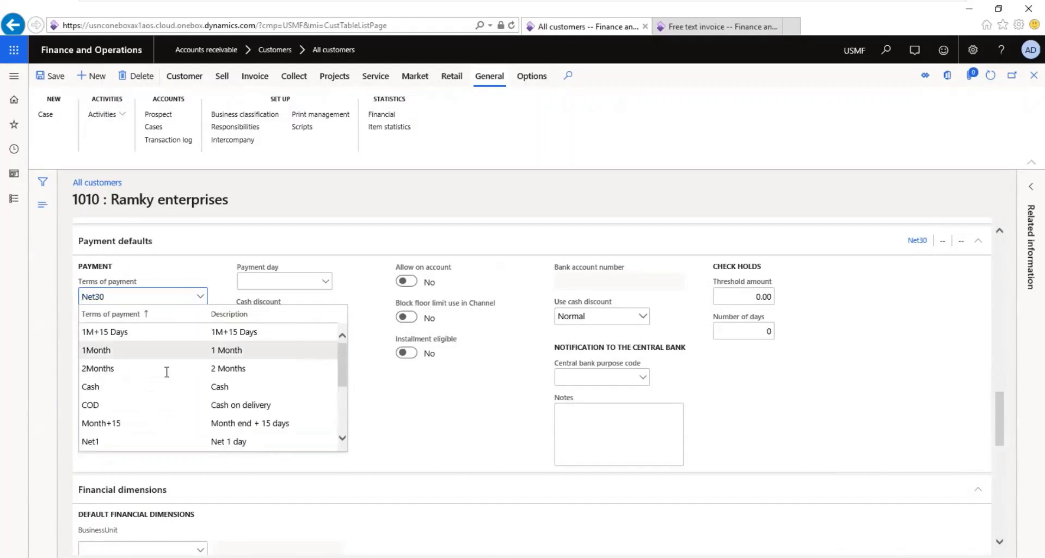
left_click(141, 371)
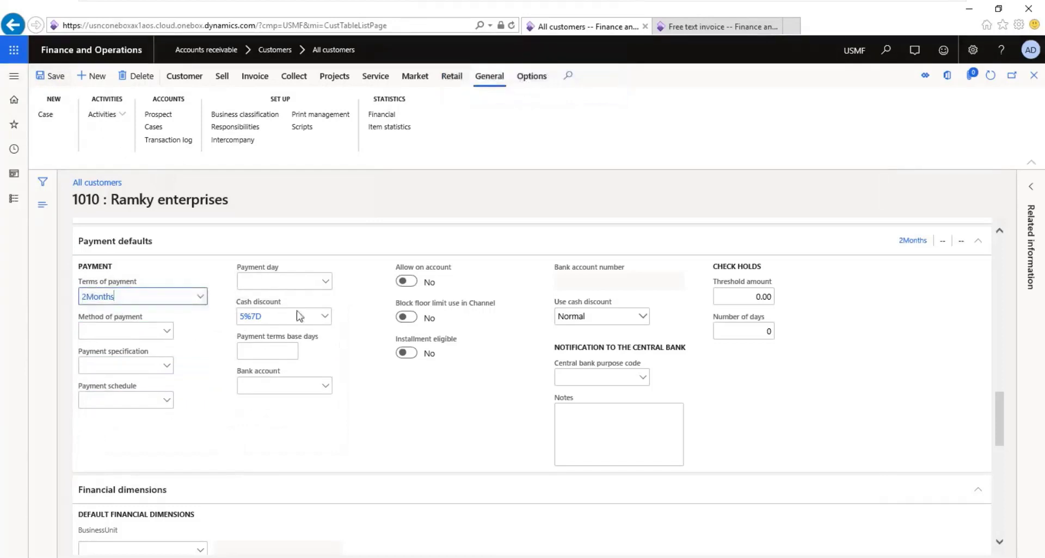
Go back to the new free text invoice and enter the Ramky enterprises customer account
left_click(694, 31)
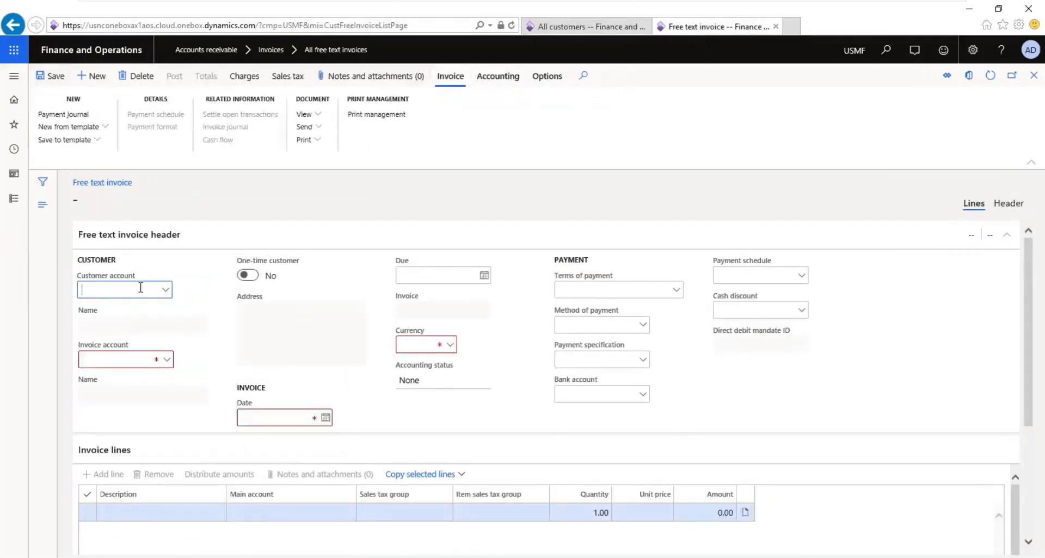
type("1010")
key("Tab")
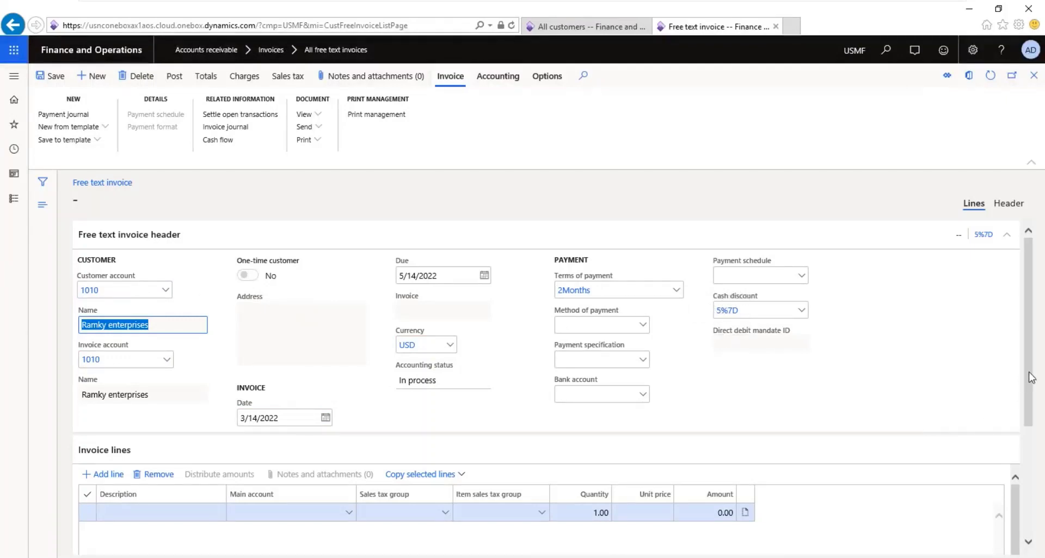
Fill in the invoice line with main account 401200 and a unit price of 10,000
left_click_drag(1030, 377, 1031, 413)
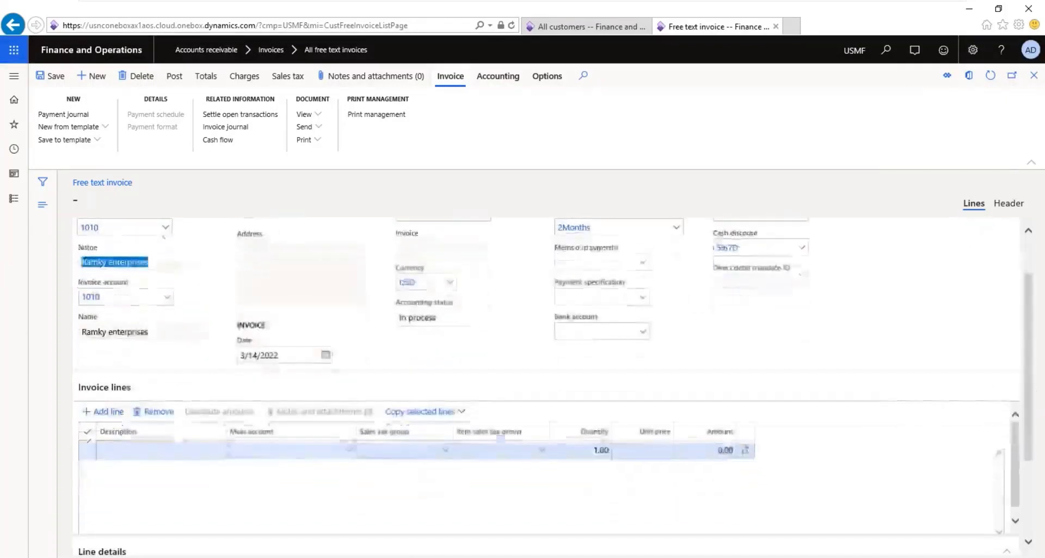
left_click(291, 450)
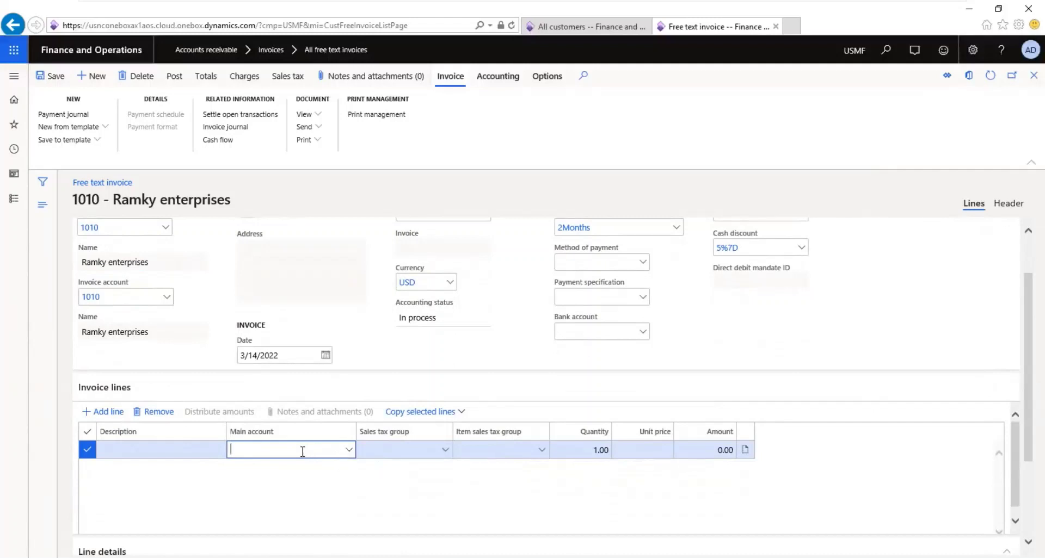
left_click(349, 450)
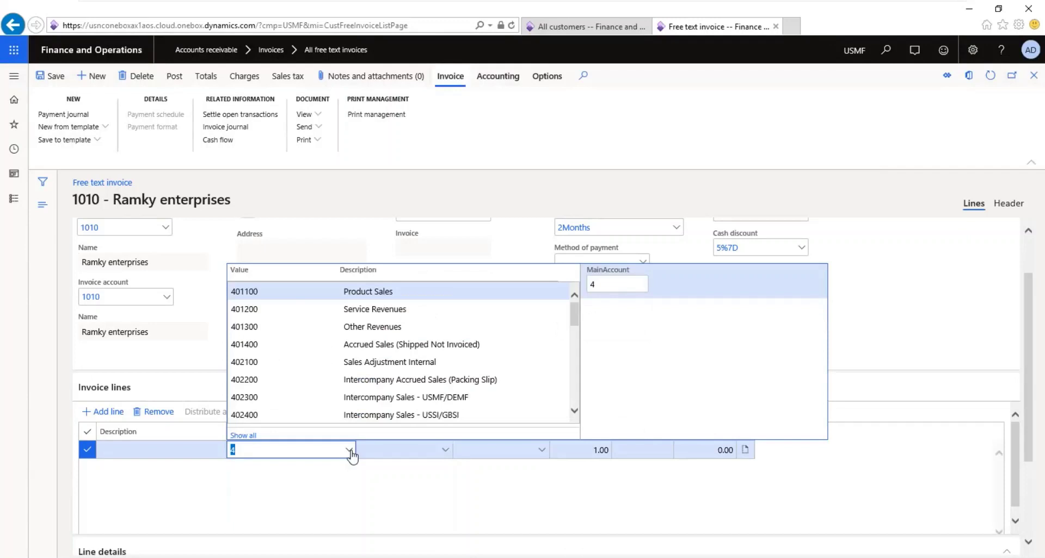
left_click(287, 307)
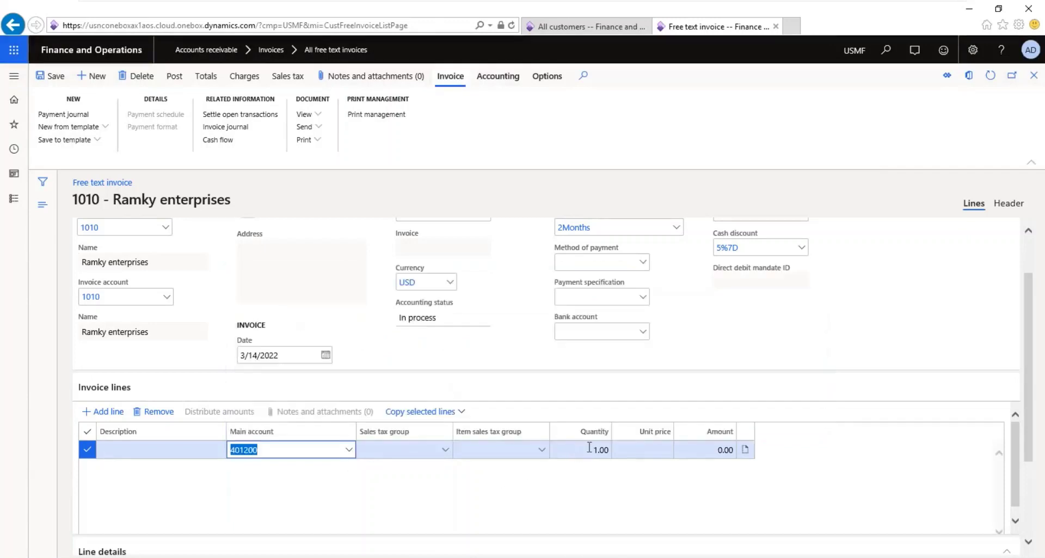
left_click(652, 452)
type("10")
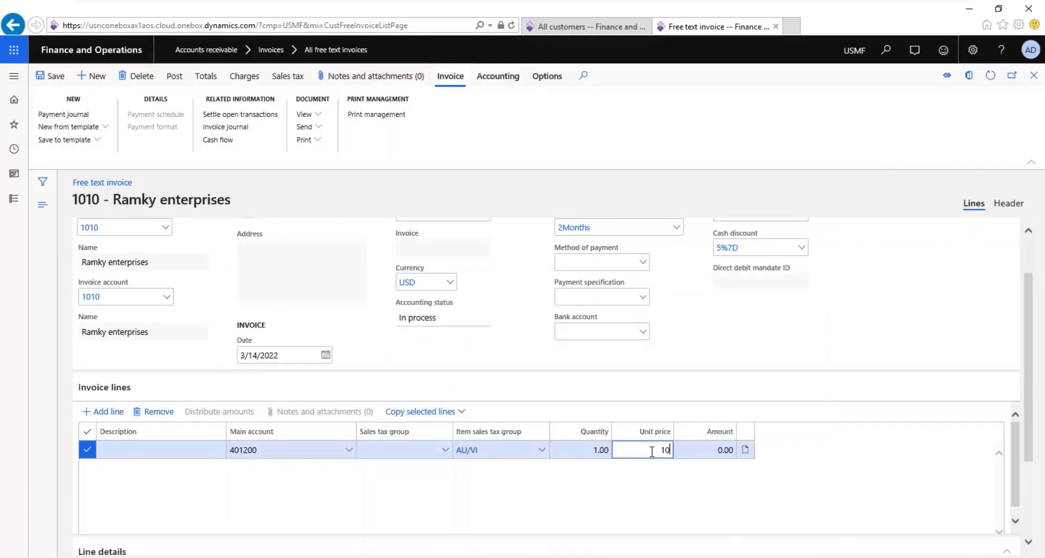
type(",000")
key("Tab")
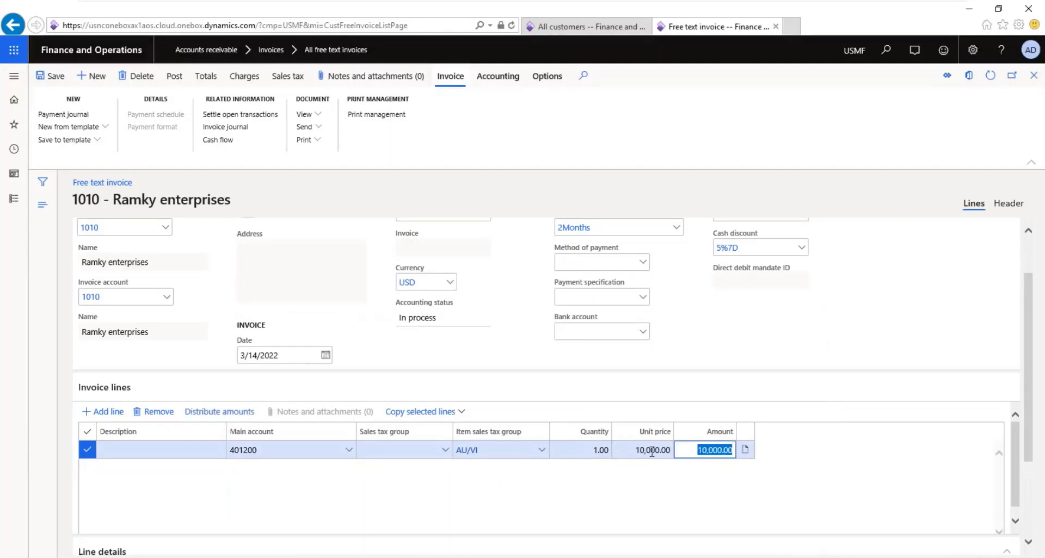
Post the free text invoice with posting enabled and the default parameters
left_click(175, 78)
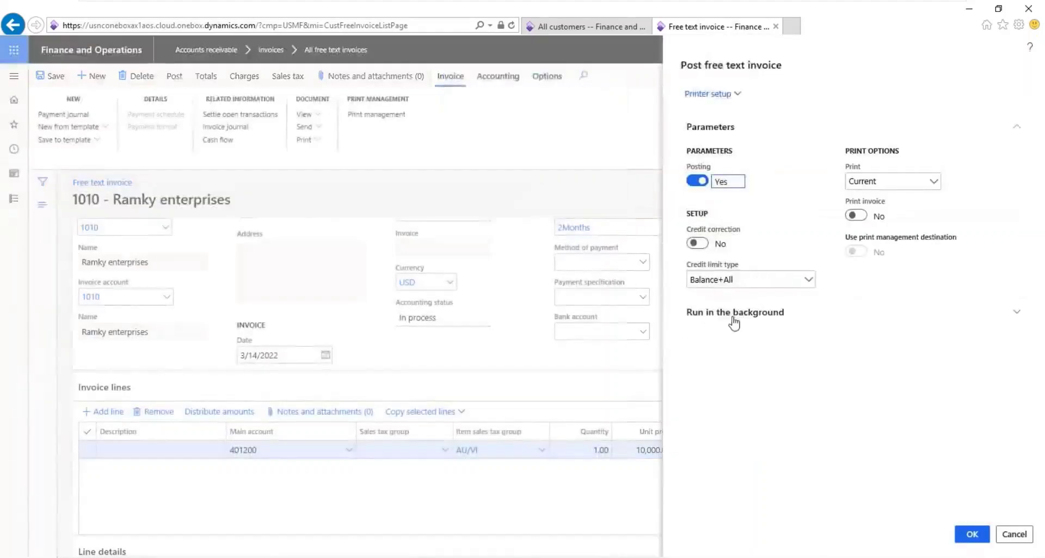
left_click(734, 319)
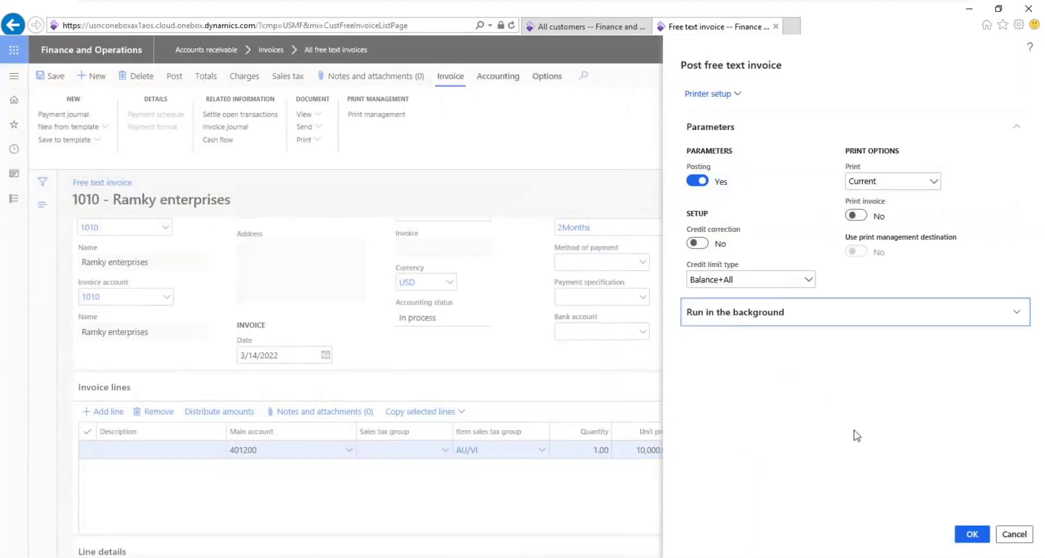
left_click(973, 536)
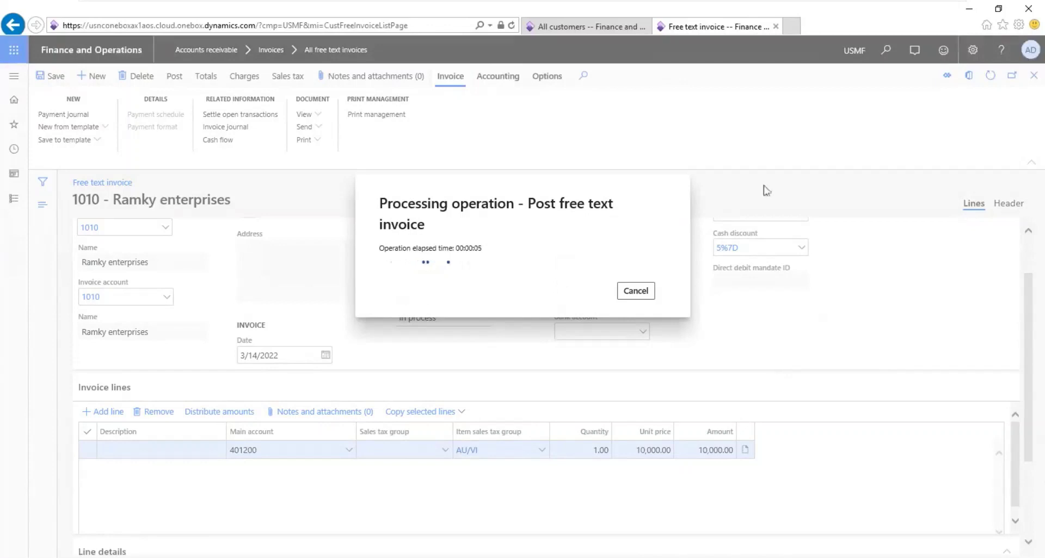
Duplicate the All customers page in a new browser tab while the invoice posts
right_click(590, 26)
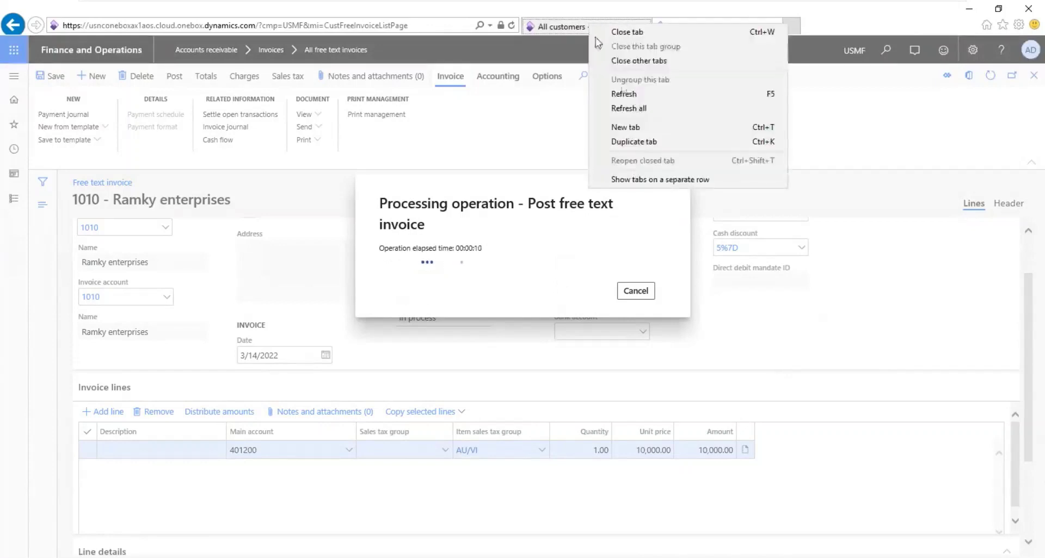
left_click(644, 142)
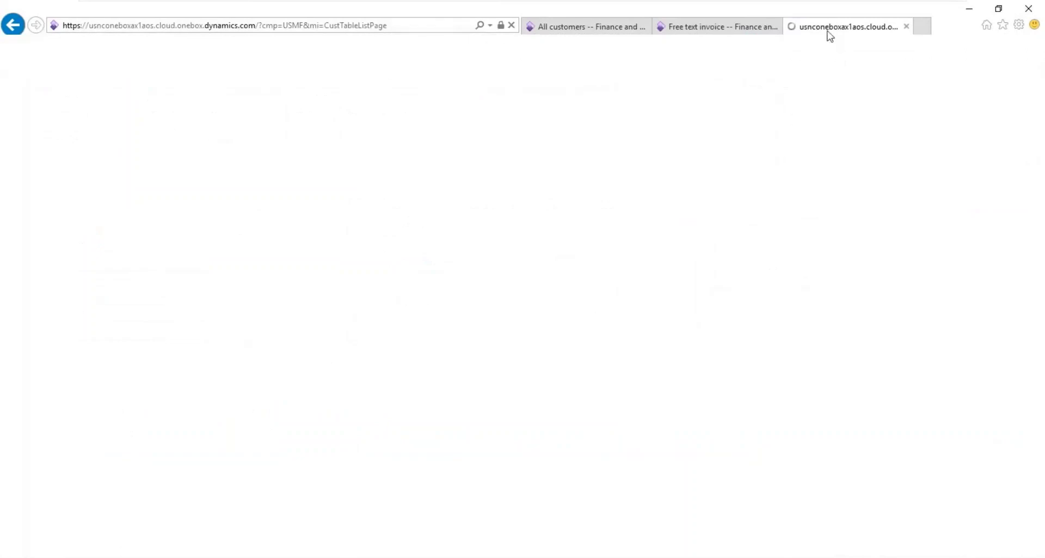
left_click(716, 29)
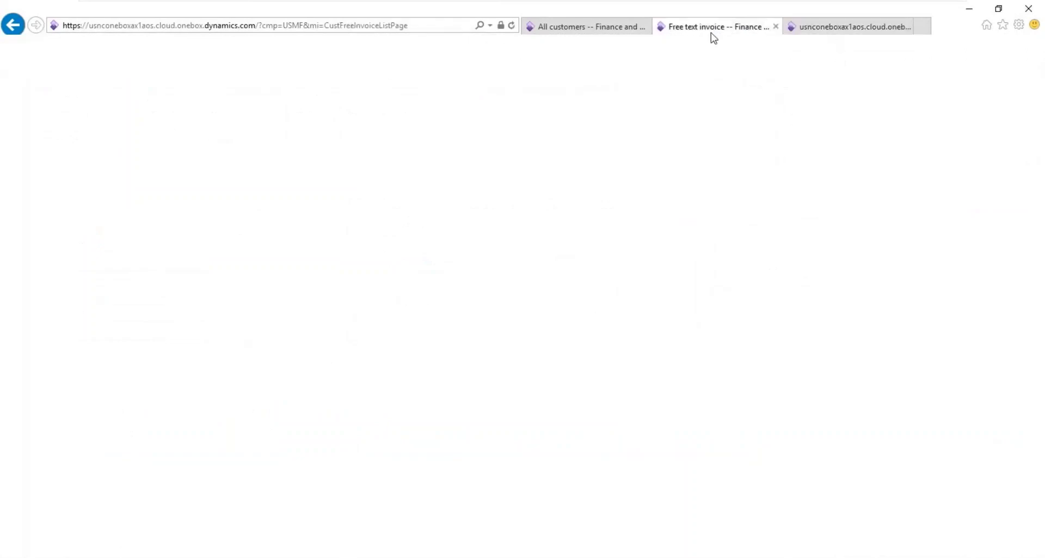
key("ctrl+Tab")
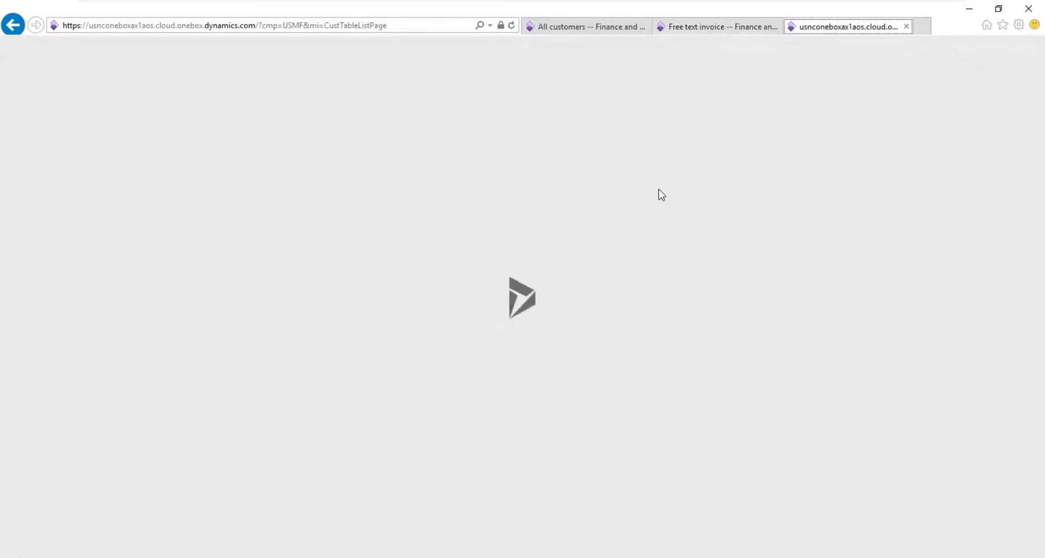
Return to the posted free text invoice and open its voucher transactions from the invoice journal
left_click(703, 33)
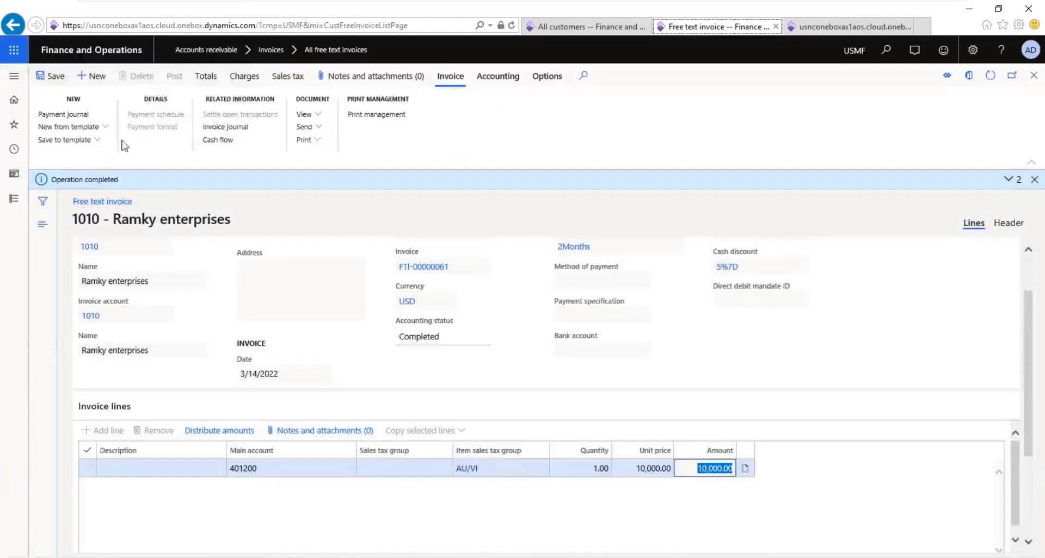
left_click(220, 128)
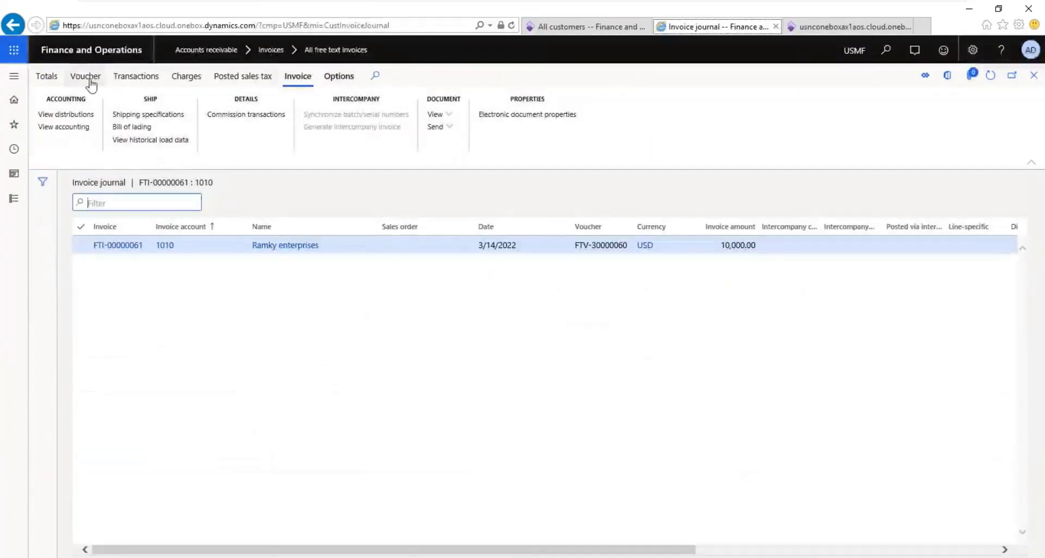
left_click(87, 76)
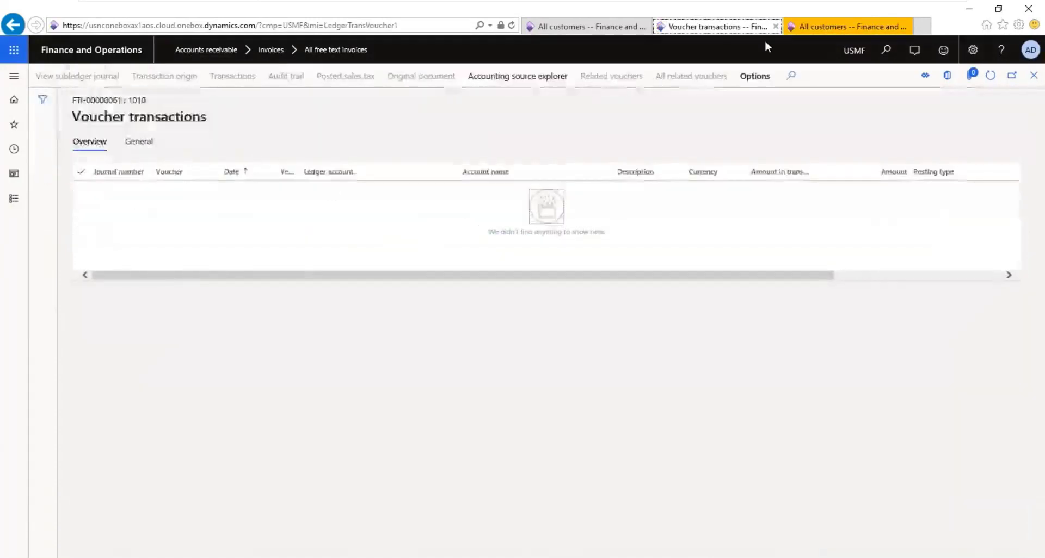
In the duplicated All customers tab, open General ledger's periodic task for subledger journal entries not yet transferred
left_click(817, 32)
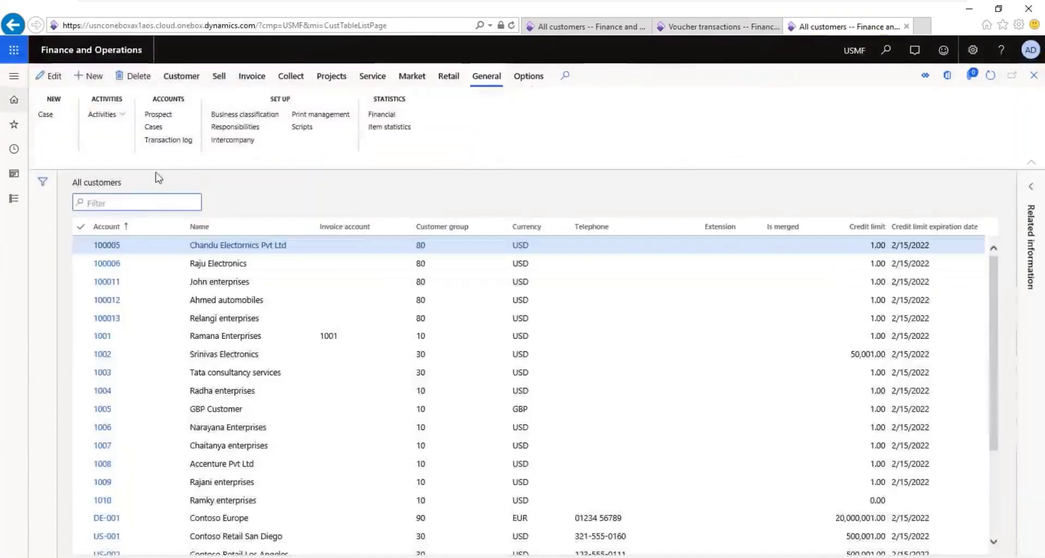
left_click(14, 200)
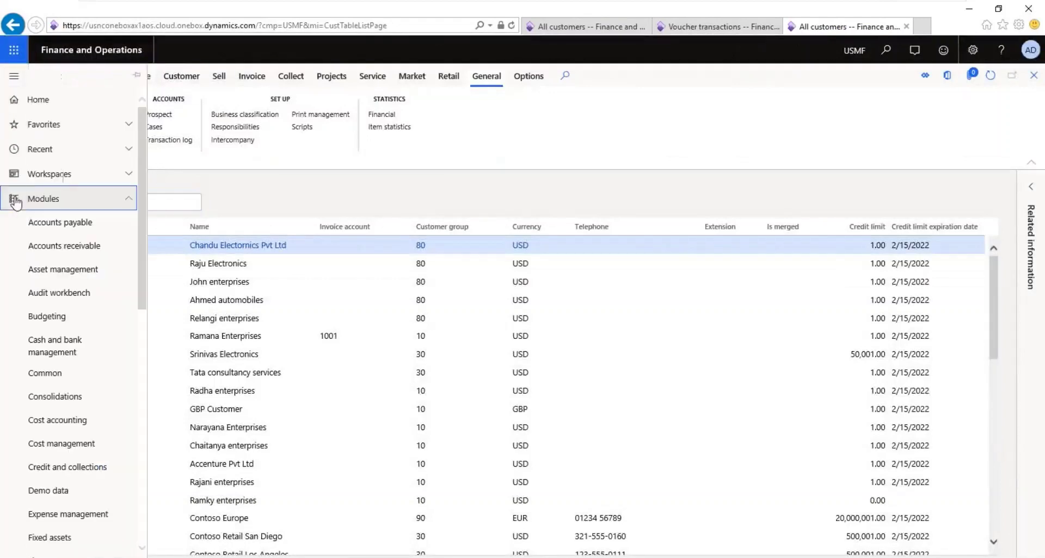
left_click(140, 378)
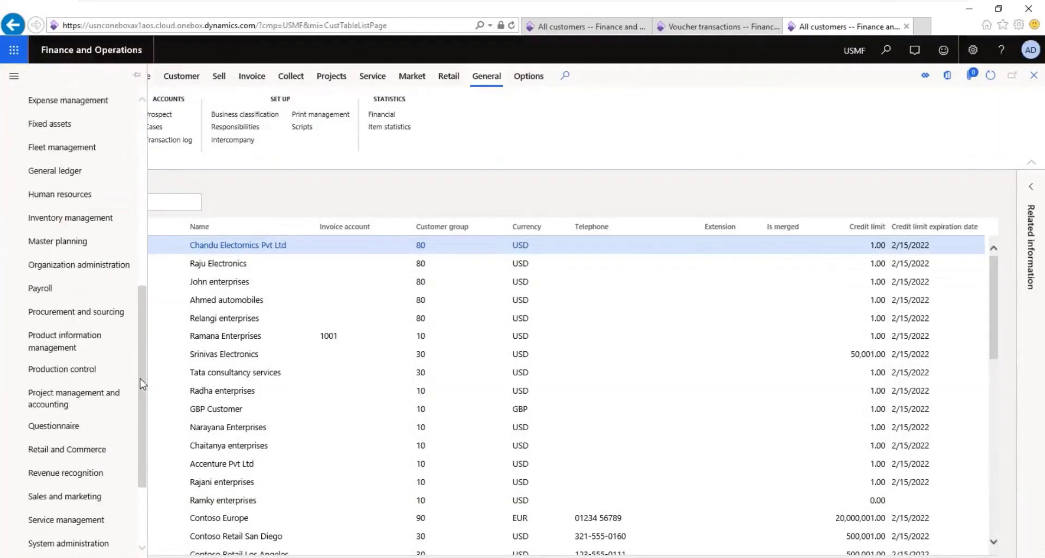
left_click(64, 173)
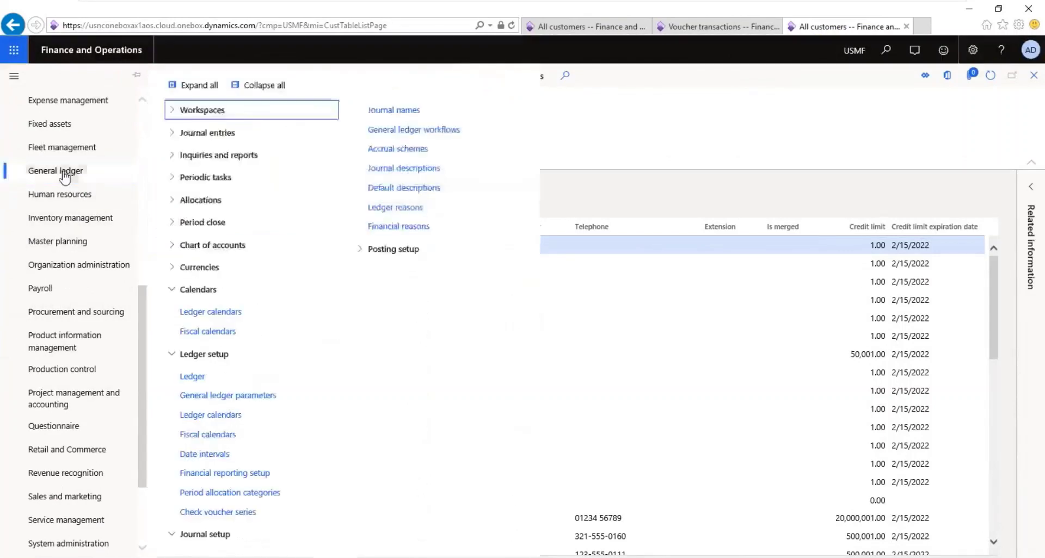
left_click(269, 87)
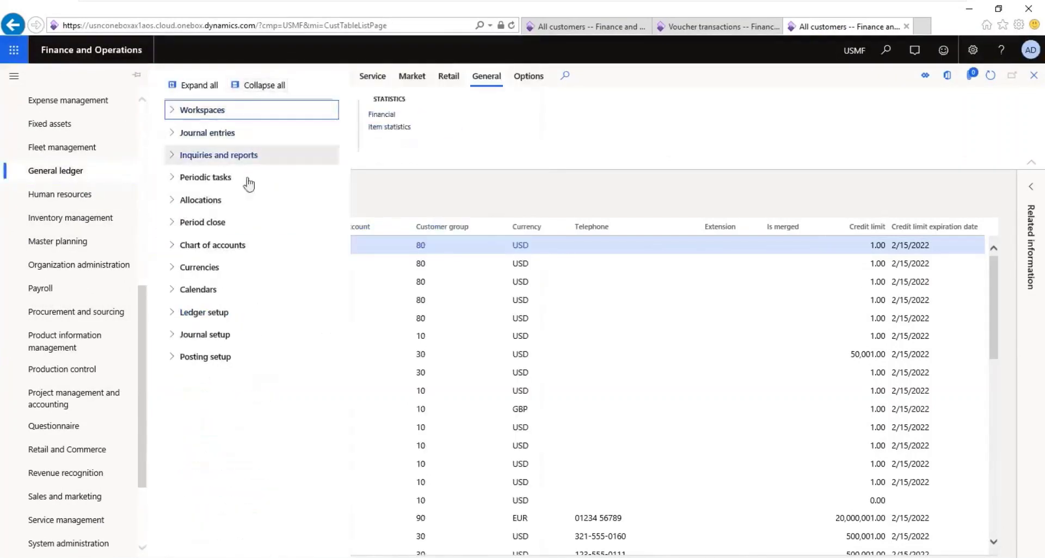
left_click(213, 176)
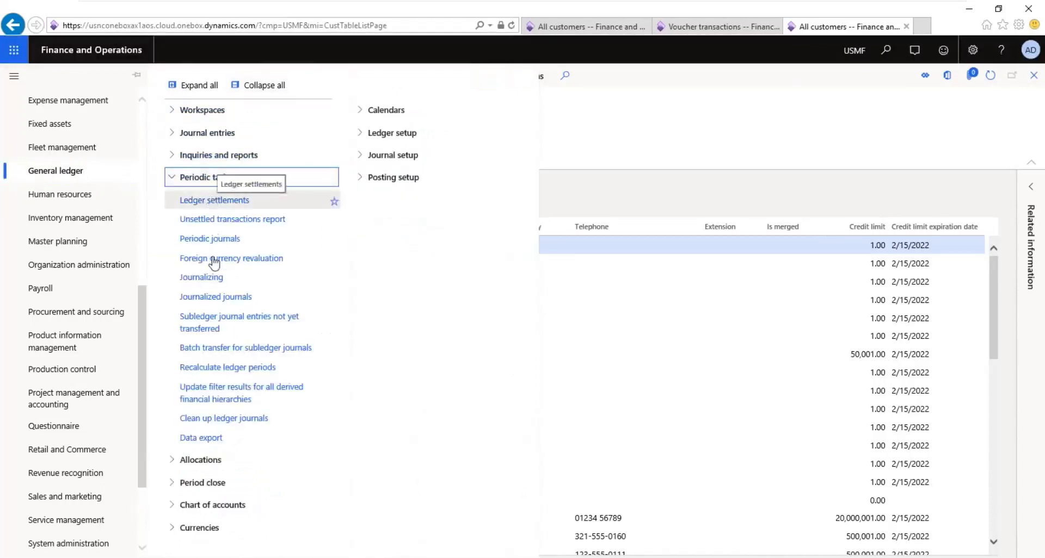
left_click(209, 320)
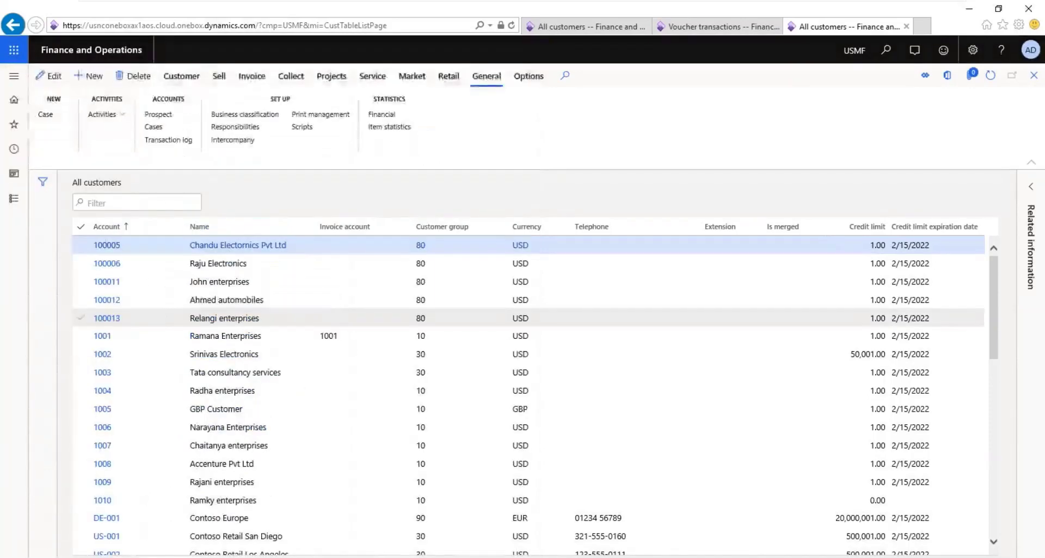
Search Windows for "ser" and open the Services console
key("super")
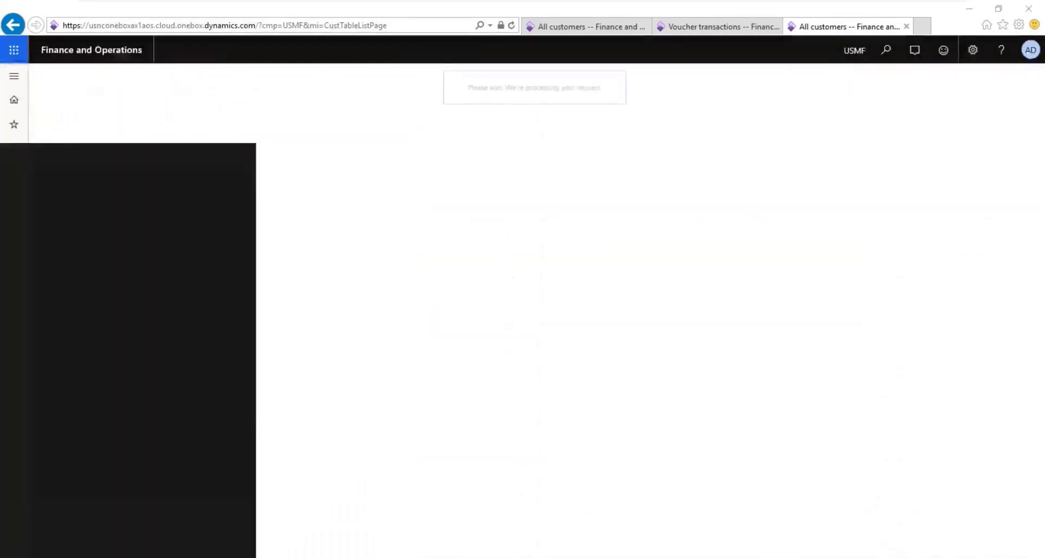
type("s")
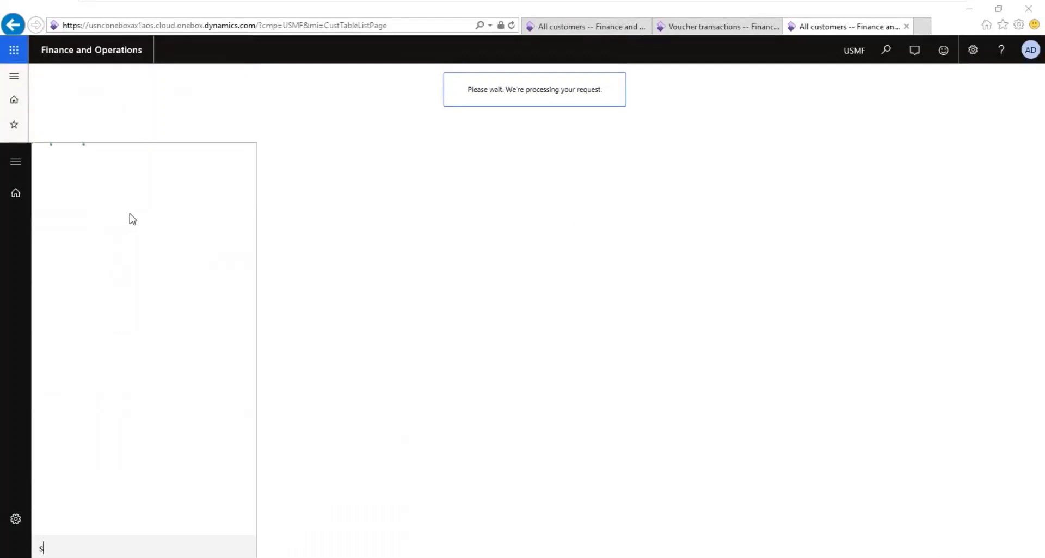
type("er")
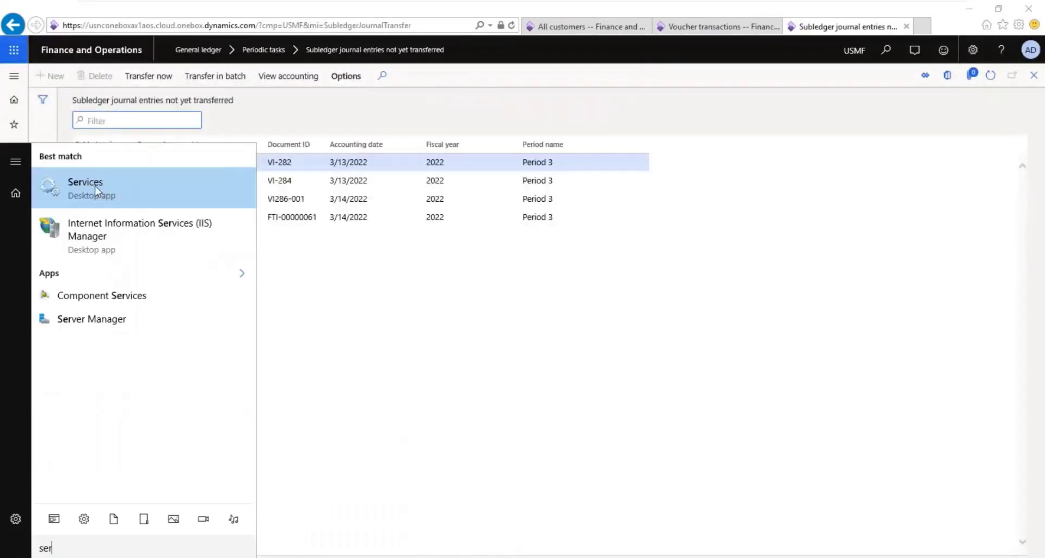
left_click(95, 188)
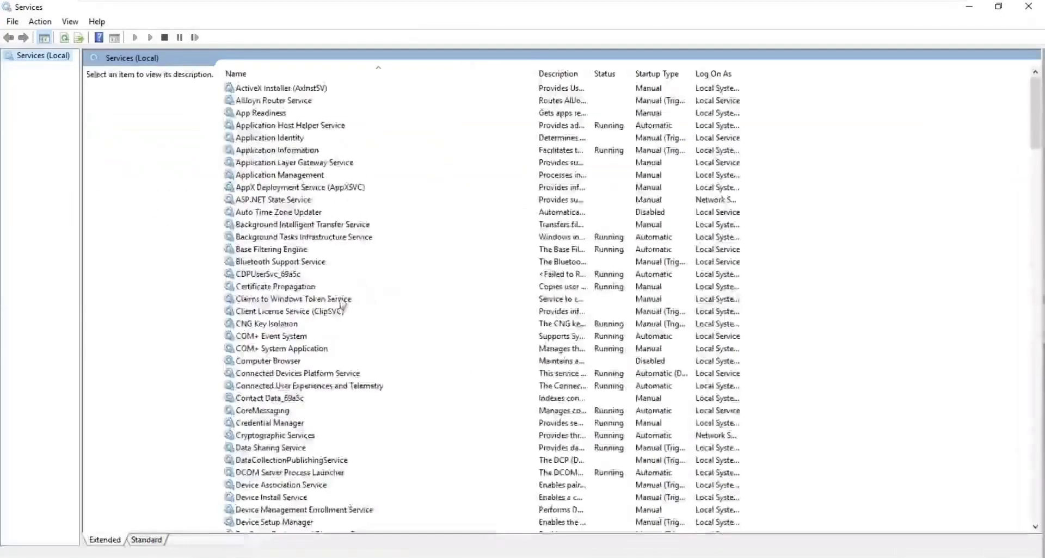
Locate the Microsoft Dynamics 365 Unified Operations services and check the status of the Batch Management Service
left_click(341, 300)
key("m")
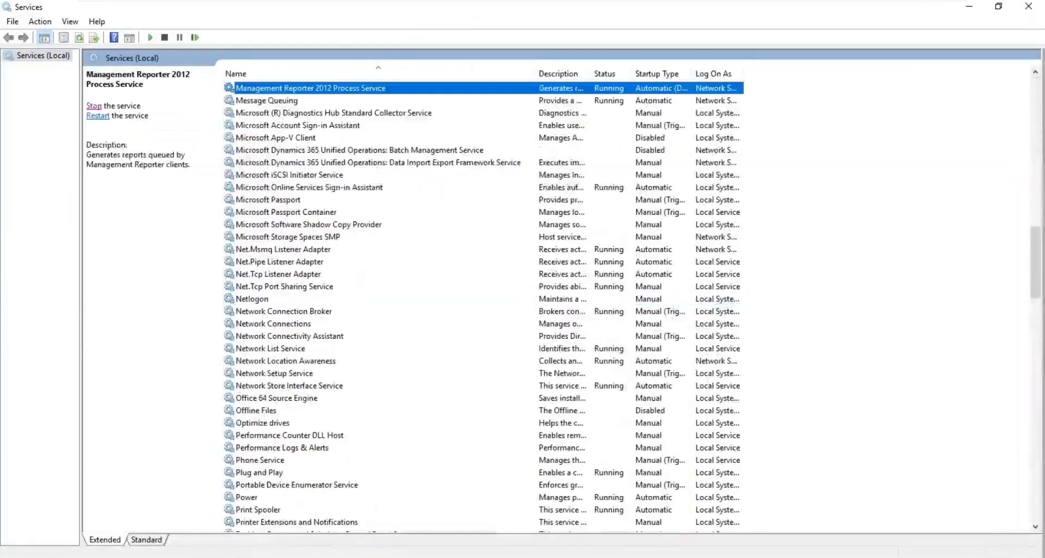
left_click(379, 150)
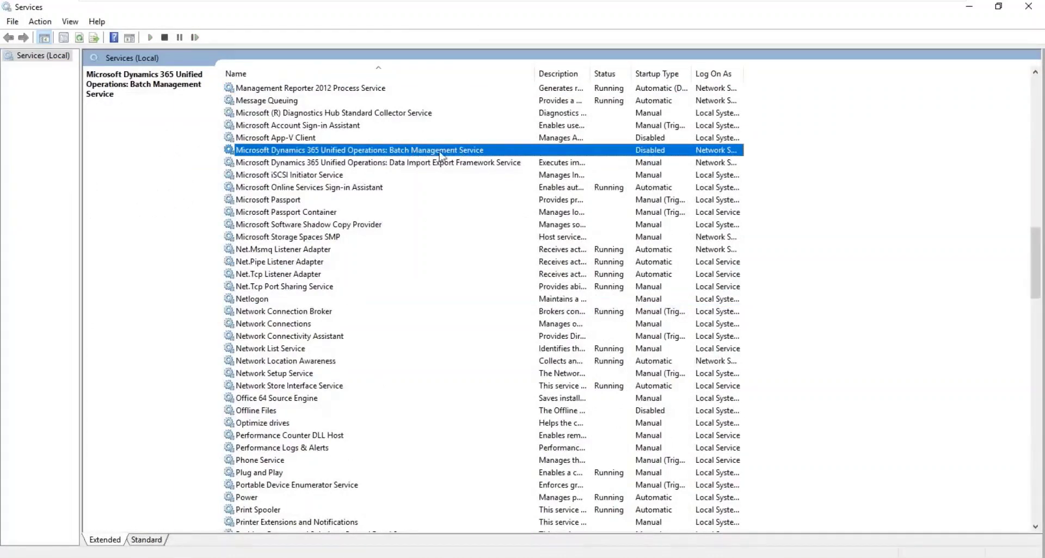
left_click(481, 164)
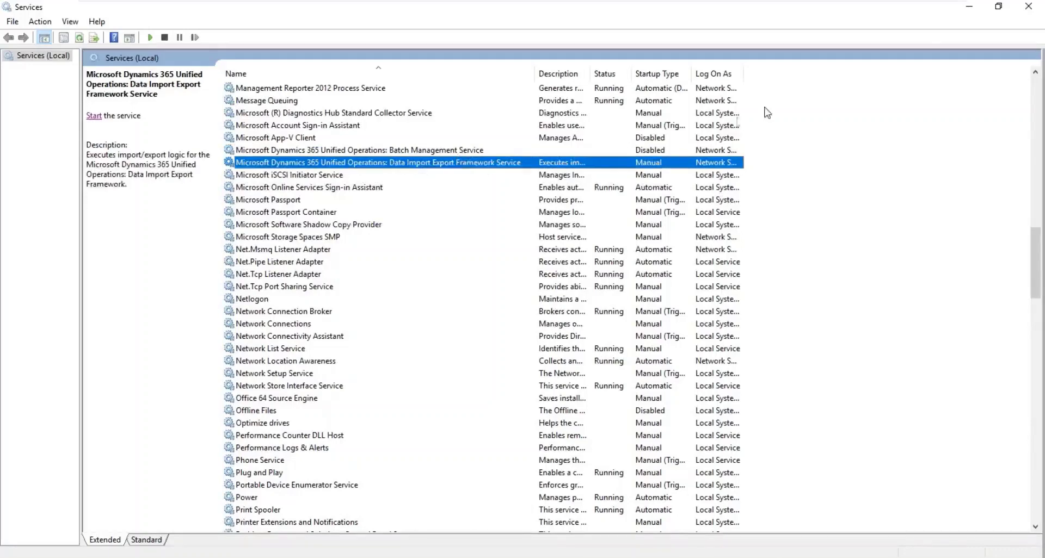
left_click(467, 150)
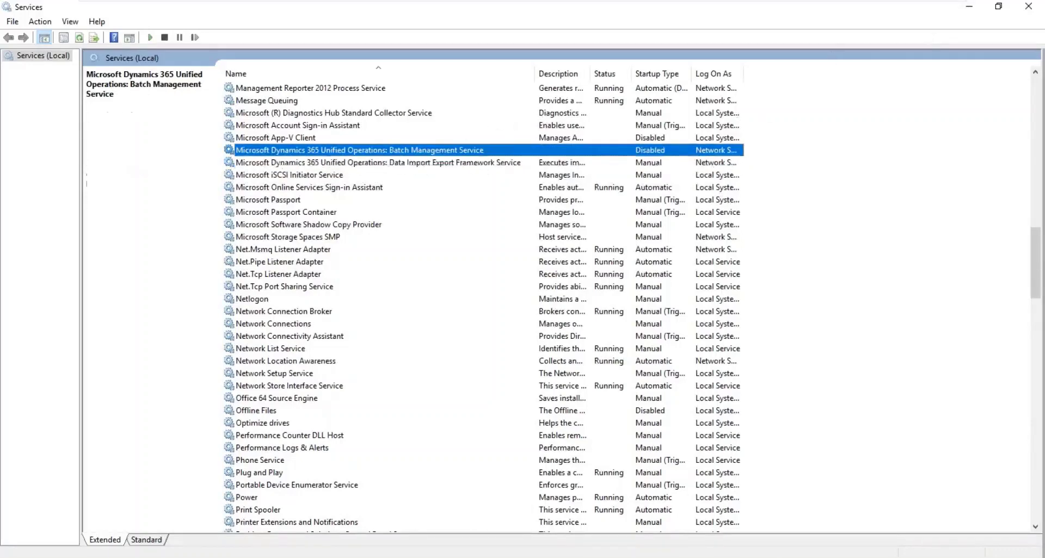
Return to the untransferred subledger journal entries and transfer the free text invoice entry immediately
left_click(968, 6)
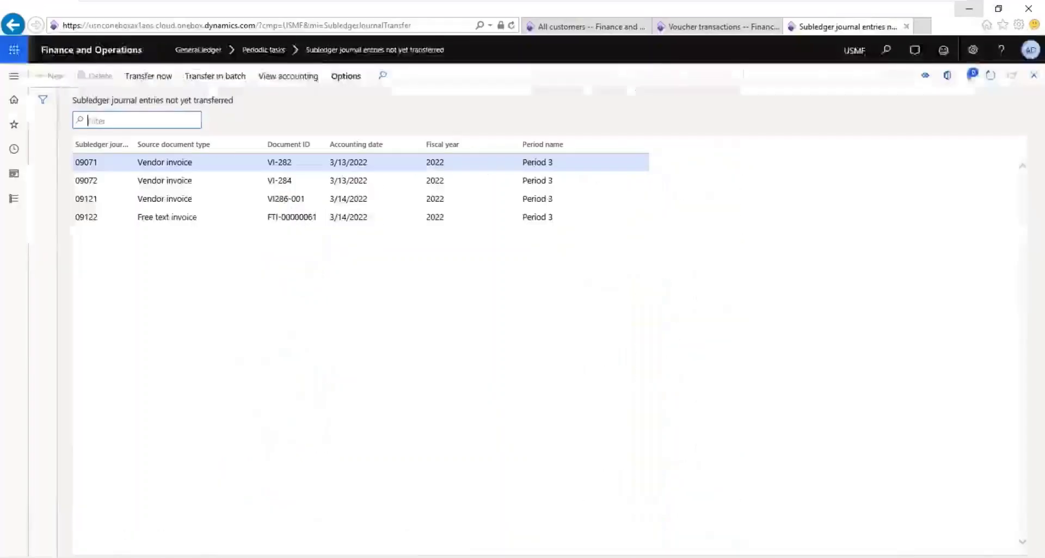
left_click(207, 217)
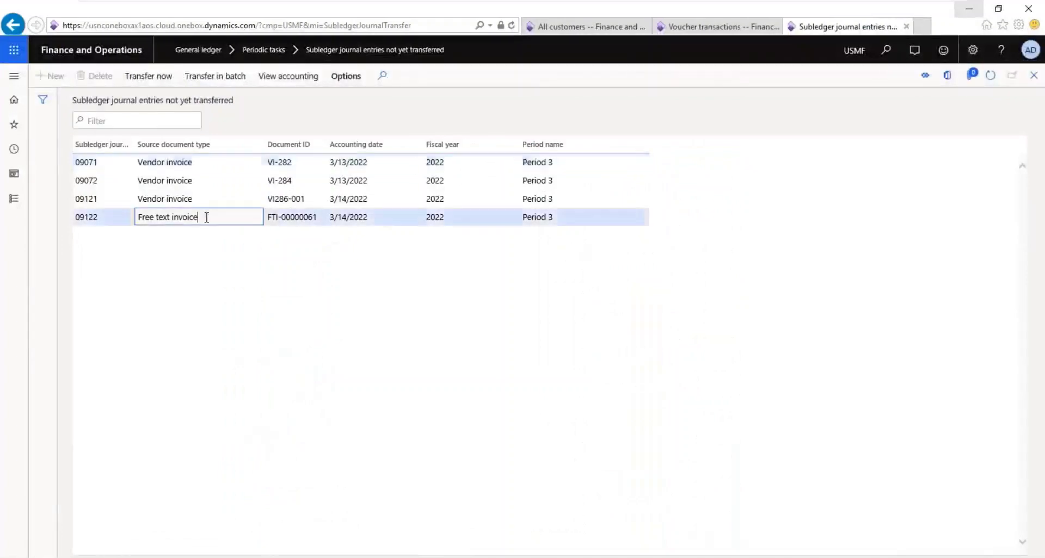
left_click(147, 77)
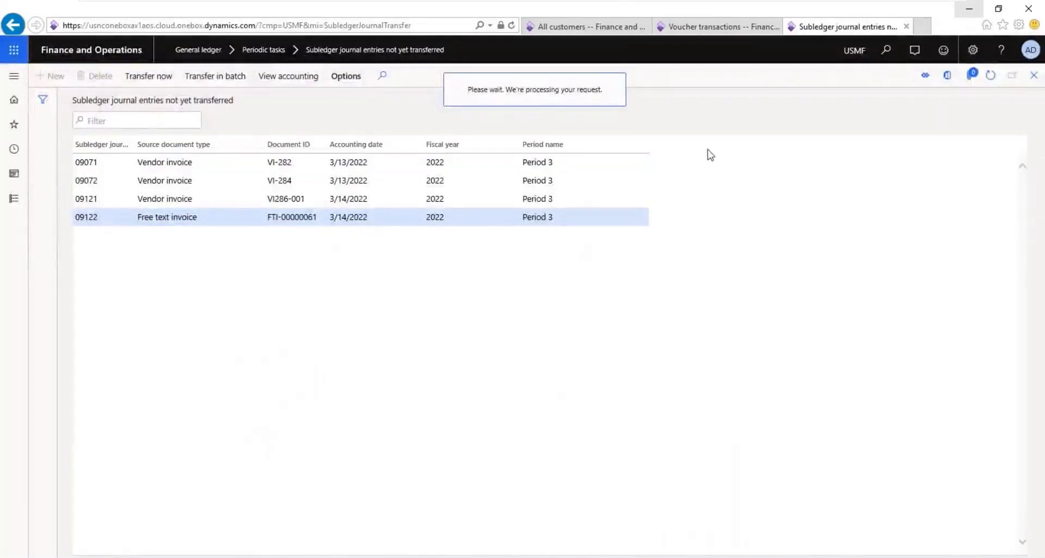
Refresh the free text invoice's voucher transactions and examine the posted accounts, amounts and posting types
left_click(701, 28)
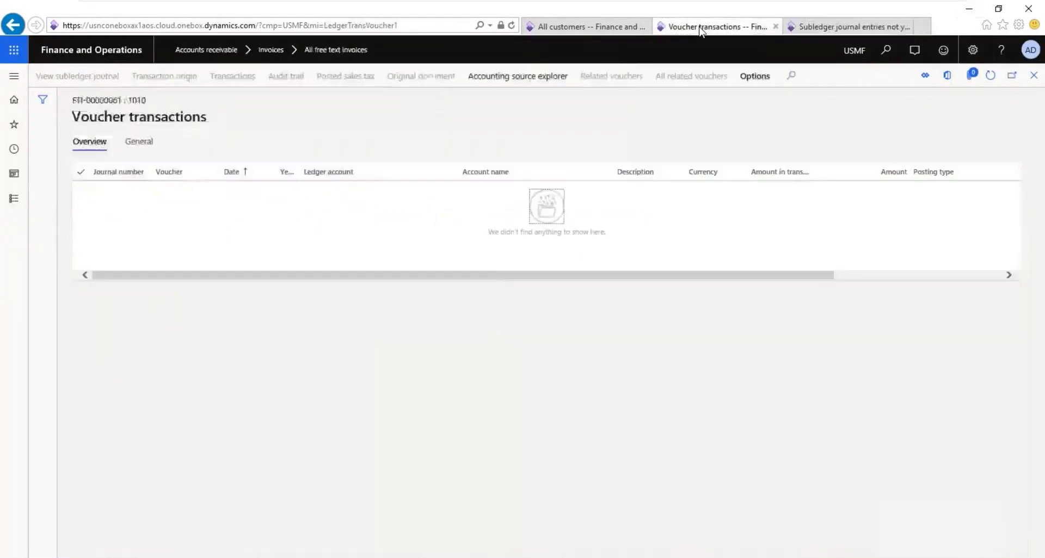
left_click(990, 77)
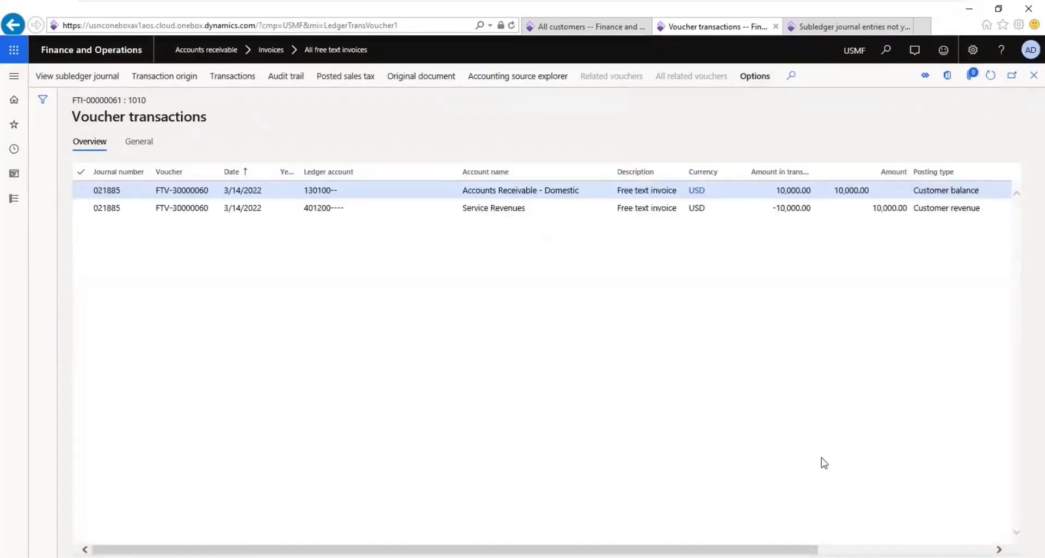
left_click(877, 540)
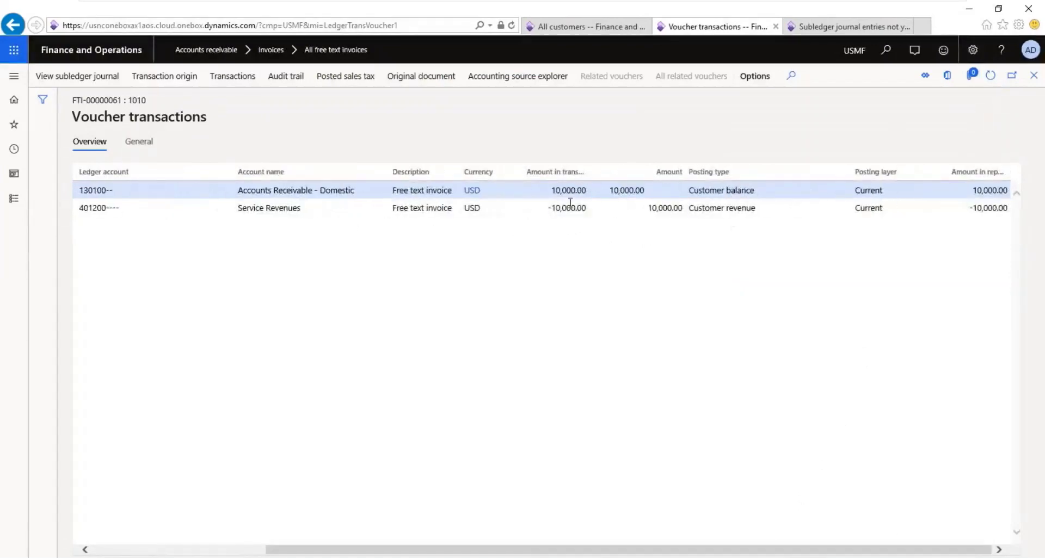
Open the customer balance of Ramky enterprises and compare it with the free text invoice's voucher transactions
left_click(567, 27)
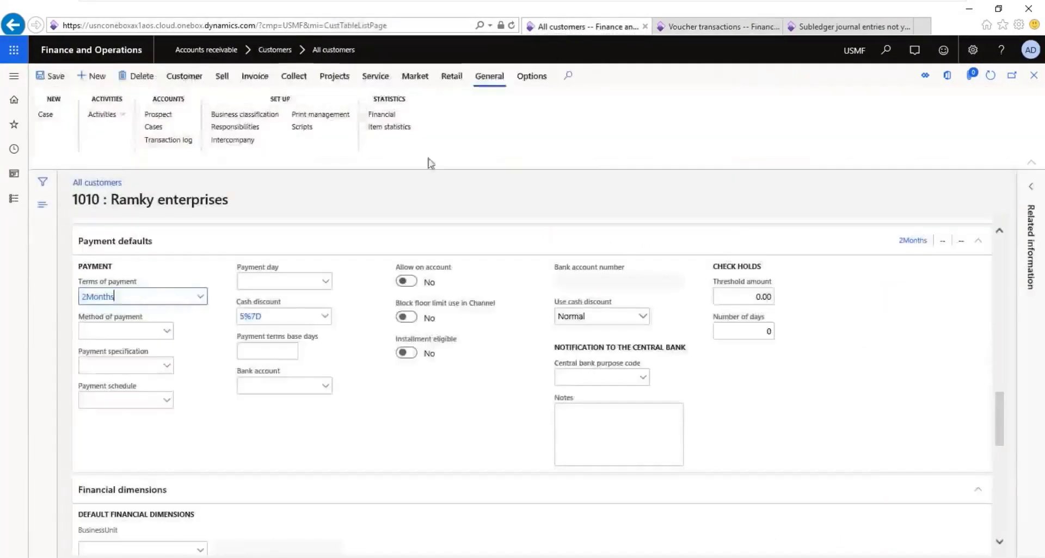
left_click(189, 76)
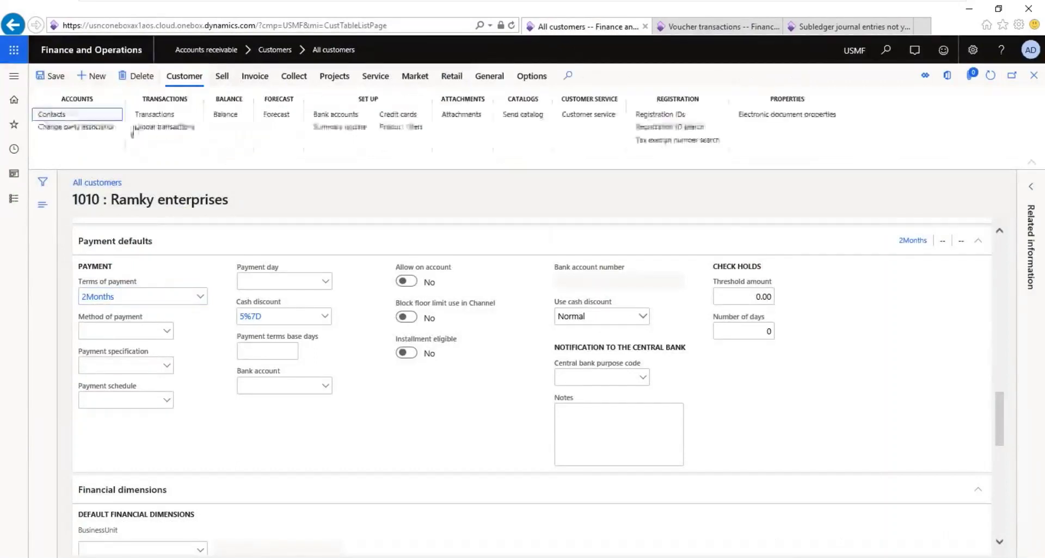
left_click(228, 120)
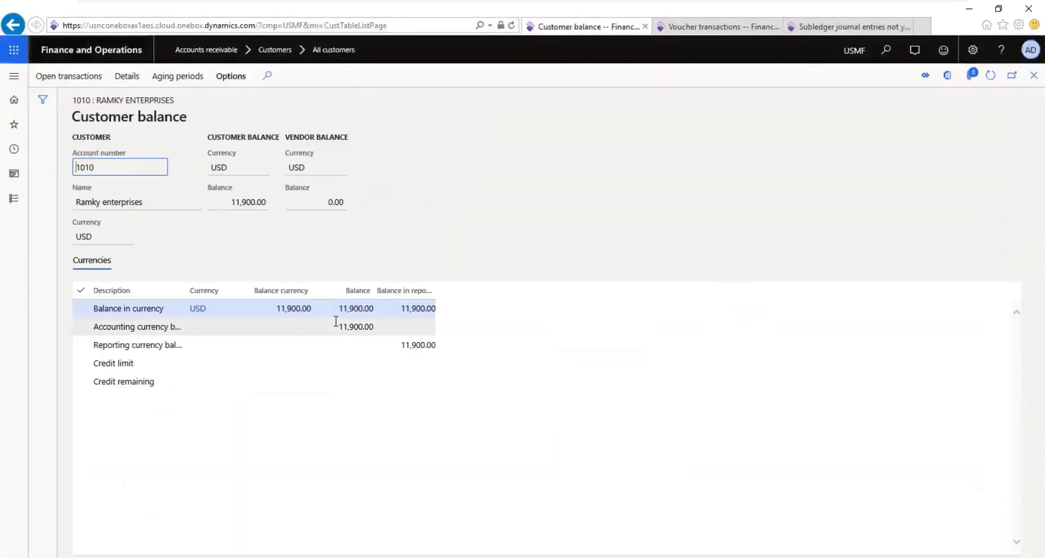
left_click(716, 29)
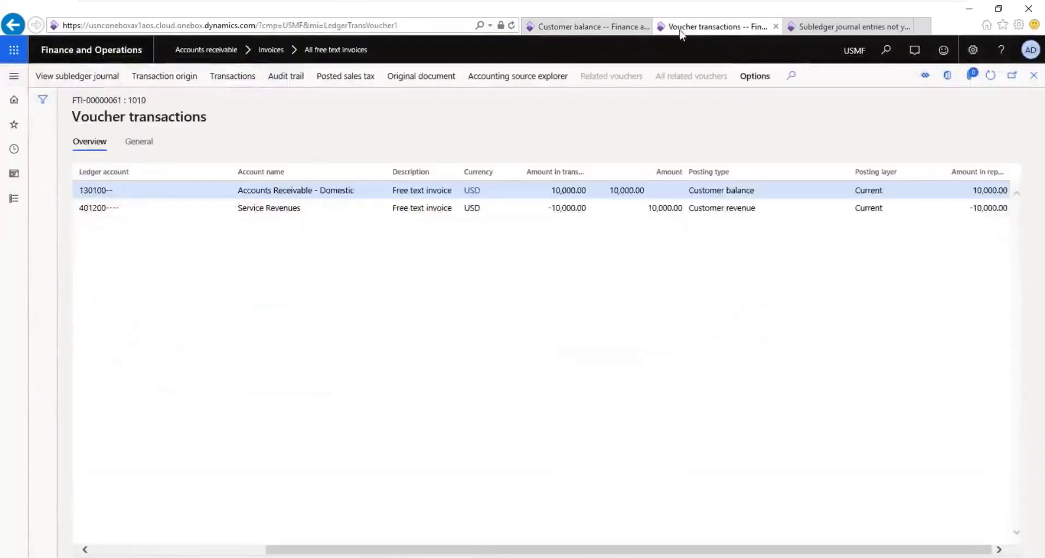
left_click(603, 28)
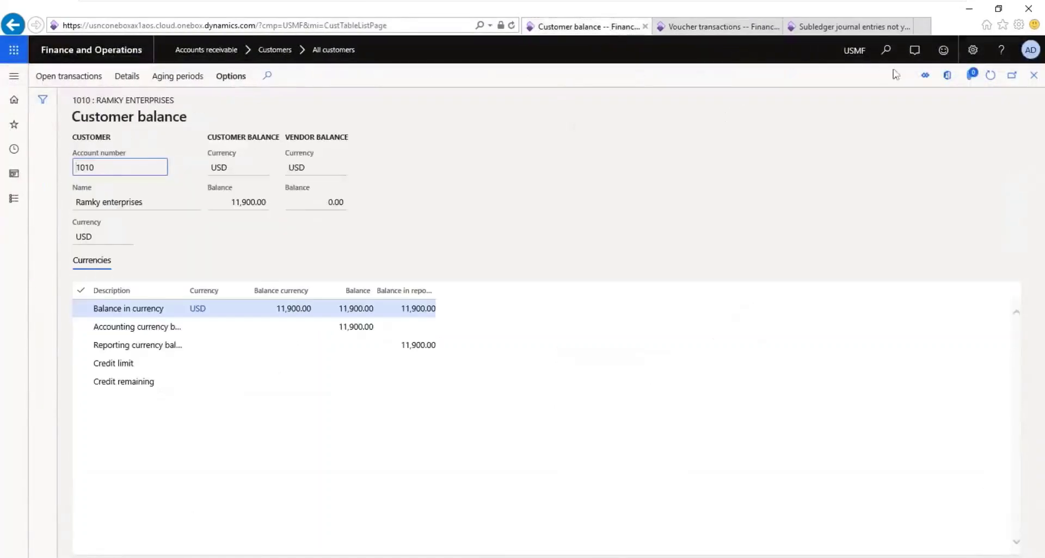
Close the customer balance and open Ramky enterprises' customer transactions to check the free text invoice's open balance
left_click(1033, 76)
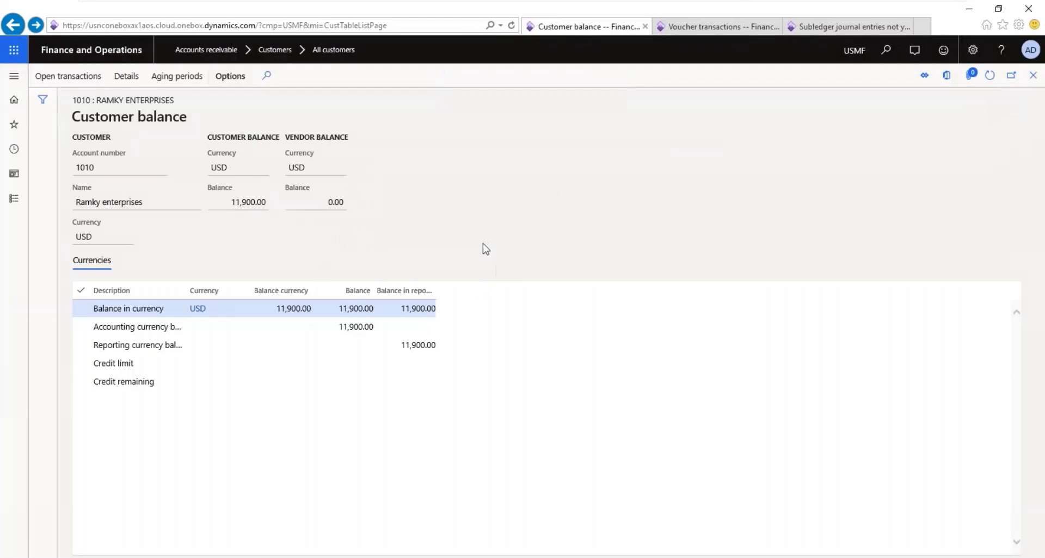
key("Escape")
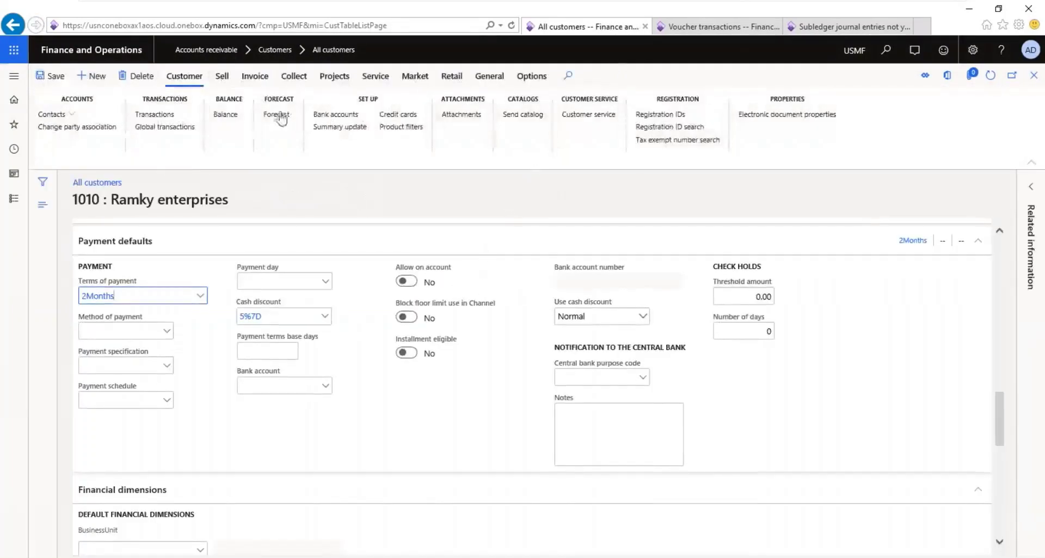
left_click(158, 115)
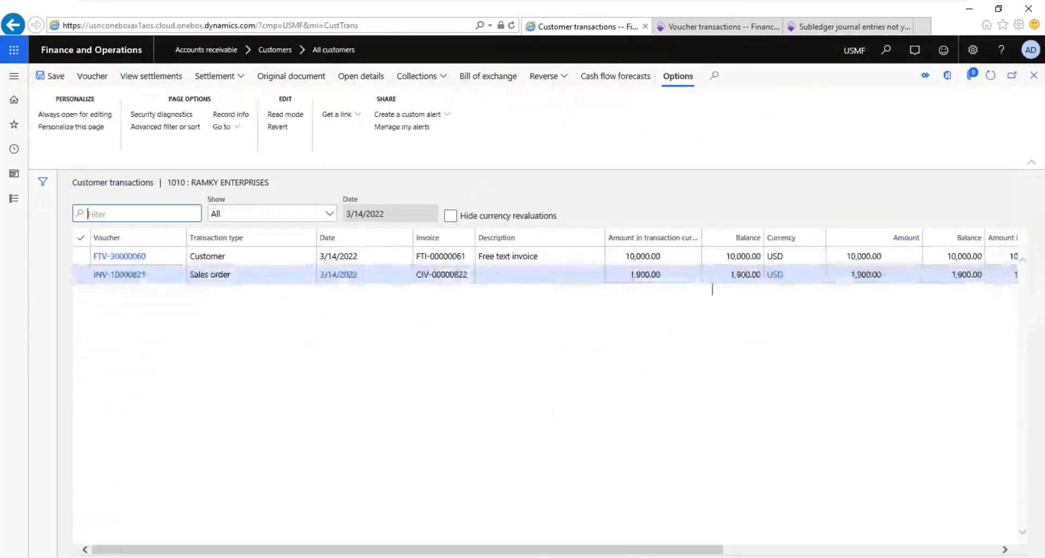
left_click(723, 257)
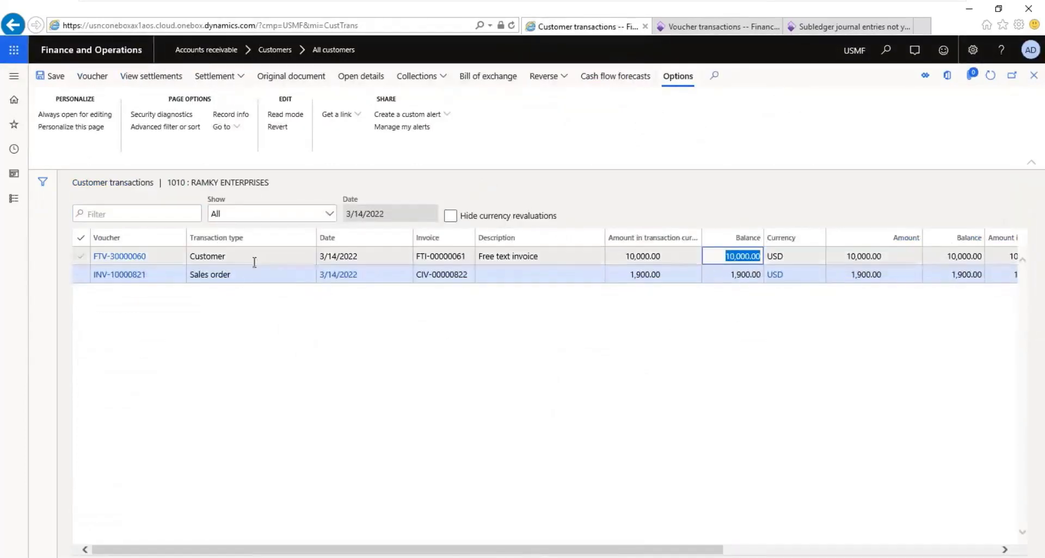
Duplicate the voucher transactions page in a new browser tab and dismiss its inquiry query
left_click(733, 30)
left_click(826, 28)
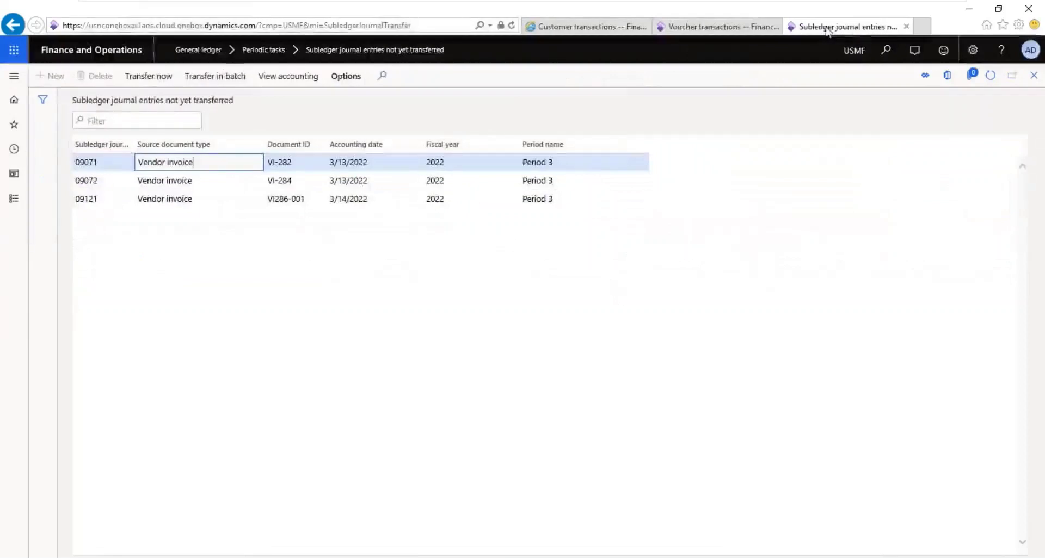
right_click(693, 29)
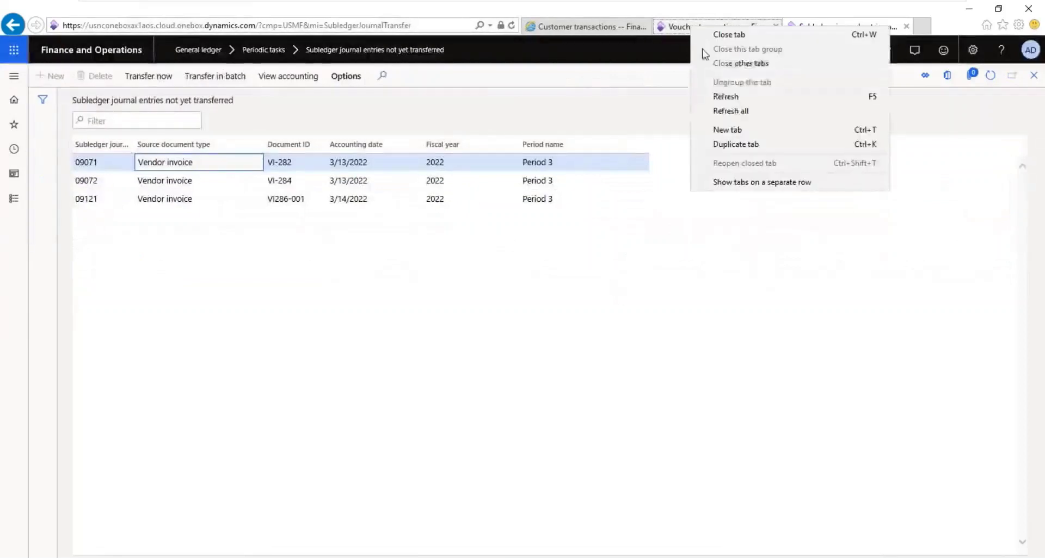
left_click(736, 144)
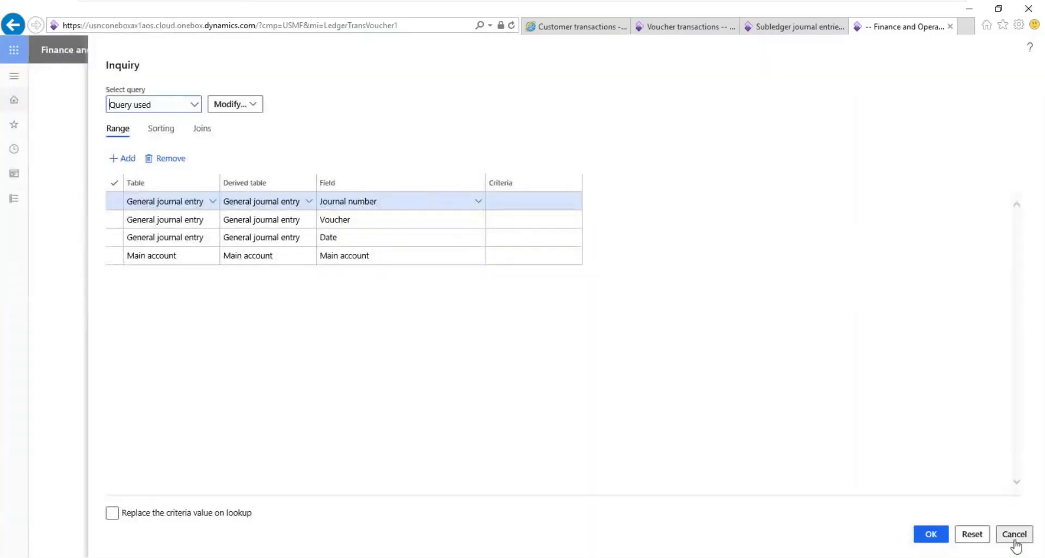
left_click(1013, 536)
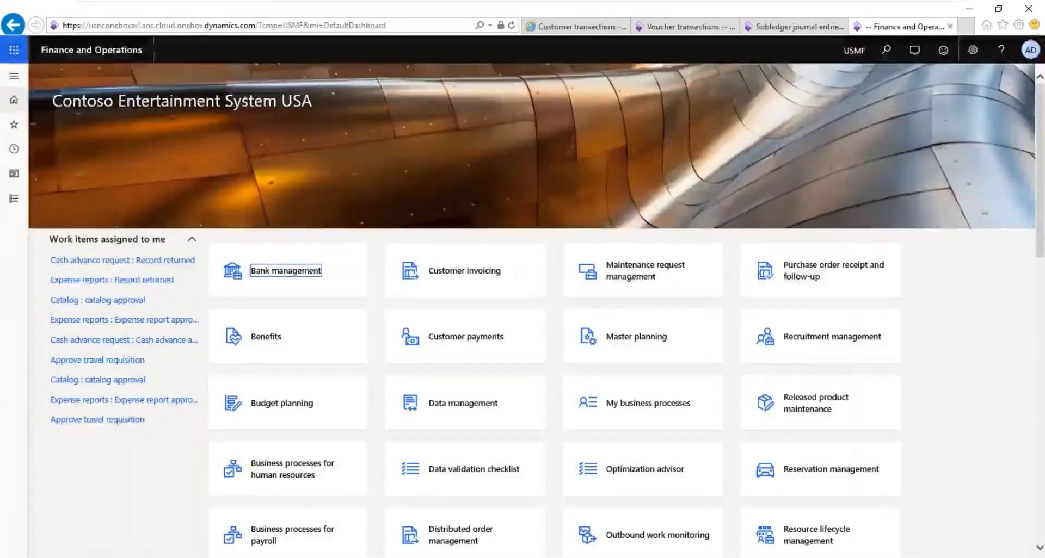
Open the customer payment journal among the payments of the Accounts receivable module
left_click(13, 198)
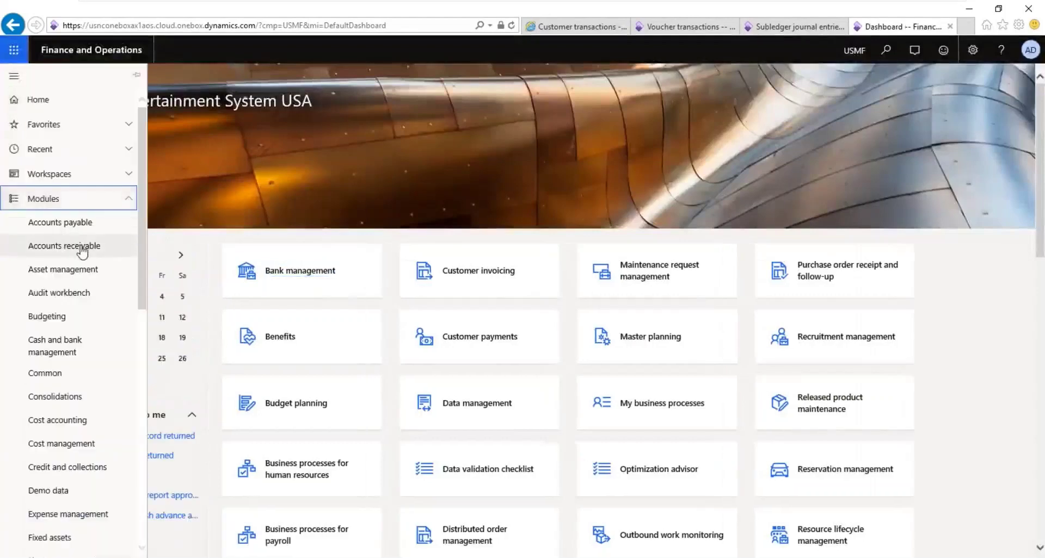
left_click(81, 248)
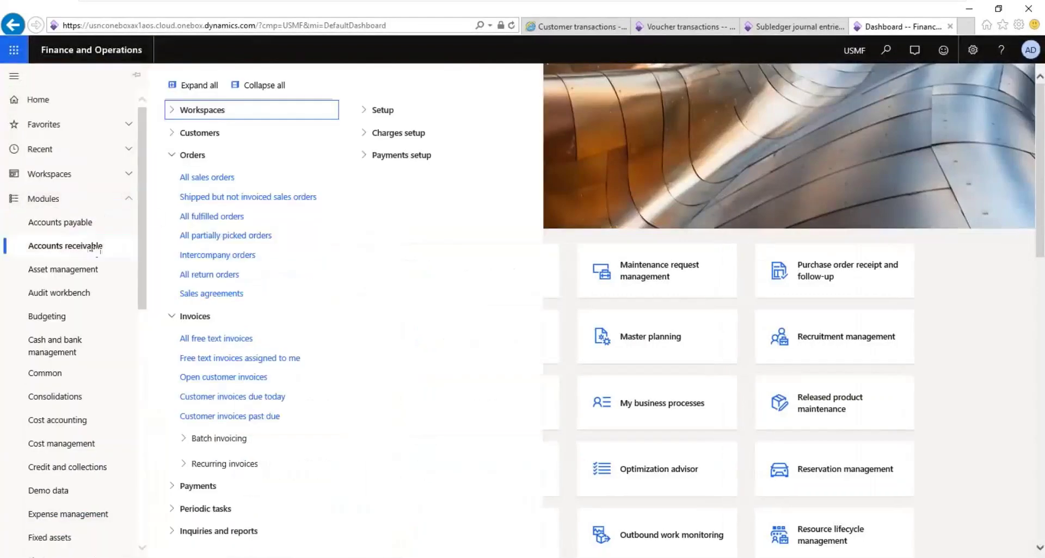
left_click(256, 85)
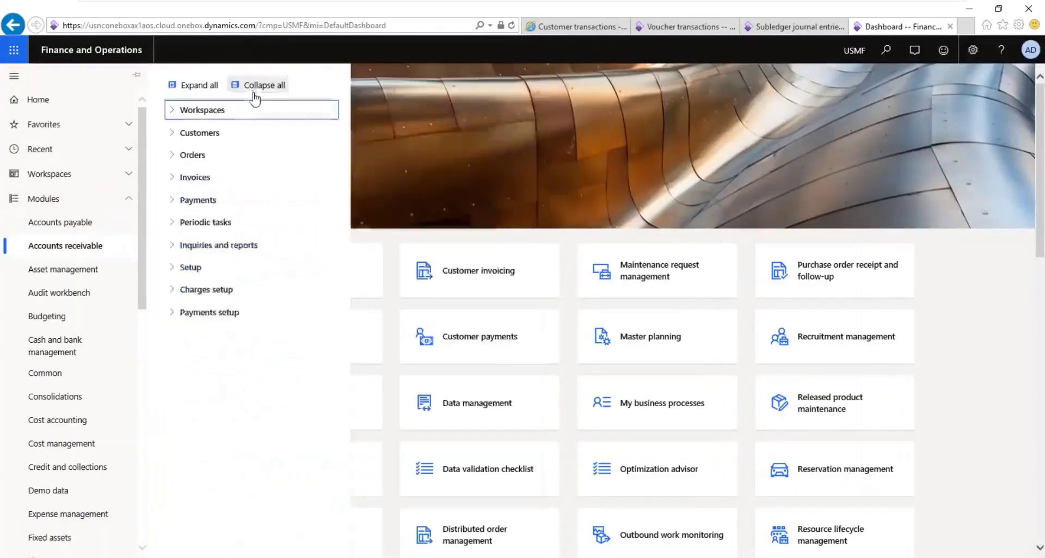
left_click(200, 201)
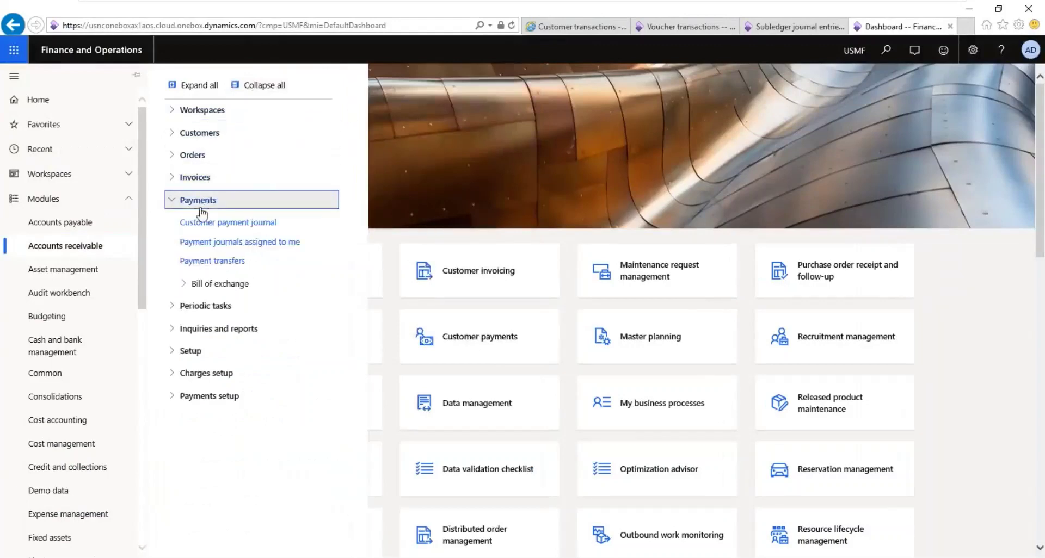
left_click(234, 220)
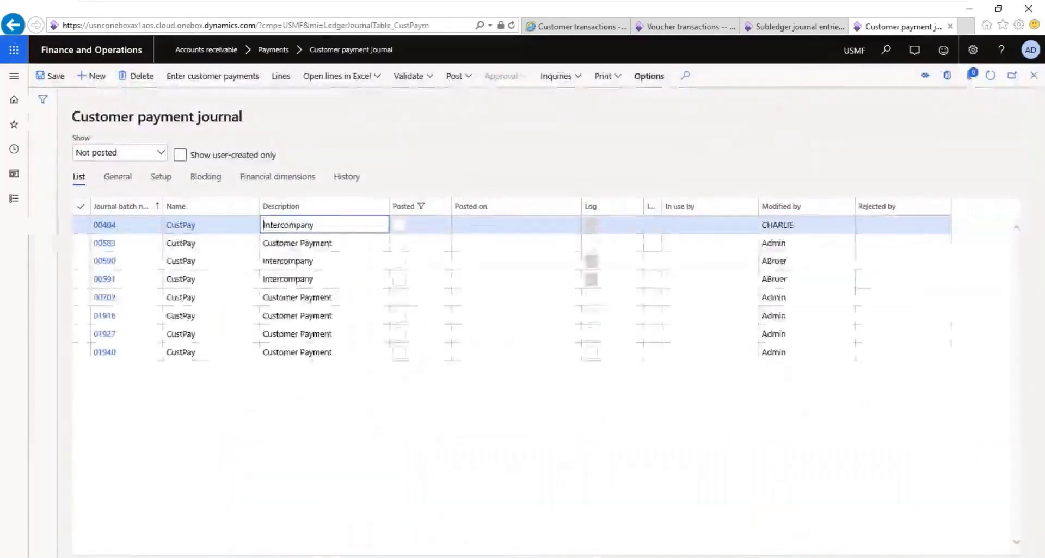
Create a customer payment journal named CustPay and open its payment lines
left_click(98, 77)
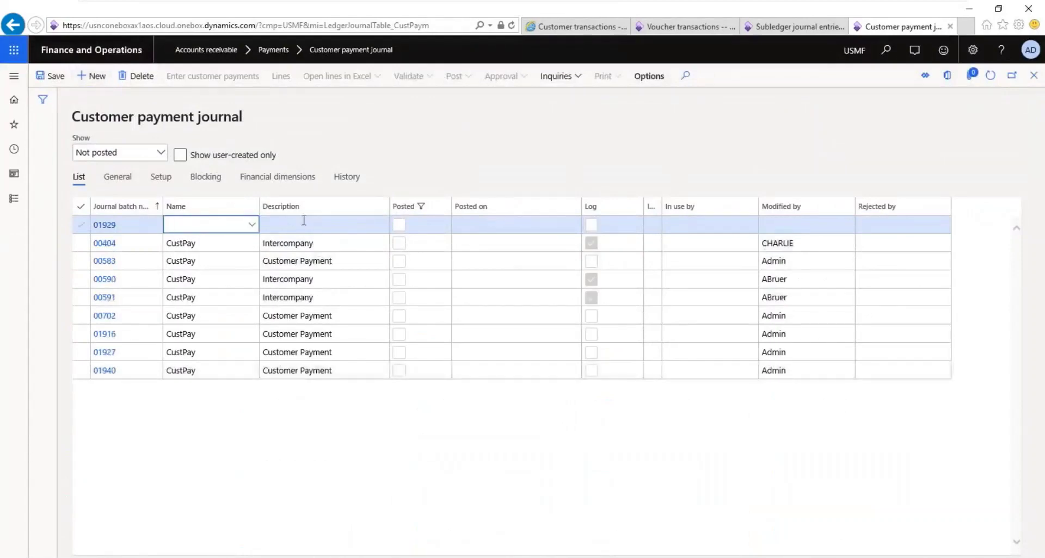
left_click(252, 226)
left_click(252, 226)
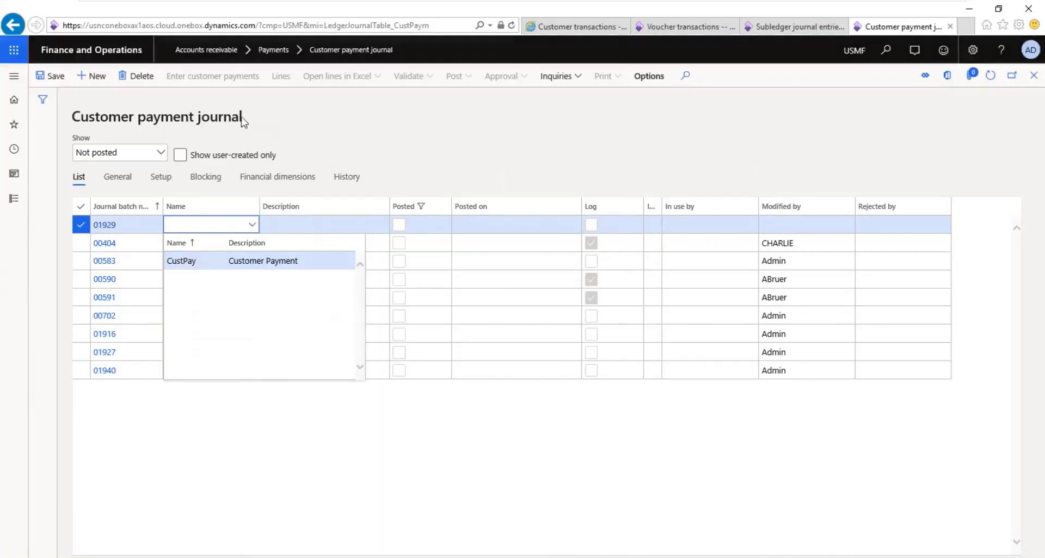
key("Return")
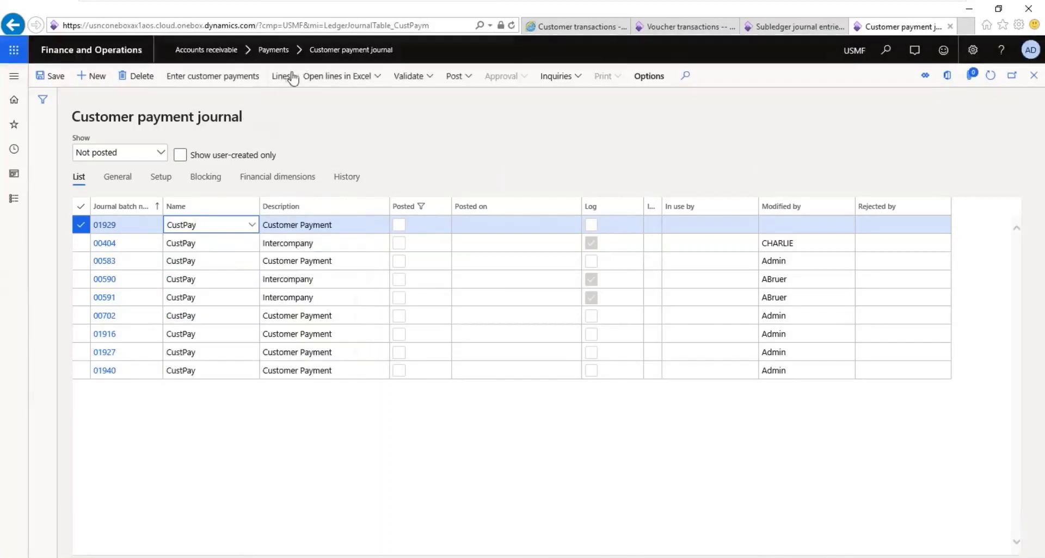
left_click(104, 225)
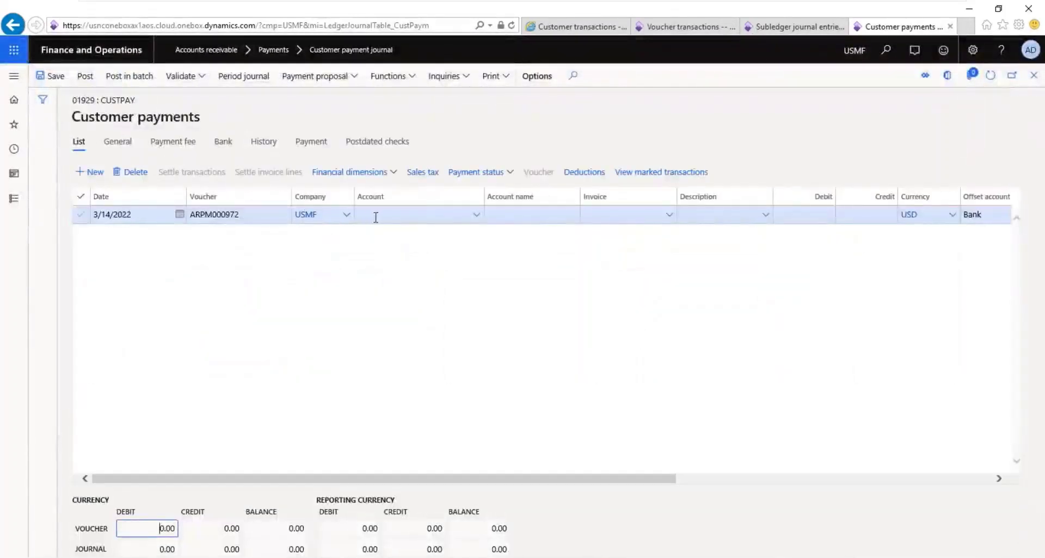
Enter Ramky enterprises' account on the payment line and mark the 10,000.00 free text invoice for settlement
left_click(375, 216)
type("1010")
key("Tab")
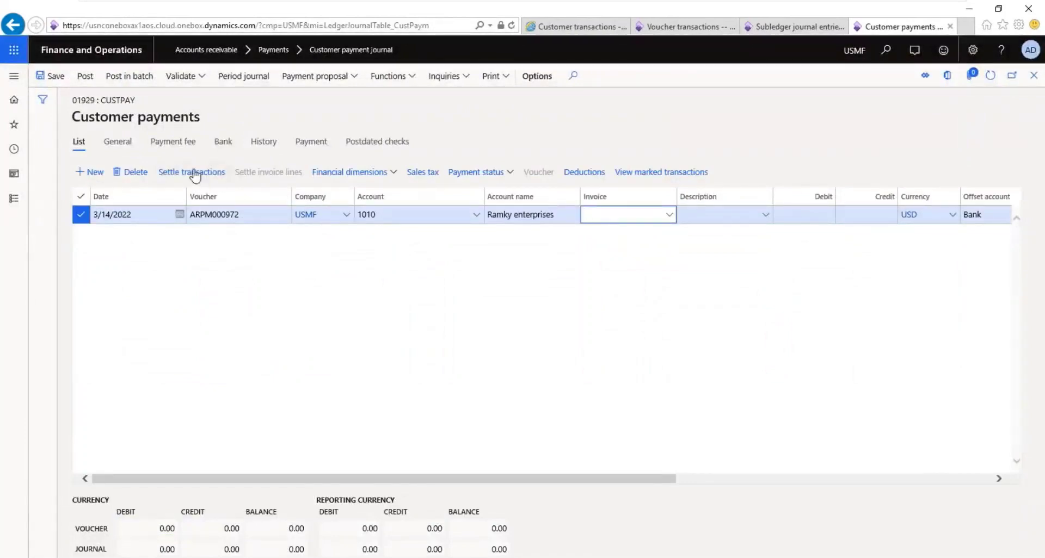
left_click(169, 172)
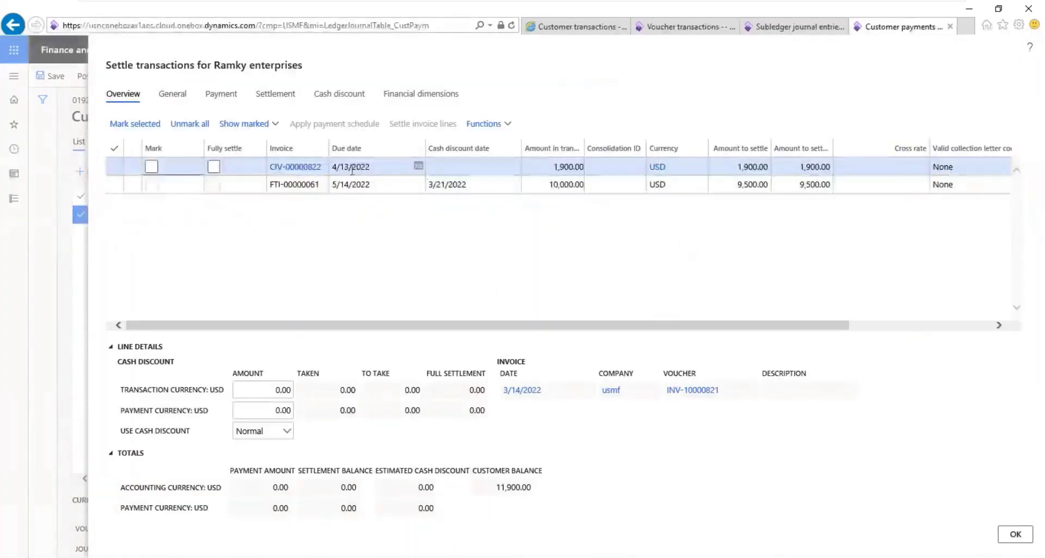
left_click(151, 185)
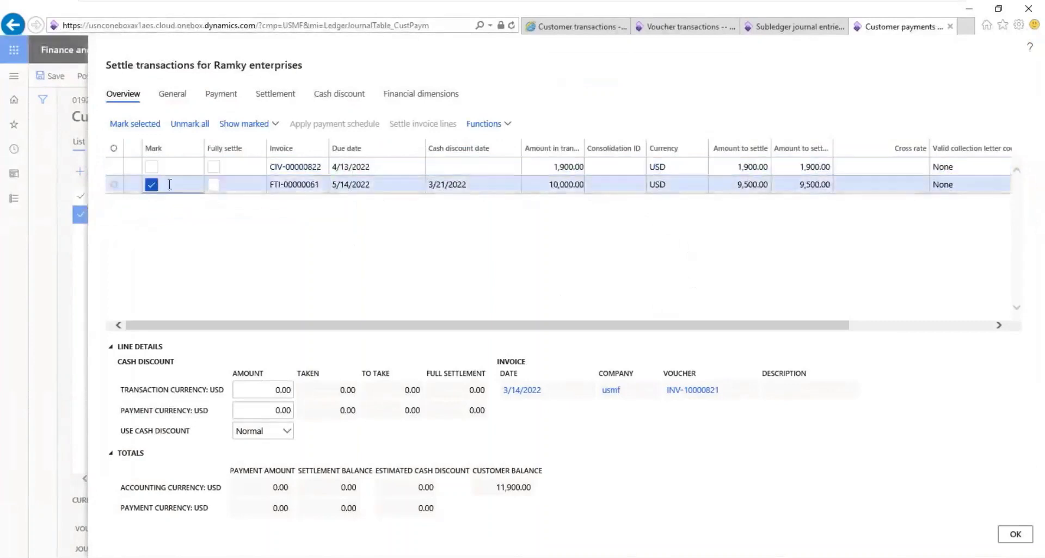
Review the marked invoice's amount, amount to settle and cash discount, and accept the settlement
left_click(540, 184)
left_click_drag(542, 184, 594, 183)
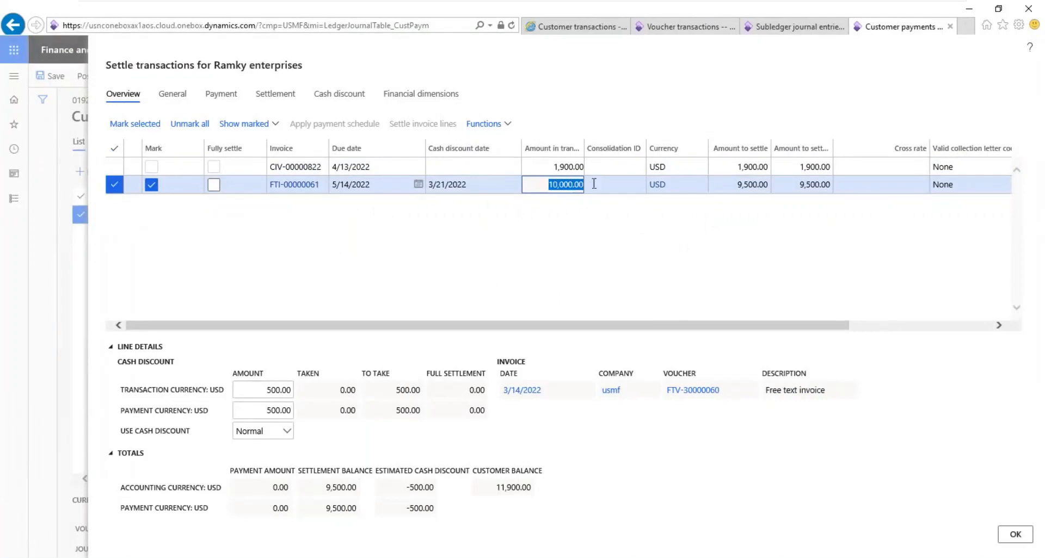
left_click(724, 185)
left_click_drag(731, 184, 779, 184)
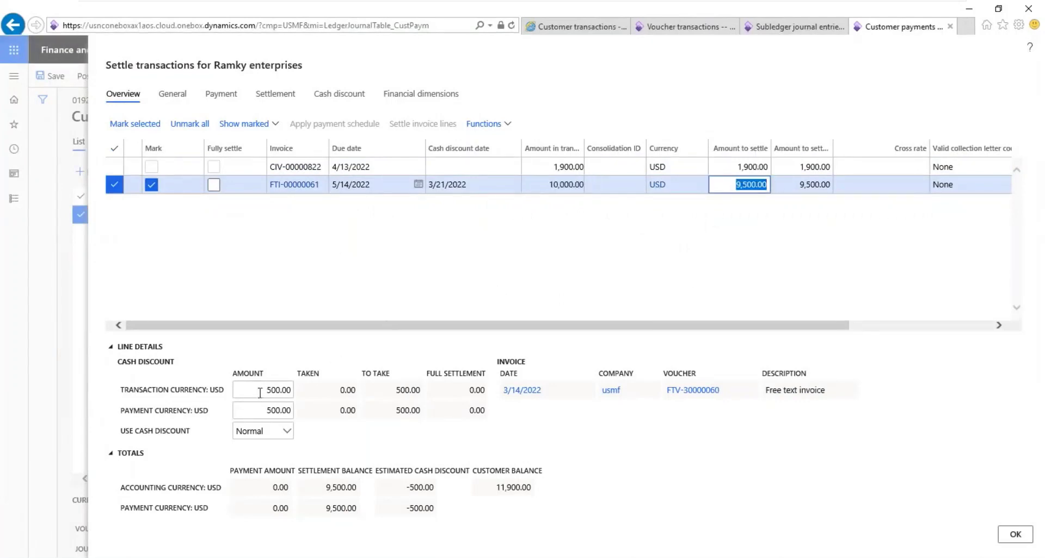
left_click_drag(262, 390, 293, 392)
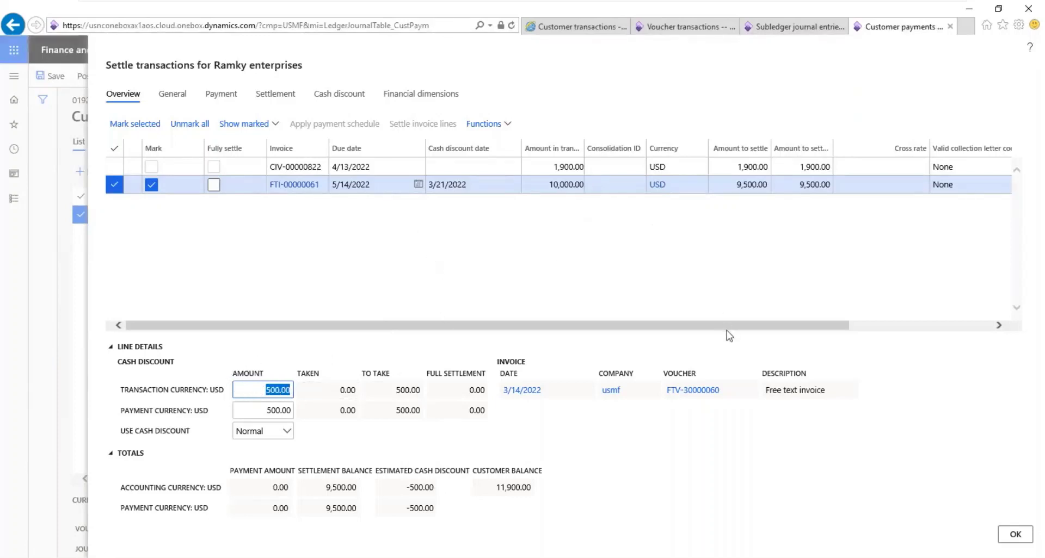
left_click_drag(728, 332, 613, 326)
left_click(1015, 536)
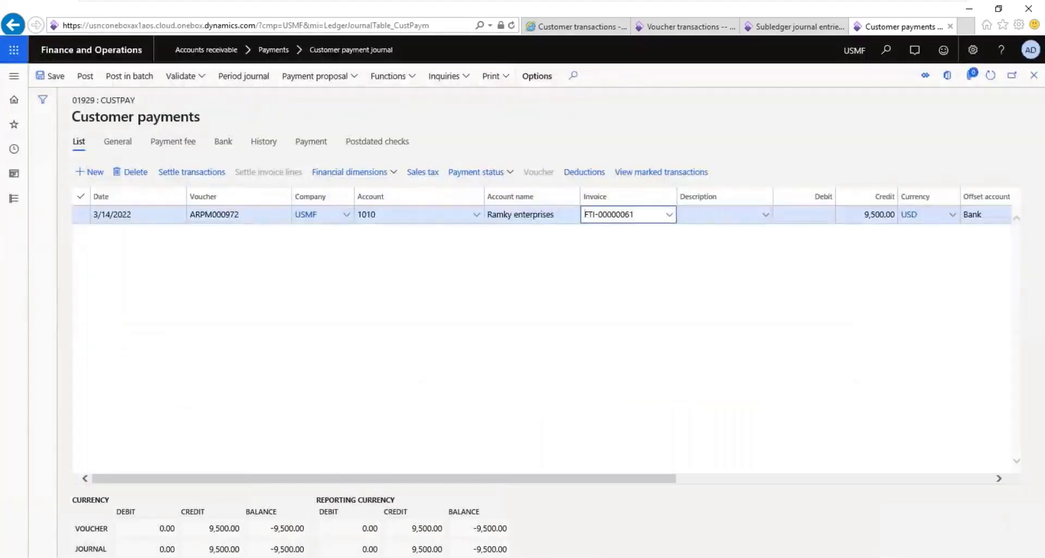
Delete the payment line dated 3/14/2022
left_click(169, 216)
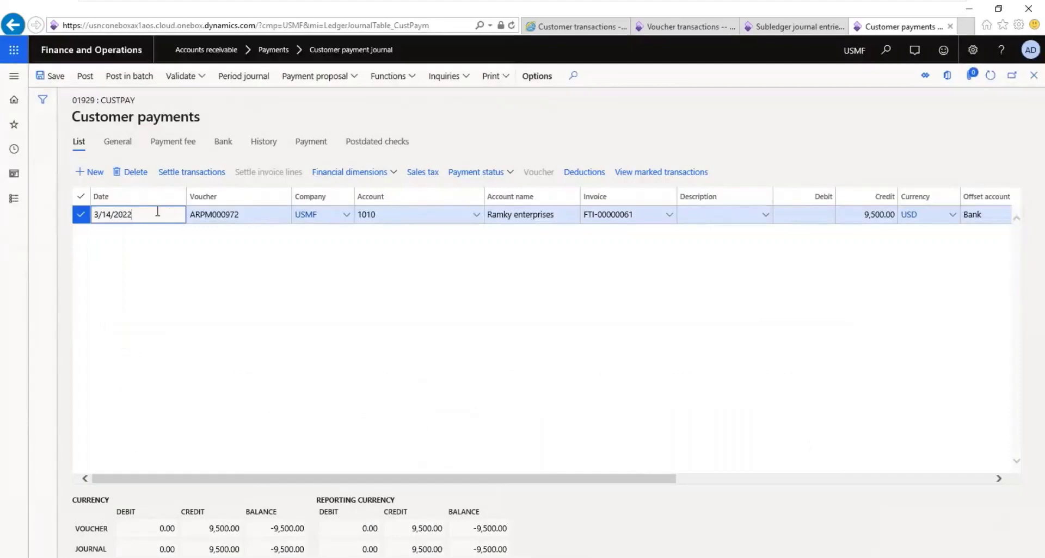
left_click(135, 173)
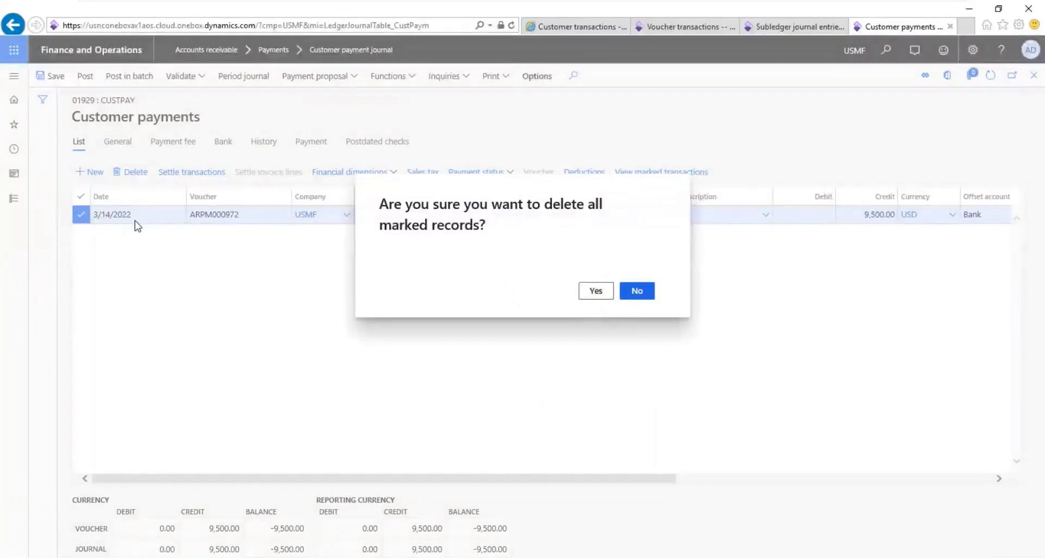
key("Escape")
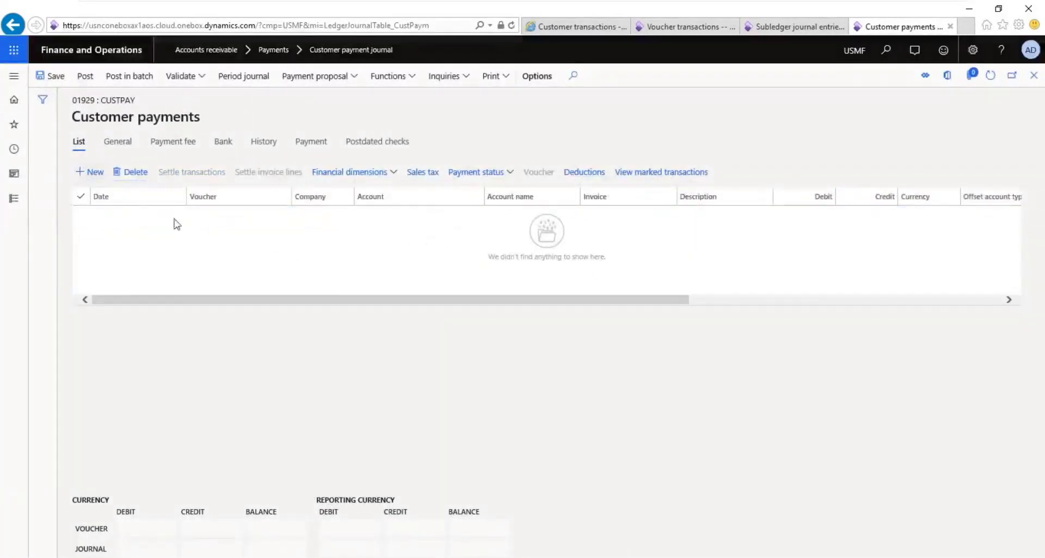
Add a payment line dated 3/21/2022 for Ramky enterprises and select the free text invoice to be paid
left_click(168, 224)
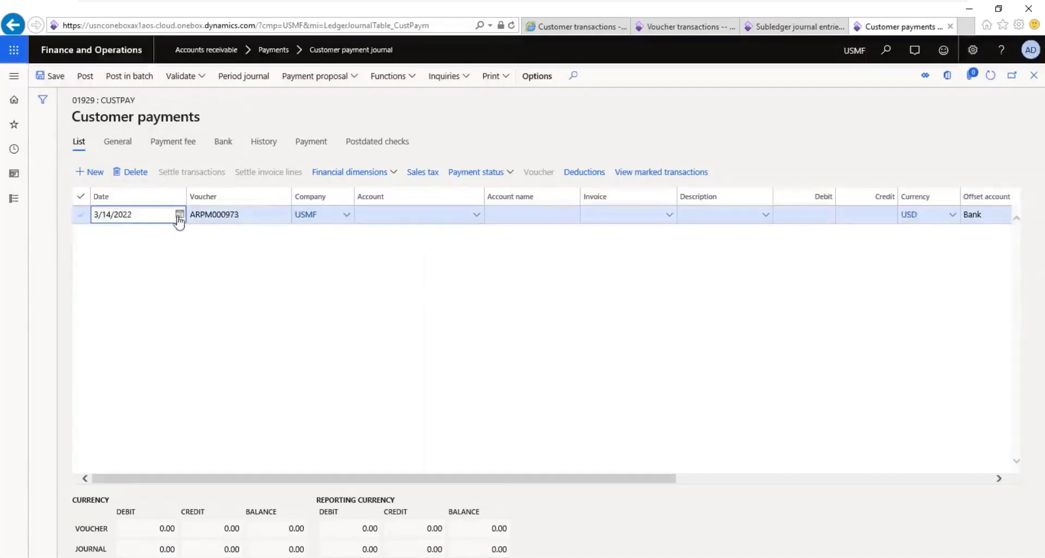
left_click(179, 215)
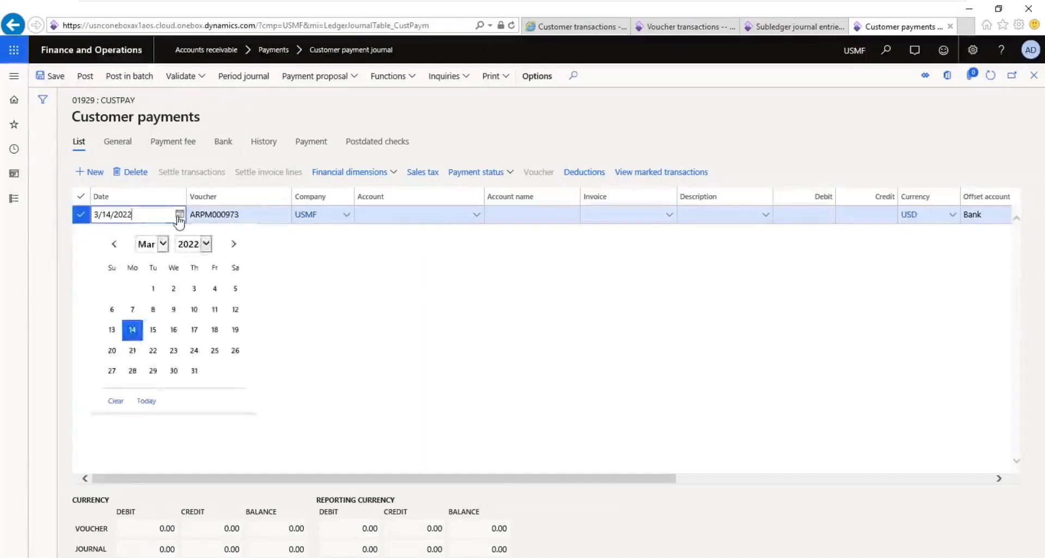
left_click(139, 349)
left_click(403, 217)
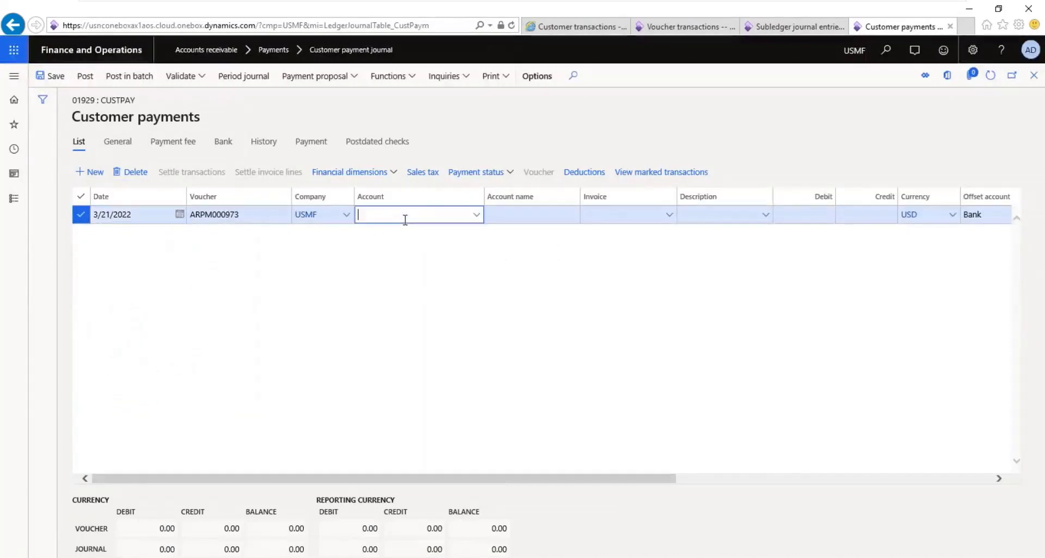
type("1010")
key("Tab")
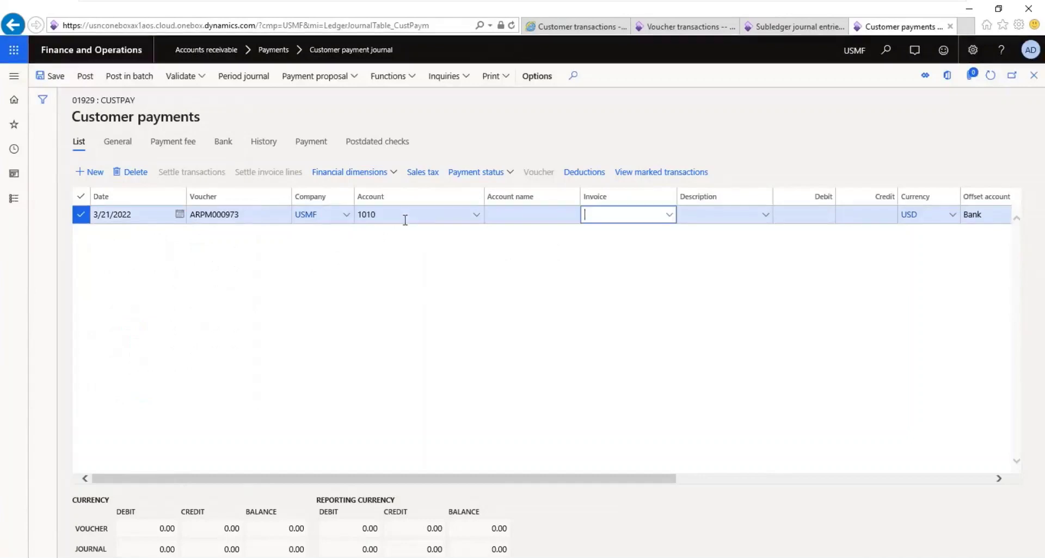
left_click(670, 215)
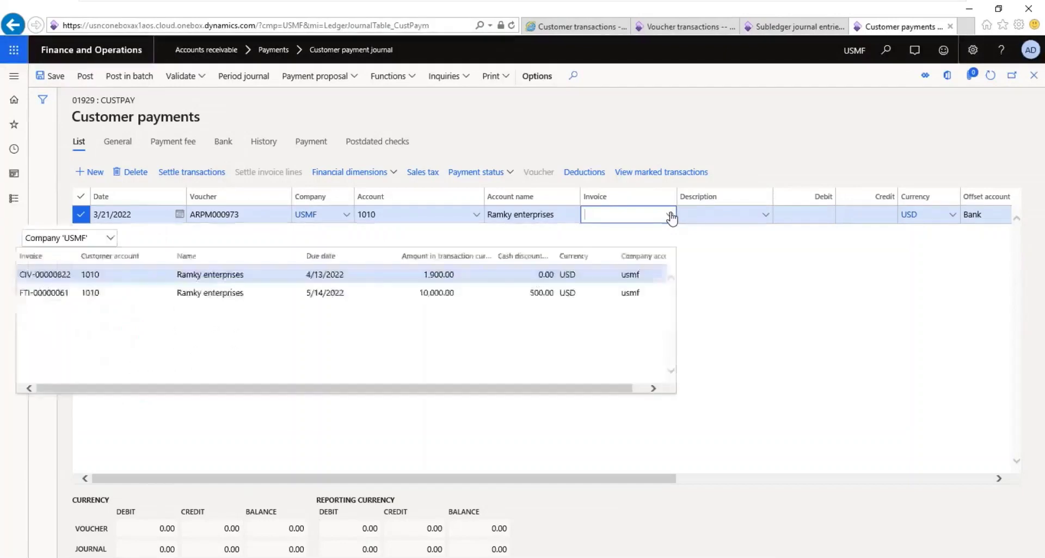
left_click(134, 297)
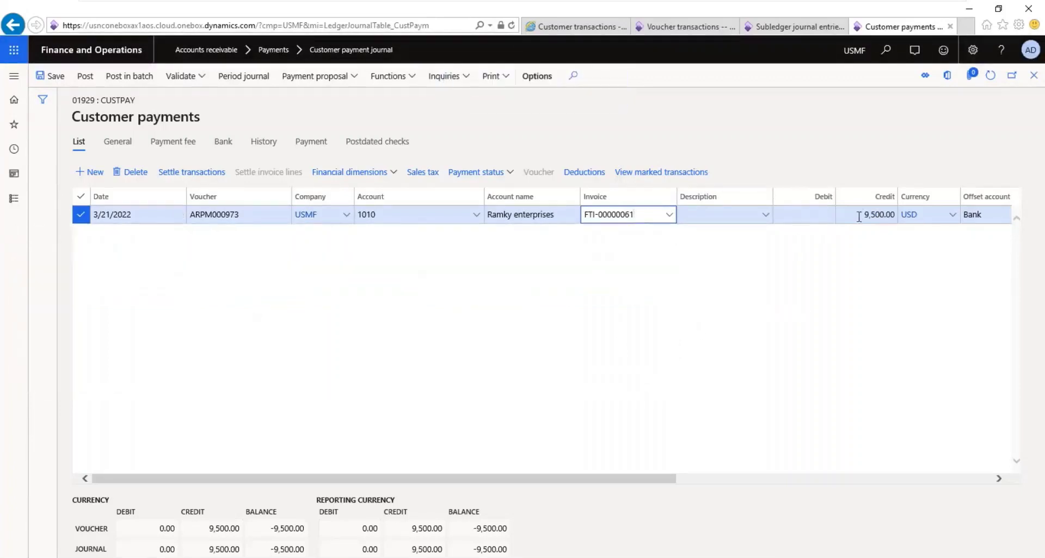
Delete the payment line dated 3/21/2022
left_click(157, 218)
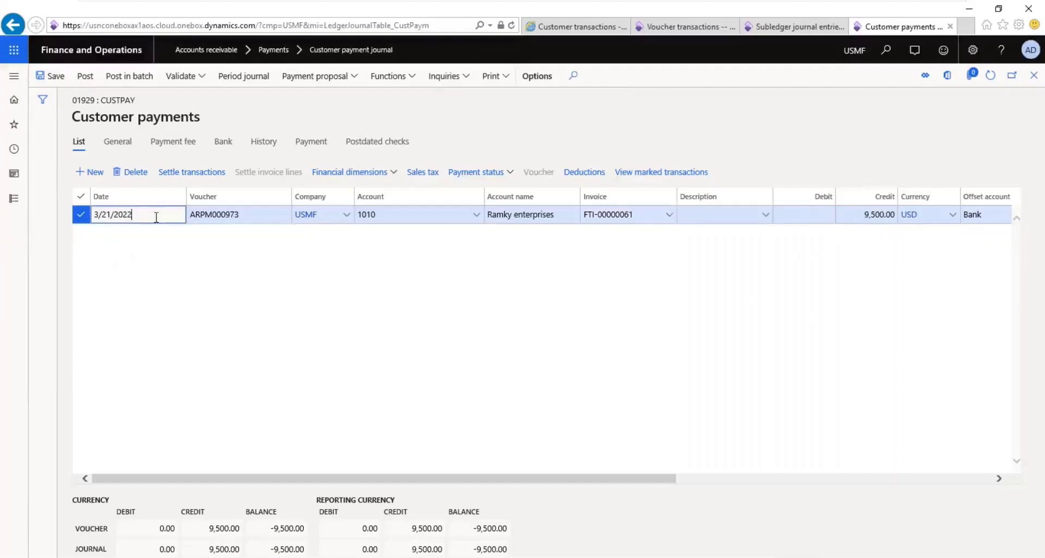
left_click(135, 173)
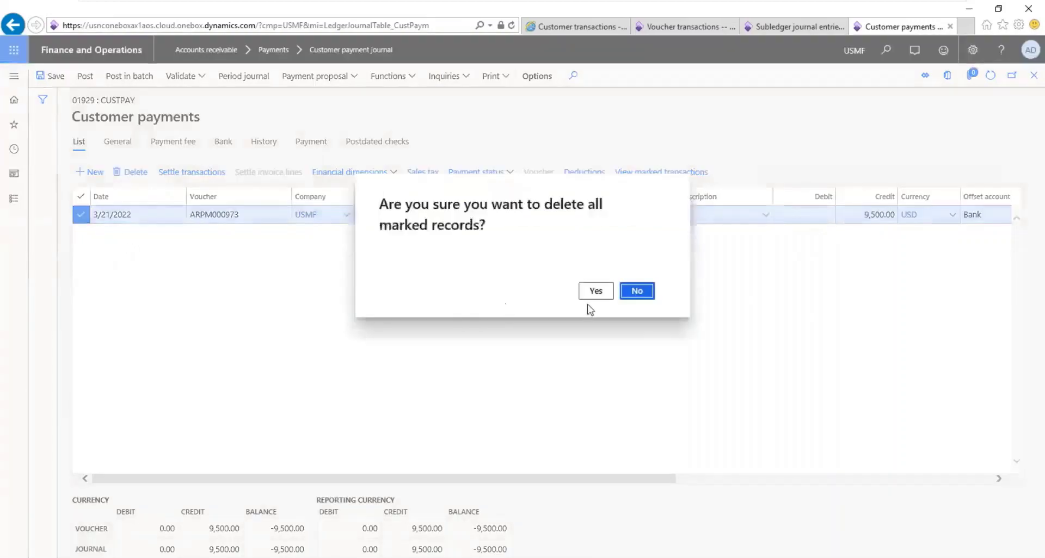
key("Return")
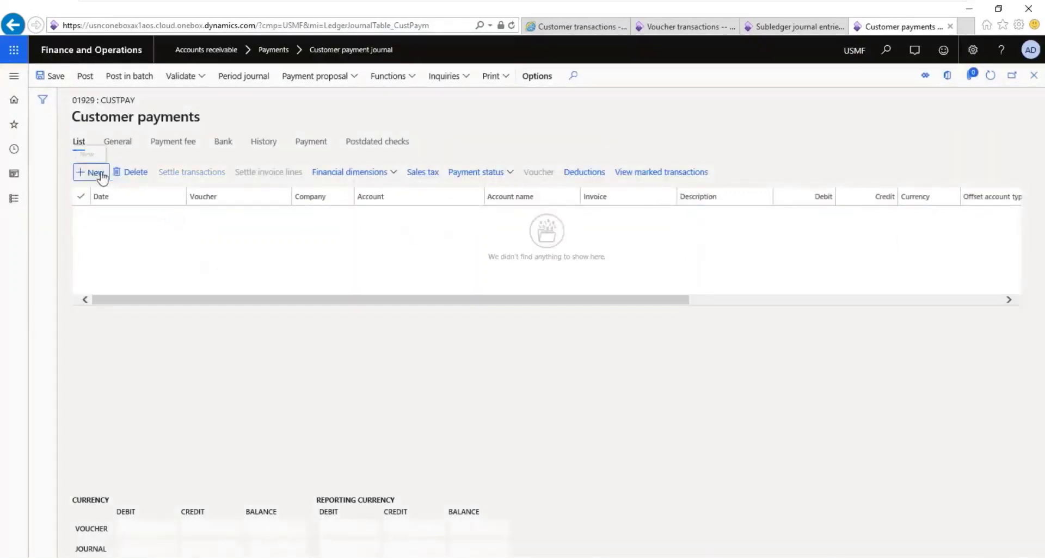
Add a payment line dated 3/22/2022 for Ramky enterprises and select the 10,000 free text invoice to be paid
left_click(174, 219)
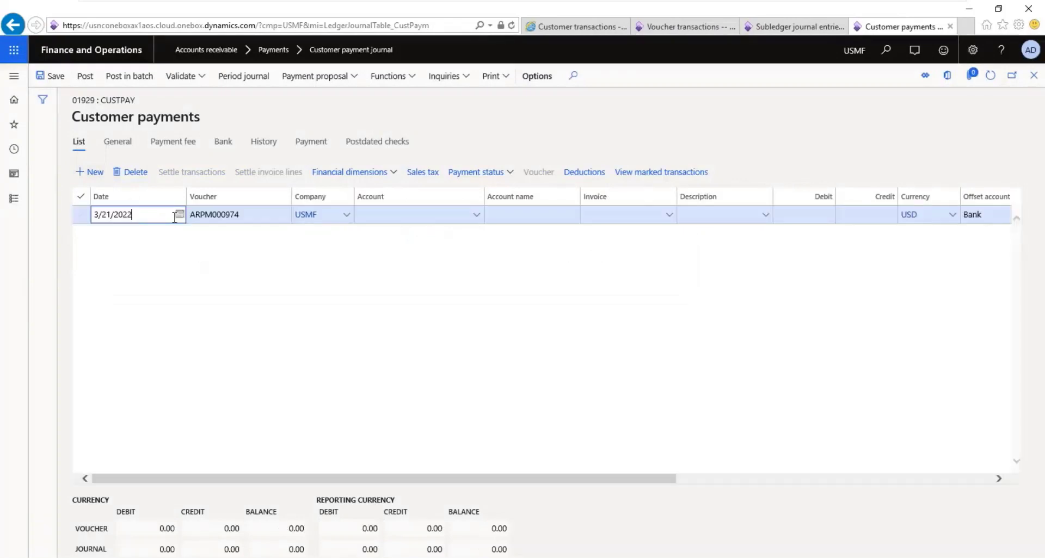
left_click(180, 215)
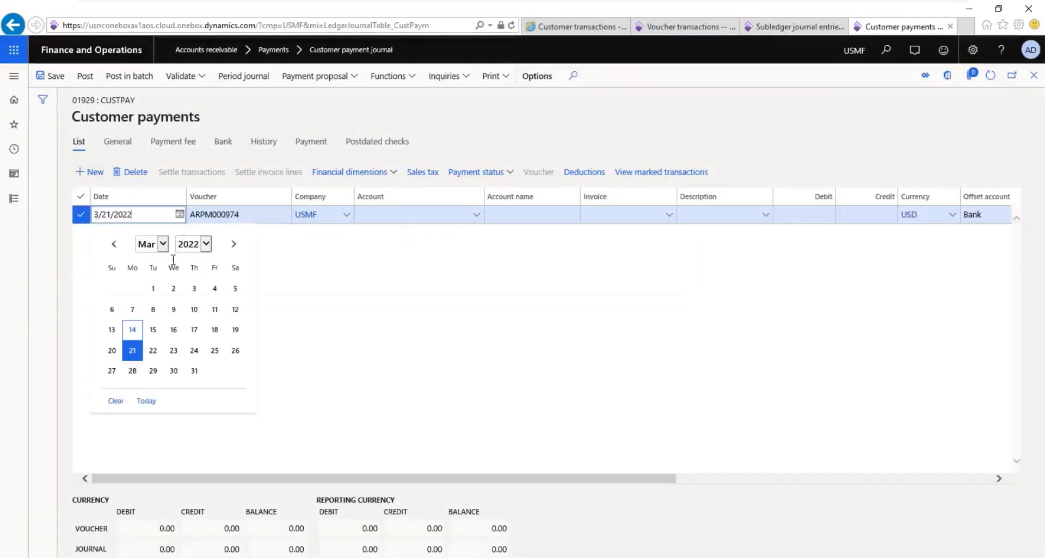
left_click(153, 351)
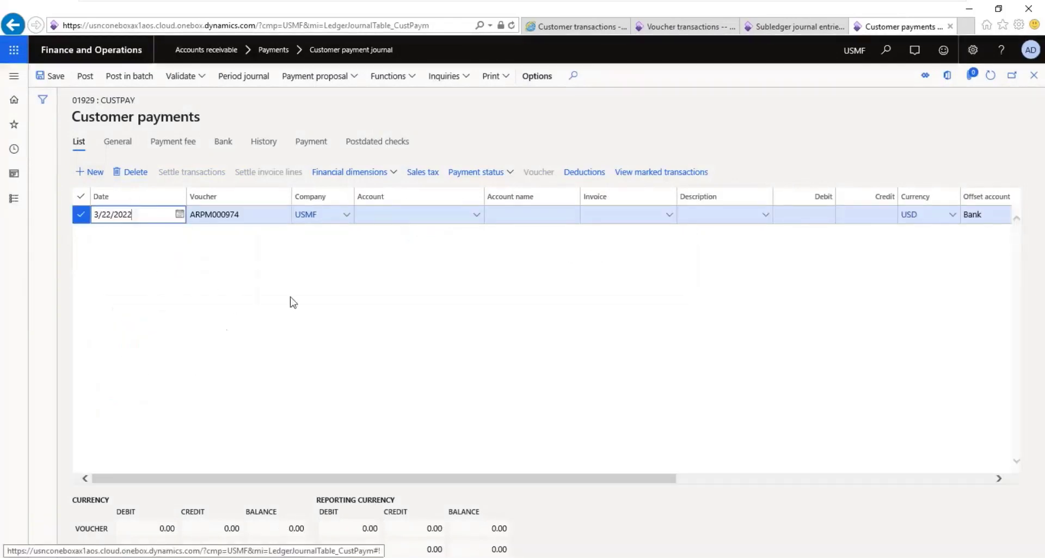
left_click(390, 216)
type("10")
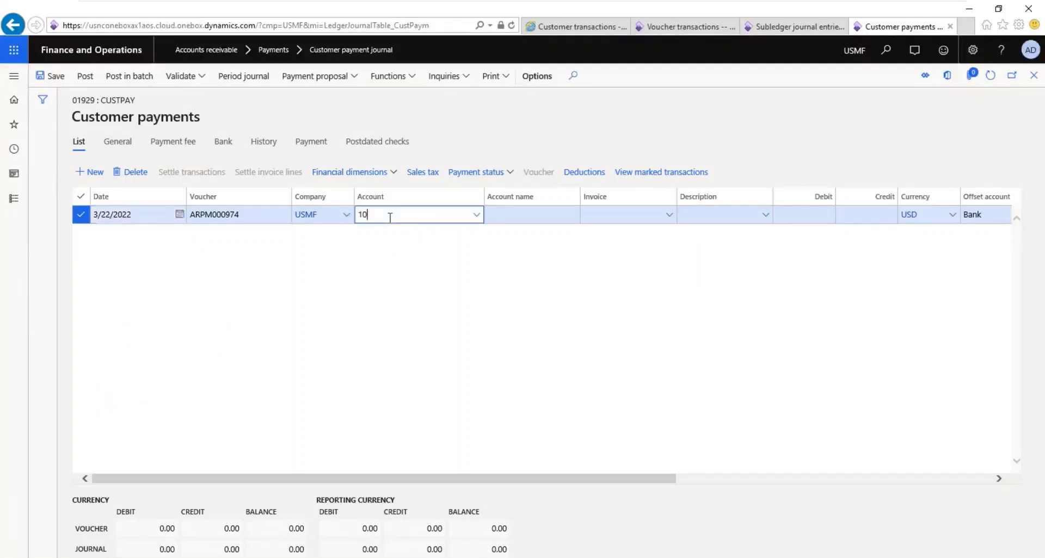
type("10")
key("Tab")
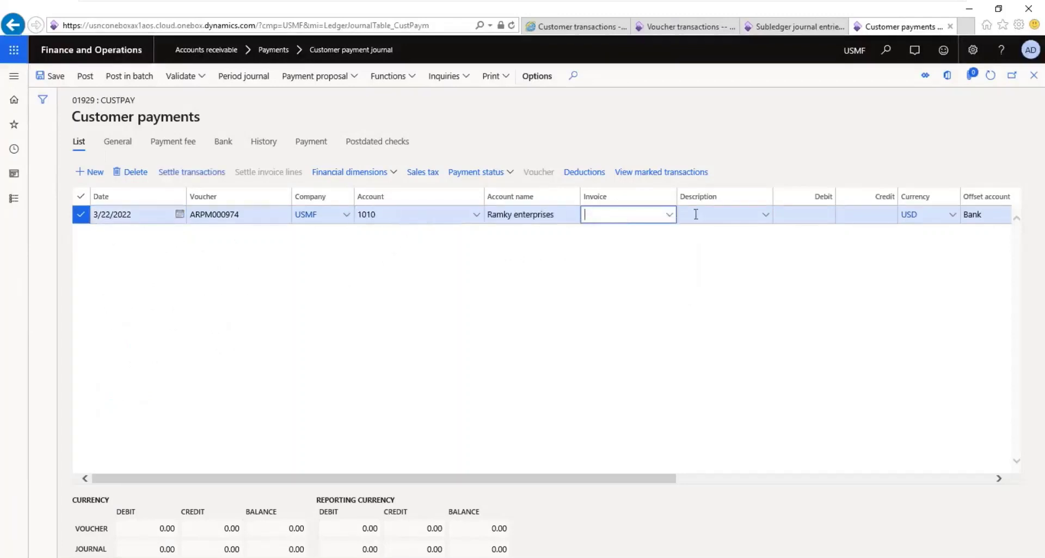
left_click(668, 216)
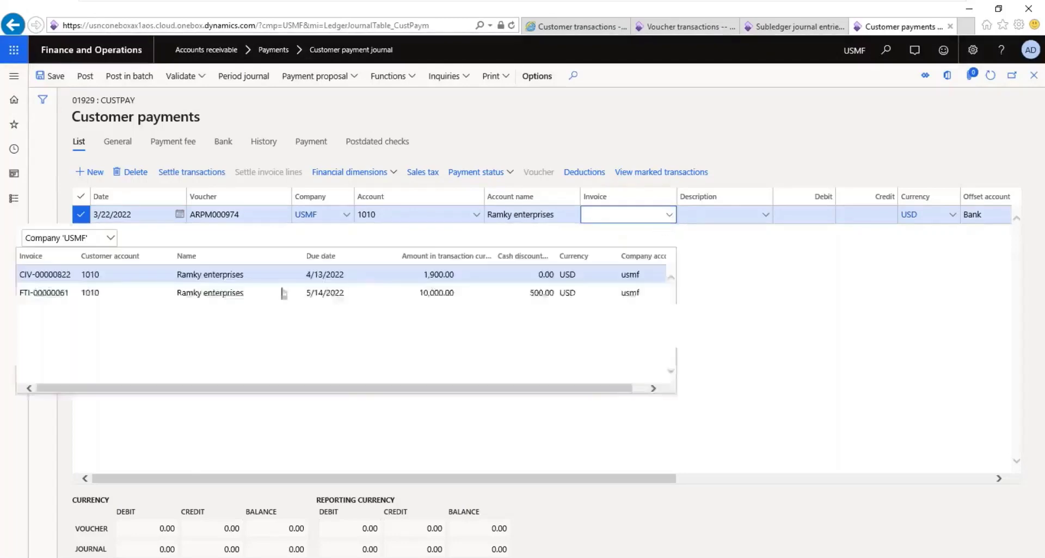
left_click(102, 294)
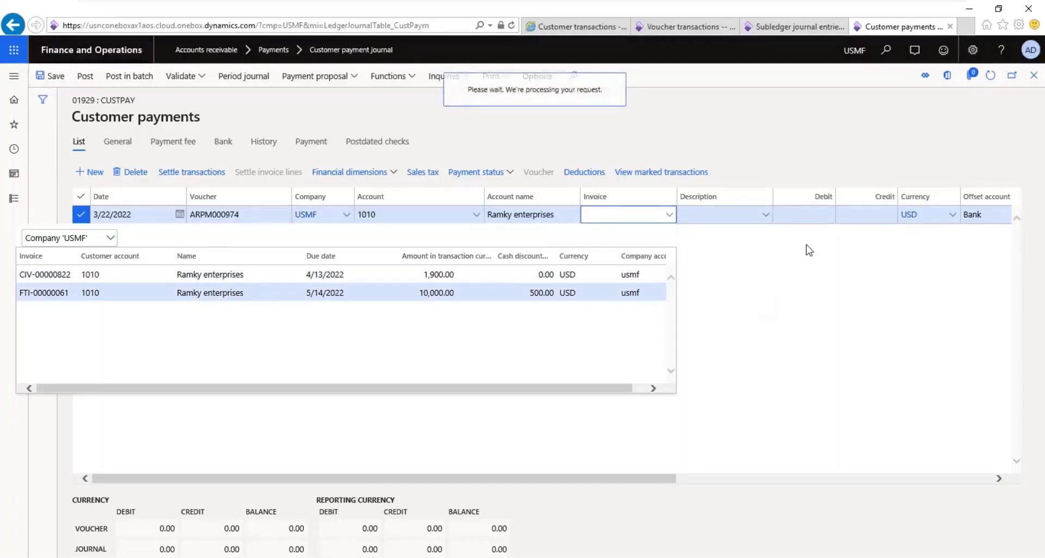
left_click(854, 217)
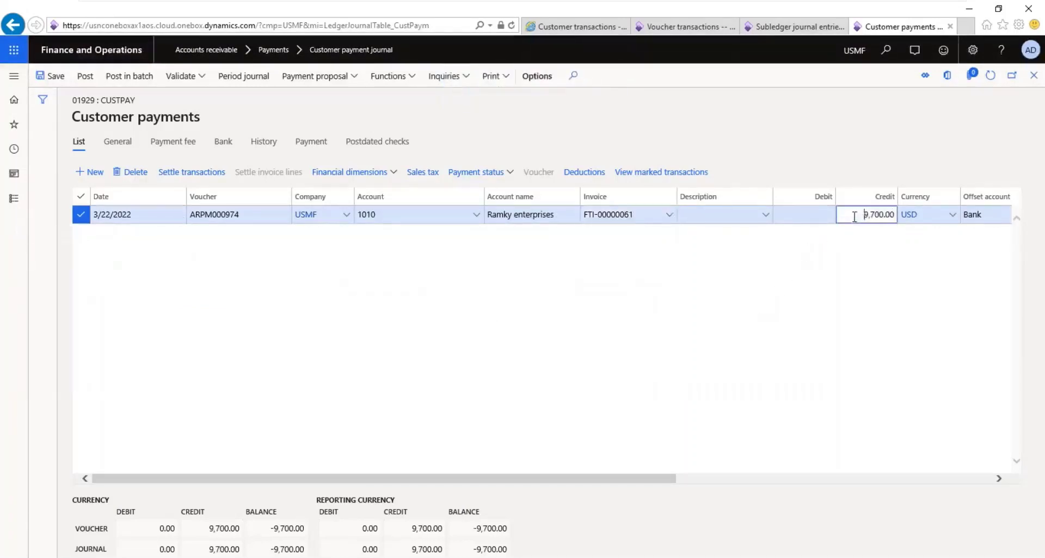
Review the marked free text invoice's cash discount date and amounts in the settlement of the 3/22/2022 payment, and accept it
left_click(204, 175)
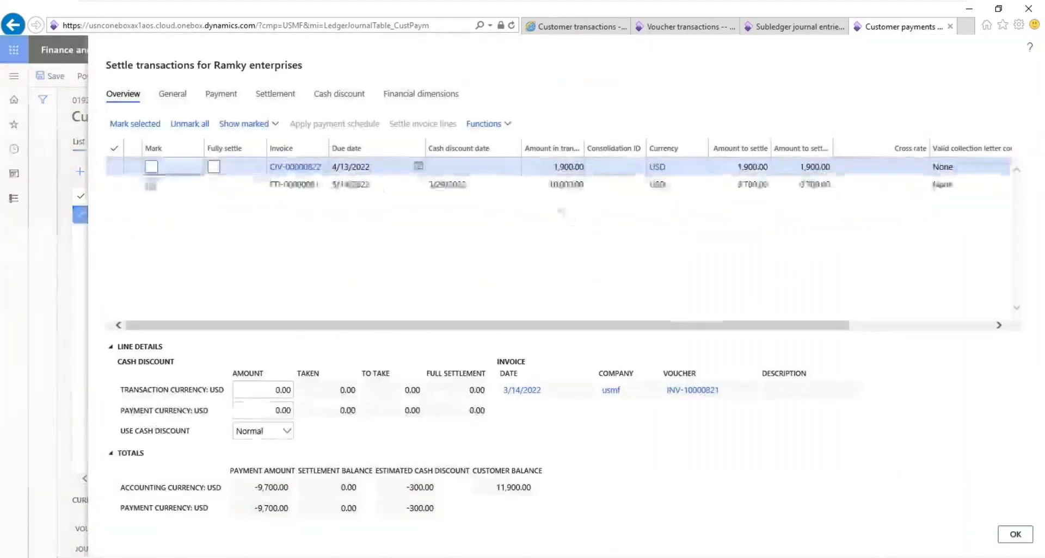
left_click(517, 186)
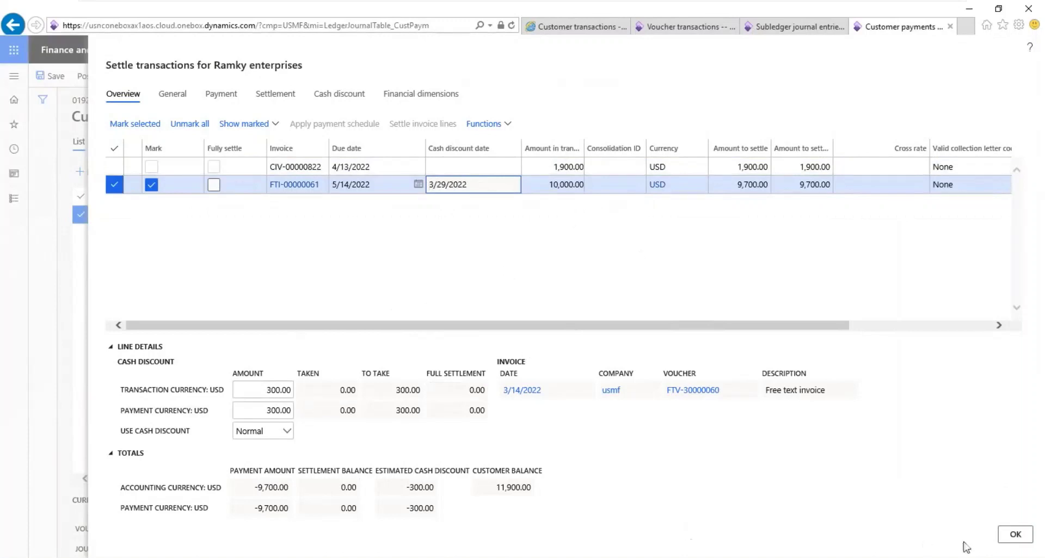
left_click(1014, 535)
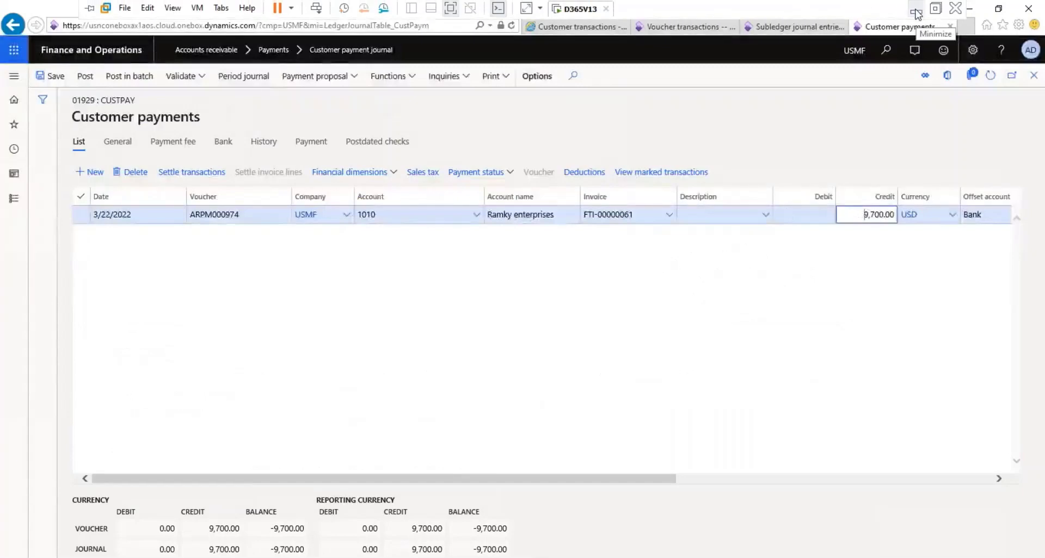
Switch to the Notepad notes and highlight the terms of payment and cash discount lines for review
left_click(917, 9)
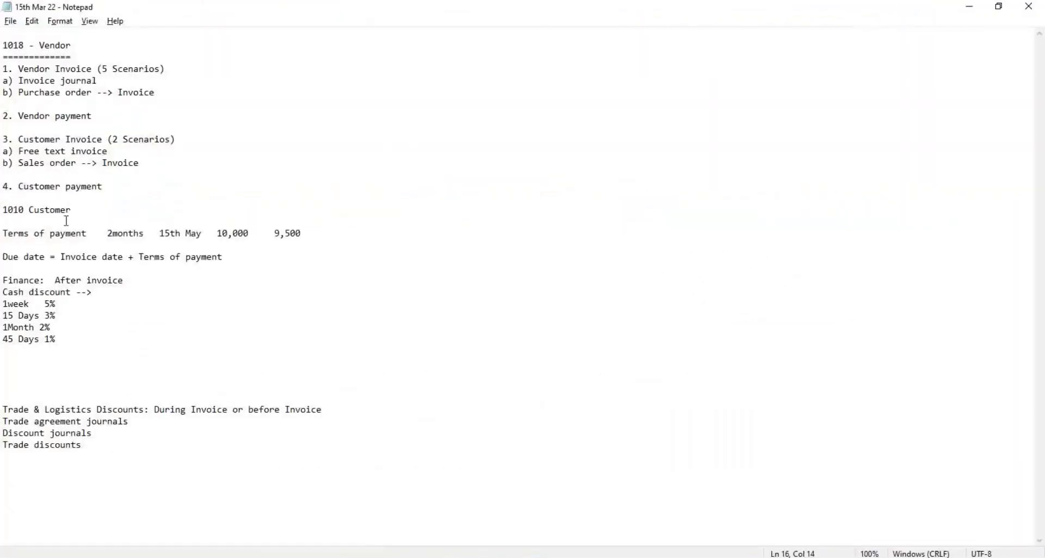
left_click_drag(102, 233, 3, 234)
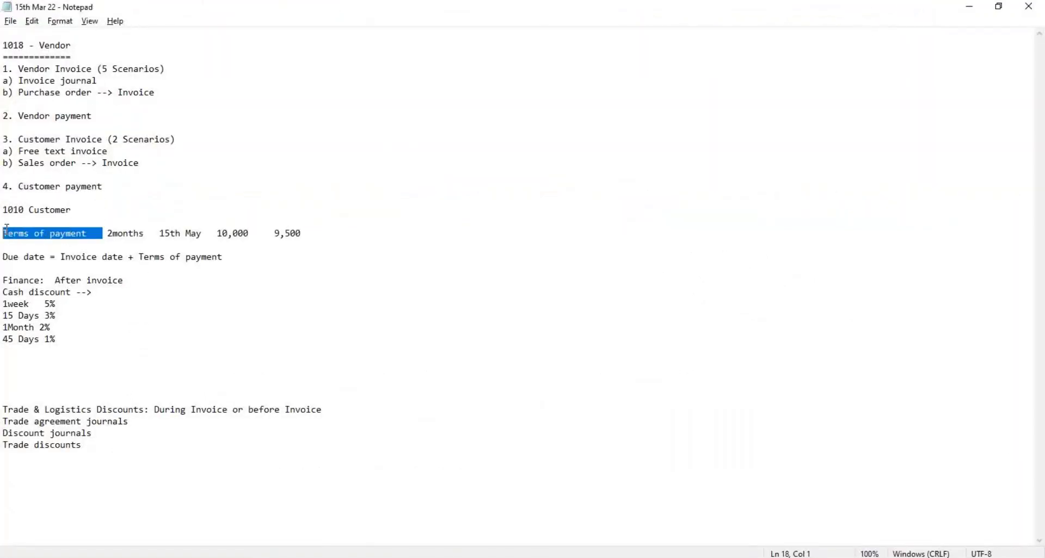
left_click_drag(98, 293, 4, 293)
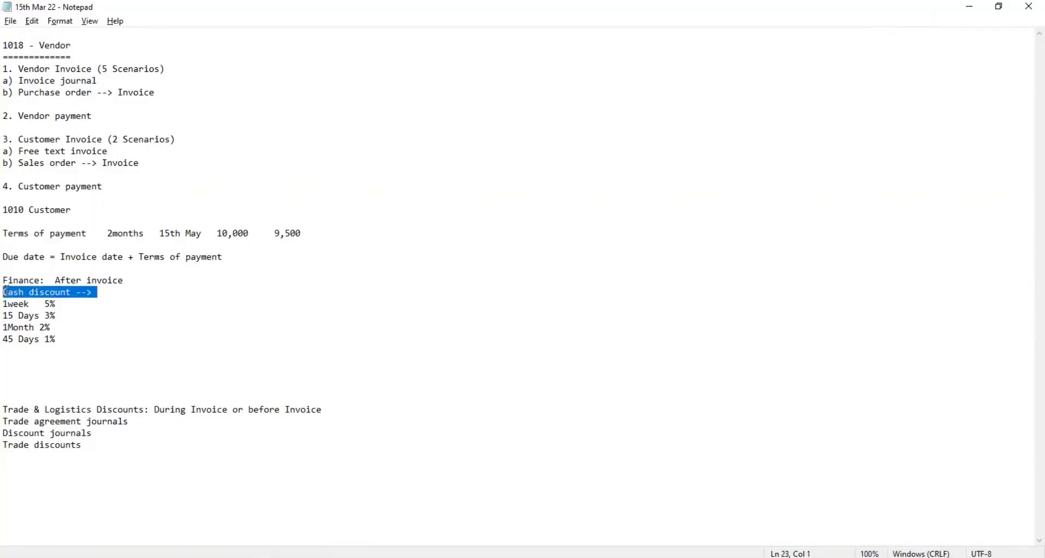
left_click(206, 333)
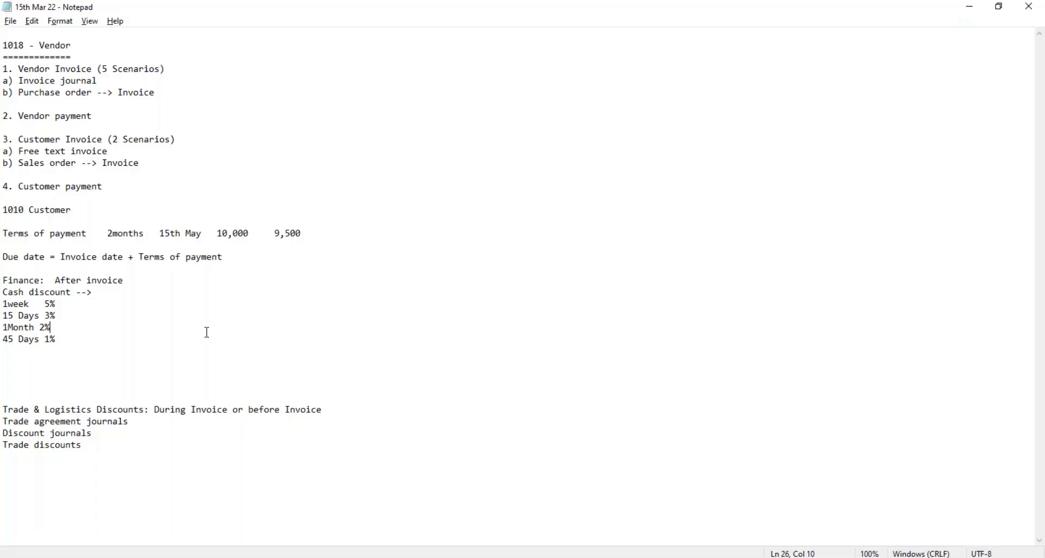
Below the cash discount tiers, write an "Invoice:" entry with "Customer a/c 10000 Dr" and "To Revenue a/c 10000 Cr"
left_click(18, 363)
type("nvoi")
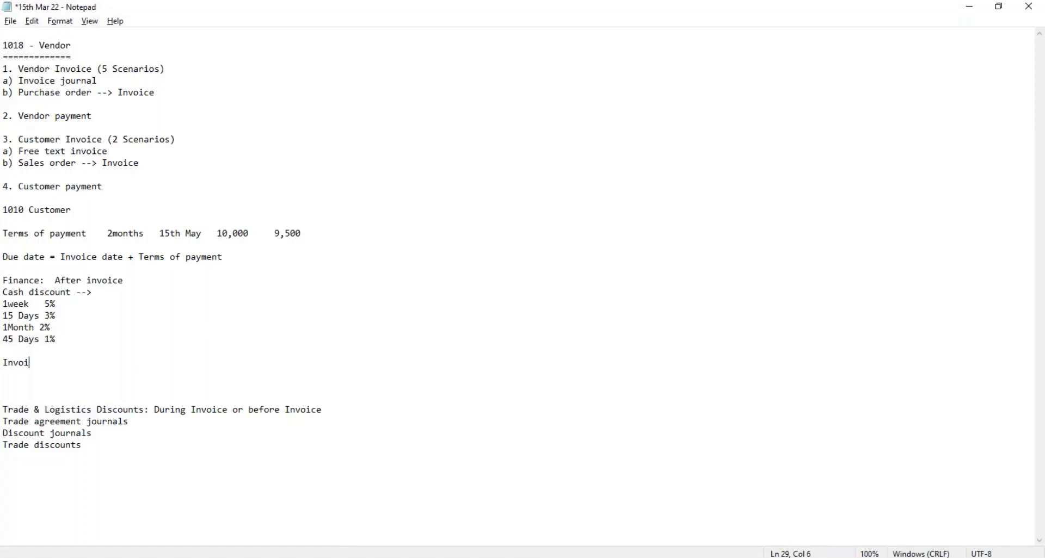
type("ce:")
key("Return")
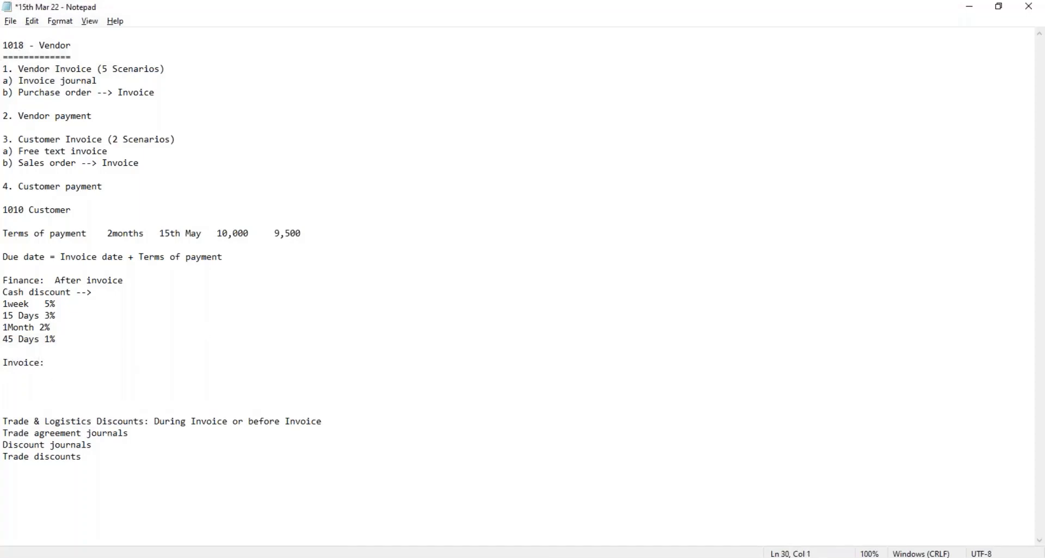
type("Customer a/c 10000 Dr")
key("Return")
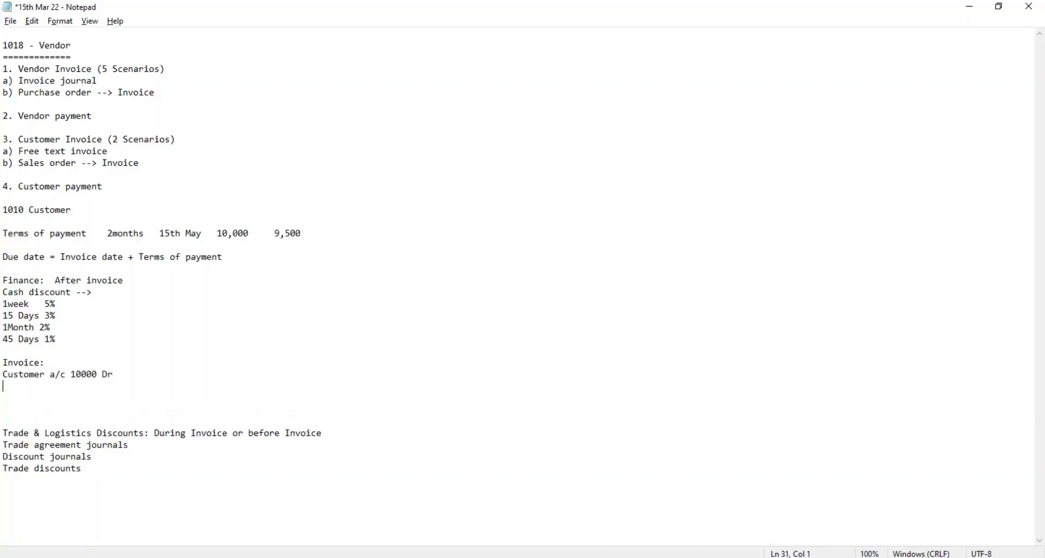
type("Revenue a/c 10000 Cr")
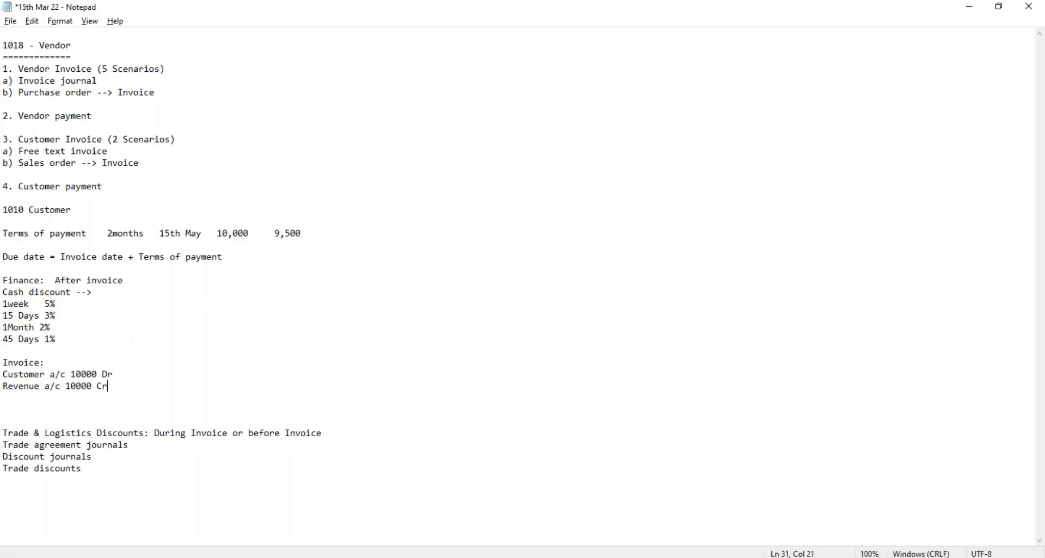
left_click(5, 387)
type("To")
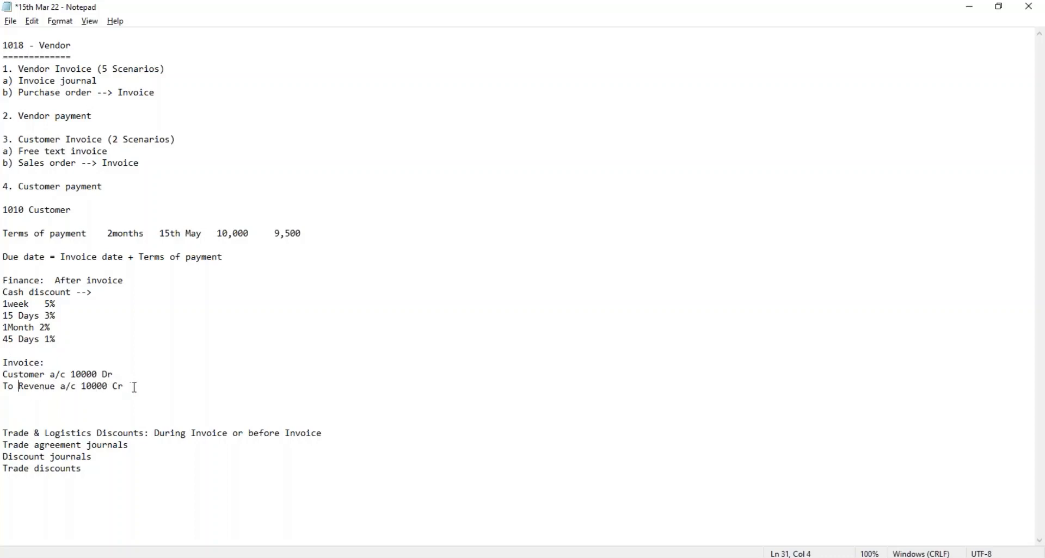
Below the invoice entry, write a "Payment" entry with "Cash / Bank 9500 Dr" and "To customer 9500 Cr"
left_click(135, 387)
key("Return")
key("Return")
type("Pay")
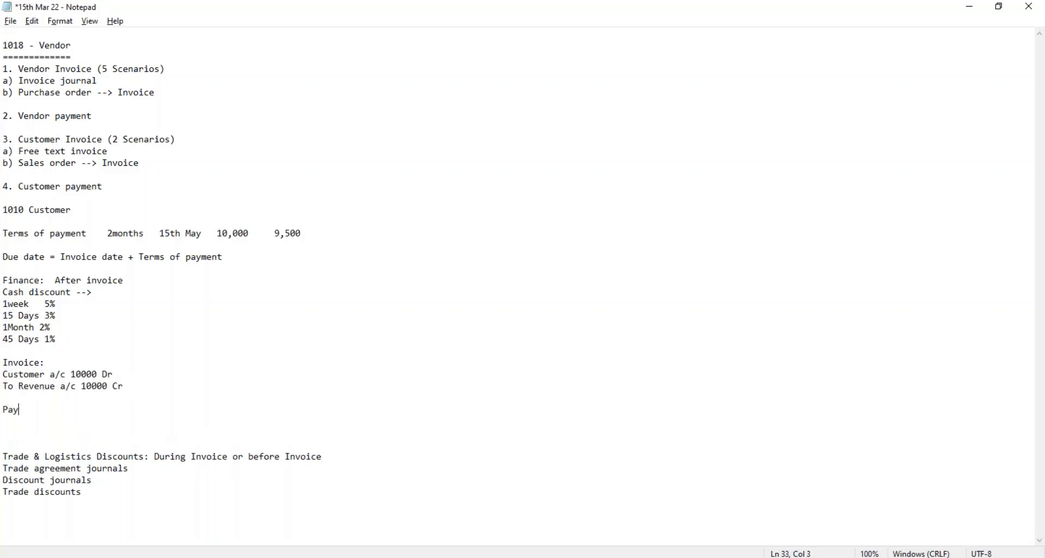
type("ment")
key("Return")
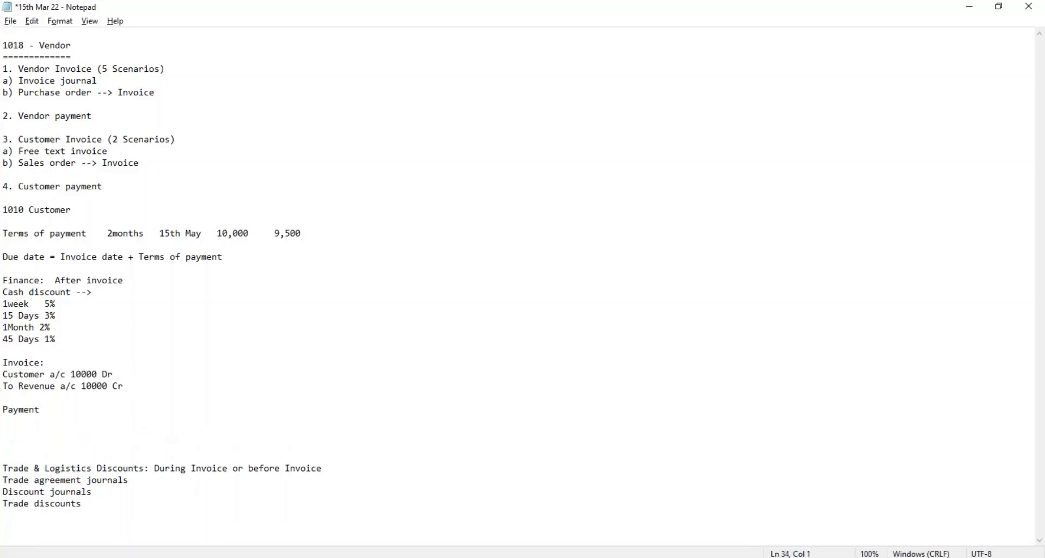
type("Cash / Bank  9500 Dr")
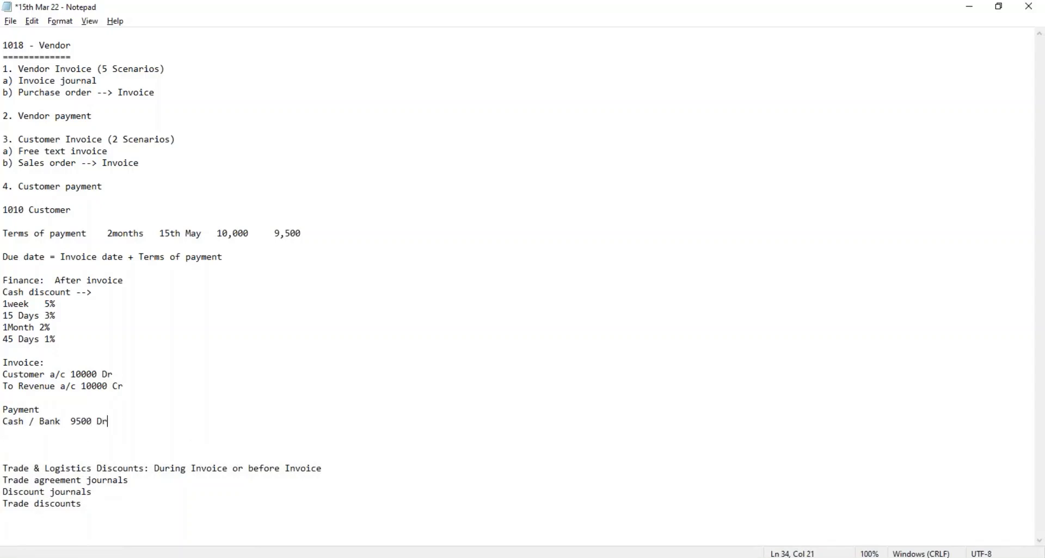
key("Return")
type("Cu")
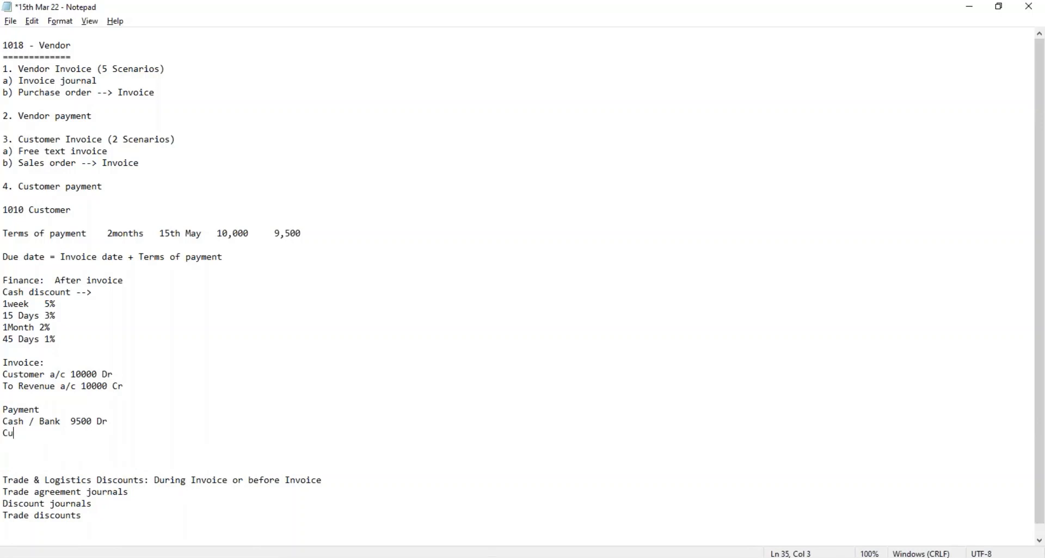
key("BackSpace")
key("BackSpace")
type("To customer  9500")
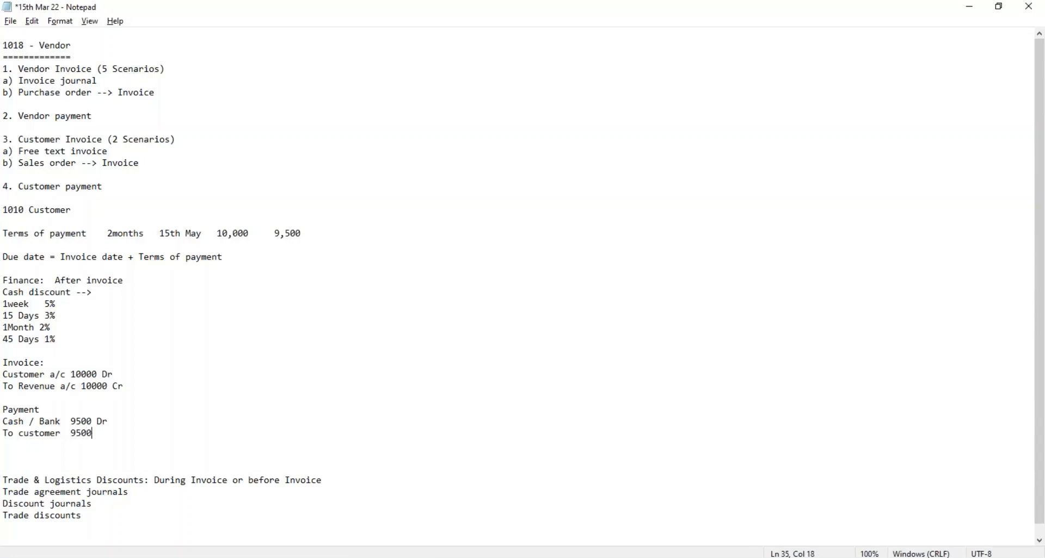
type(" Cr")
Compare the customer debit line of the invoice entry with the customer credit line of the payment entry by highlighting them
left_click(116, 370)
left_click_drag(116, 370, 2, 374)
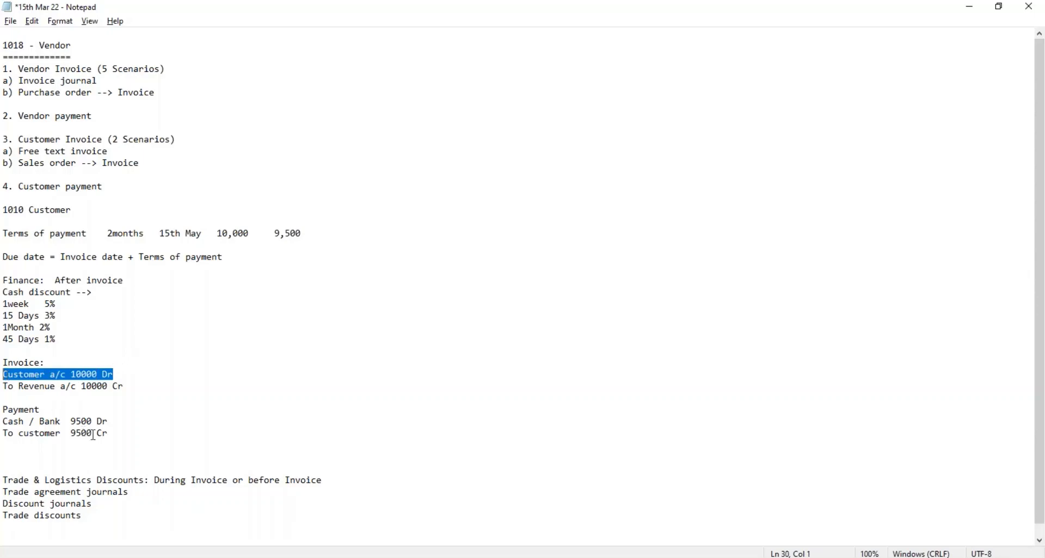
left_click_drag(111, 434, 5, 434)
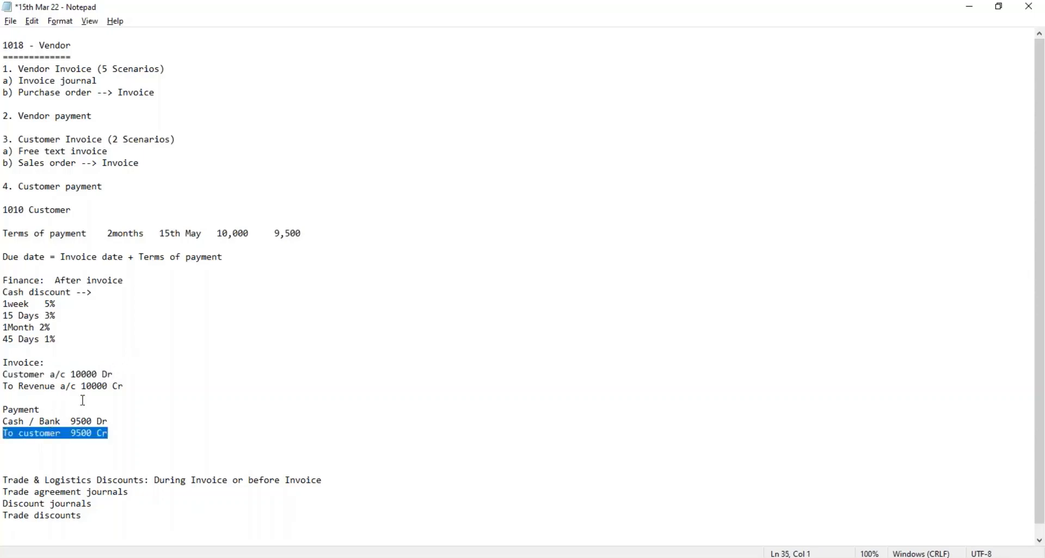
left_click_drag(116, 373, 6, 373)
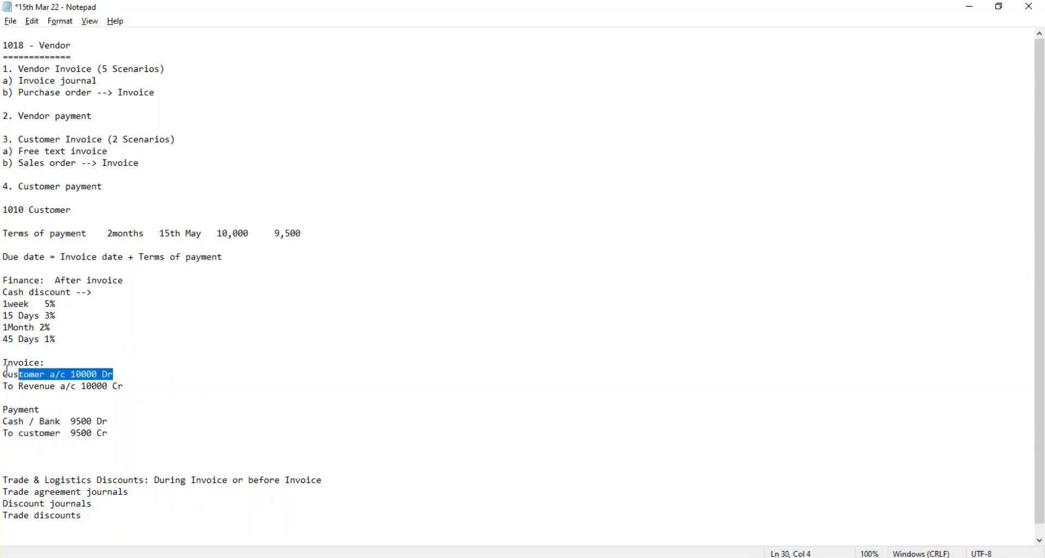
left_click_drag(123, 434, 6, 436)
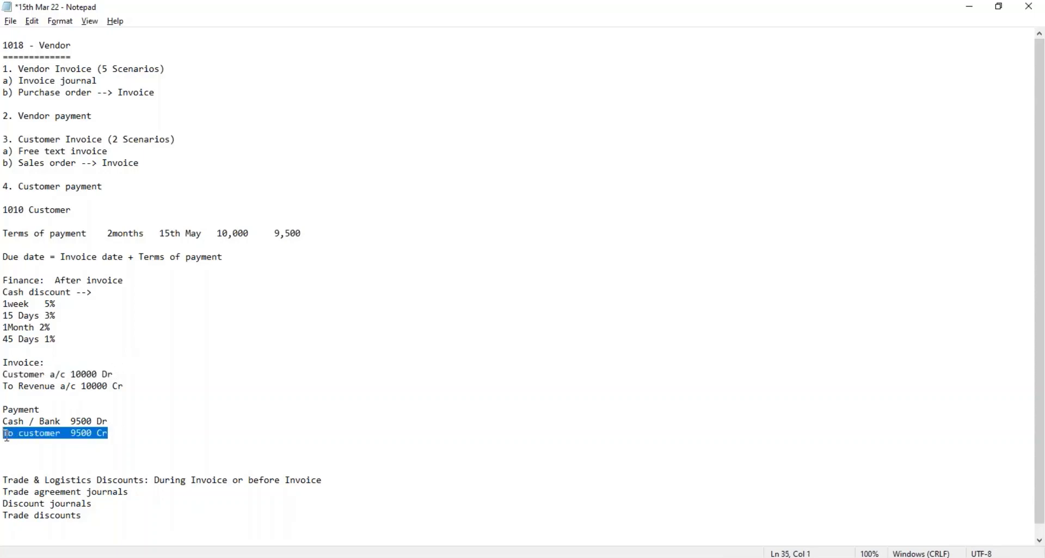
Start a discount entry below the payment entry, separated by a blank line, with the line "Discount 500 Dr"
left_click(121, 434)
key("Return")
key("Return")
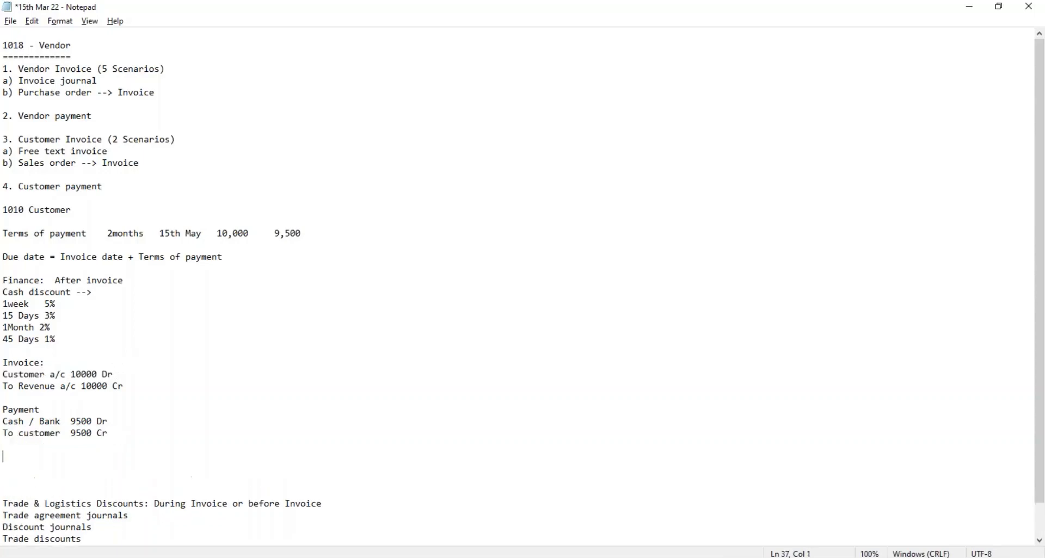
key("Return")
type("To")
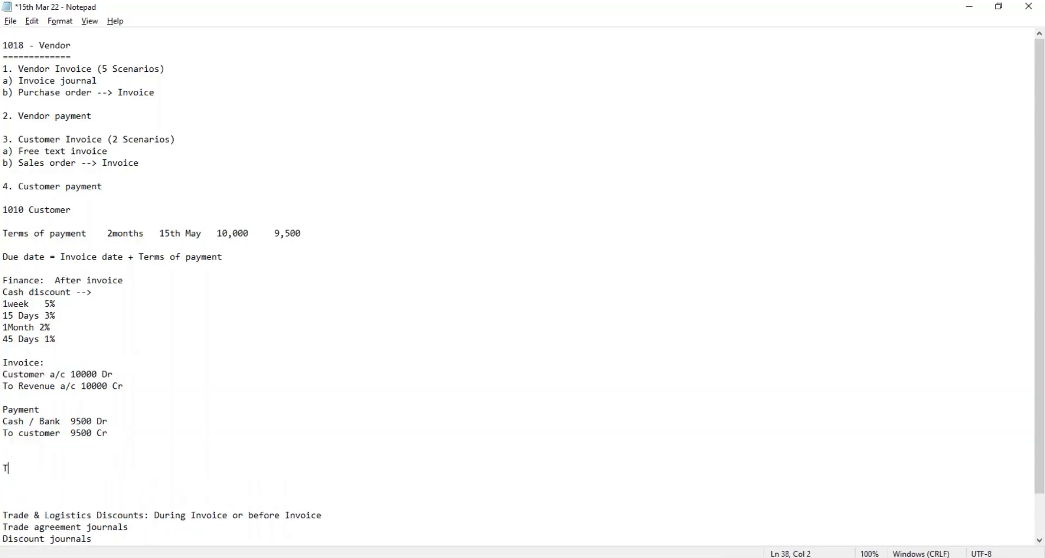
key("BackSpace")
key("BackSpace")
key("BackSpace")
type("Dsc")
key("BackSpace")
key("BackSpace")
key("BackSpace")
key("BackSpace")
key("BackSpace")
key("Return")
type("Discount ")
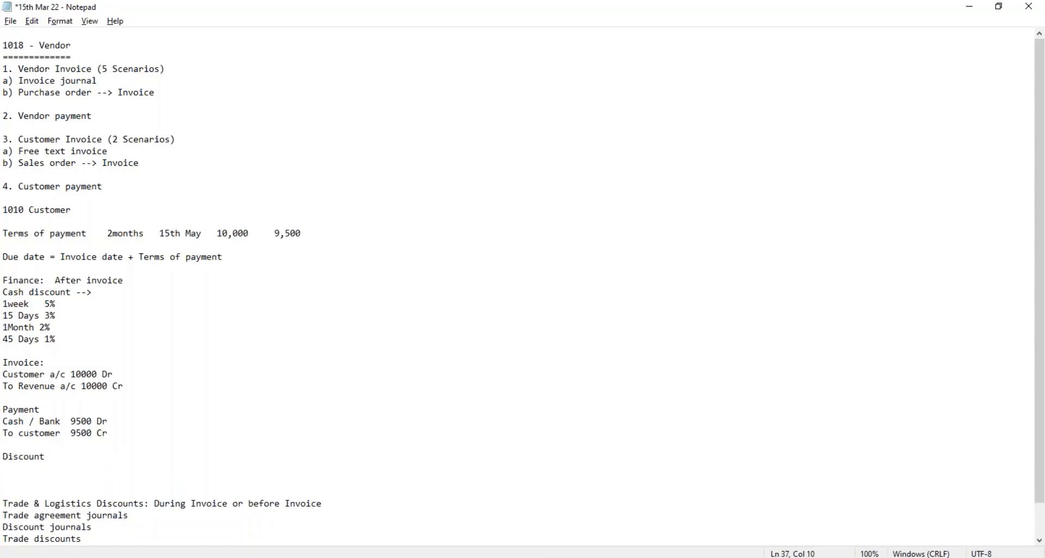
type(" 500 Dr")
key("Return")
Complete the discount entry with "To Customer a/c Cr 500", append 500 to the discount debit line, and save the notes
type("T")
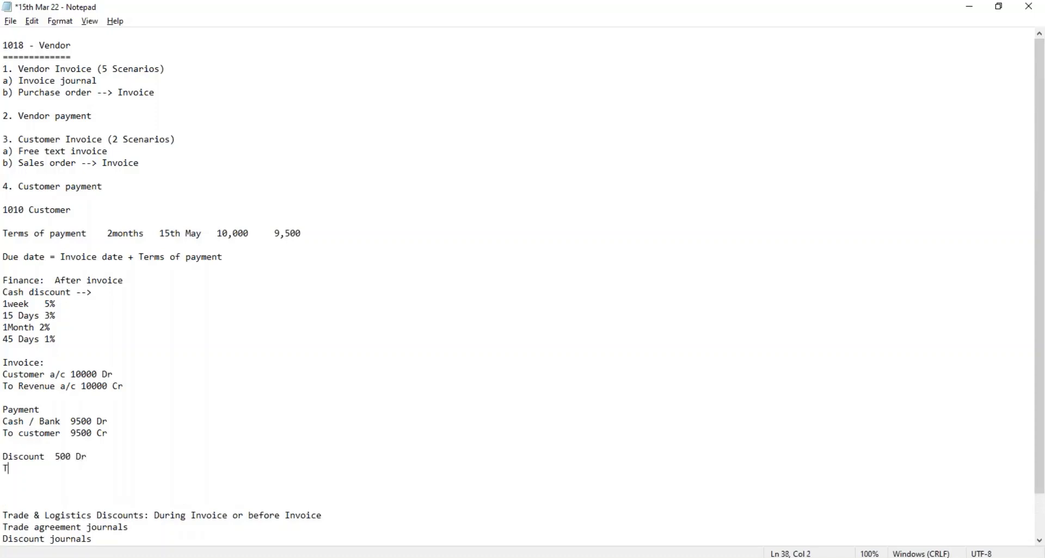
type("o Customer a/c Cr")
key("Up")
type("500")
key("Down")
type("500")
key("ctrl+s")
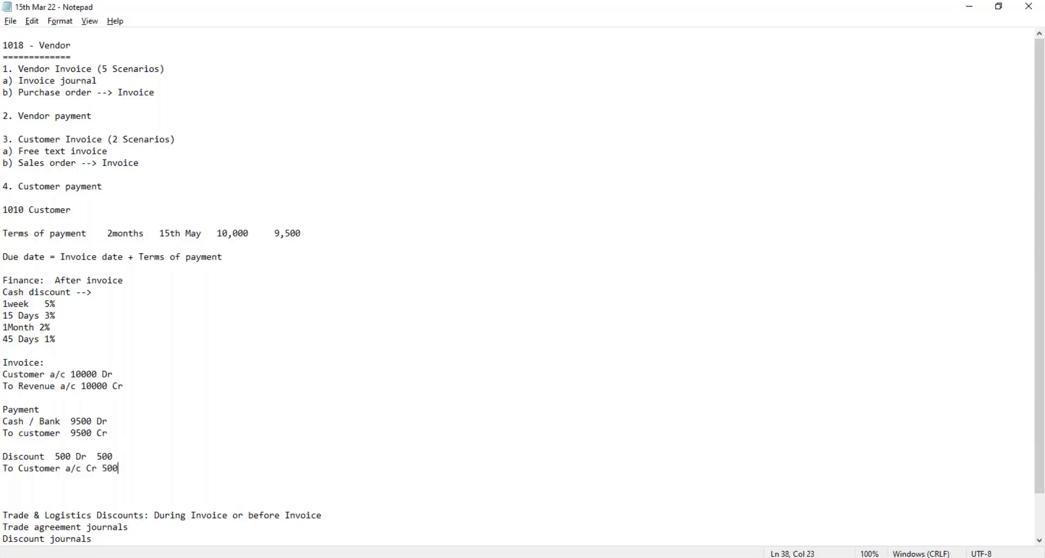
left_click_drag(146, 469, 5, 415)
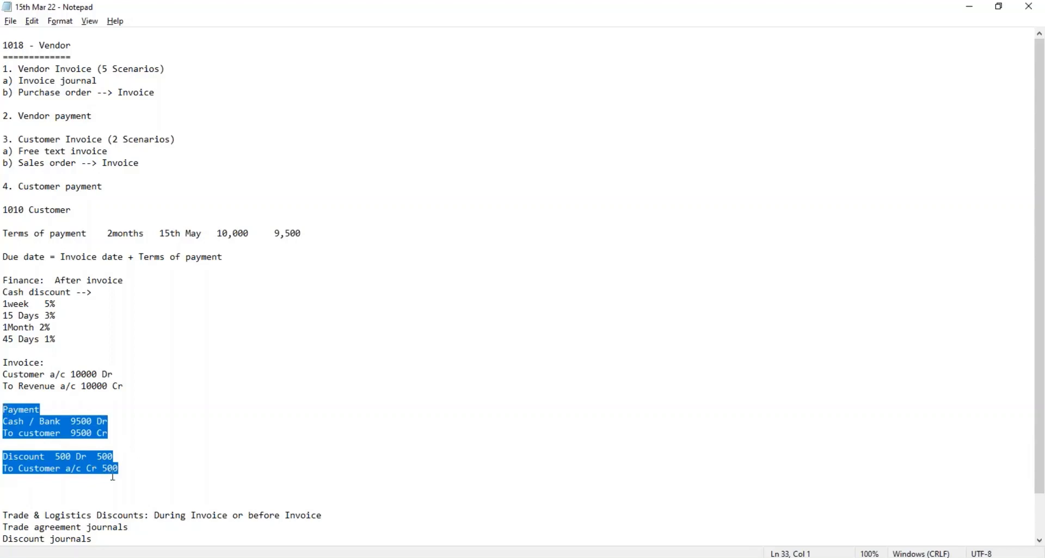
Review the discount entry, the numbered vendor and customer process list, and the invoice, payment and discount entries by highlighting each block
left_click(140, 472)
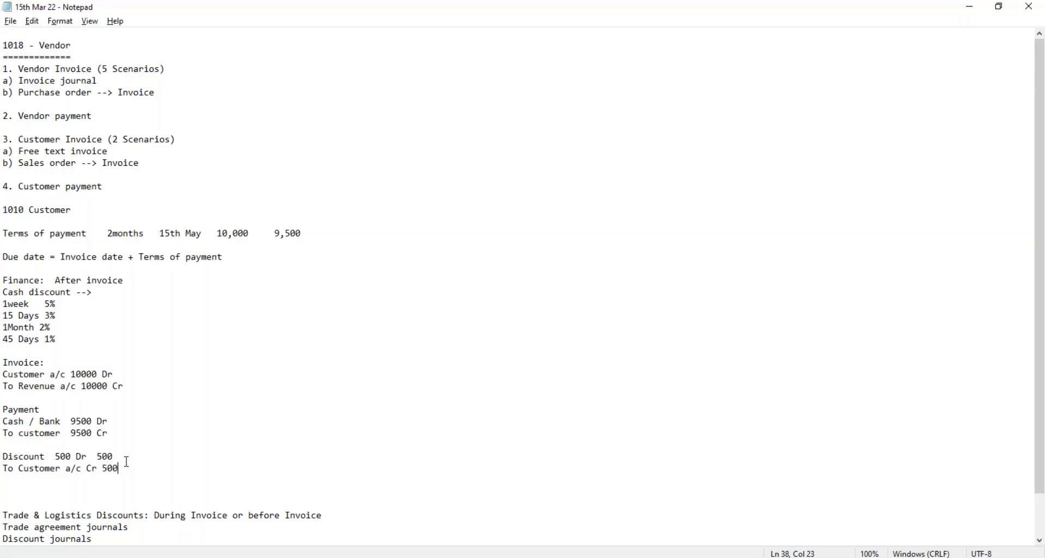
left_click_drag(113, 457, 4, 457)
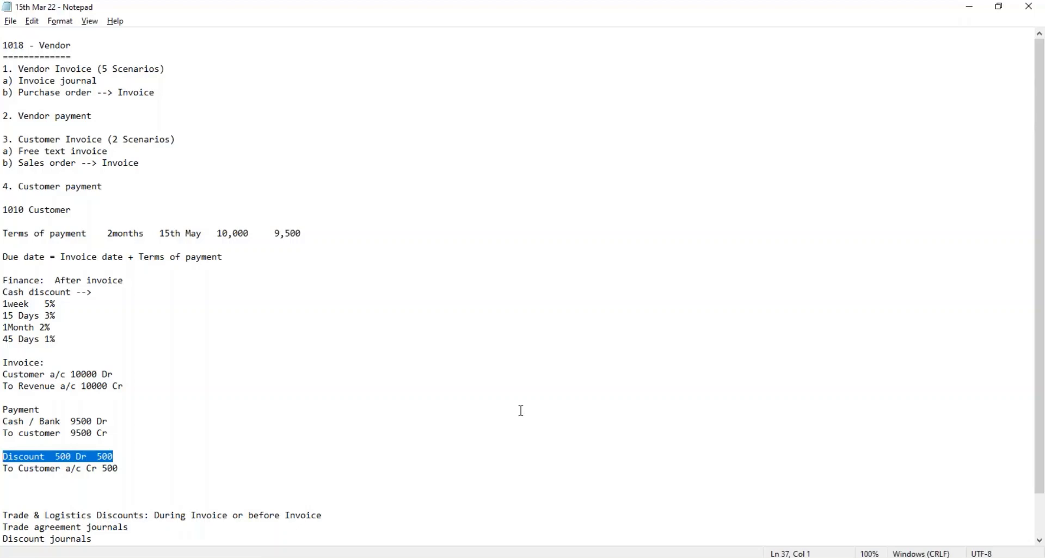
left_click_drag(155, 471, 4, 445)
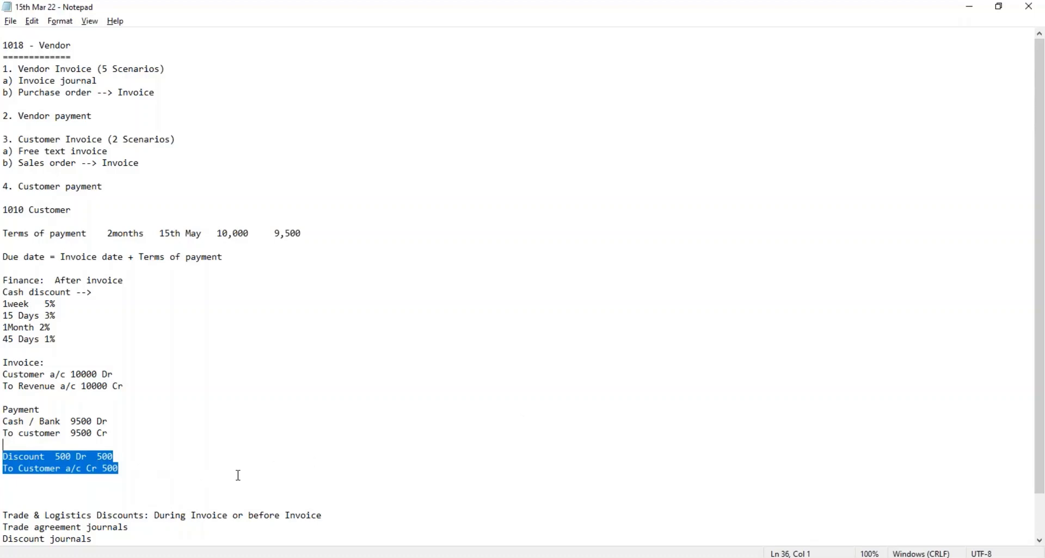
left_click_drag(114, 201, 6, 65)
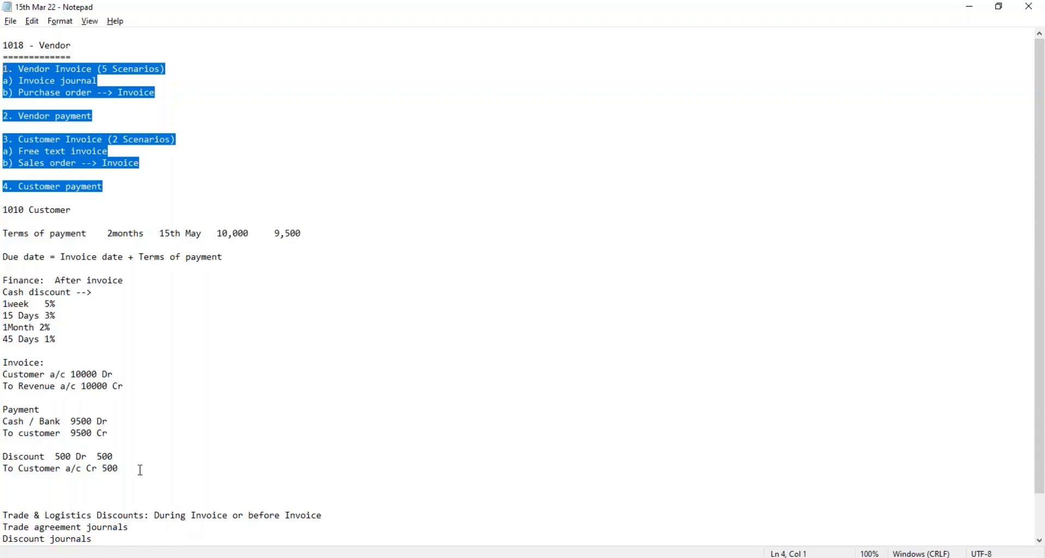
left_click_drag(140, 471, 7, 359)
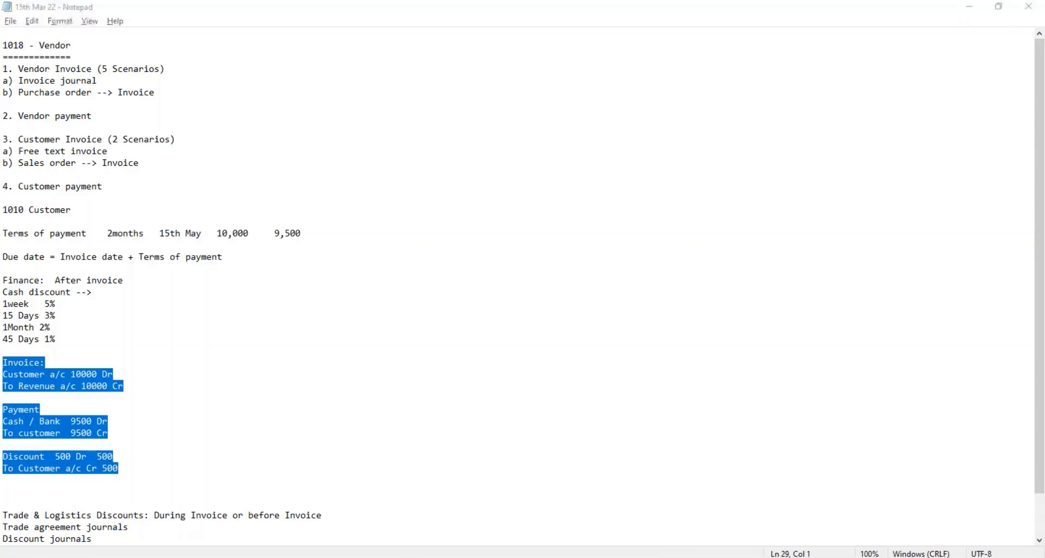
Switch to Dynamics 365 and open the Cash discounts payment setup of Accounts receivable
key("alt+Tab")
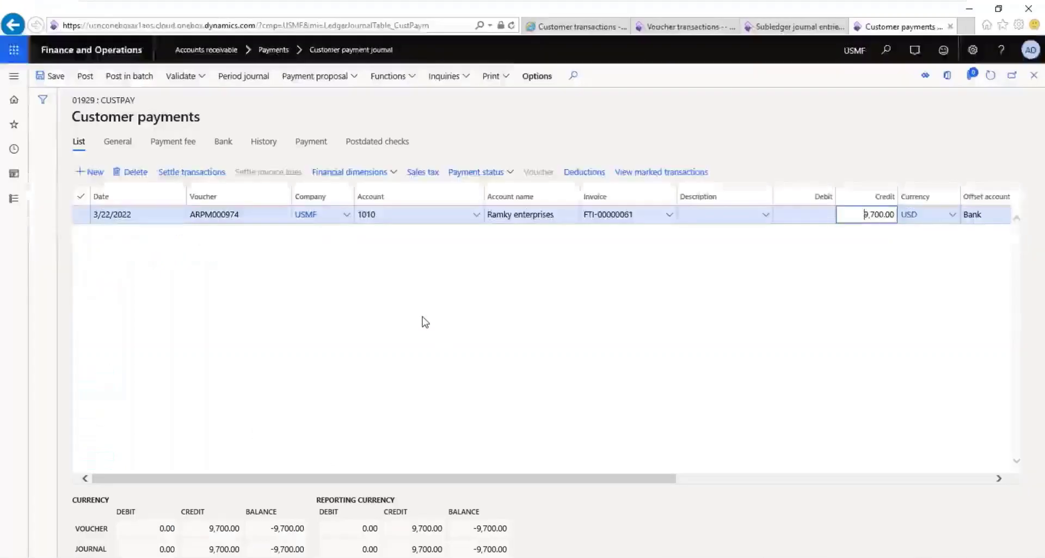
left_click(660, 26)
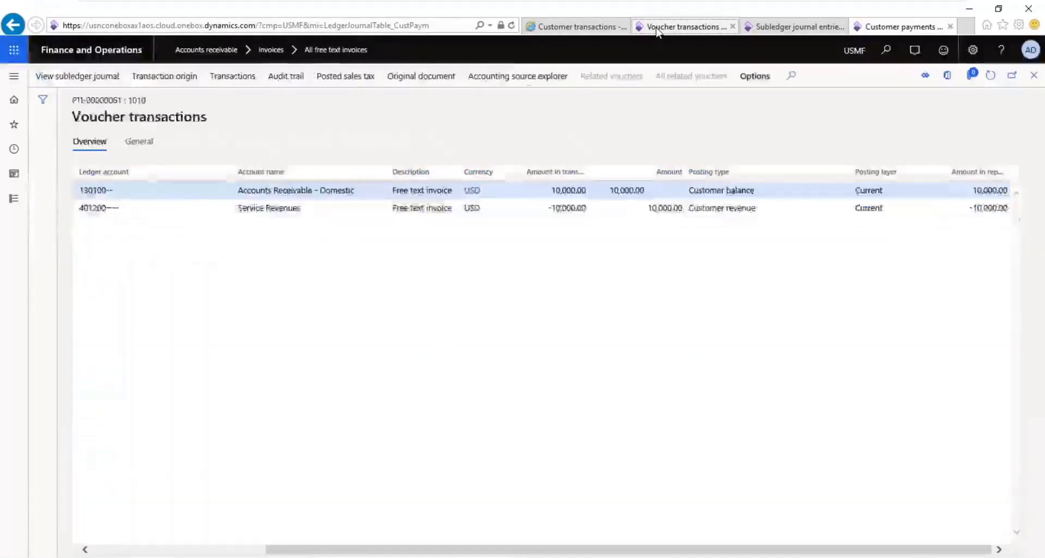
left_click(15, 200)
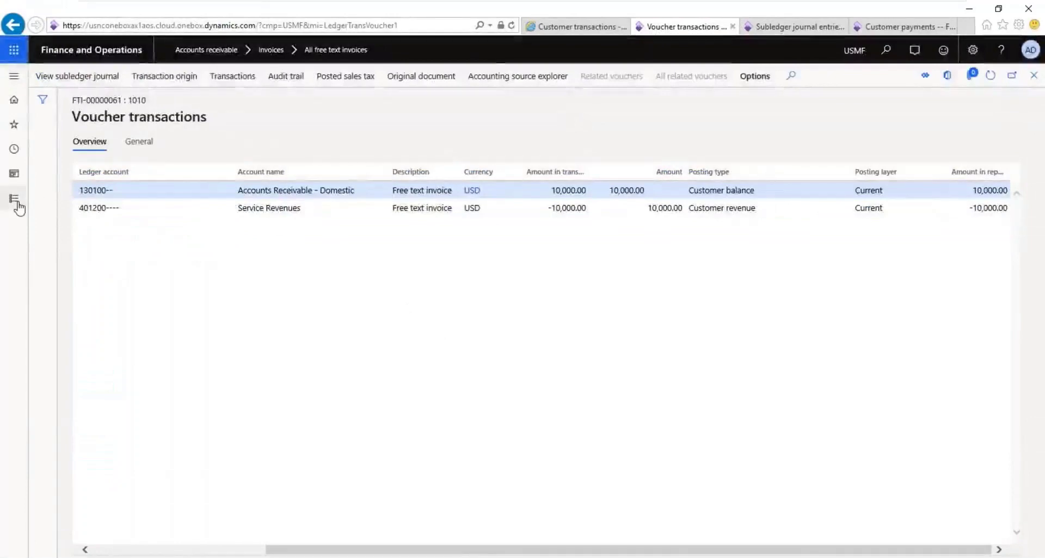
left_click(578, 27)
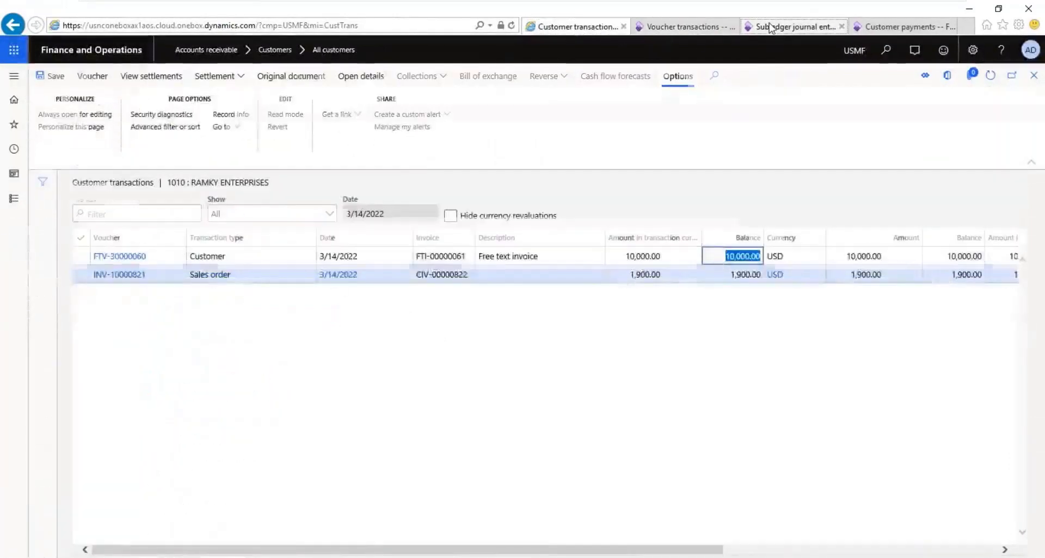
left_click(771, 27)
left_click(17, 199)
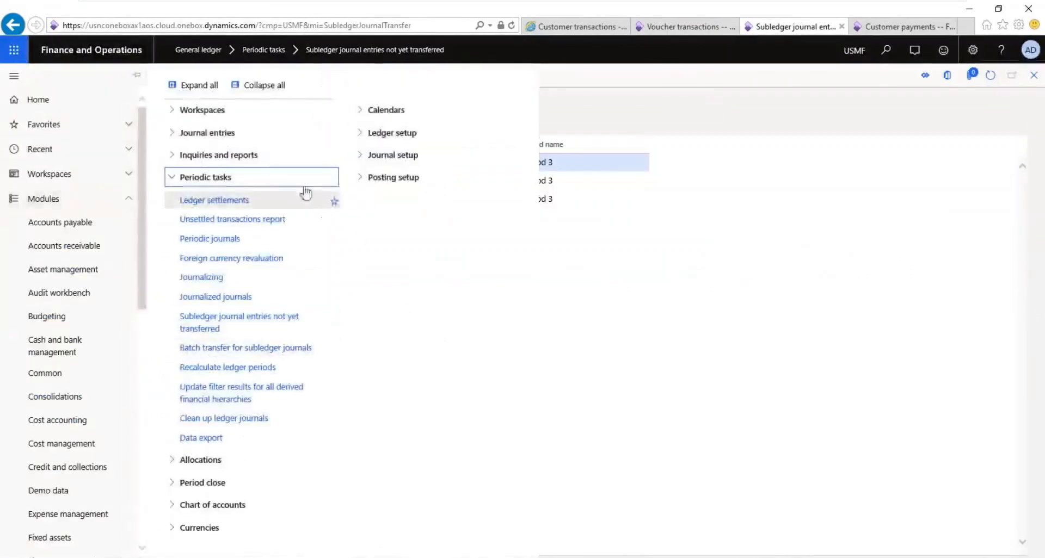
left_click(266, 86)
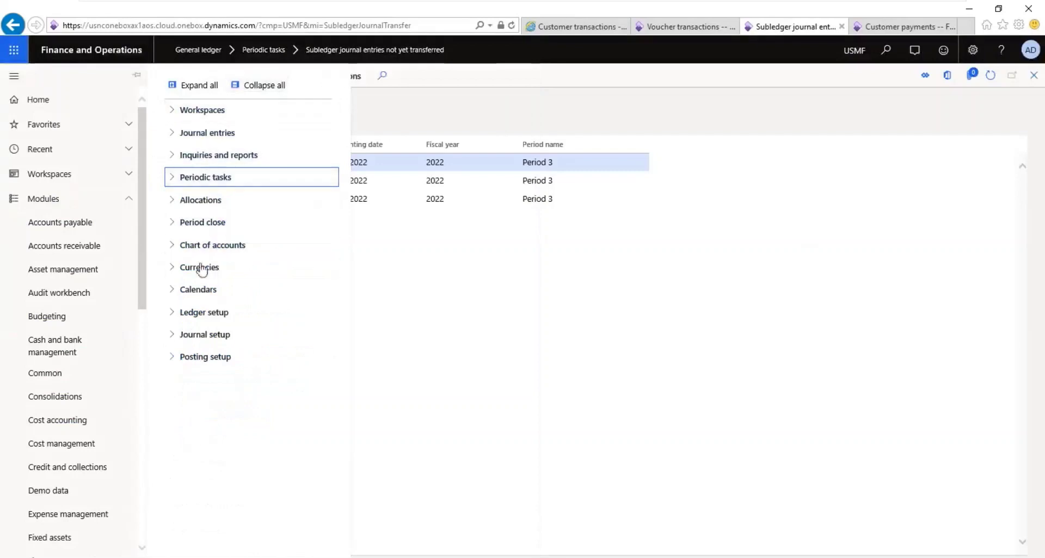
left_click(70, 251)
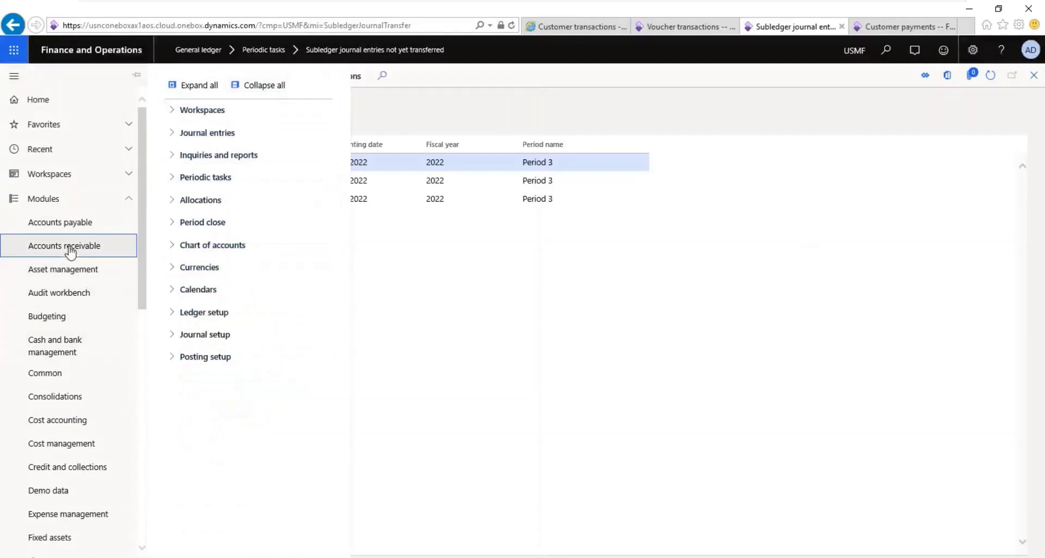
left_click(401, 159)
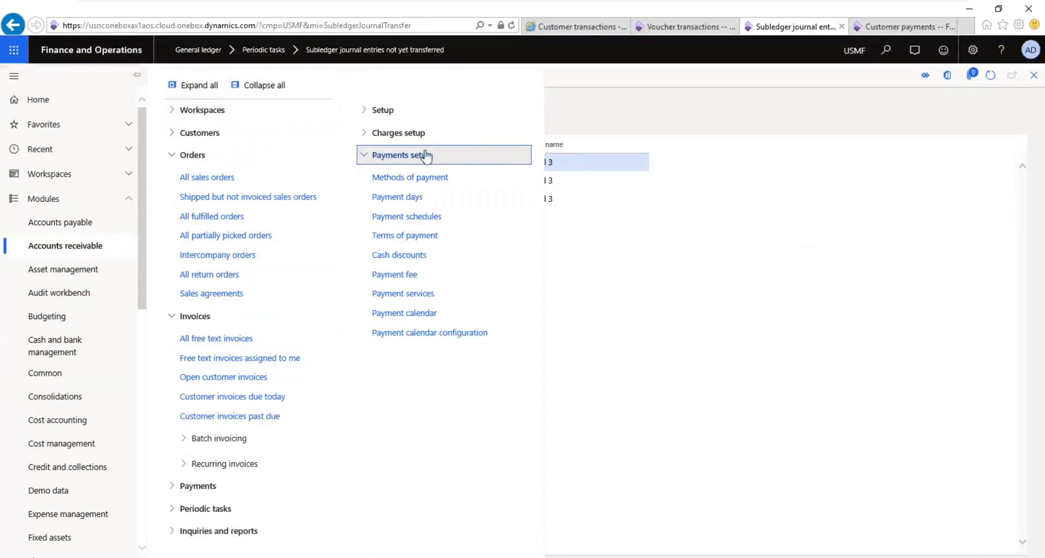
left_click(410, 255)
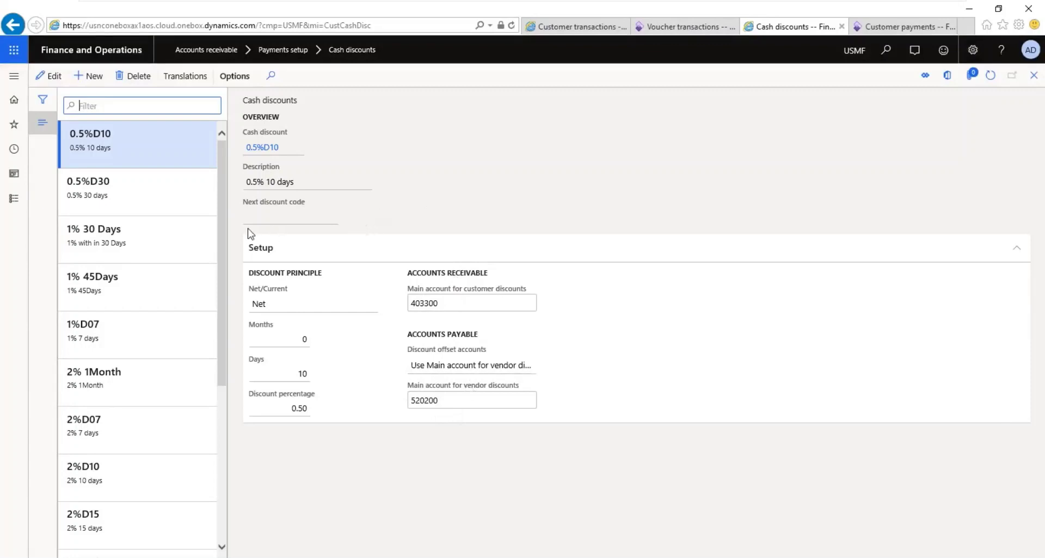
Open the Cash discounts payment setup of Accounts payable and examine the 5%7D discount and its next discount code
left_click(12, 201)
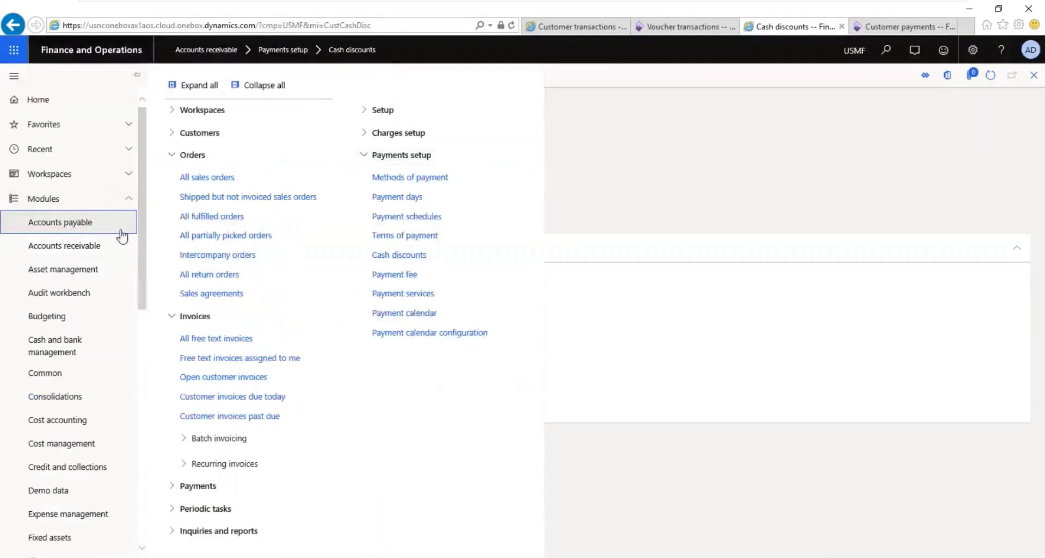
left_click(121, 232)
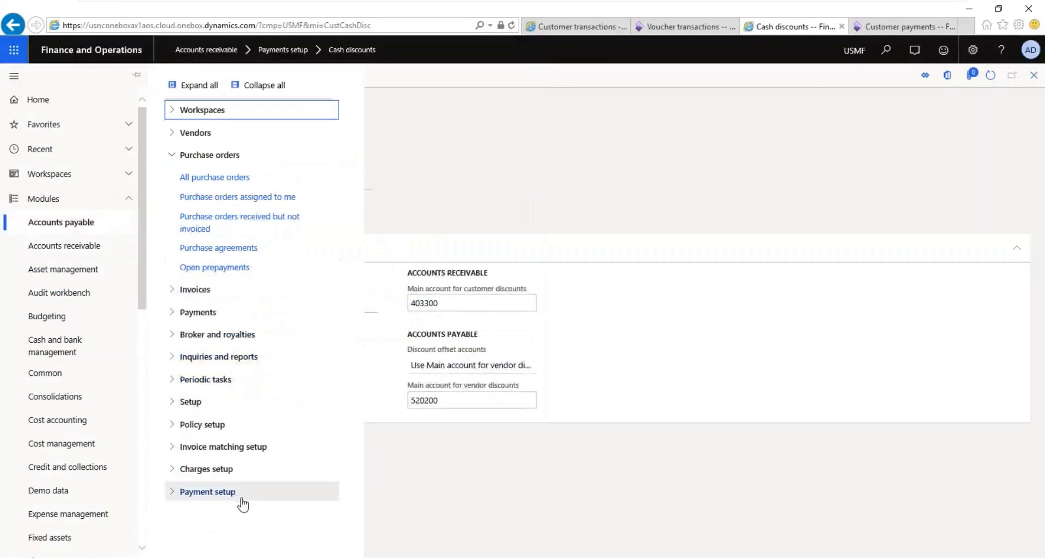
left_click(240, 498)
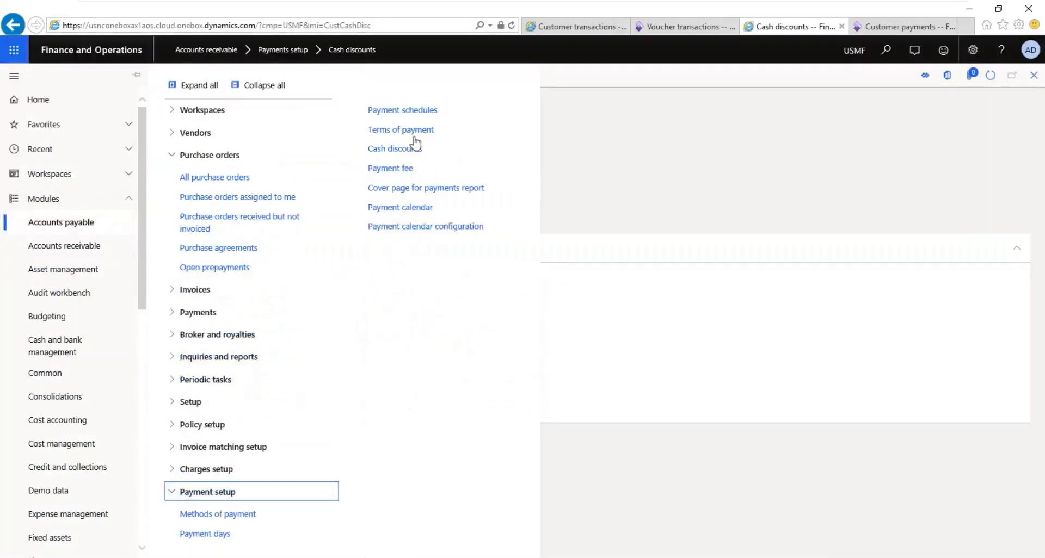
left_click(395, 146)
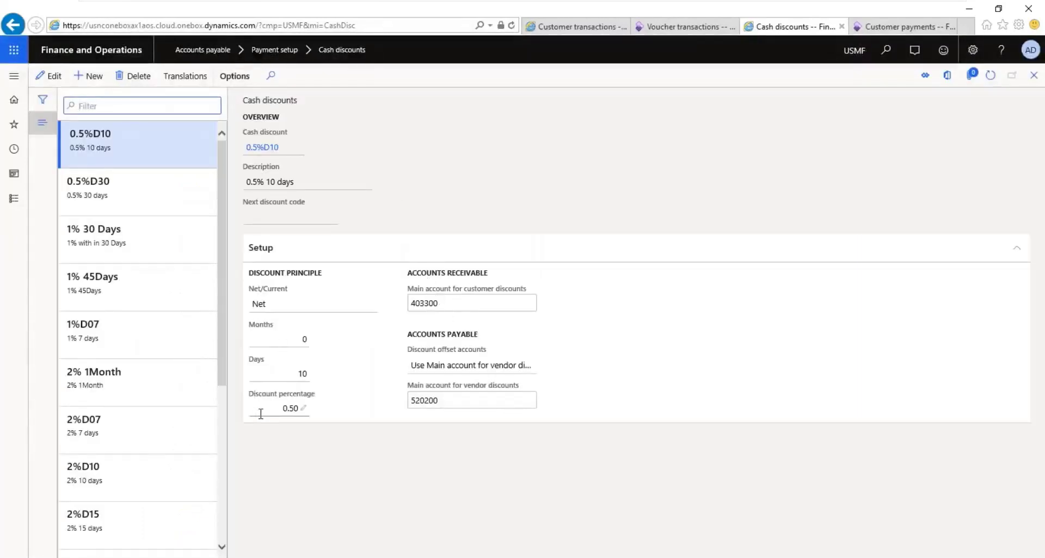
left_click_drag(222, 385, 226, 549)
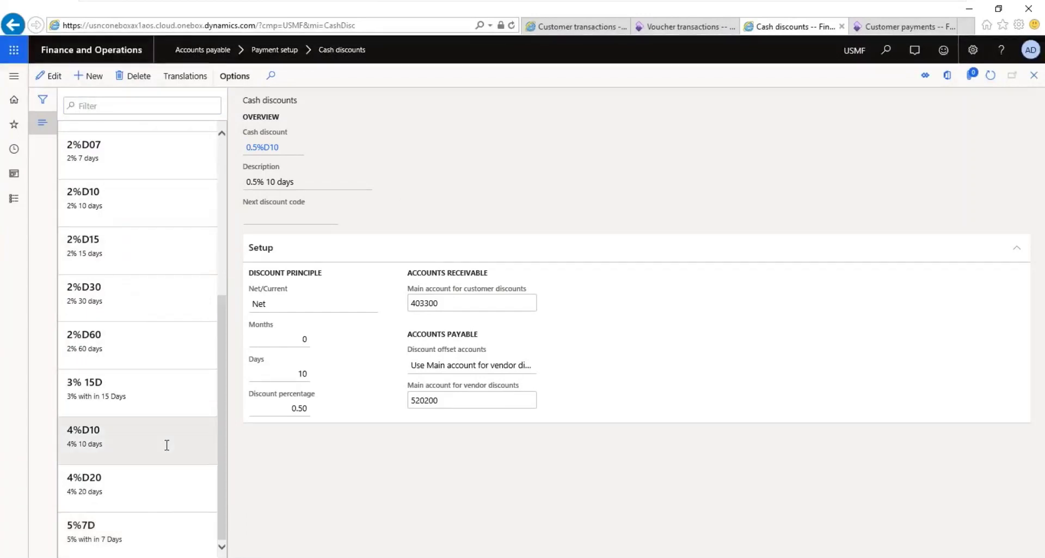
left_click(168, 527)
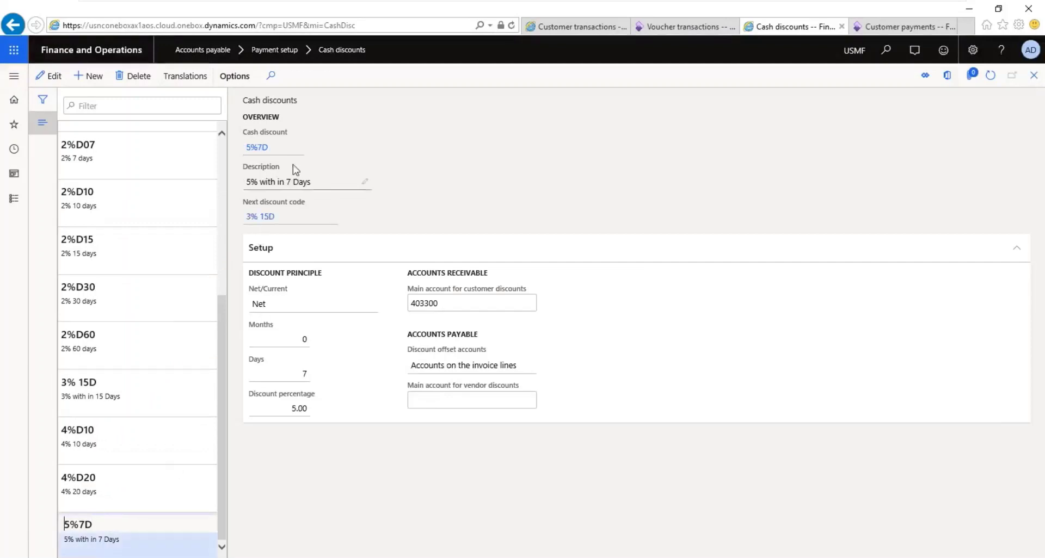
mouse_move(288, 205)
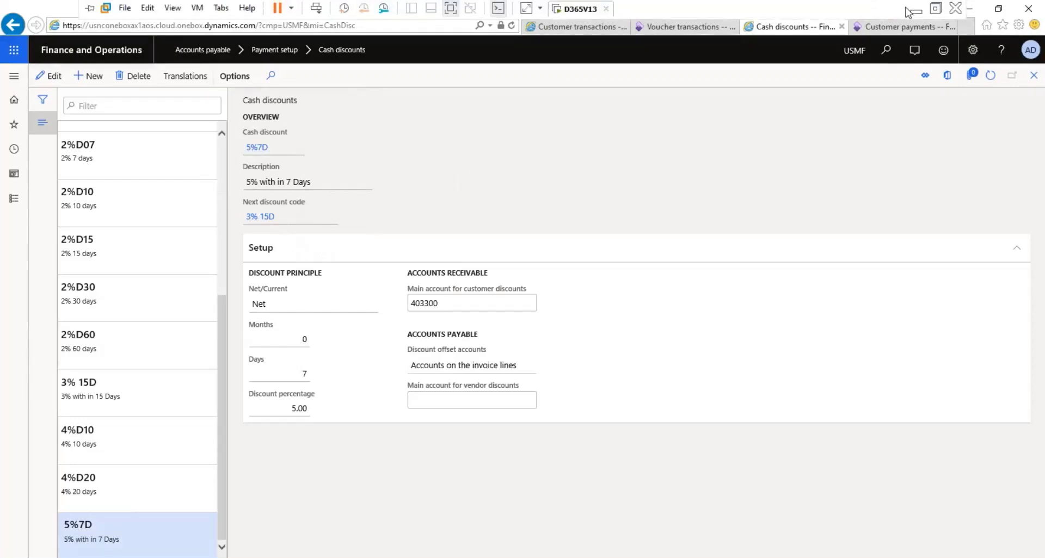
Switch to the Notepad notes and highlight the cash discount tiers from 1 week to 45 days
left_click(912, 8)
left_click(511, 356)
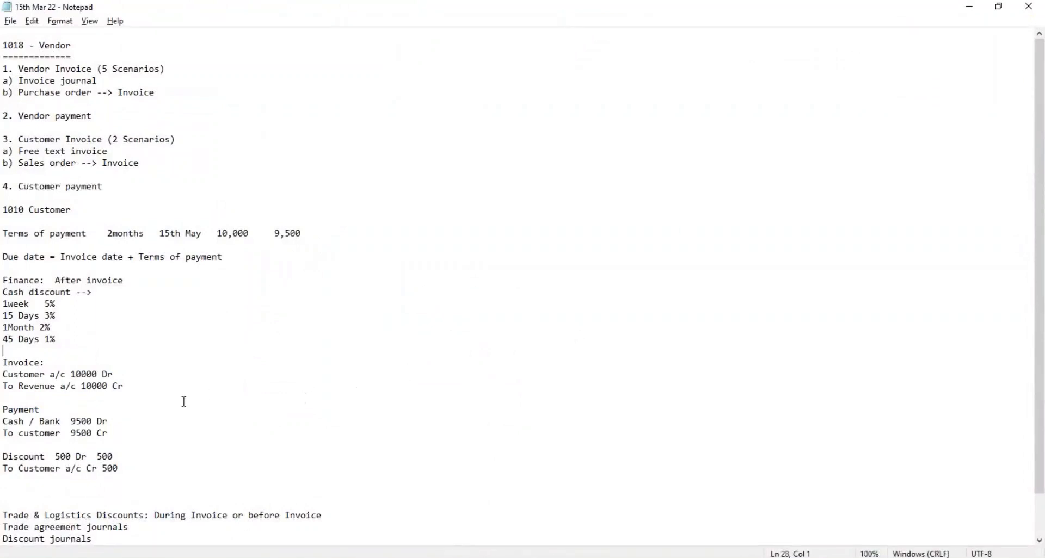
left_click_drag(82, 341, 4, 304)
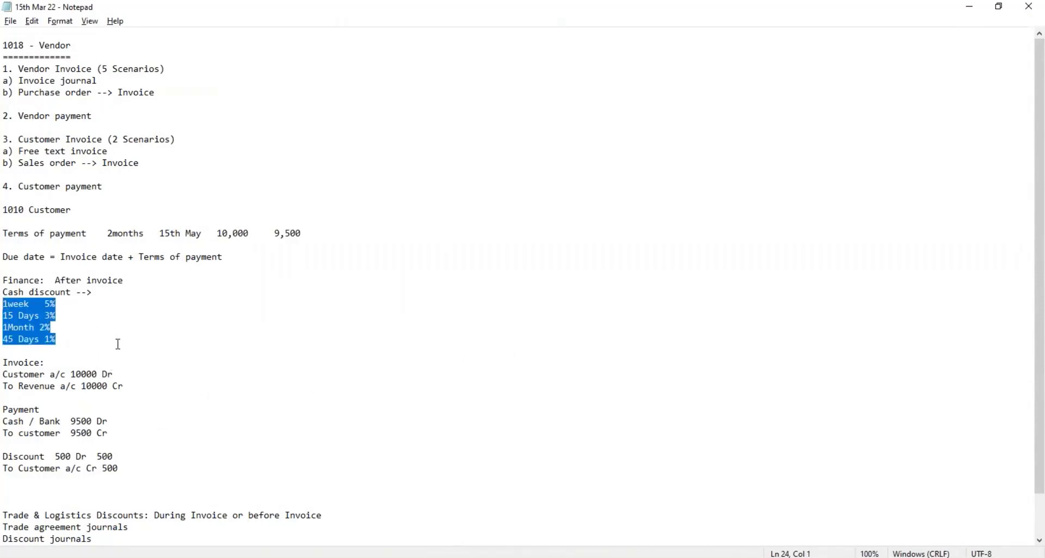
left_click(124, 502)
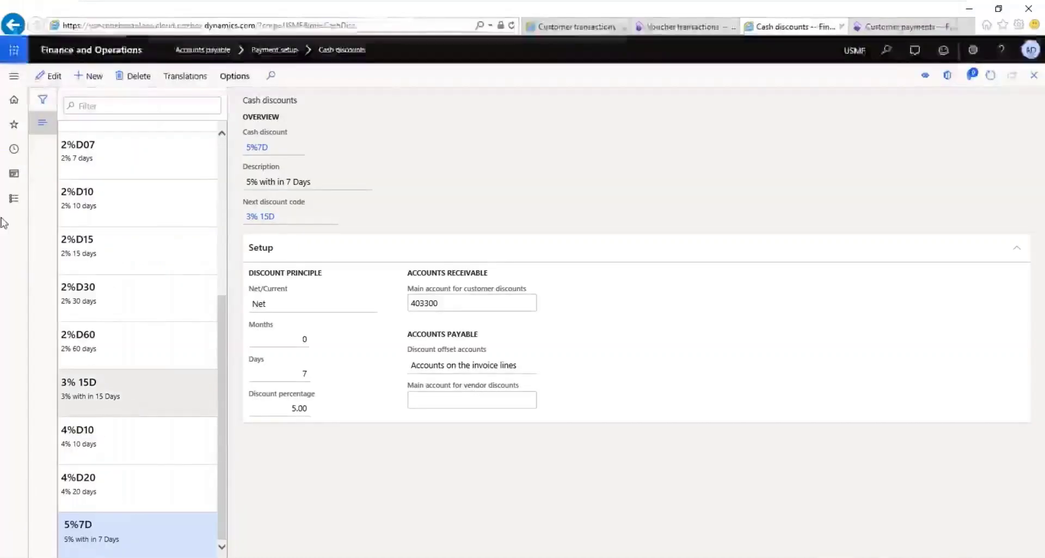
In Dynamics 365, open the trade agreement journals under the prices and discounts of Sales and marketing
left_click(13, 203)
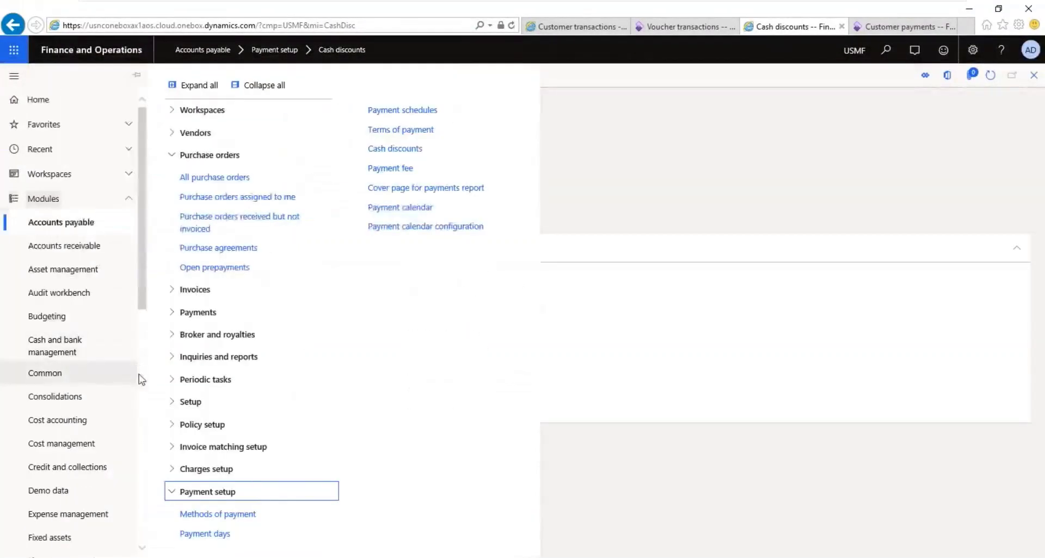
scroll(144, 403, "down", 5)
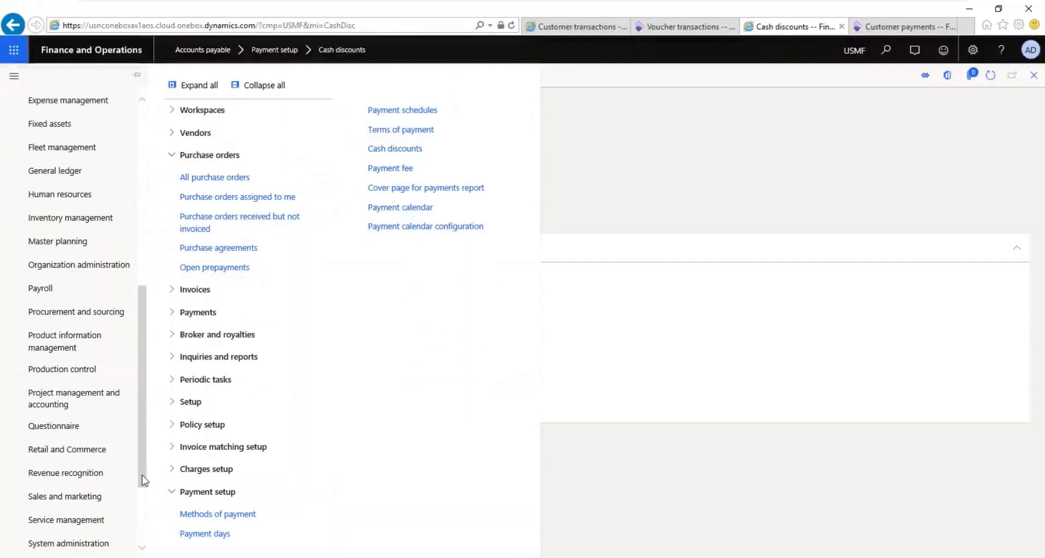
left_click_drag(144, 477, 145, 511)
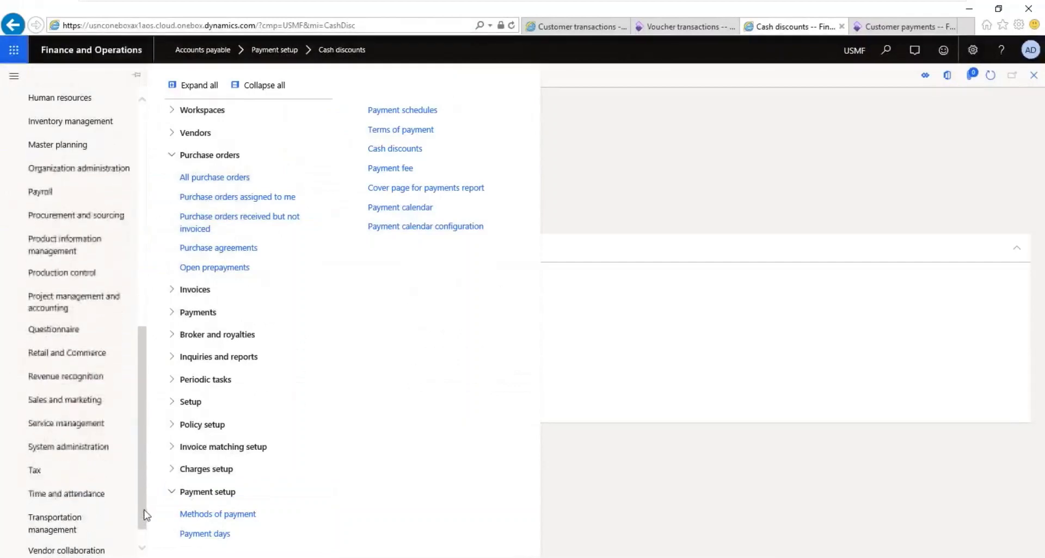
left_click(82, 401)
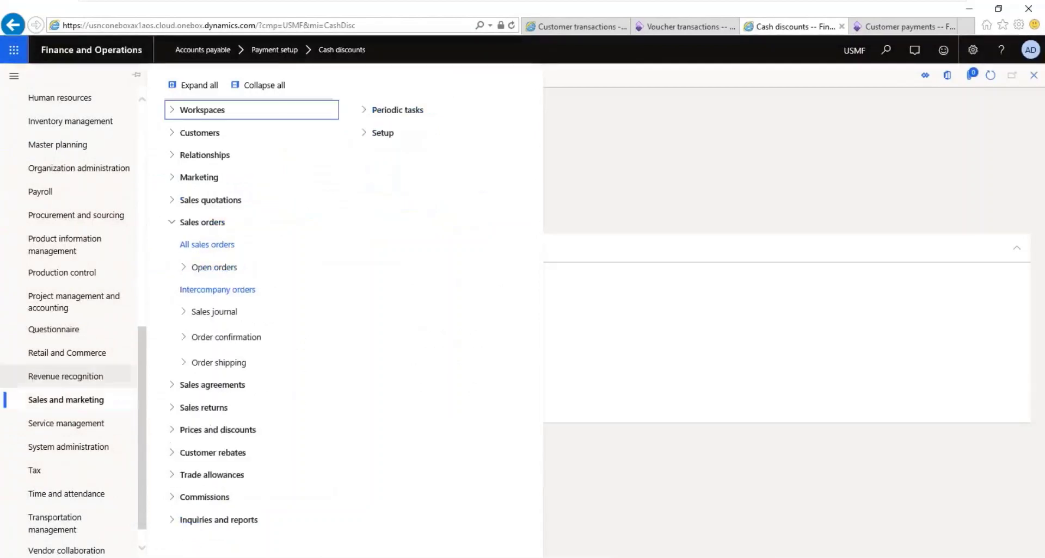
left_click(267, 84)
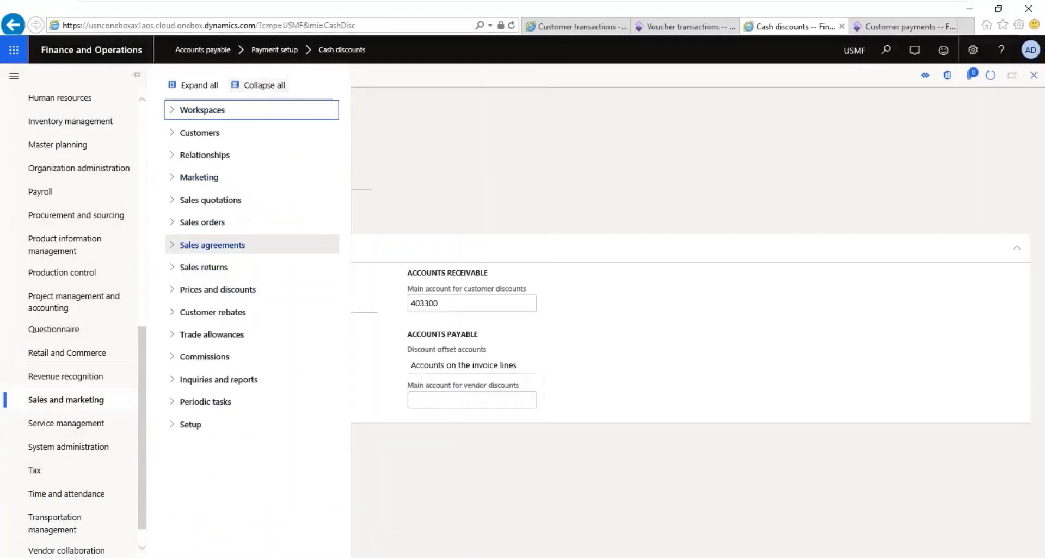
left_click(215, 293)
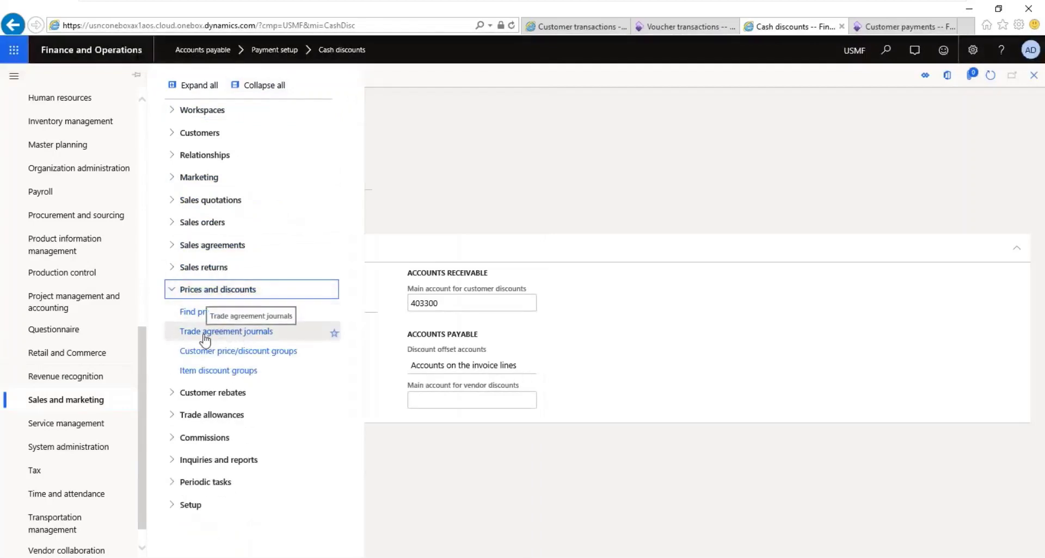
left_click(233, 335)
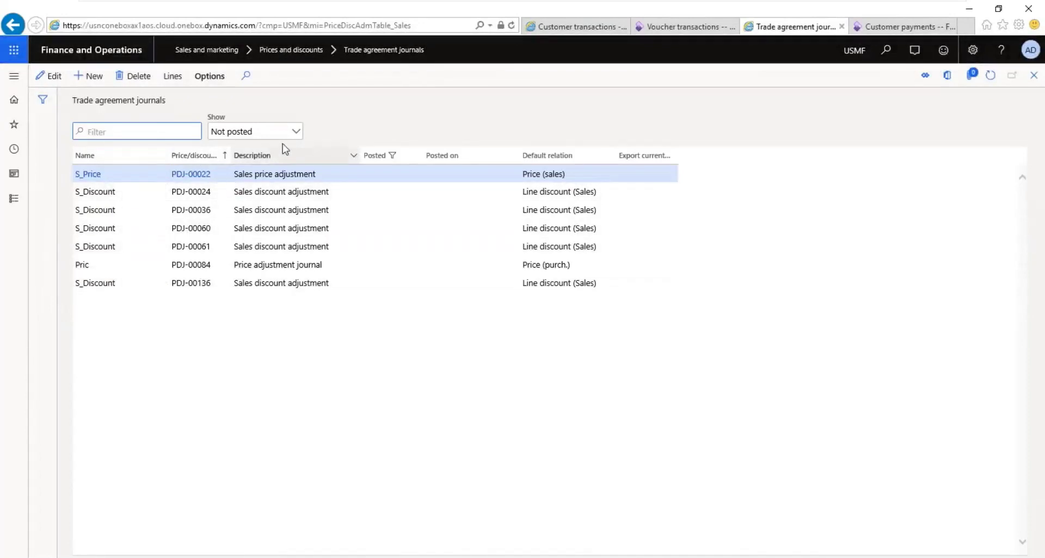
left_click(15, 202)
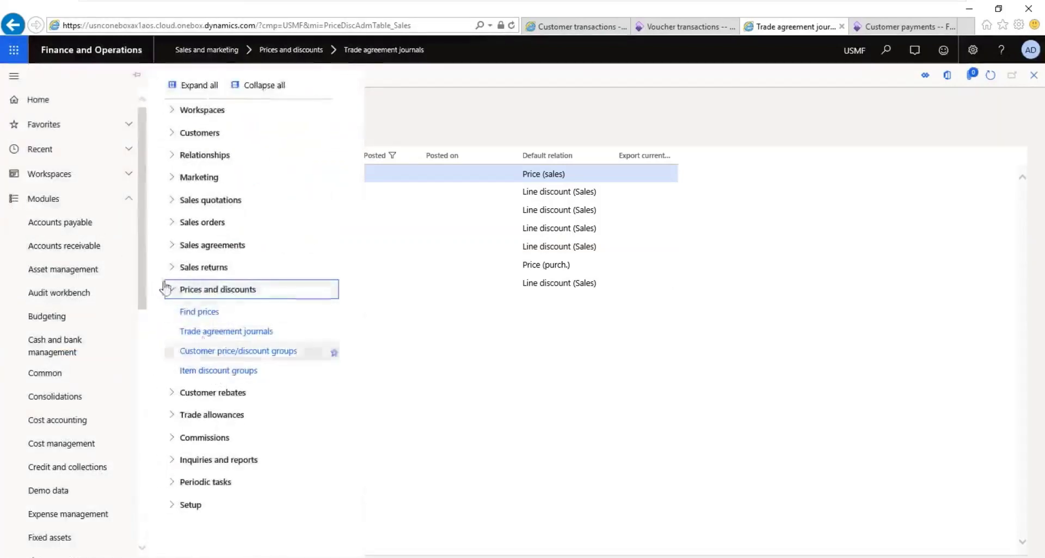
left_click(168, 289)
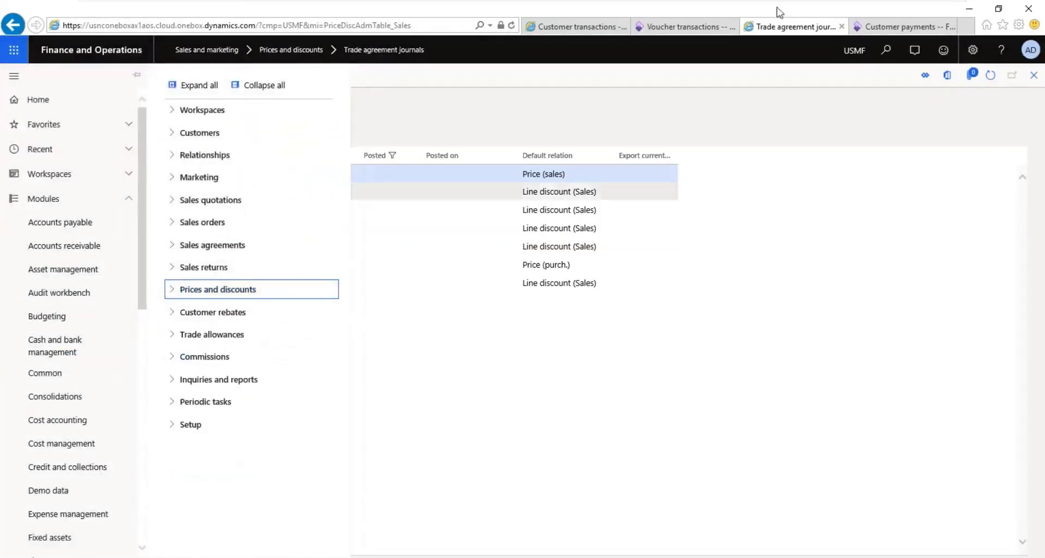
Return to the Notepad notes and highlight the start of the "Trade agreement journals" line
mouse_move(869, 11)
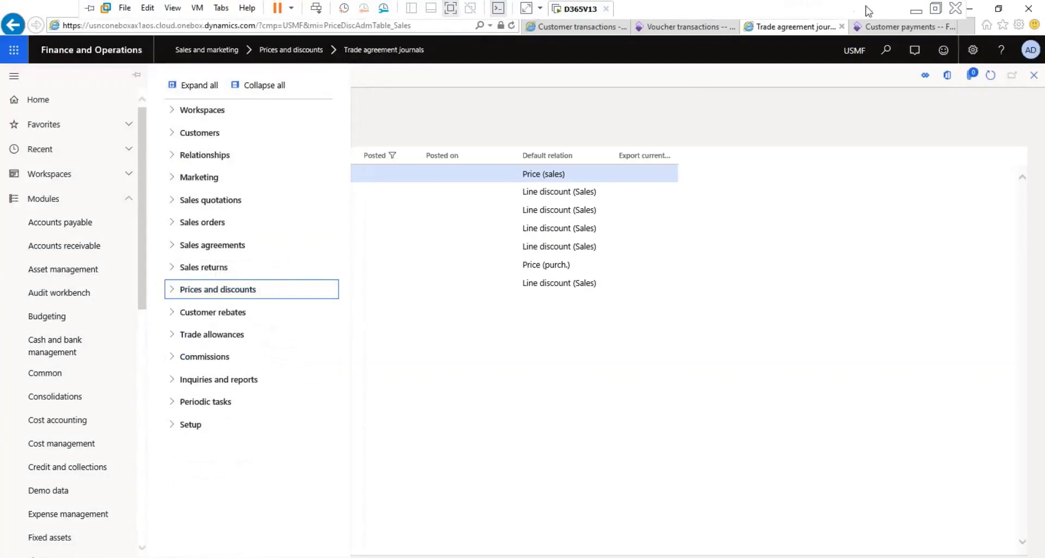
left_click(917, 11)
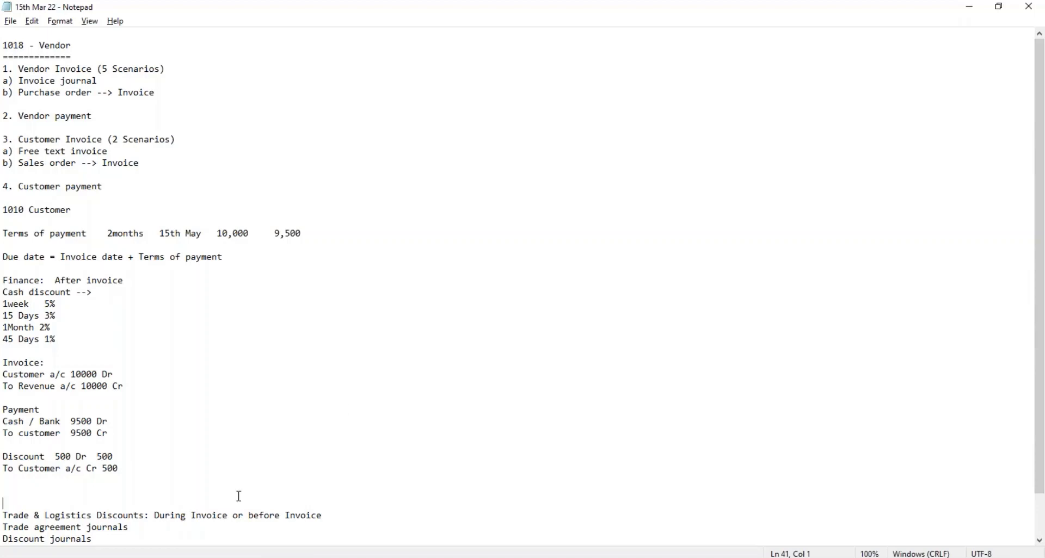
left_click(155, 526)
left_click_drag(71, 531, 5, 529)
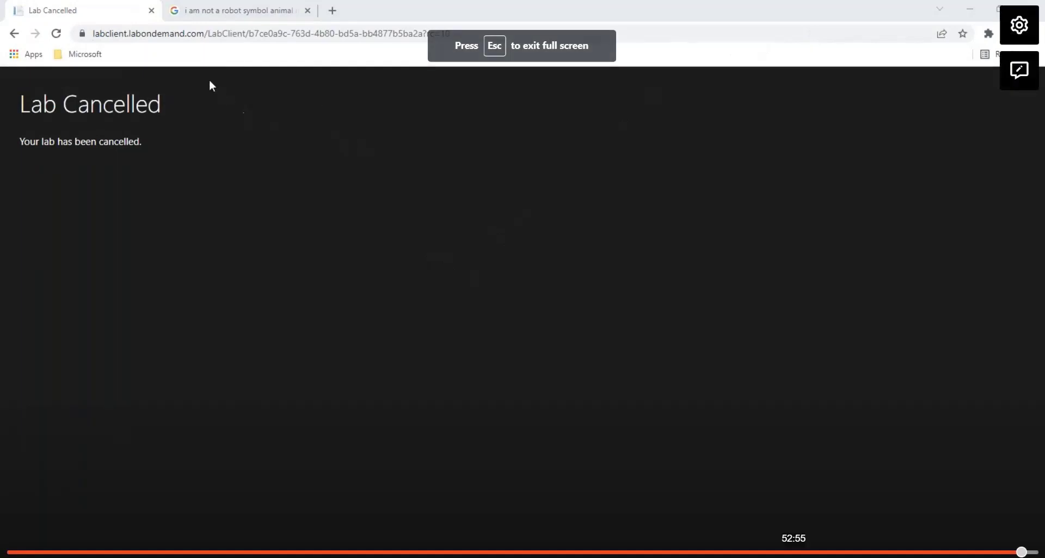
left_click(151, 10)
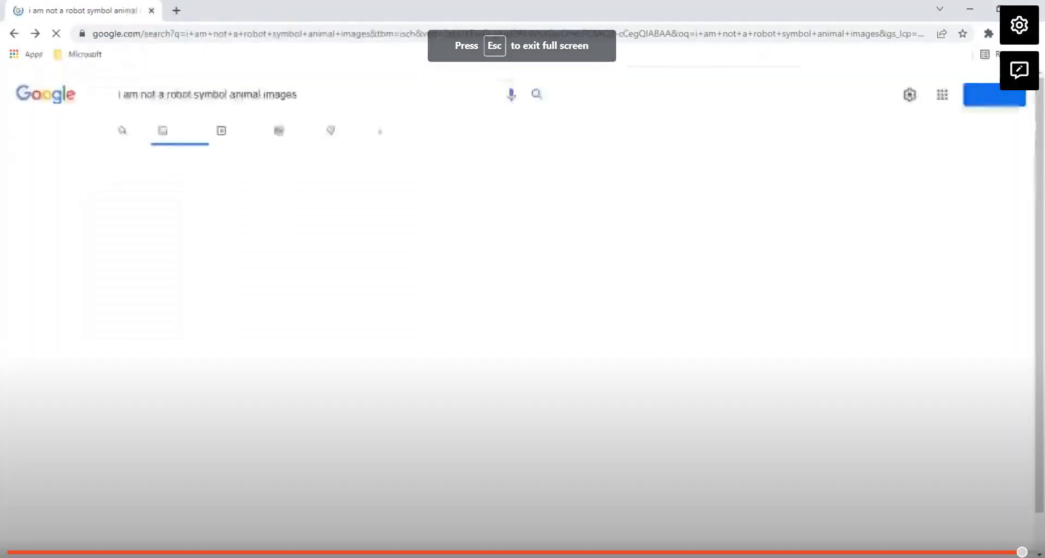
key("Escape")
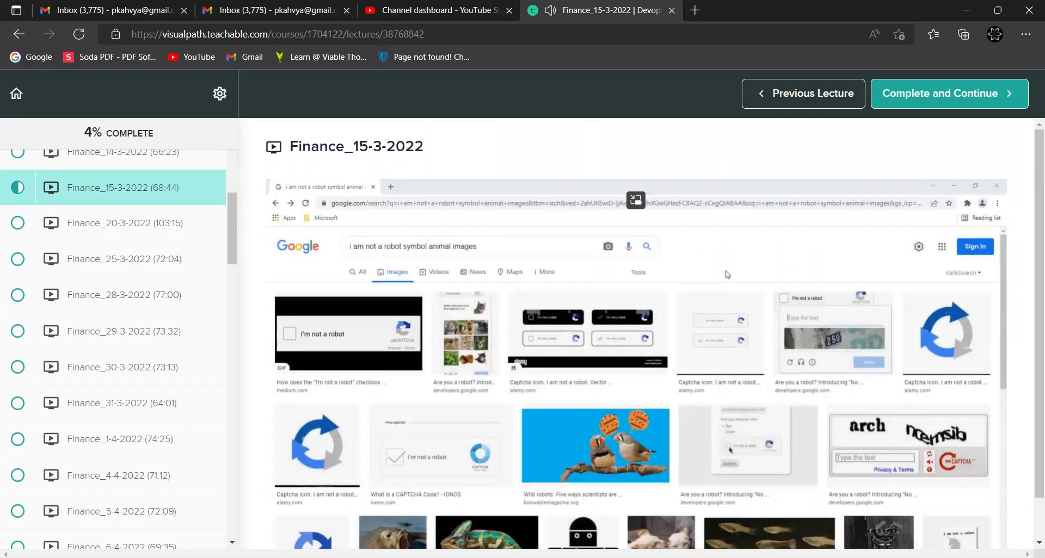
key("alt+Tab")
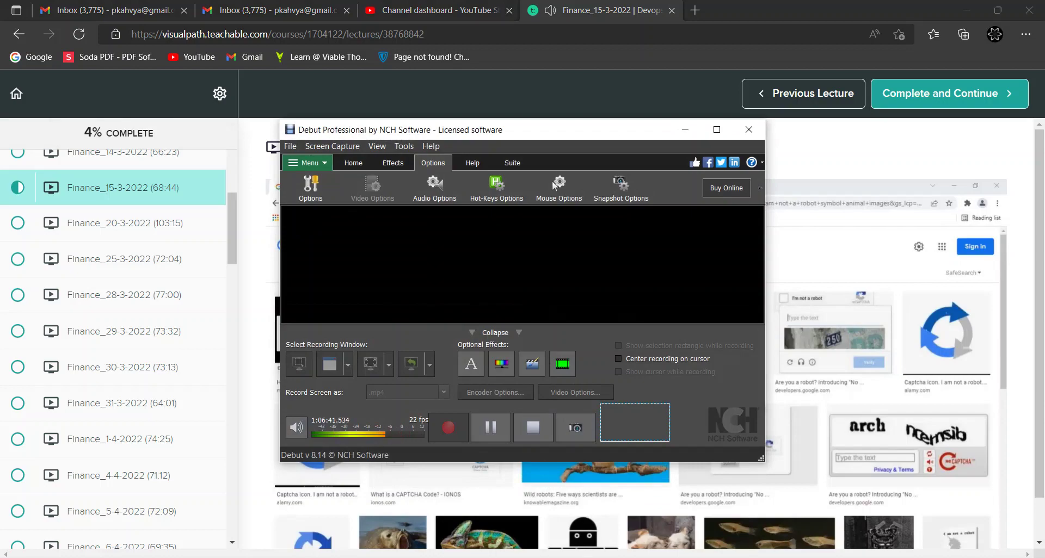